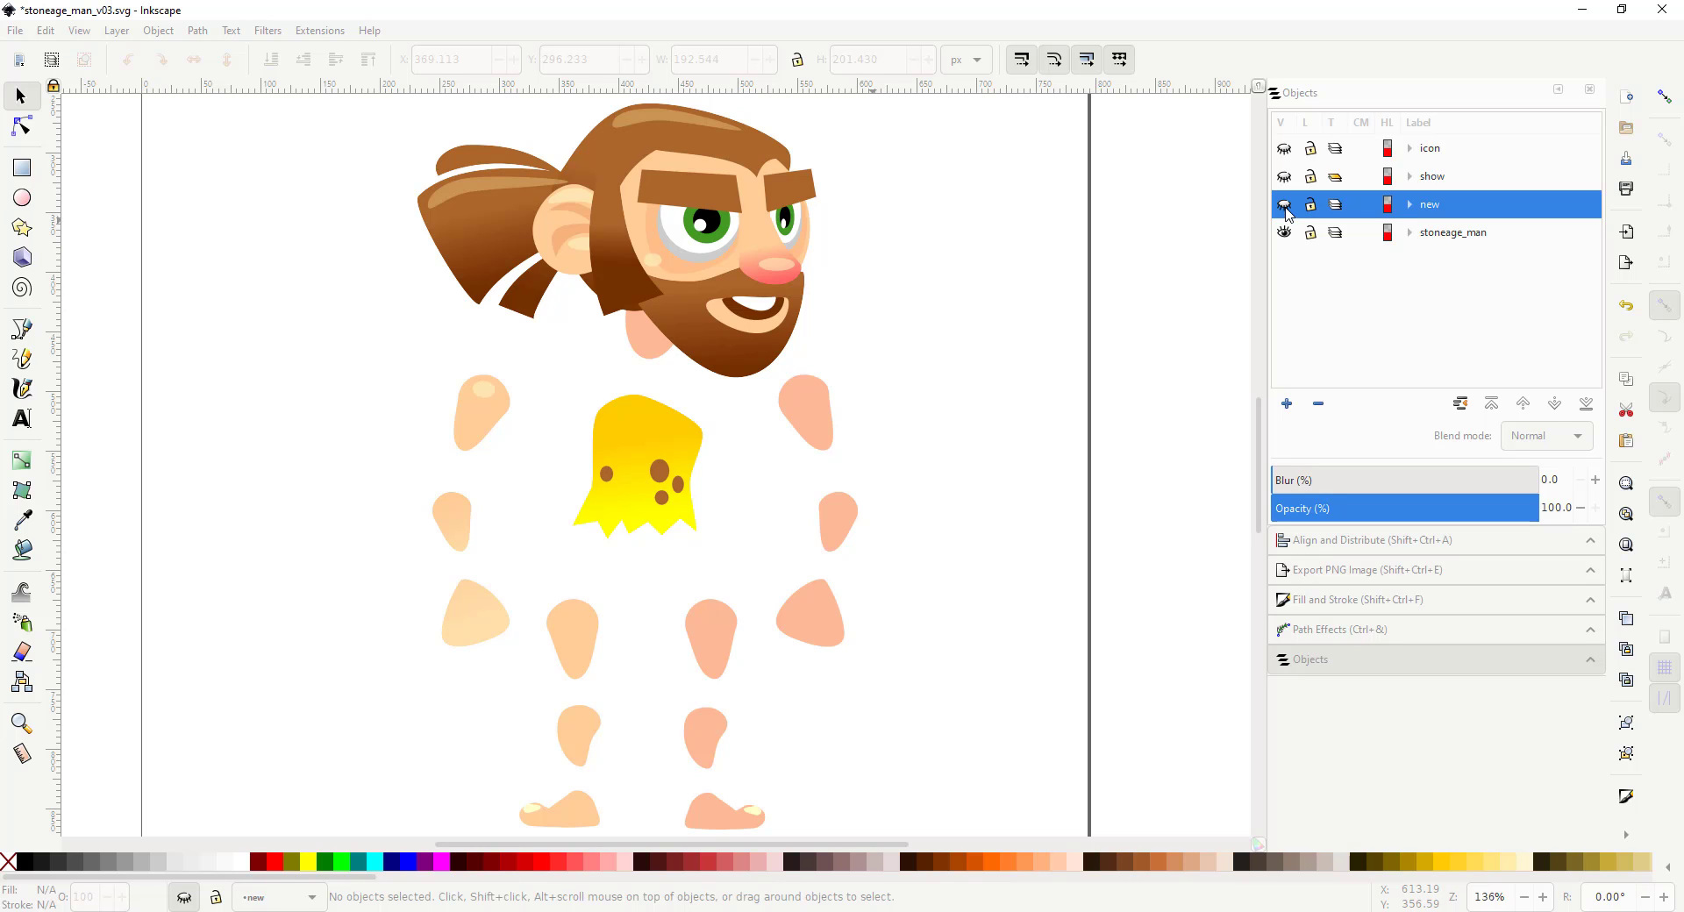
# Show the "new" layer and hide the stoneage_man layer
pyautogui.click(1285, 207)
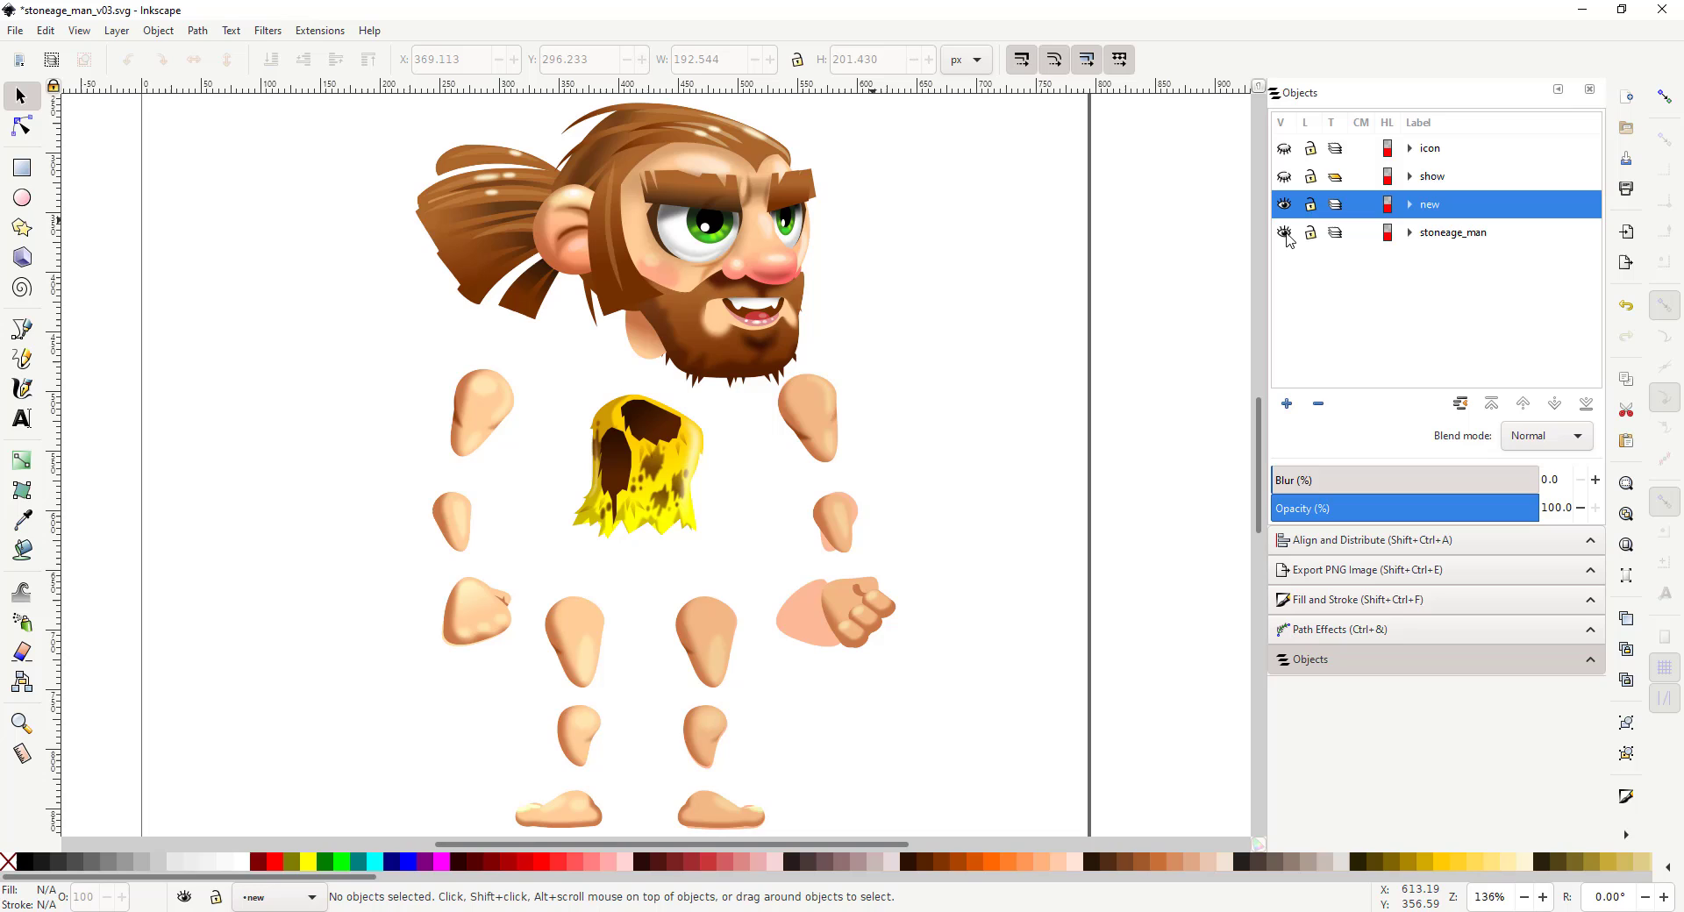
pyautogui.click(1284, 233)
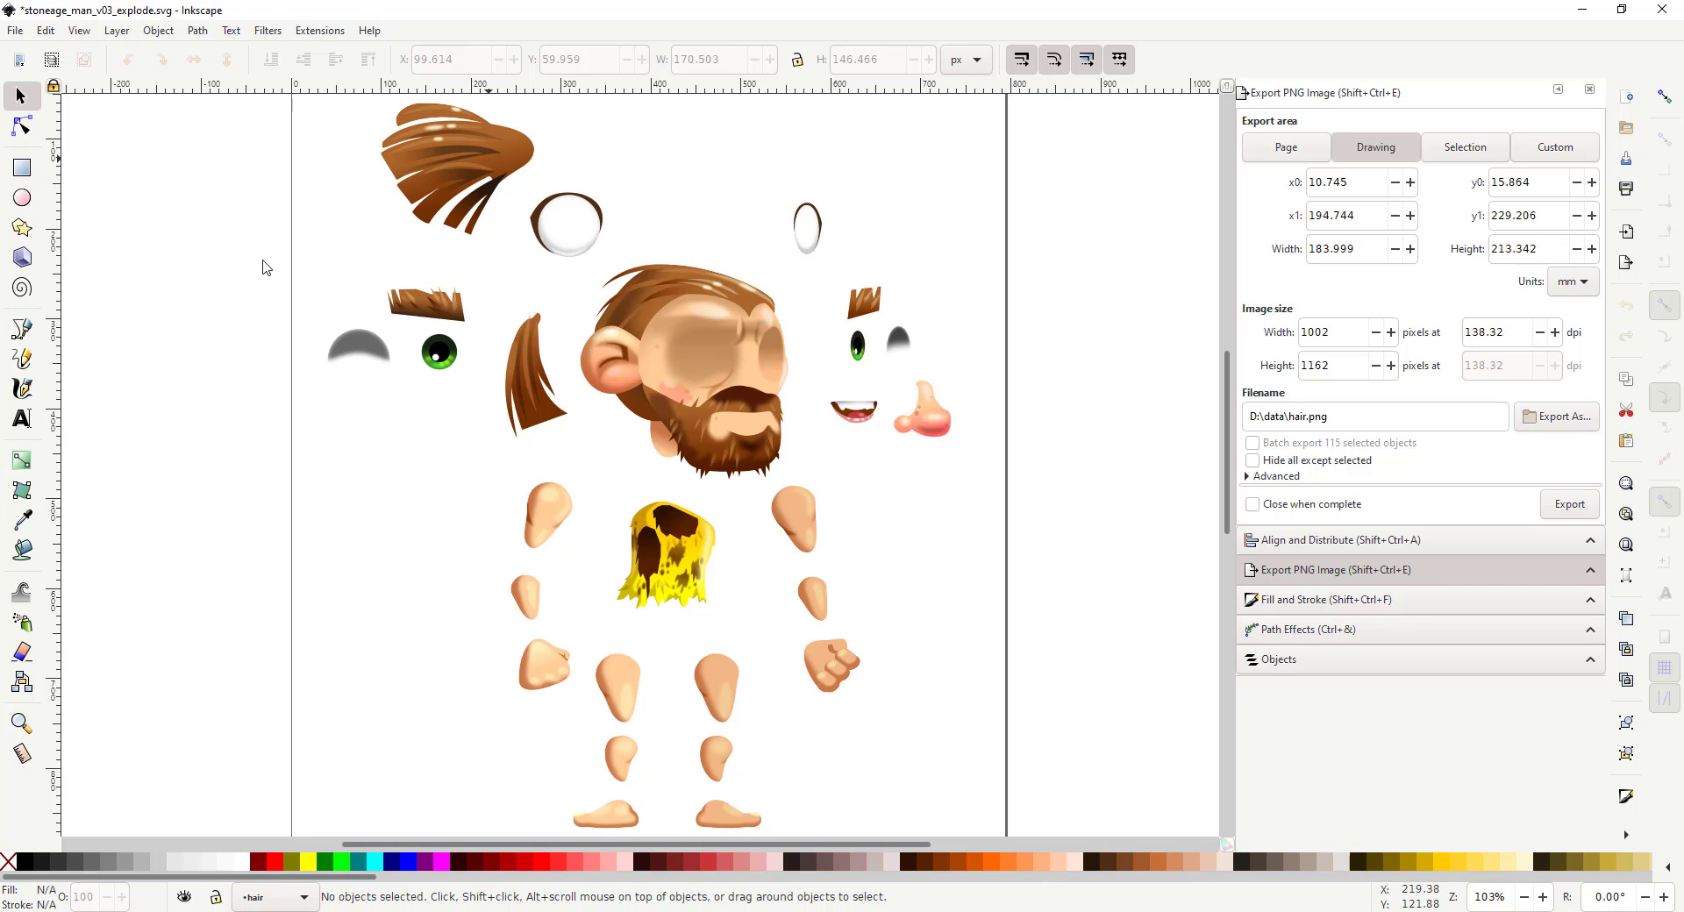
# Export only the ponytail hair group as the PNG file D:\data\hair.png
pyautogui.moveTo(281, 265); pyautogui.dragTo(561, 127)
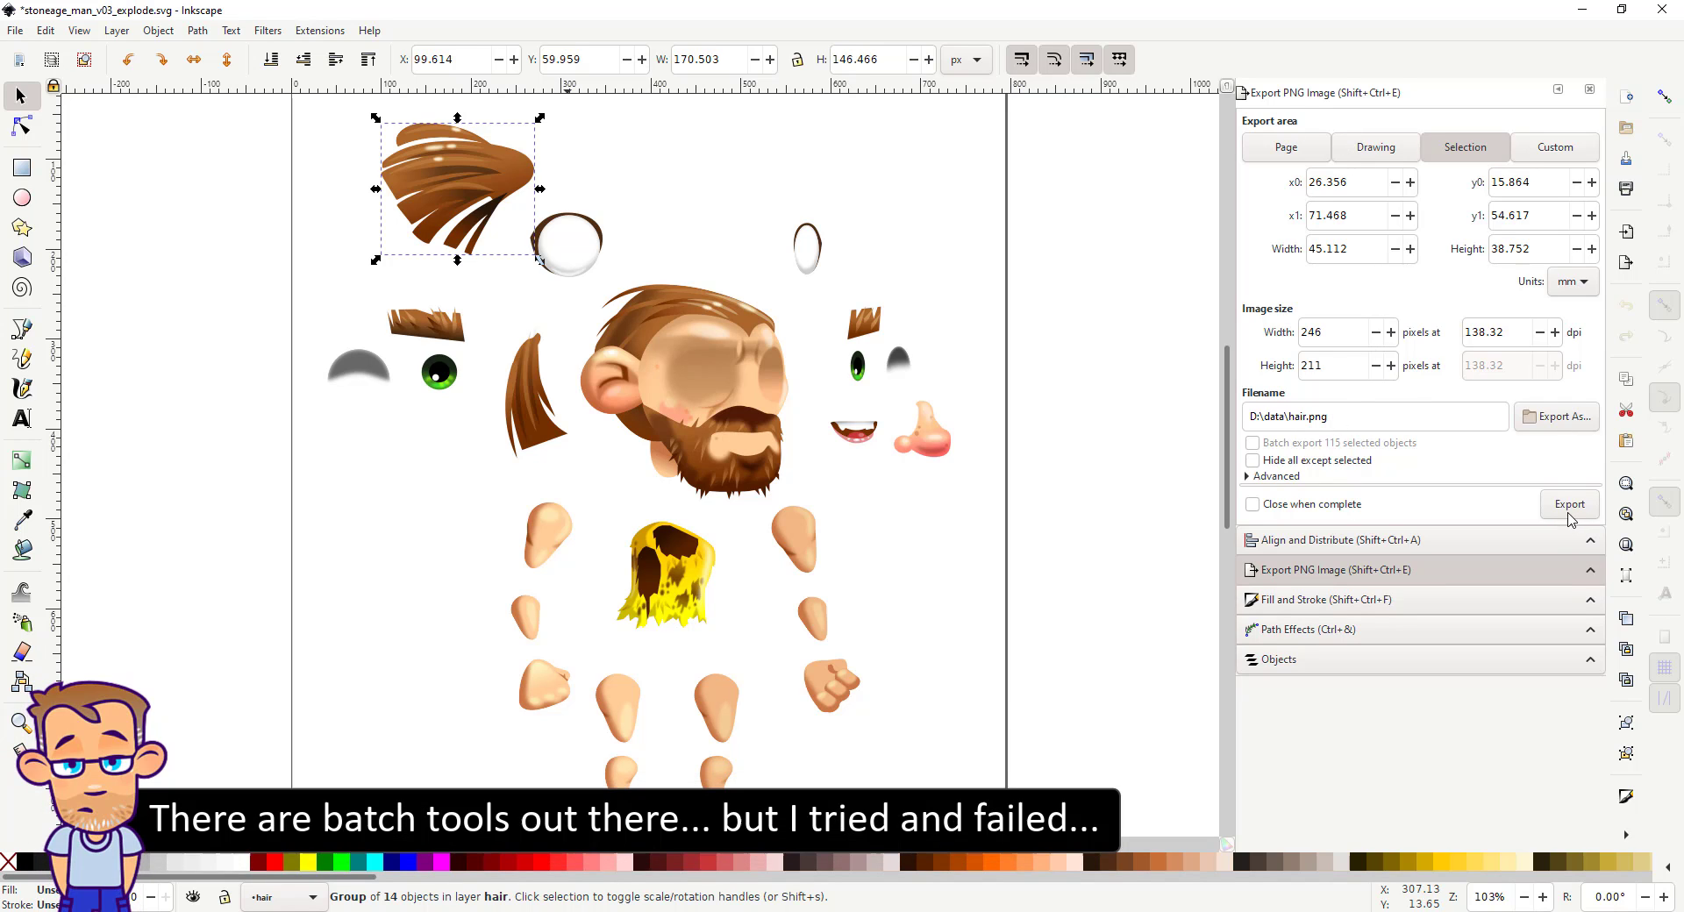
pyautogui.click(1569, 513)
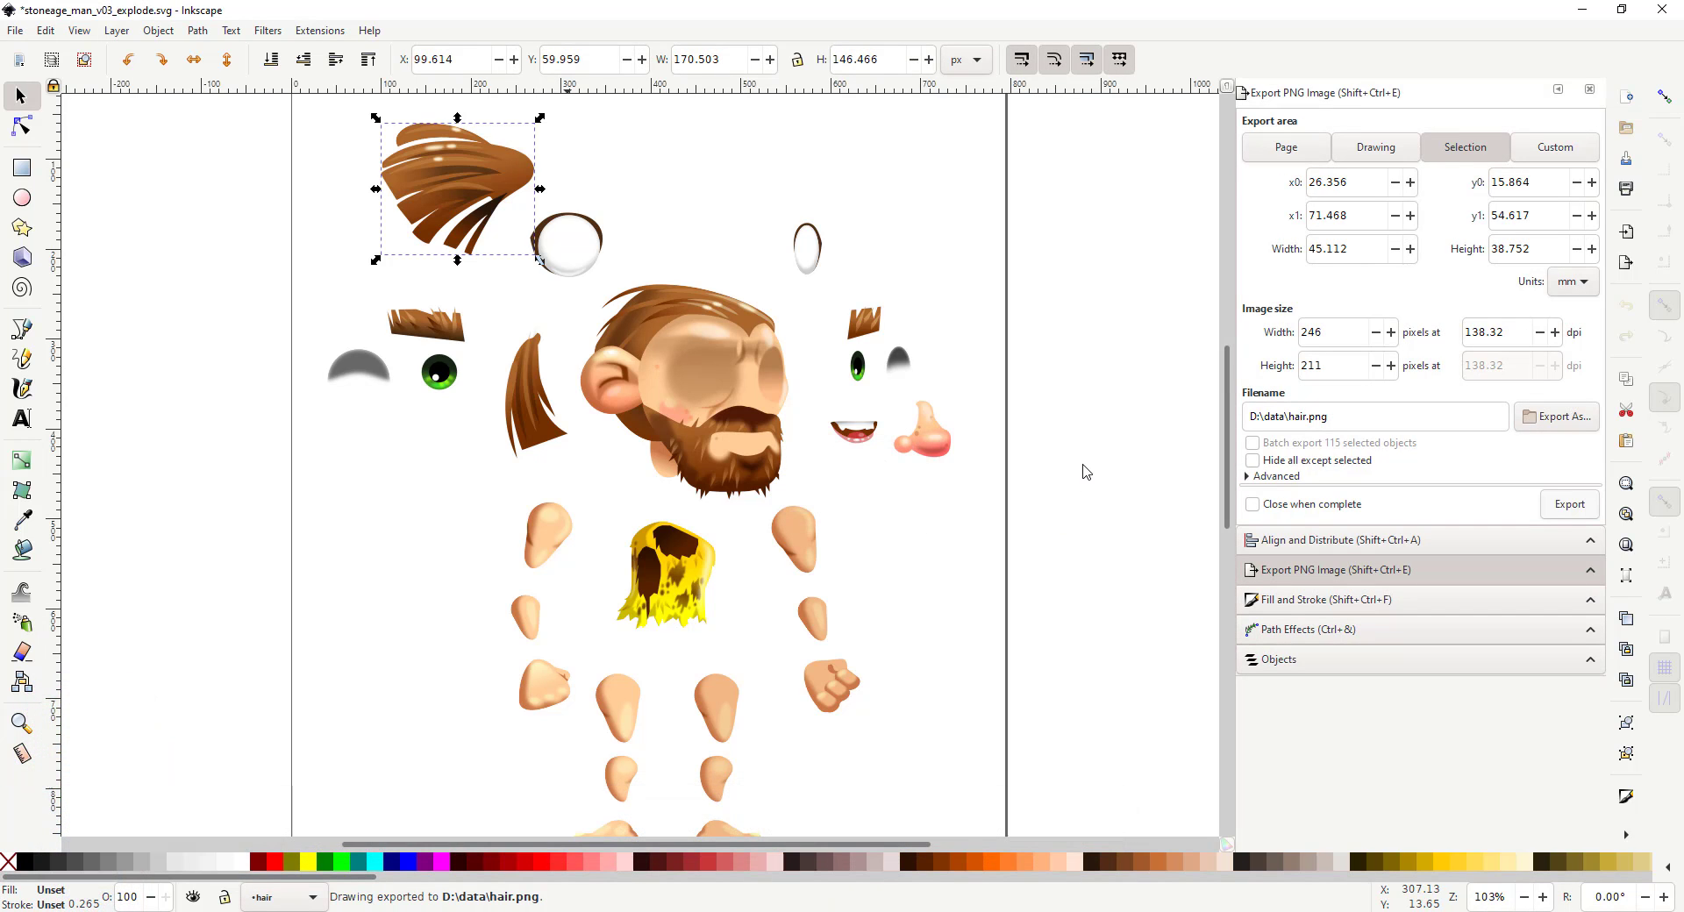
pyautogui.click(1086, 466)
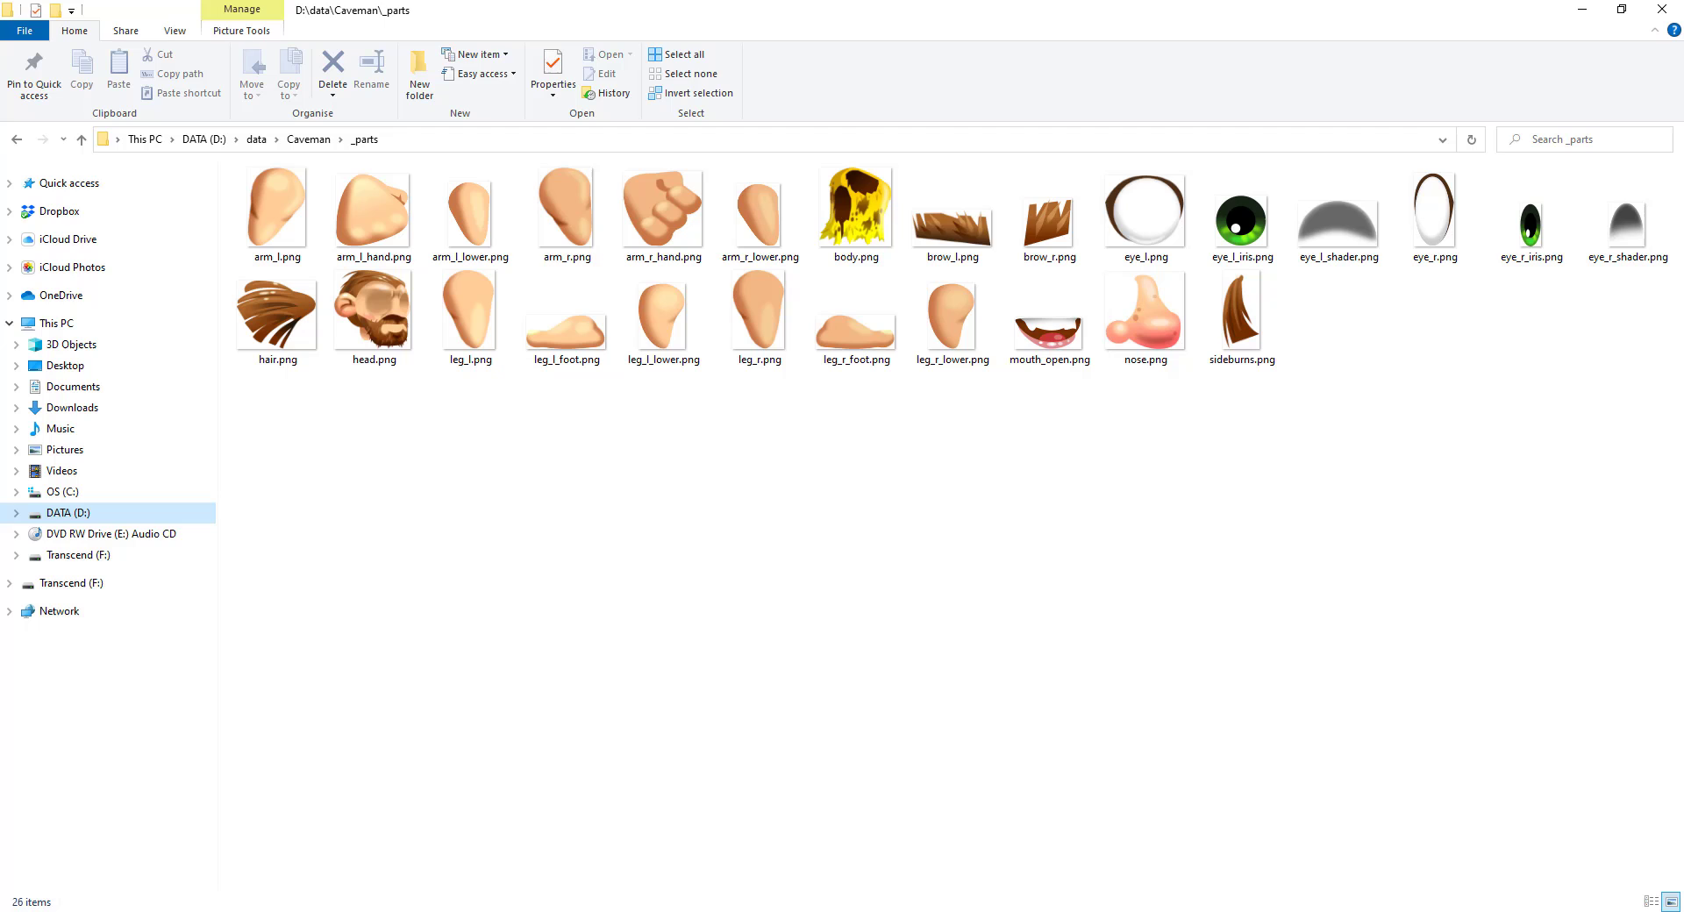
# Switch to Spine and save the project over caveman_v01.spine in the Caveman folder
pyautogui.moveTo(752, 911)
pyautogui.click(752, 846)
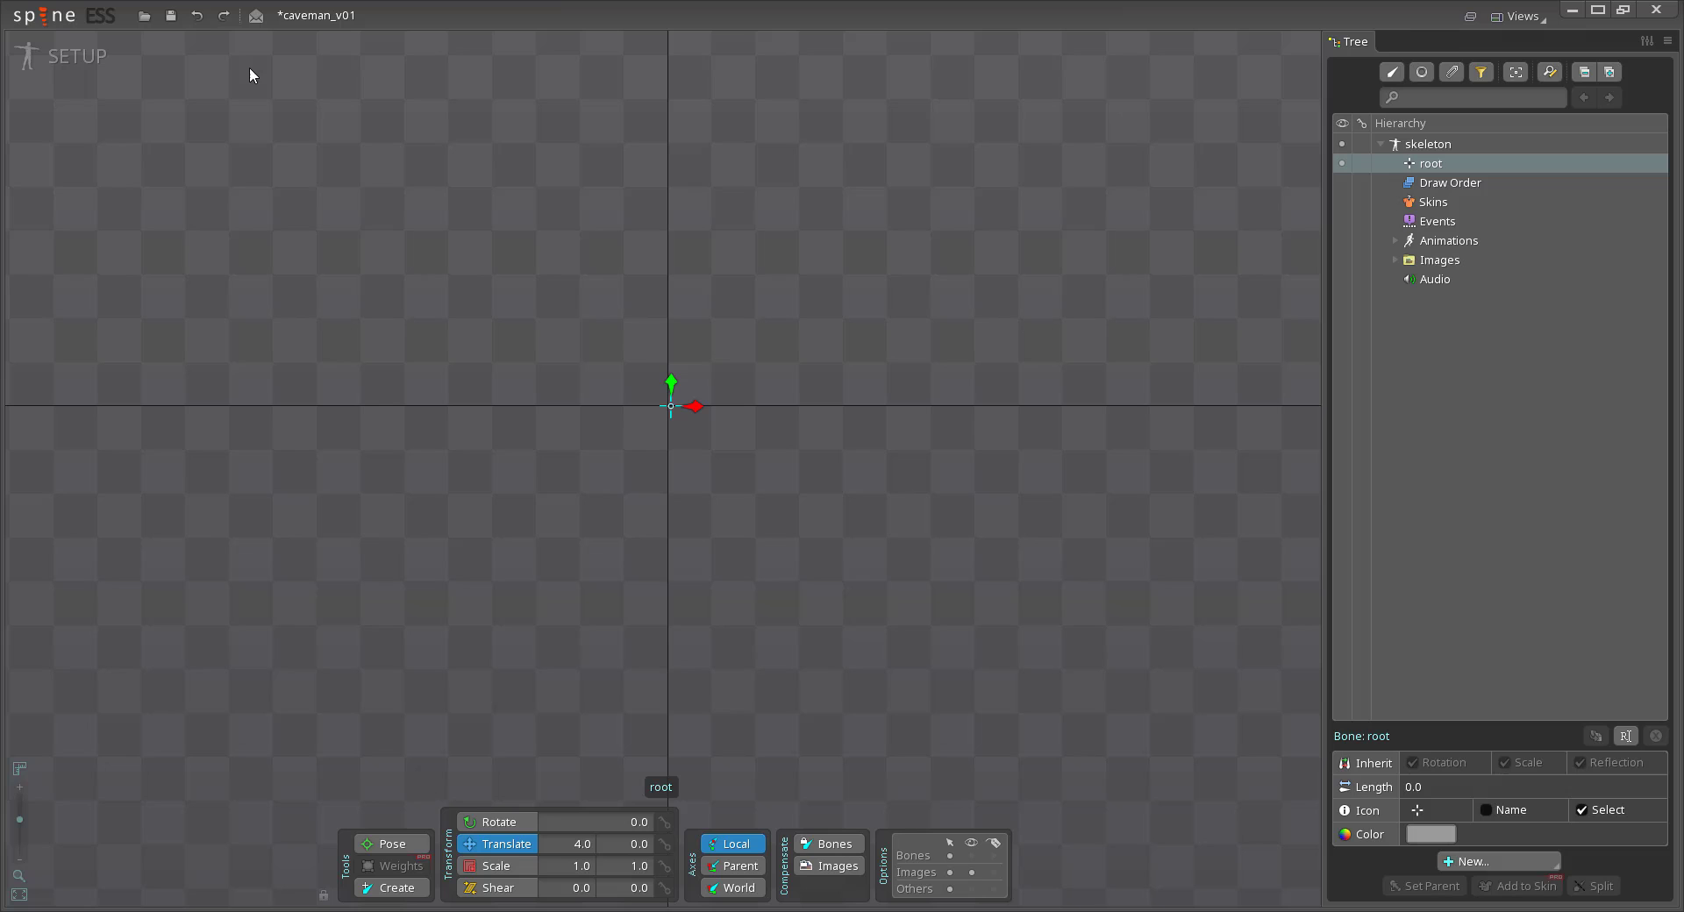
pyautogui.click(44, 16)
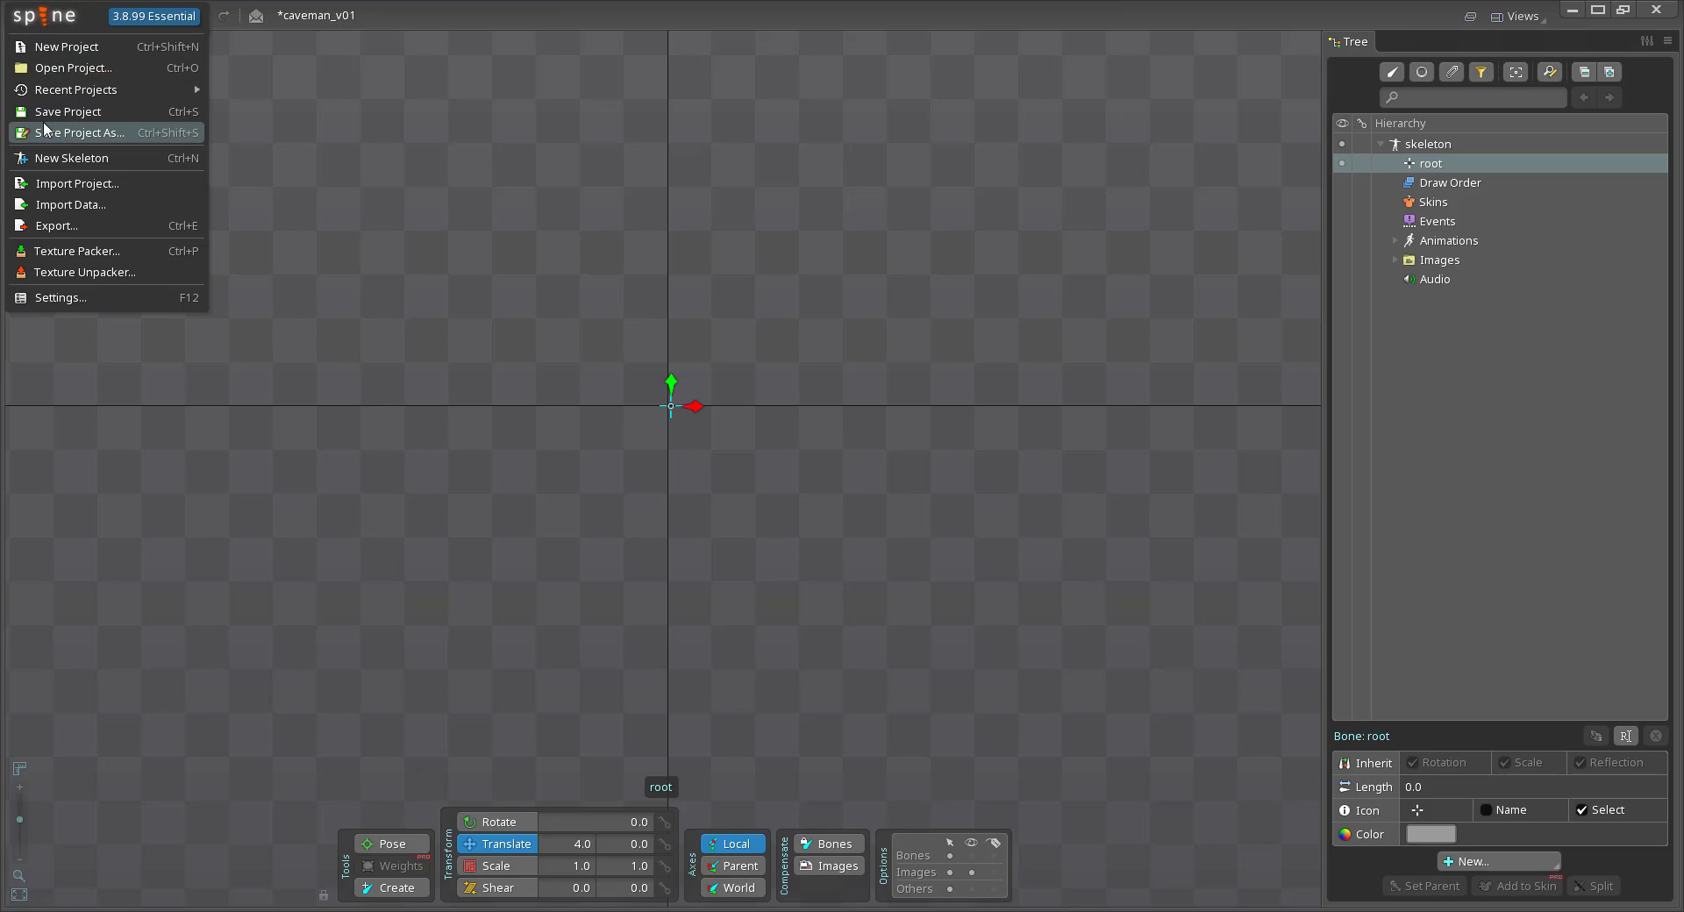
pyautogui.click(128, 133)
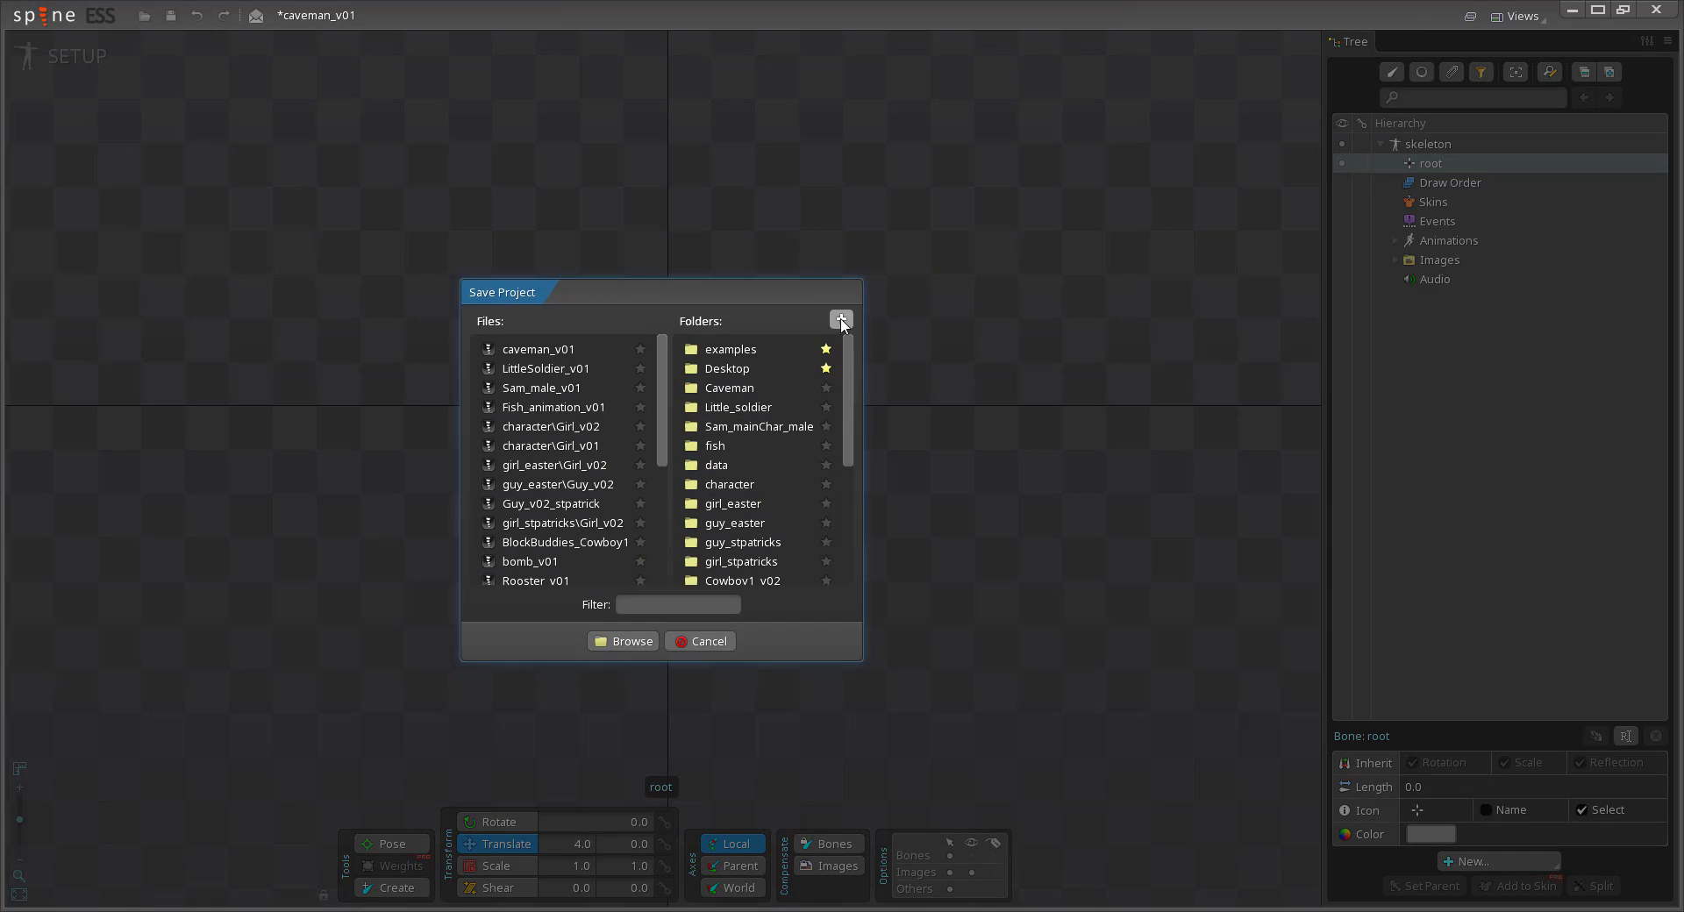
pyautogui.click(745, 388)
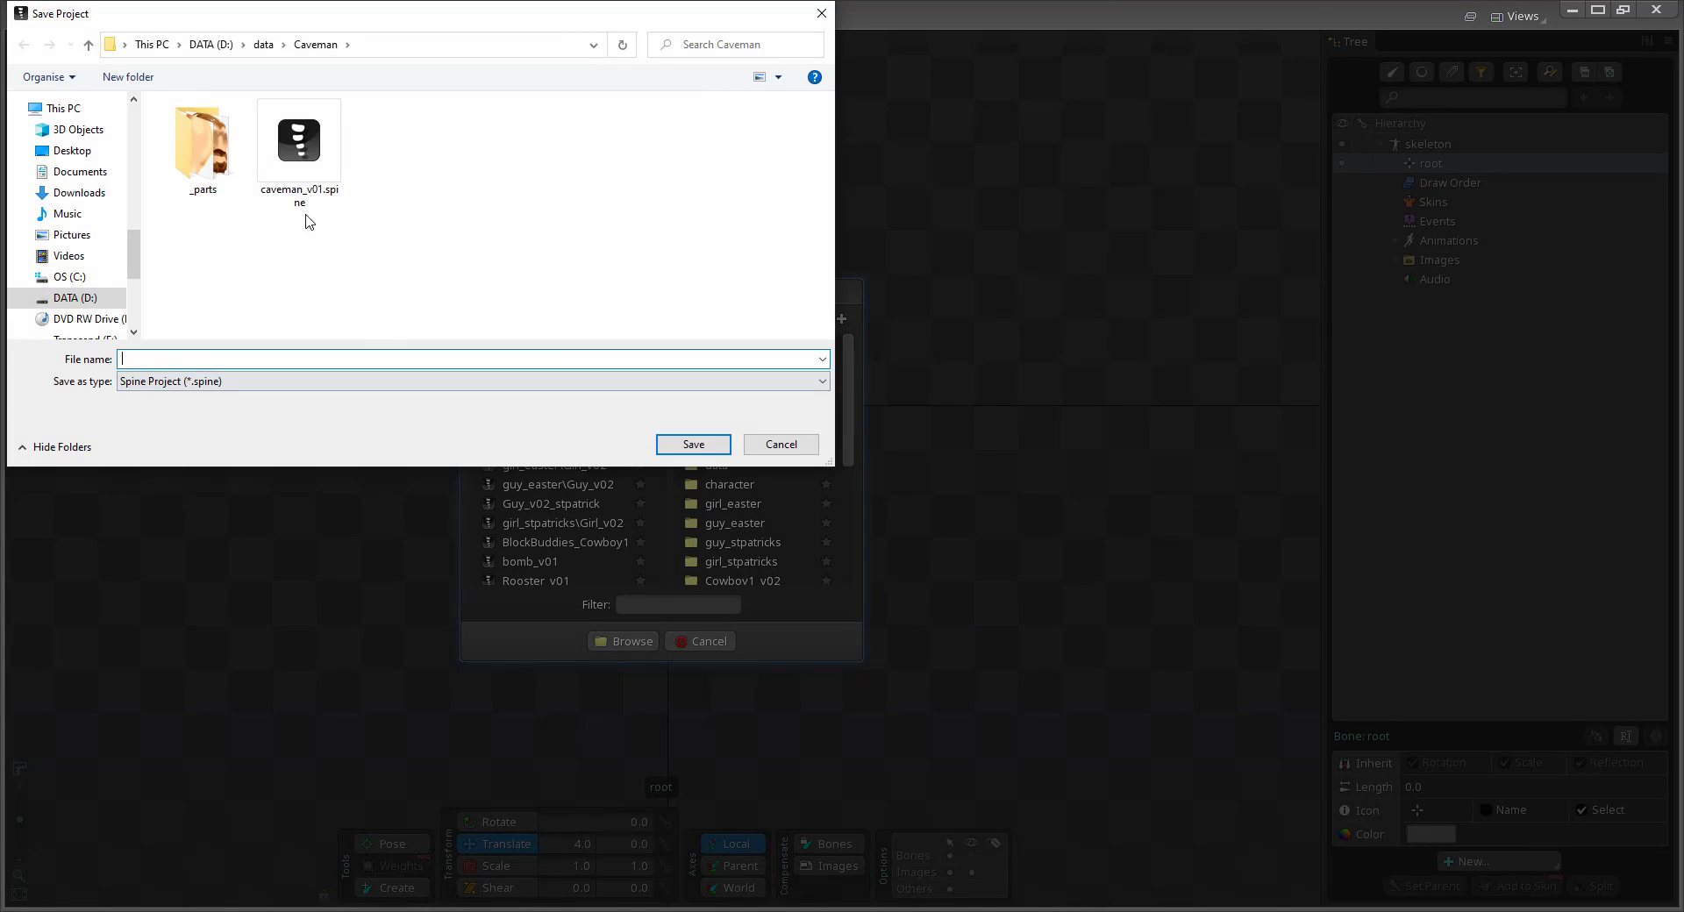
pyautogui.doubleClick(291, 173)
pyautogui.click(627, 502)
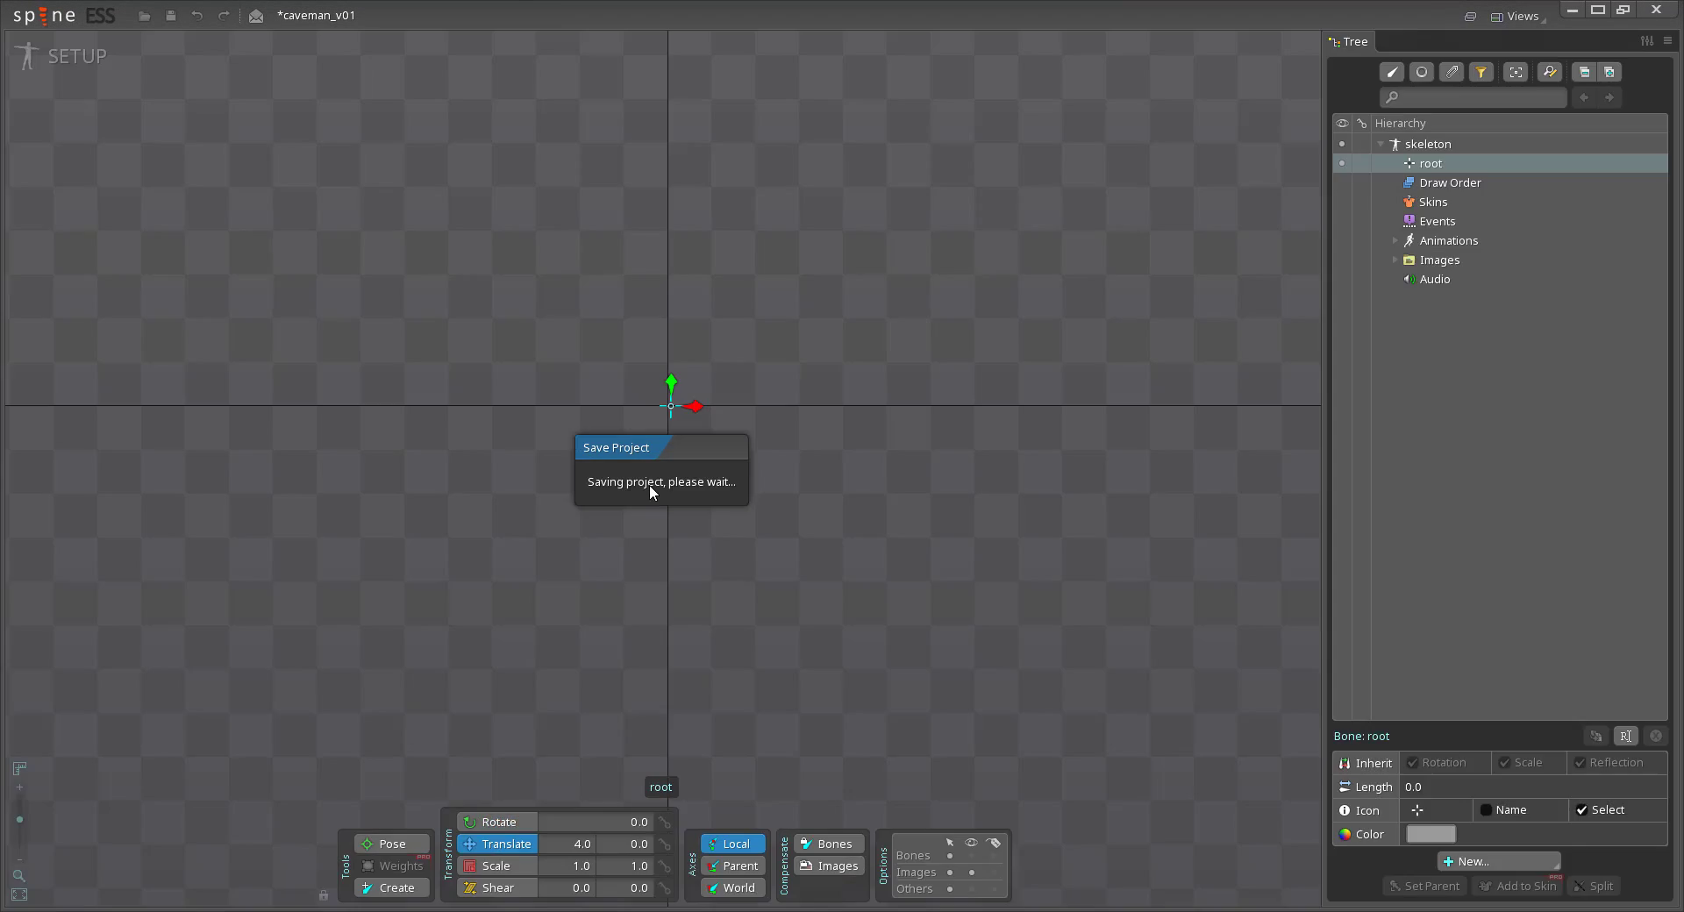
# Add all images in the _parts folder, from arm_l to sideburns, to the skeleton's viewport
pyautogui.click(1395, 261)
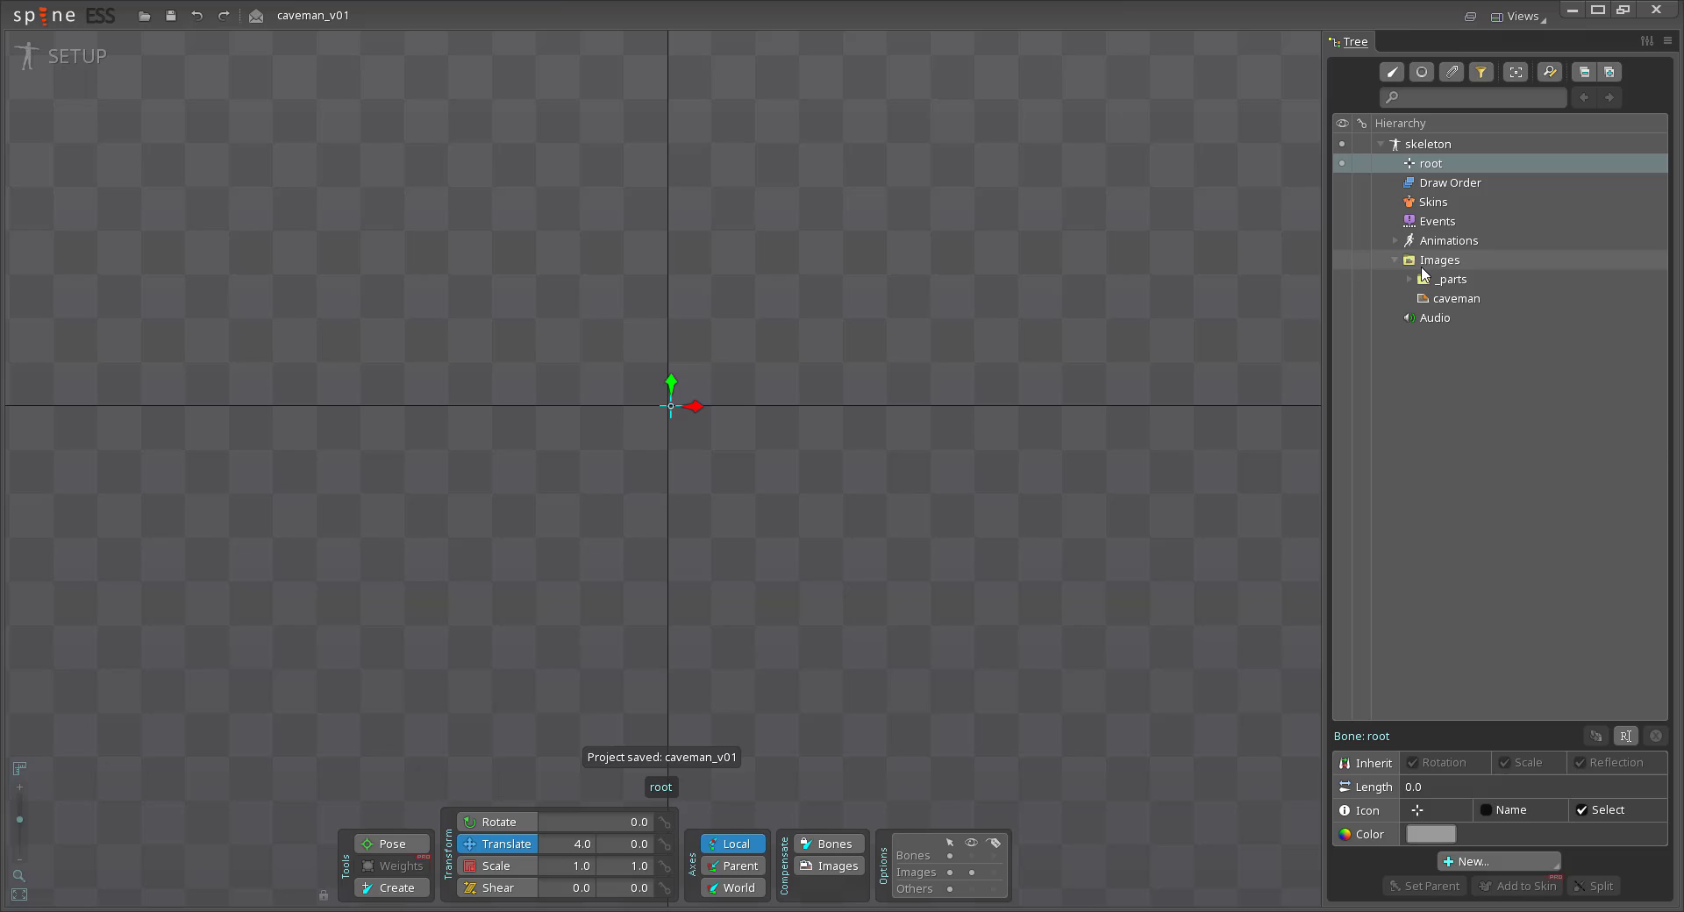
pyautogui.click(1410, 279)
pyautogui.click(1460, 299)
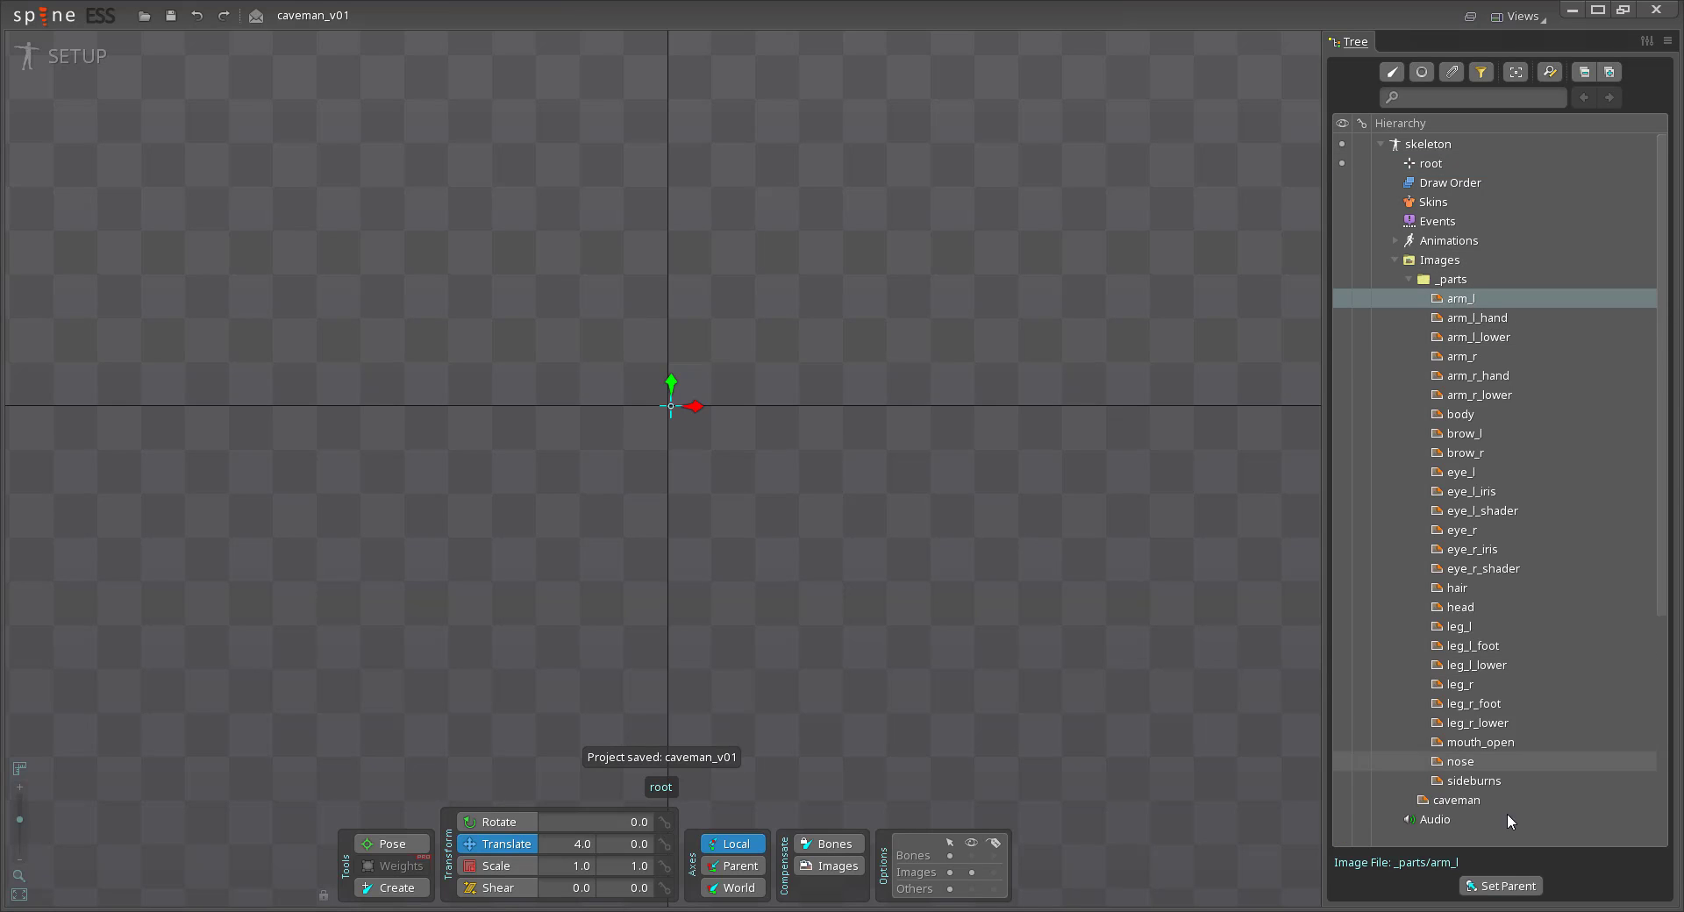
pyautogui.keyDown('shift'); pyautogui.click(1482, 781); pyautogui.keyUp('shift')
pyautogui.moveTo(1425, 504); pyautogui.dragTo(506, 128)
pyautogui.moveTo(726, 466); pyautogui.dragTo(675, 343)
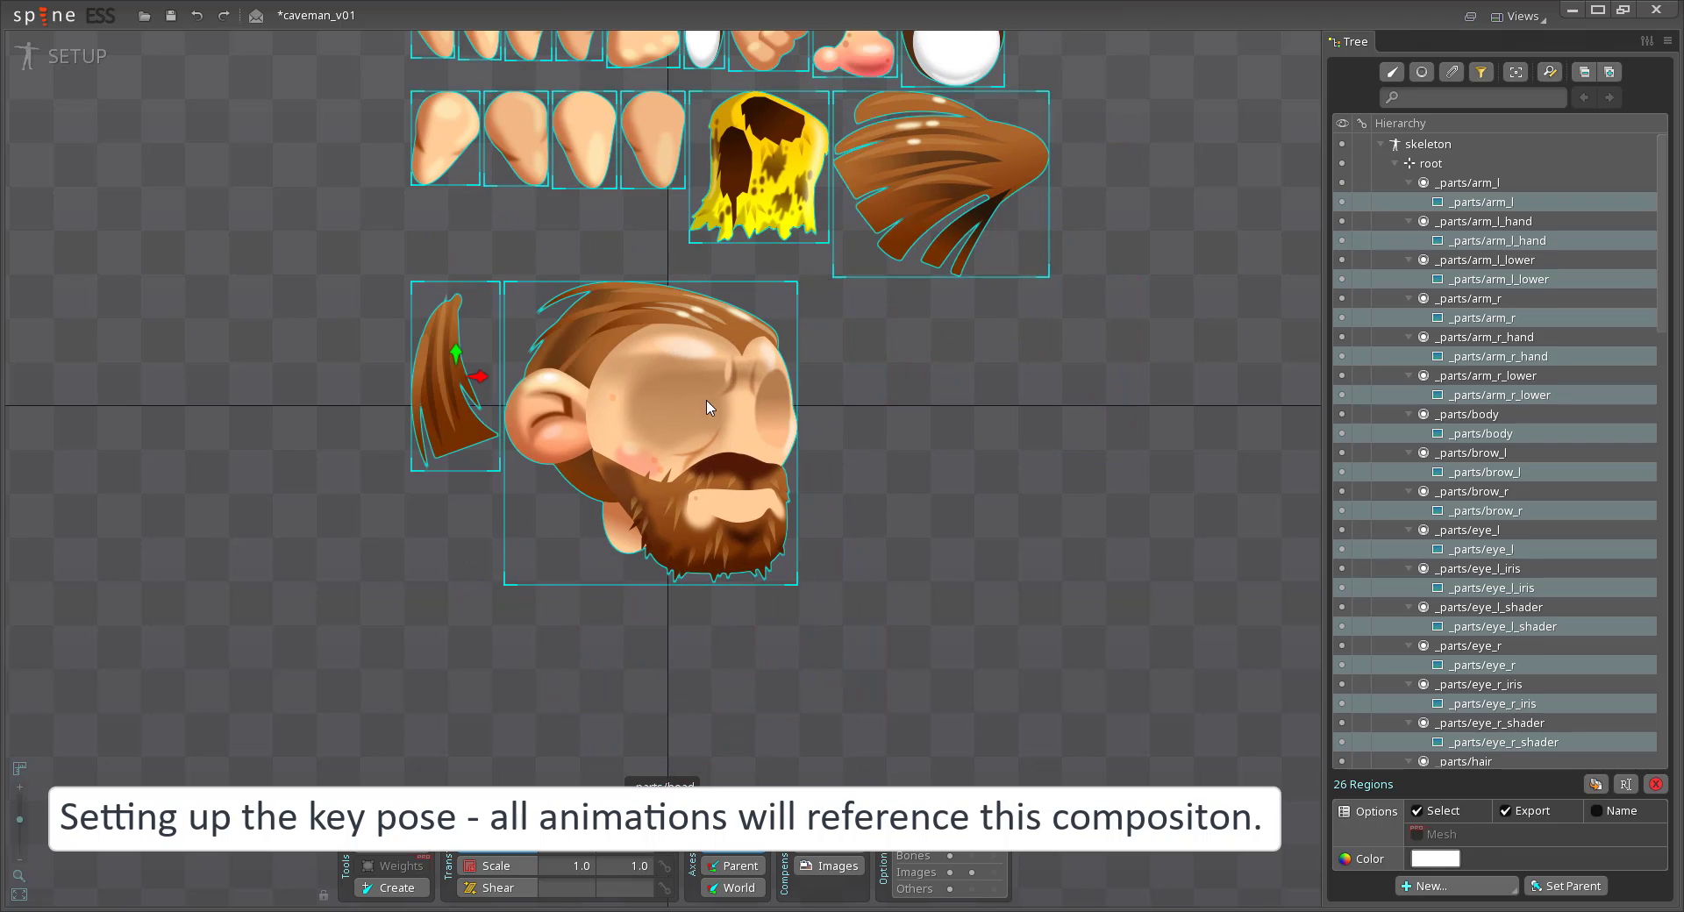
# Move the head aside and place the body above the origin, undoing the accidental rotation
pyautogui.click(707, 408)
pyautogui.moveTo(707, 408); pyautogui.dragTo(1161, 363)
pyautogui.click(776, 193)
pyautogui.moveTo(776, 193); pyautogui.dragTo(729, 535)
pyautogui.moveTo(281, 244); pyautogui.dragTo(525, 254)
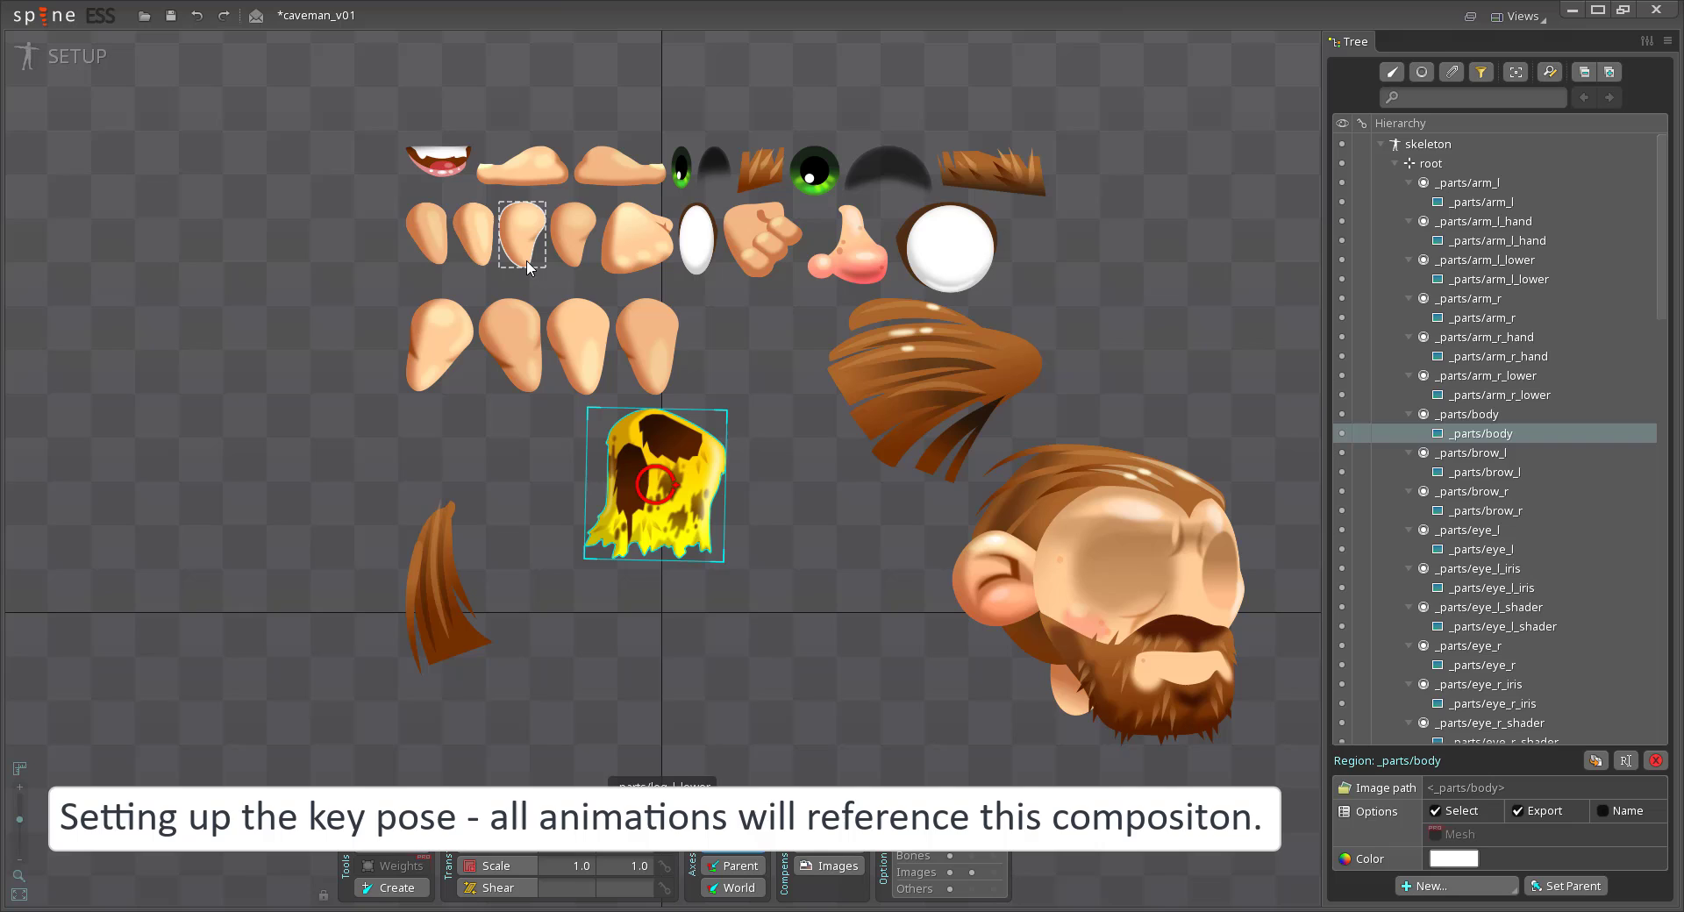
pyautogui.hotkey('ctrl', 'z')
# Move the right upper leg below the body and set the head on top of the body
pyautogui.click(647, 349)
pyautogui.moveTo(646, 346); pyautogui.dragTo(761, 675)
pyautogui.click(1154, 596)
pyautogui.moveTo(1152, 590); pyautogui.dragTo(746, 330)
# Arrange the mouth, left eye, nose, ponytail hair and sideburns on the head, and set the right hand beside the body
pyautogui.moveTo(449, 166); pyautogui.dragTo(797, 426)
pyautogui.moveTo(950, 249); pyautogui.dragTo(719, 303)
pyautogui.moveTo(776, 210); pyautogui.dragTo(882, 541)
pyautogui.moveTo(854, 256); pyautogui.dragTo(792, 345)
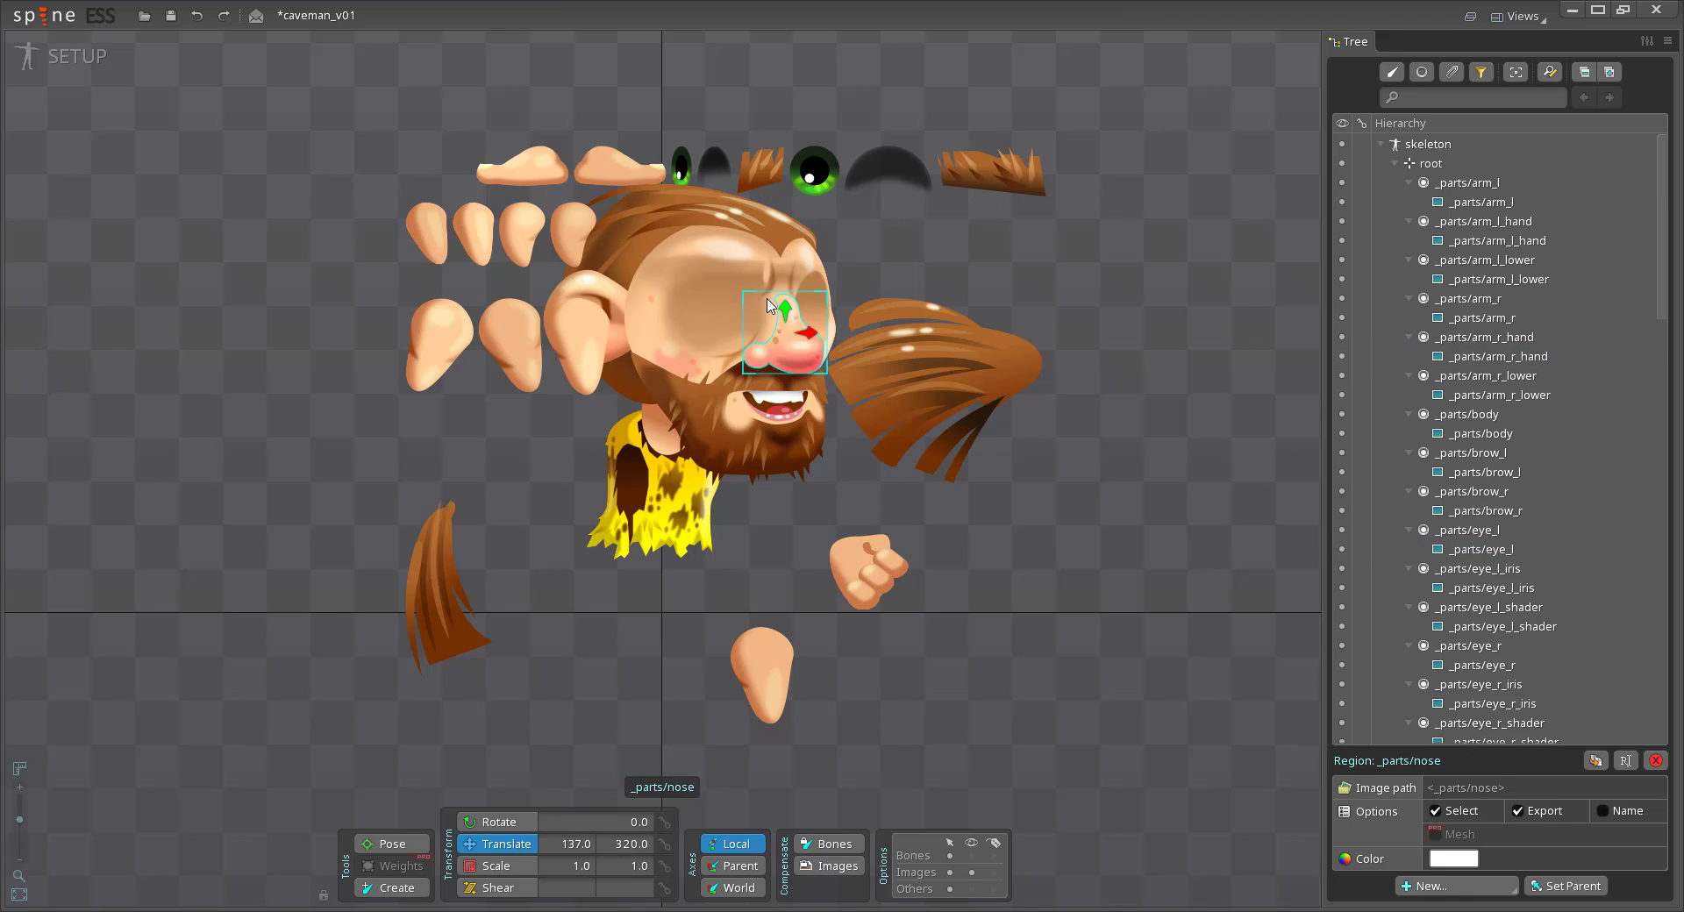
pyautogui.moveTo(929, 377); pyautogui.dragTo(496, 306)
pyautogui.moveTo(443, 588); pyautogui.dragTo(639, 331)
# Set the loose lower limb parts aside, and place the right foot and right upper leg beneath the body
pyautogui.moveTo(568, 228); pyautogui.dragTo(254, 410)
pyautogui.moveTo(522, 221); pyautogui.dragTo(361, 456)
pyautogui.moveTo(473, 221); pyautogui.dragTo(342, 369)
pyautogui.moveTo(620, 169); pyautogui.dragTo(726, 615)
pyautogui.moveTo(761, 675); pyautogui.dragTo(686, 531)
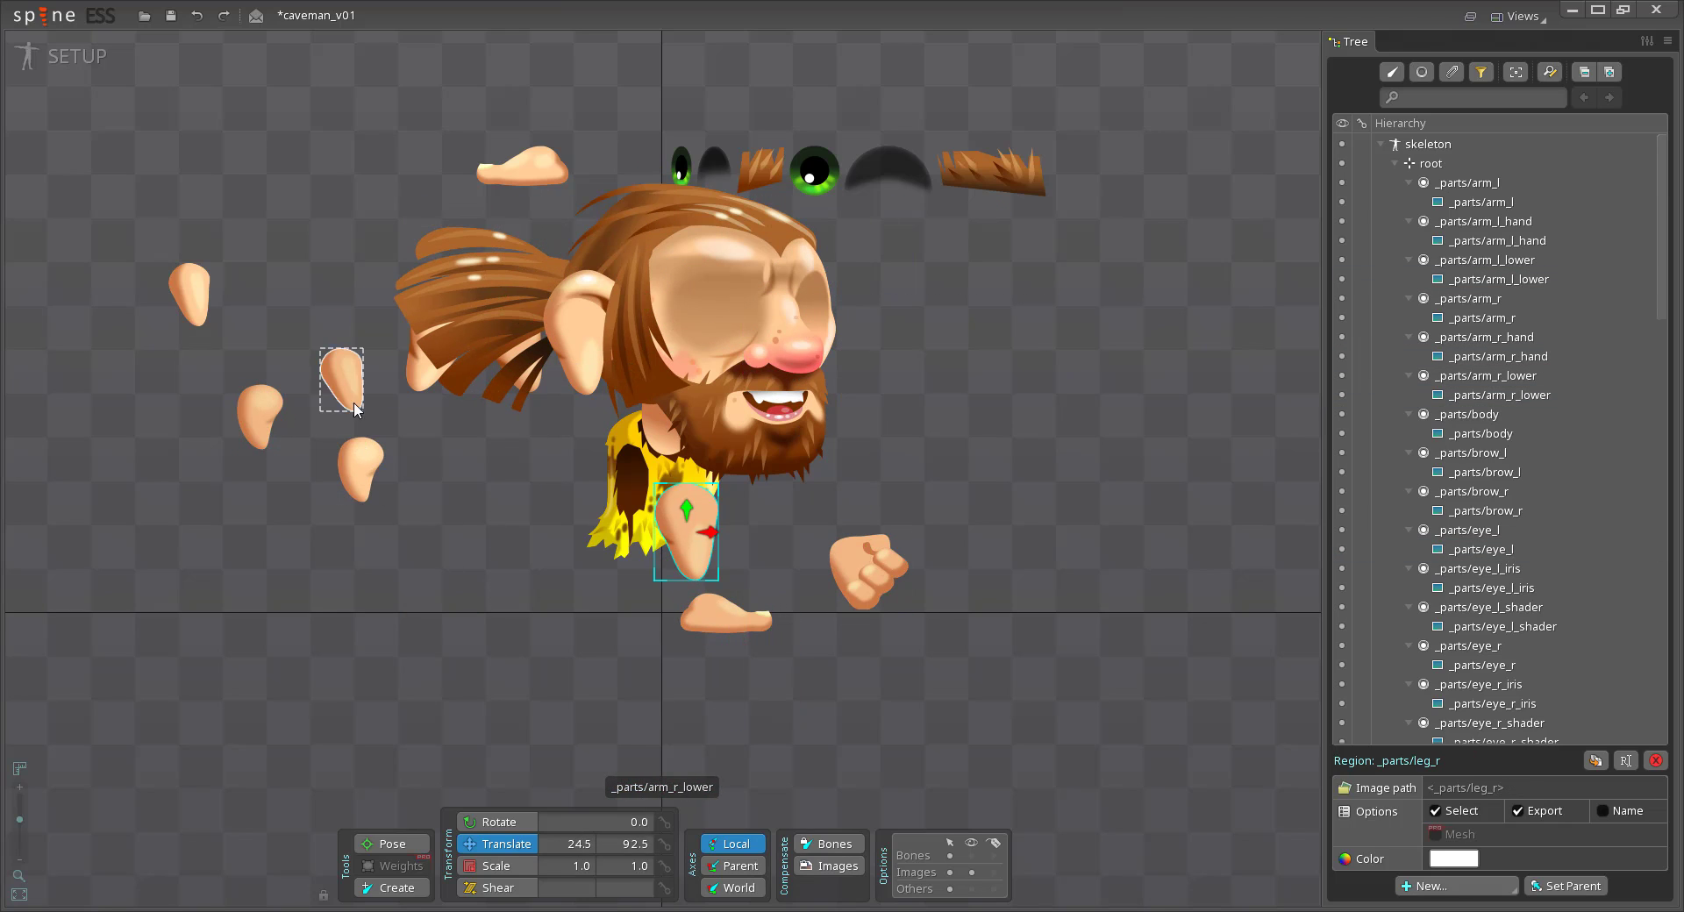
# Assemble the right upper arm, lower arm and hand beside the body, and move the left upper arm onto the body
pyautogui.moveTo(342, 381); pyautogui.dragTo(743, 523)
pyautogui.moveTo(865, 570); pyautogui.dragTo(784, 569)
pyautogui.moveTo(417, 370); pyautogui.dragTo(600, 540)
pyautogui.moveTo(530, 375); pyautogui.dragTo(738, 505)
# Place both lower legs, the left foot and the left upper leg to complete the legs
pyautogui.moveTo(362, 470); pyautogui.dragTo(620, 594)
pyautogui.moveTo(257, 412); pyautogui.dragTo(709, 636)
pyautogui.moveTo(535, 174); pyautogui.dragTo(614, 640)
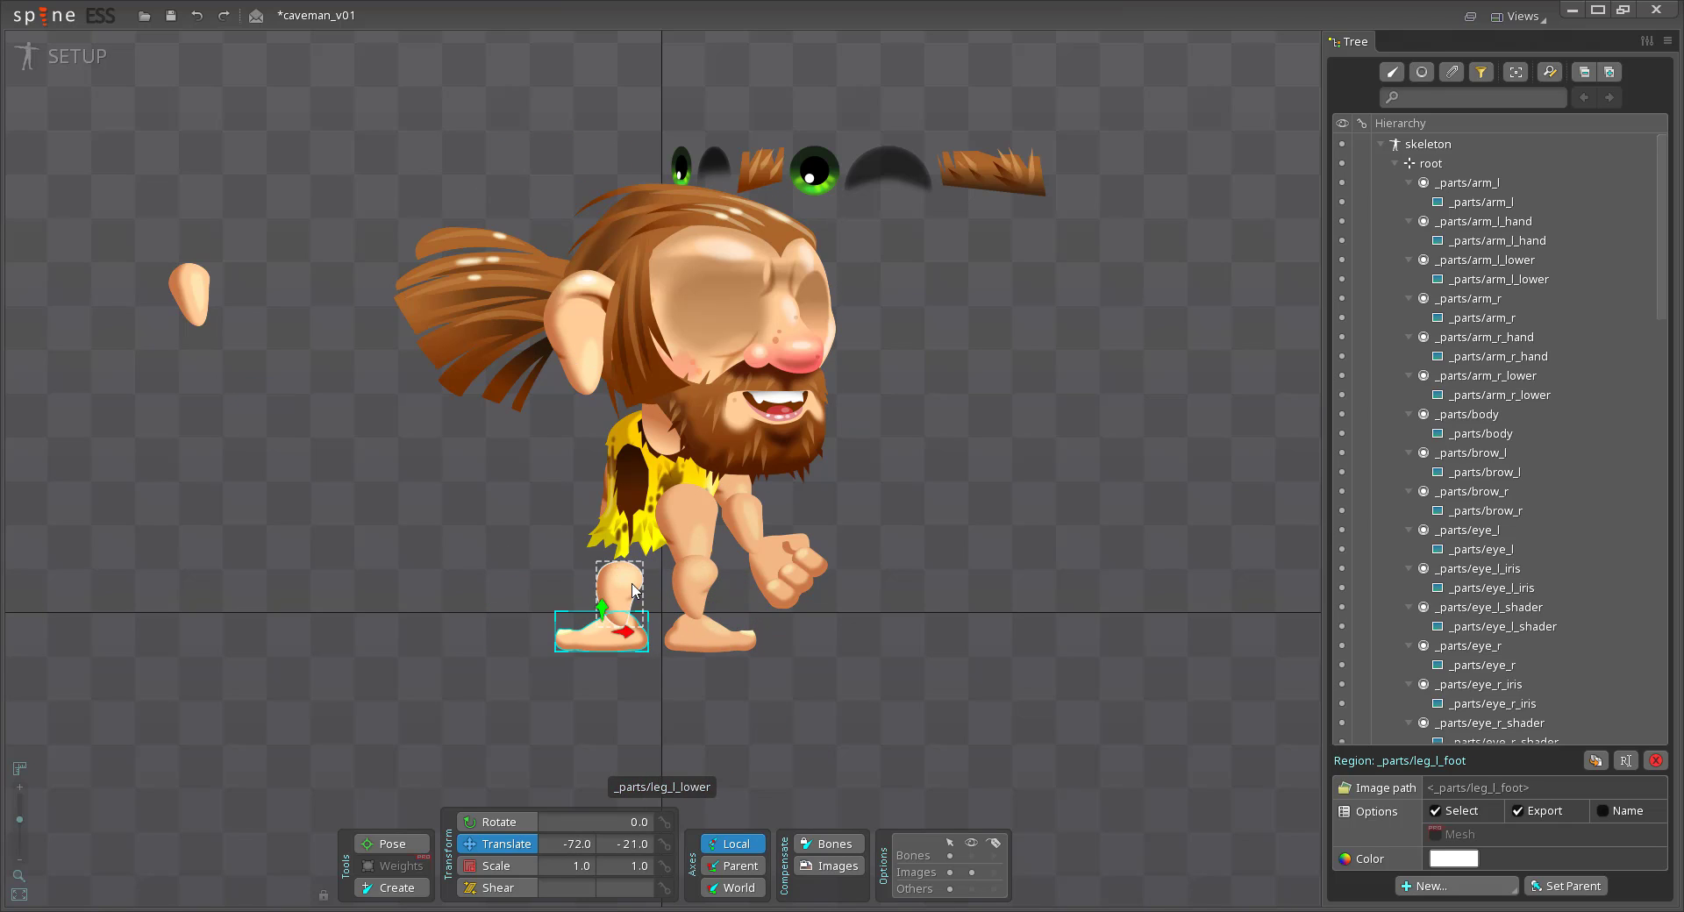
pyautogui.moveTo(581, 361); pyautogui.dragTo(626, 542)
# Place the brows, irises and eye shaders over the head, and the left lower arm beside the body
pyautogui.moveTo(989, 175); pyautogui.dragTo(715, 263)
pyautogui.moveTo(776, 178); pyautogui.dragTo(821, 283)
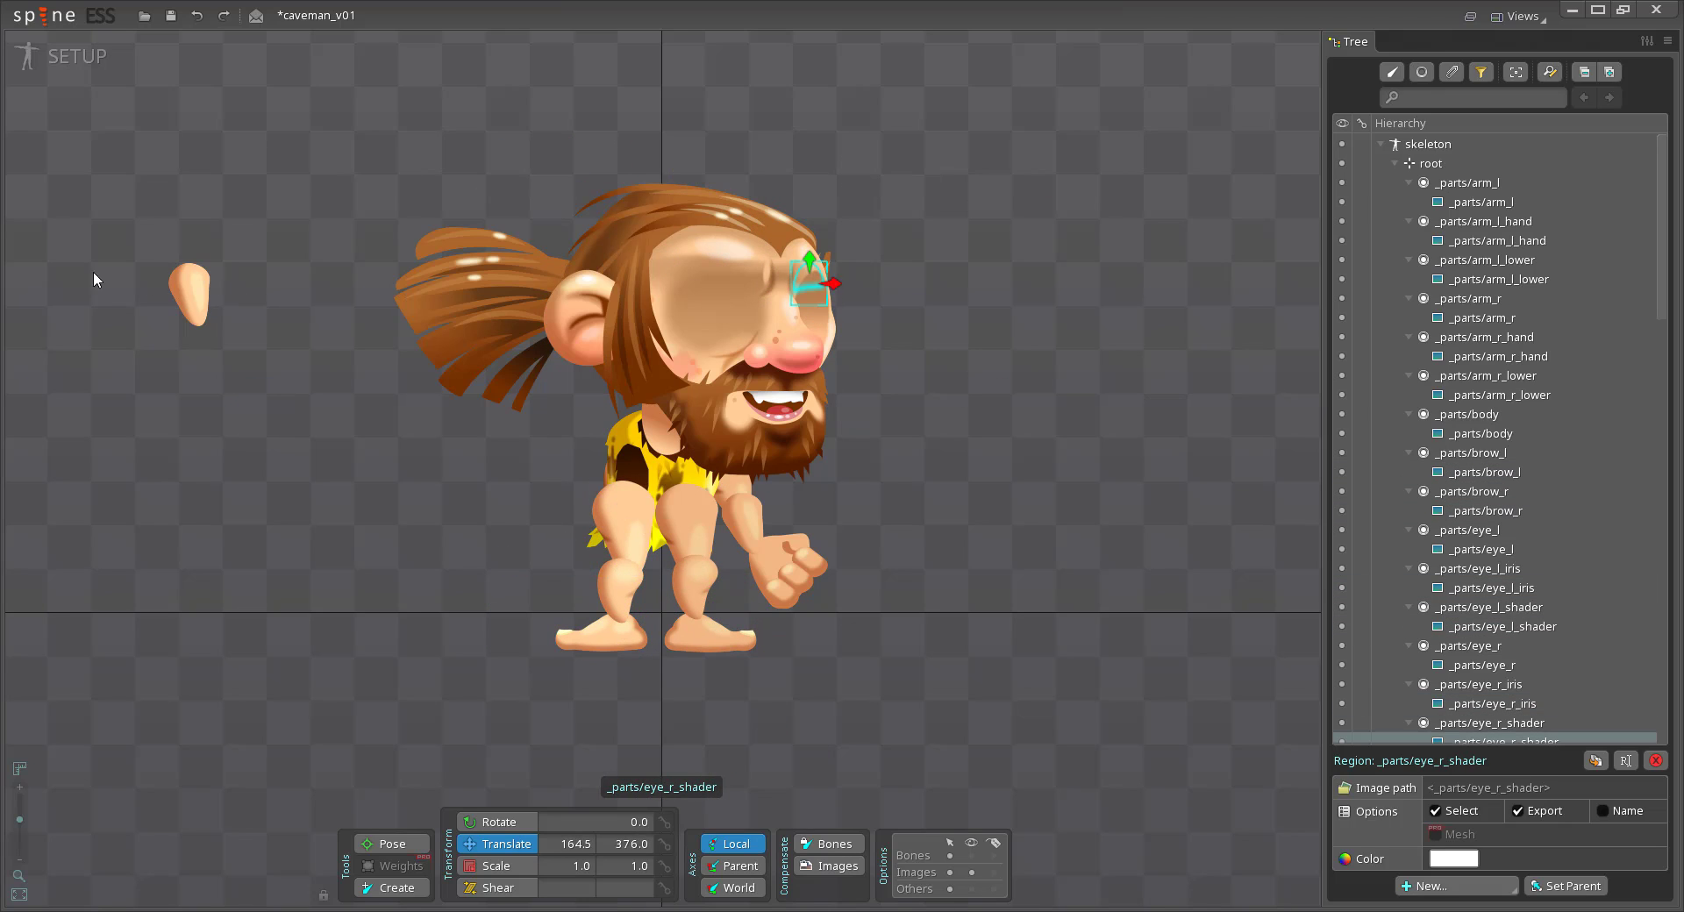
pyautogui.moveTo(189, 293); pyautogui.dragTo(544, 480)
# Move the arm_l, arm_l_hand and arm_l_lower slots to the top of the draw order
pyautogui.click(1395, 163)
pyautogui.click(1453, 686)
pyautogui.keyDown('shift'); pyautogui.click(1466, 647); pyautogui.keyUp('shift')
pyautogui.moveTo(1467, 647); pyautogui.dragTo(1466, 196)
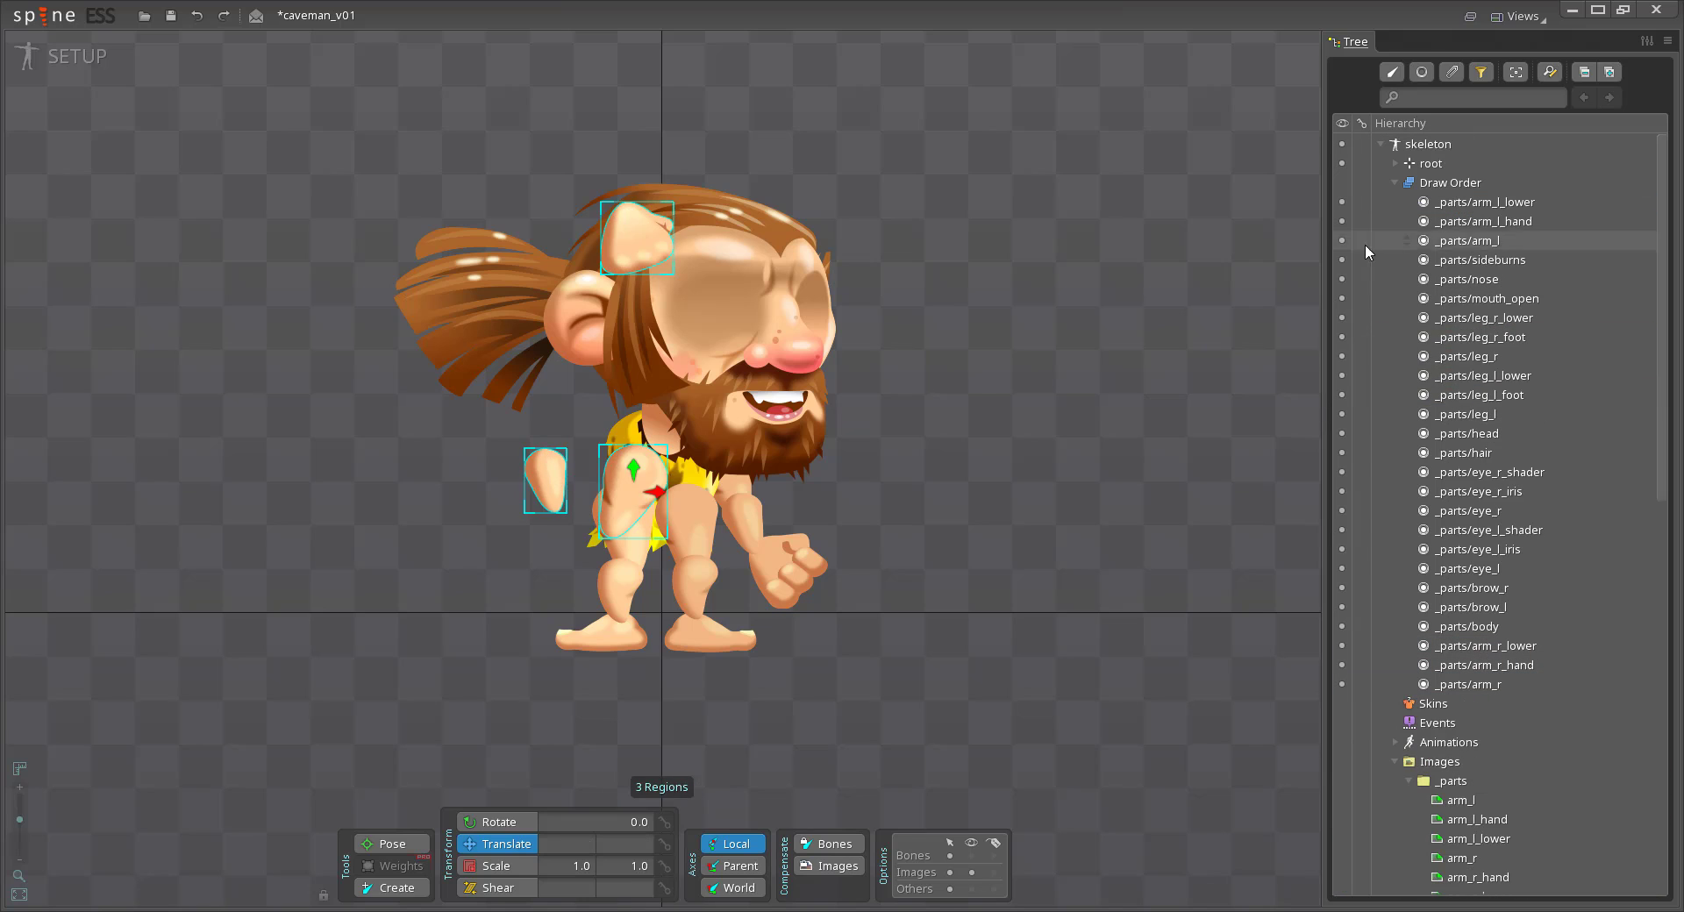
# Move all left and right leg slots below the body slot in the draw order
pyautogui.click(1476, 455)
pyautogui.click(1477, 414)
pyautogui.keyDown('shift'); pyautogui.click(1477, 319); pyautogui.keyUp('shift')
pyautogui.moveTo(1477, 456); pyautogui.dragTo(1482, 636)
# Move the eye and brow slots above the head slot in the draw order
pyautogui.click(1495, 493)
pyautogui.keyDown('shift'); pyautogui.click(1491, 358); pyautogui.keyUp('shift')
pyautogui.moveTo(1491, 357); pyautogui.dragTo(1491, 307)
# Place the left hand at the end of the left lower arm and the left upper arm on the shoulder
pyautogui.click(1394, 163)
pyautogui.scroll(3, 709, 449)
pyautogui.moveTo(613, 171); pyautogui.dragTo(523, 567)
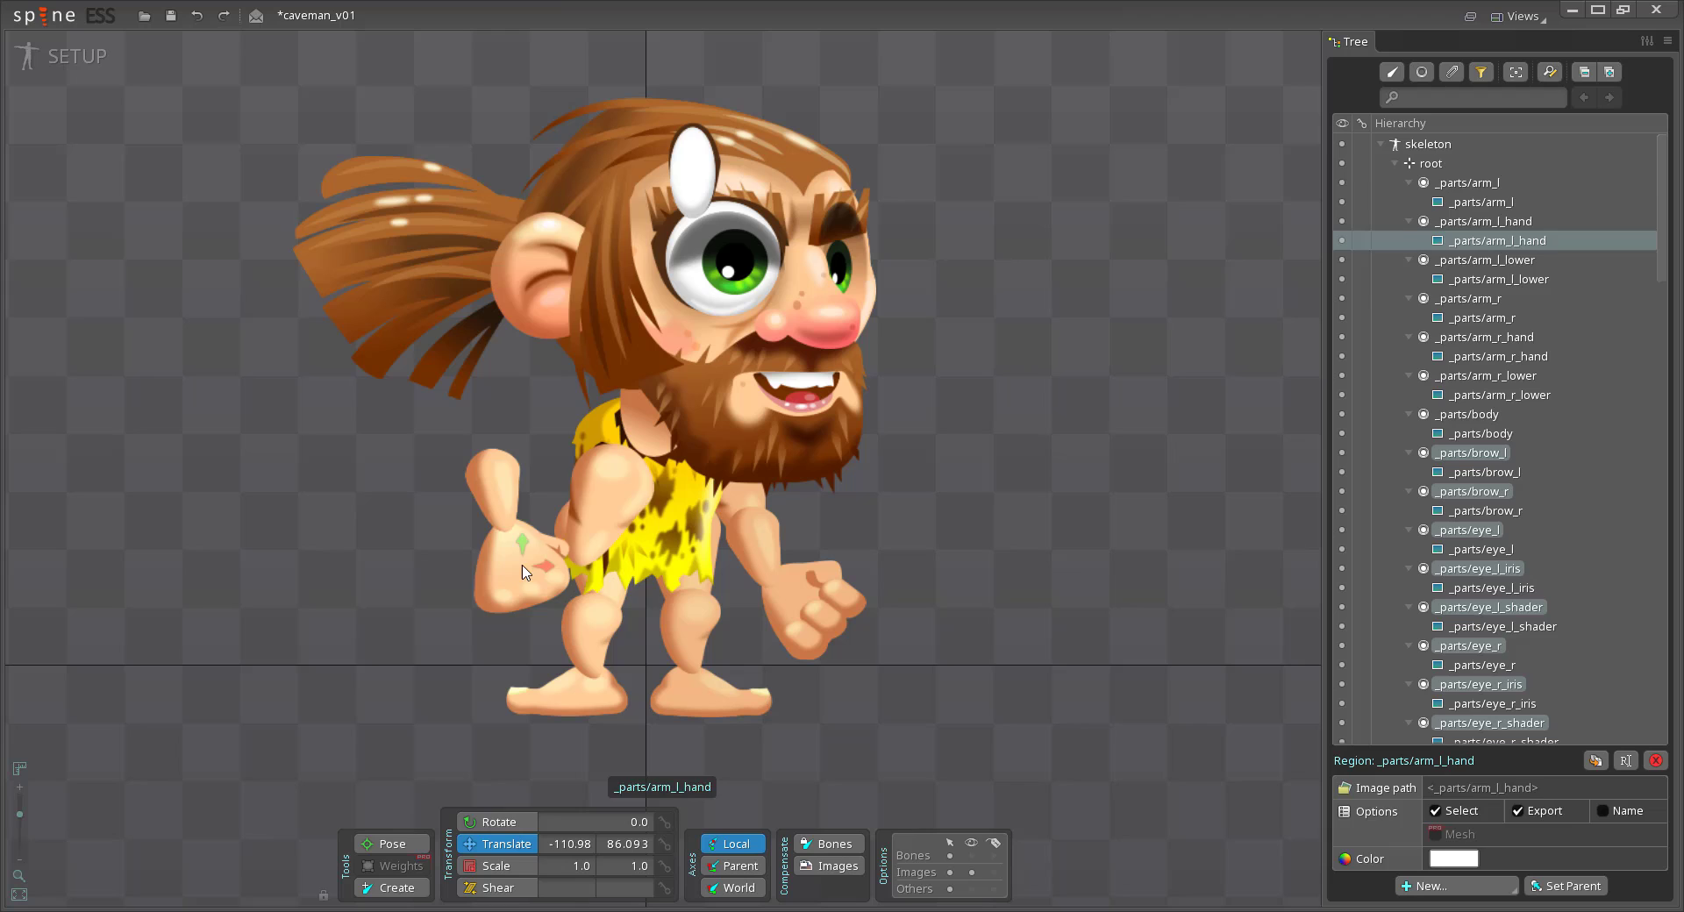
pyautogui.moveTo(608, 505); pyautogui.dragTo(518, 405)
pyautogui.moveTo(519, 572); pyautogui.dragTo(519, 566)
pyautogui.moveTo(520, 412); pyautogui.dragTo(582, 484)
# Lower both lower legs and feet so the legs extend further below the body
pyautogui.moveTo(686, 590); pyautogui.dragTo(681, 661)
pyautogui.moveTo(758, 712); pyautogui.dragTo(746, 750)
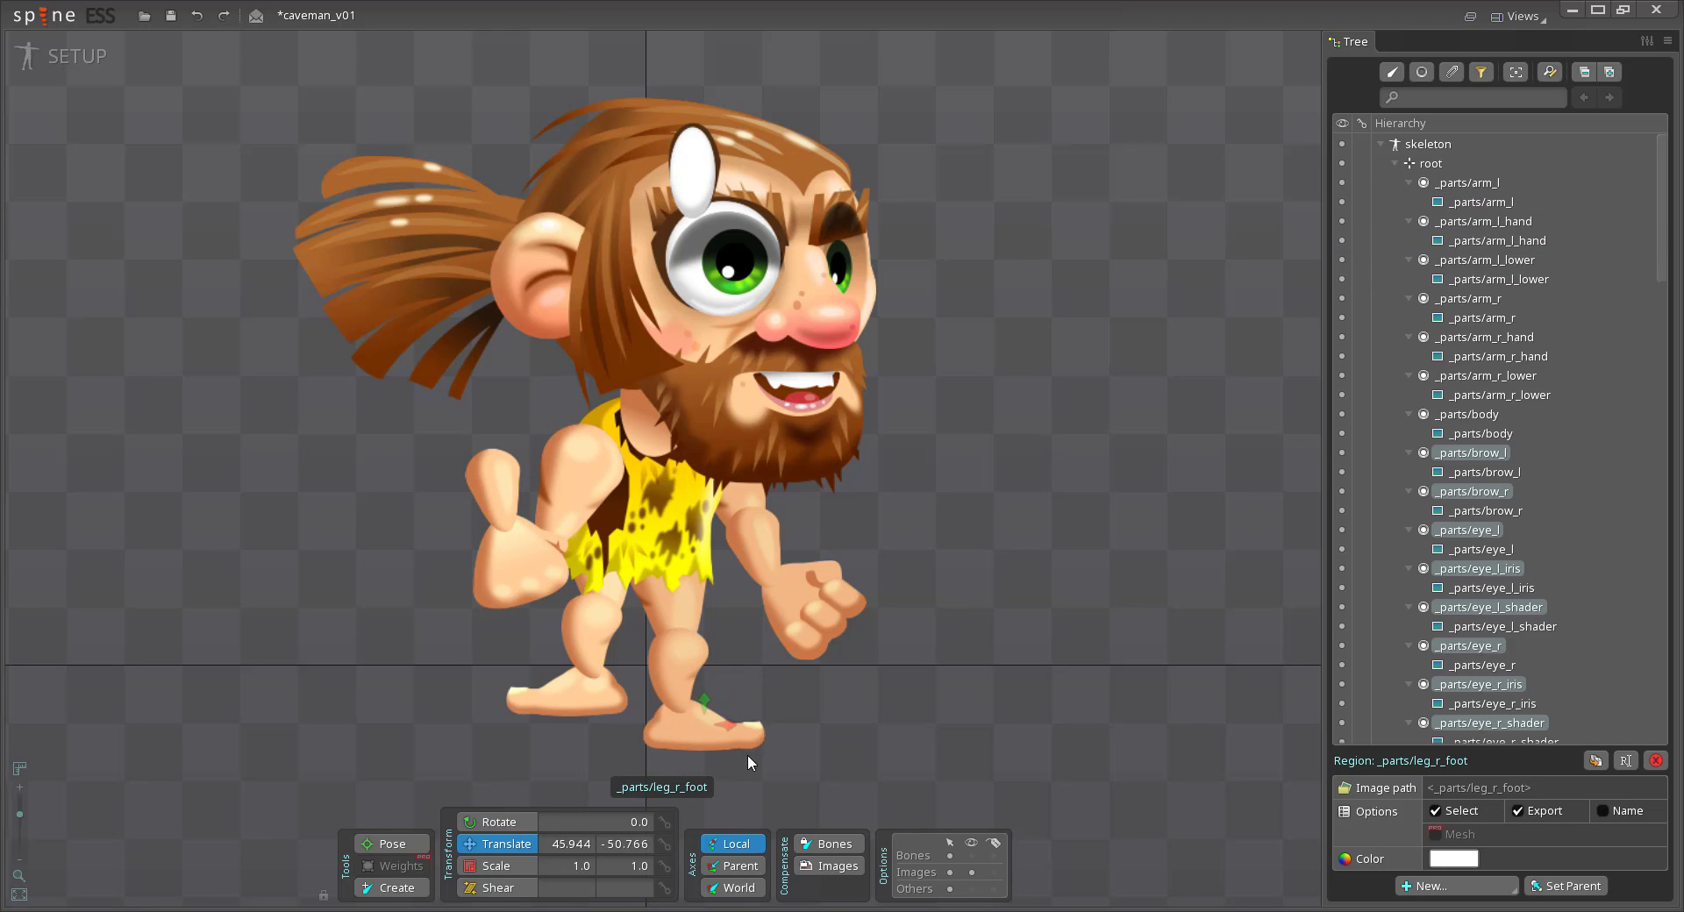
pyautogui.moveTo(590, 630); pyautogui.dragTo(585, 735)
pyautogui.moveTo(605, 608); pyautogui.dragTo(612, 636)
# Join the left lower arm and hand to the upper arm, and put arm_l_hand above arm_l_lower in the draw order
pyautogui.moveTo(495, 488)
pyautogui.mouseDown()
pyautogui.moveTo(555, 565)
pyautogui.moveTo(580, 639)
pyautogui.mouseUp()
pyautogui.click(1394, 163)
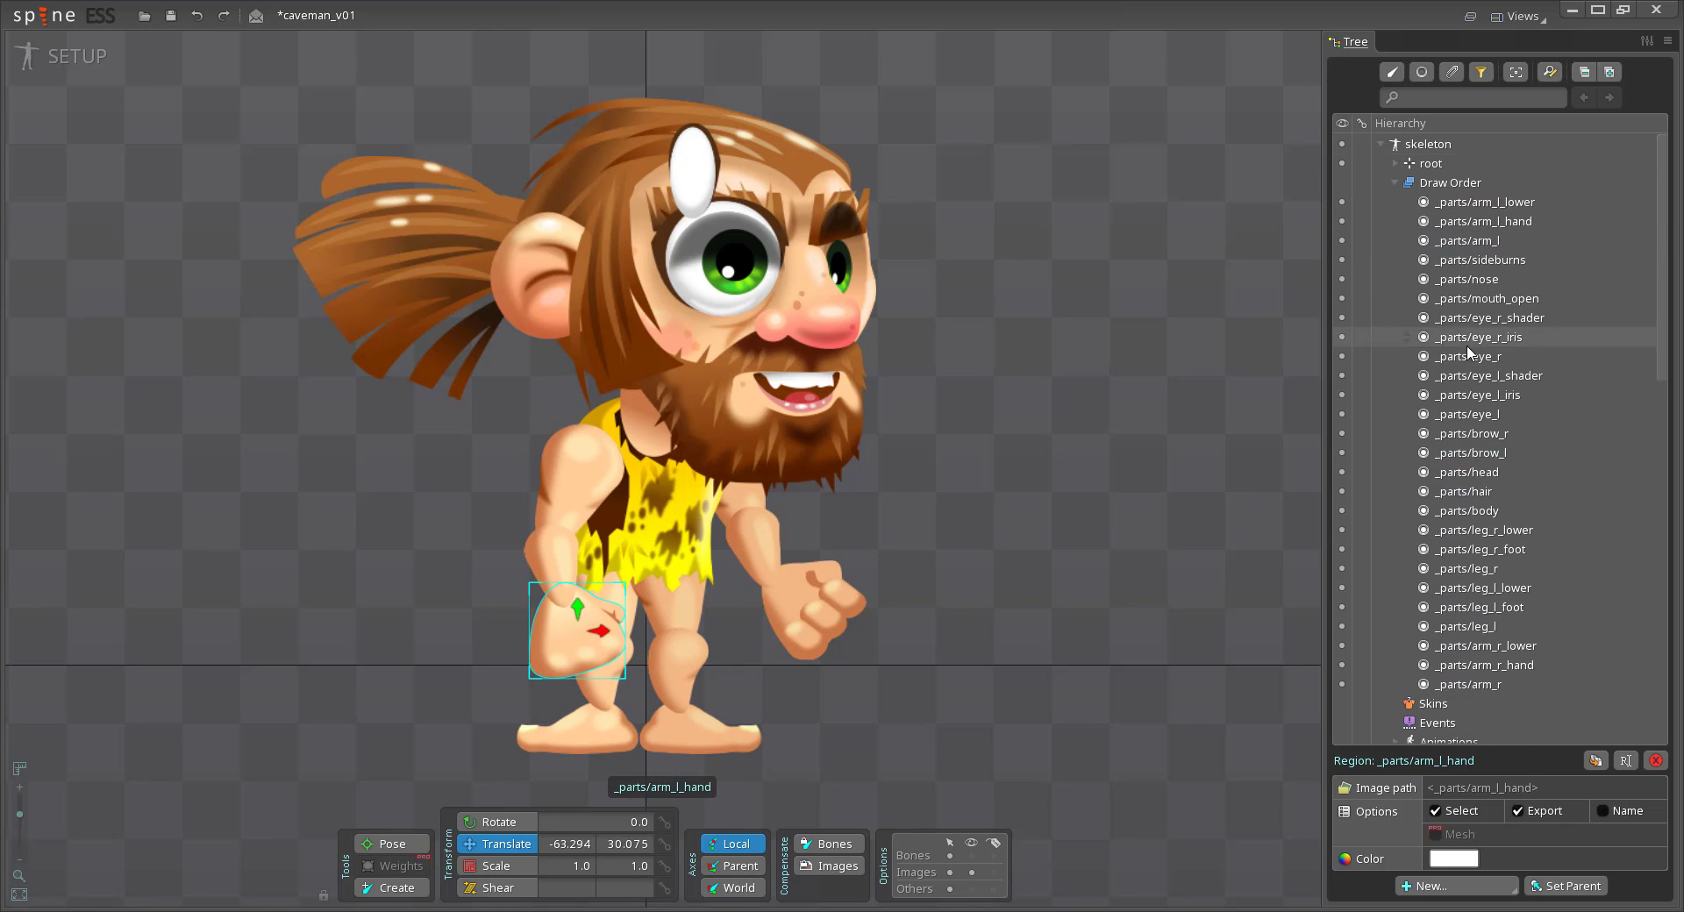
pyautogui.moveTo(1484, 222); pyautogui.dragTo(1484, 197)
# Shift the right arm parts down toward the body, and put arm_r_hand above arm_r_lower in the draw order
pyautogui.moveTo(751, 497); pyautogui.dragTo(738, 528)
pyautogui.moveTo(760, 544); pyautogui.dragTo(746, 565)
pyautogui.moveTo(810, 605); pyautogui.dragTo(785, 625)
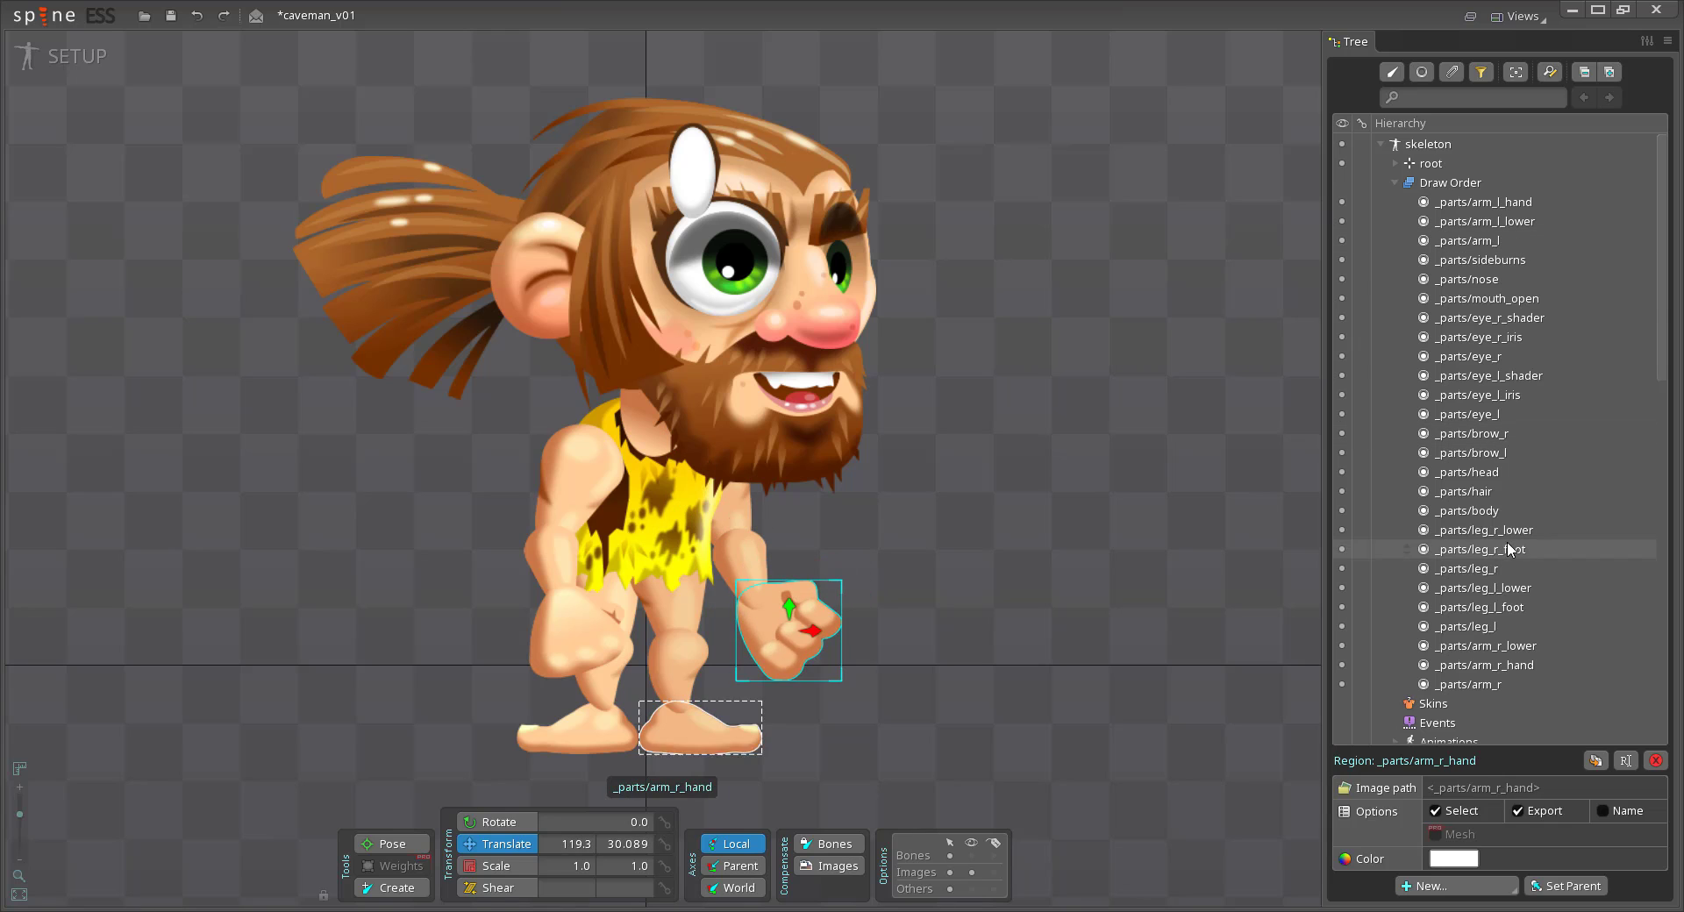
pyautogui.moveTo(1484, 665); pyautogui.dragTo(1484, 641)
# Place the right eye white on the face, and move the brow slots above the eyes and eye_l_shader above eye_r
pyautogui.moveTo(696, 168); pyautogui.dragTo(845, 258)
pyautogui.moveTo(1490, 434); pyautogui.dragTo(1582, 309)
pyautogui.moveTo(1491, 454); pyautogui.dragTo(1494, 329)
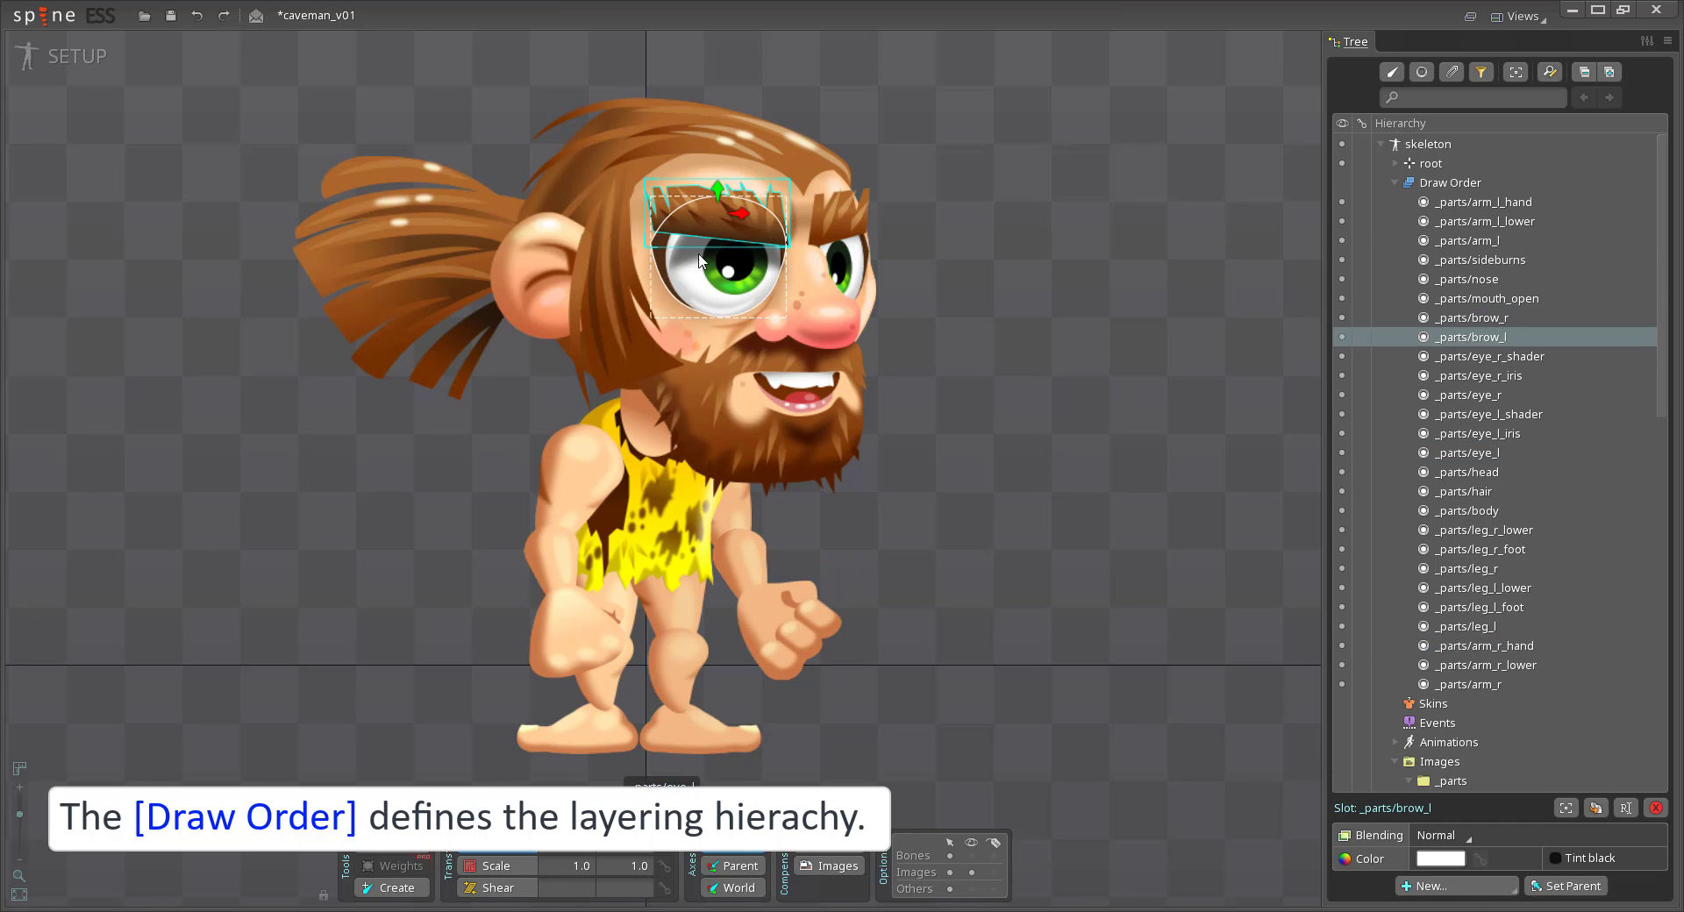
pyautogui.scroll(3, 779, 249)
pyautogui.moveTo(1501, 413); pyautogui.dragTo(1501, 387)
# Fine-tune the positions of the right eye shader, the nose and both irises
pyautogui.click(1503, 414)
pyautogui.click(1503, 357)
pyautogui.moveTo(884, 215); pyautogui.dragTo(884, 242)
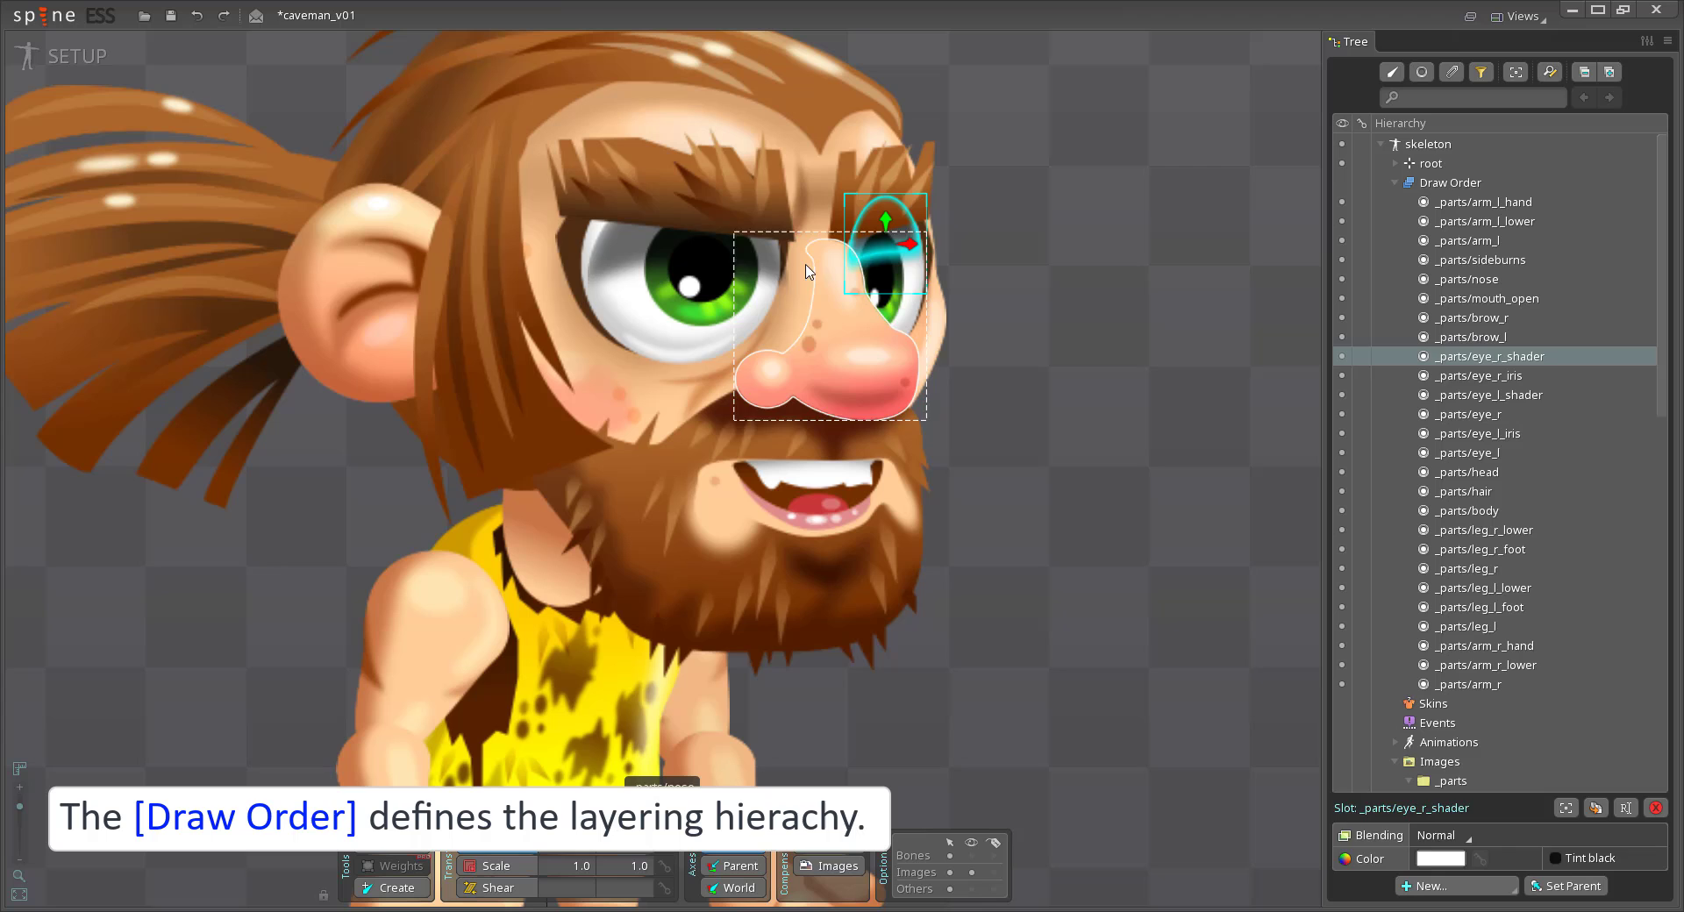
pyautogui.moveTo(828, 358); pyautogui.dragTo(819, 359)
pyautogui.moveTo(893, 293); pyautogui.dragTo(888, 280)
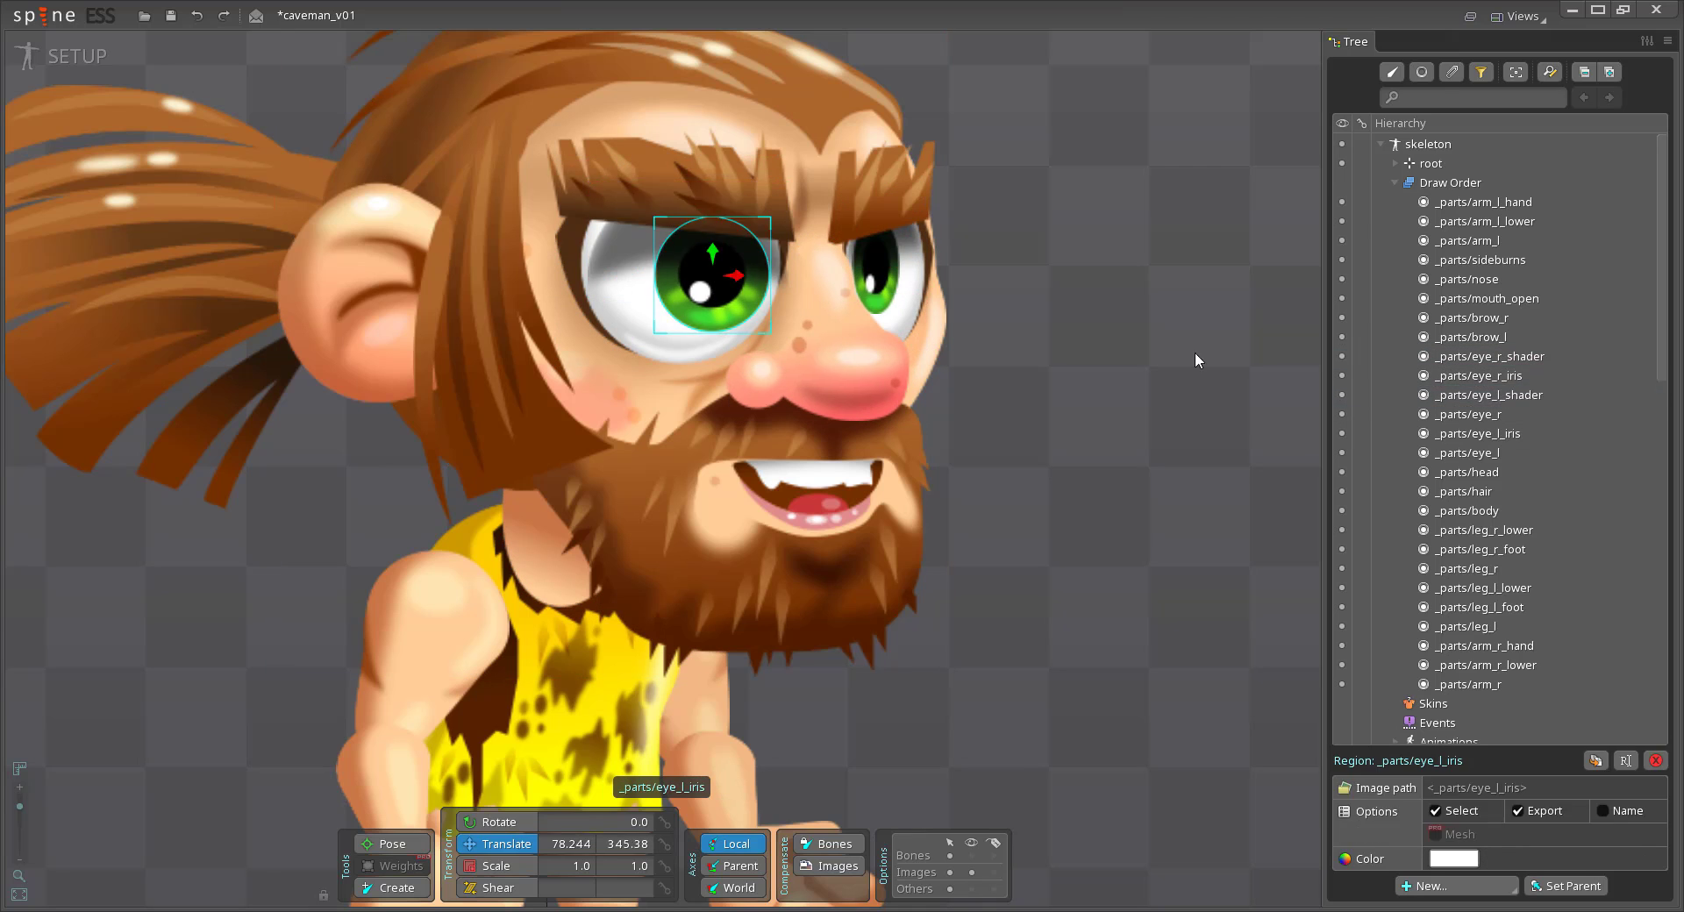
# Shift the left eye parts slightly upward, and raise both brows and the right iris to match
pyautogui.click(1455, 394)
pyautogui.click(1456, 394)
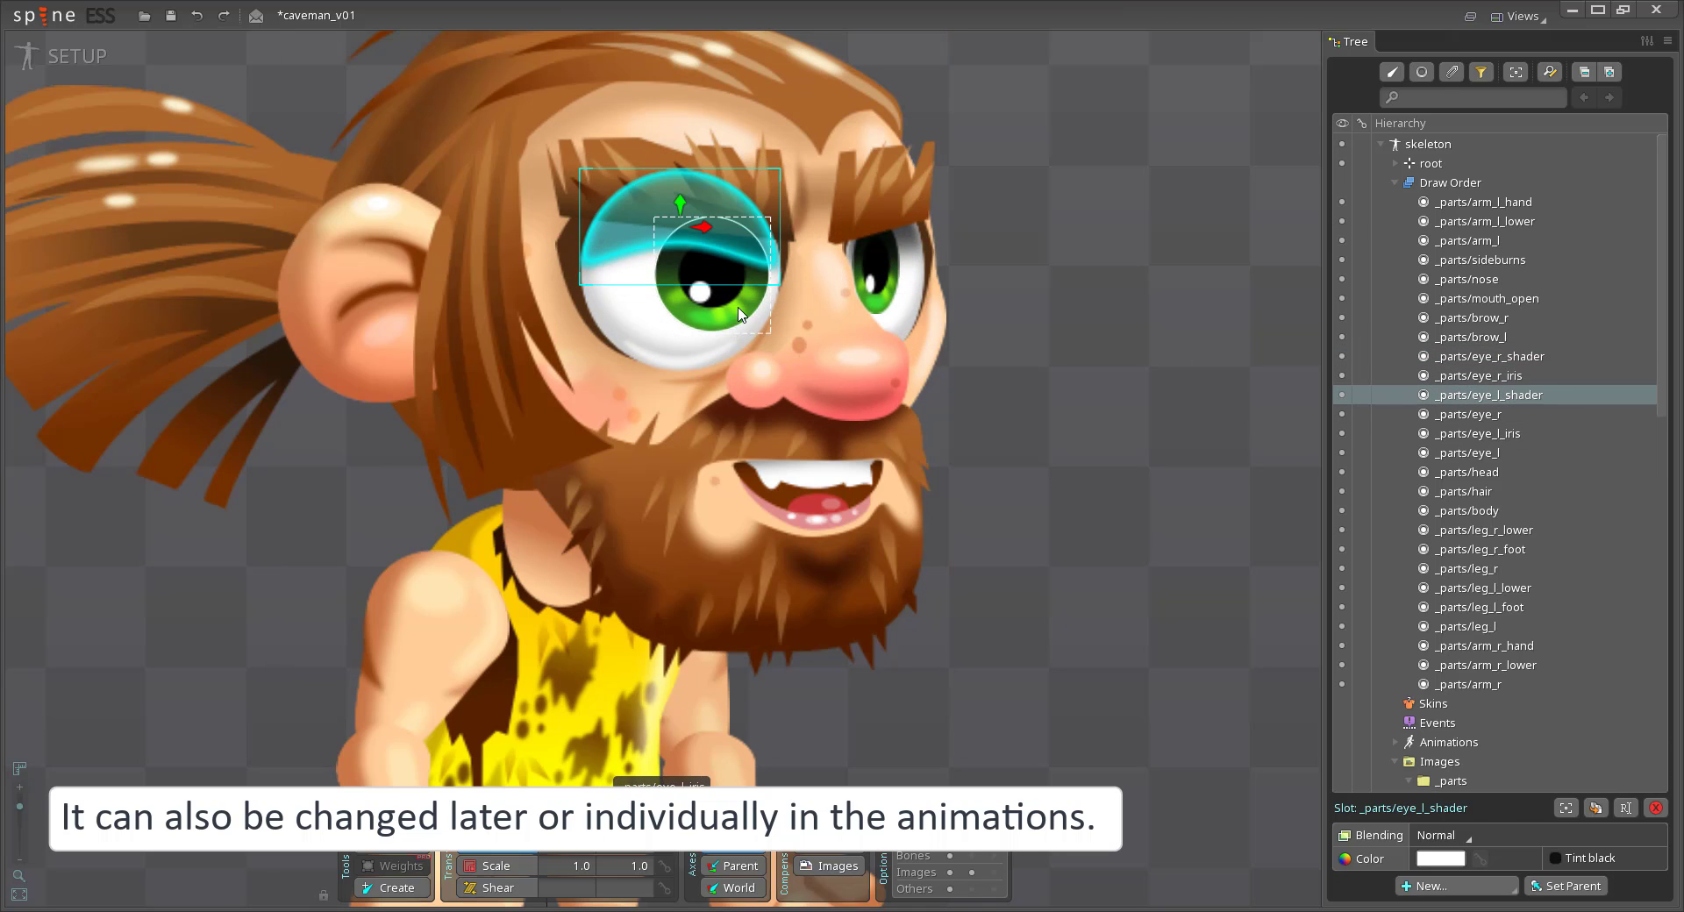
pyautogui.keyDown('ctrl'); pyautogui.click(1470, 434); pyautogui.keyUp('ctrl')
pyautogui.keyDown('ctrl'); pyautogui.click(1470, 452); pyautogui.keyUp('ctrl')
pyautogui.moveTo(687, 198); pyautogui.dragTo(688, 190)
pyautogui.moveTo(689, 178); pyautogui.dragTo(689, 159)
pyautogui.moveTo(872, 183); pyautogui.dragTo(886, 158)
pyautogui.moveTo(885, 240); pyautogui.dragTo(884, 231)
pyautogui.click(884, 230)
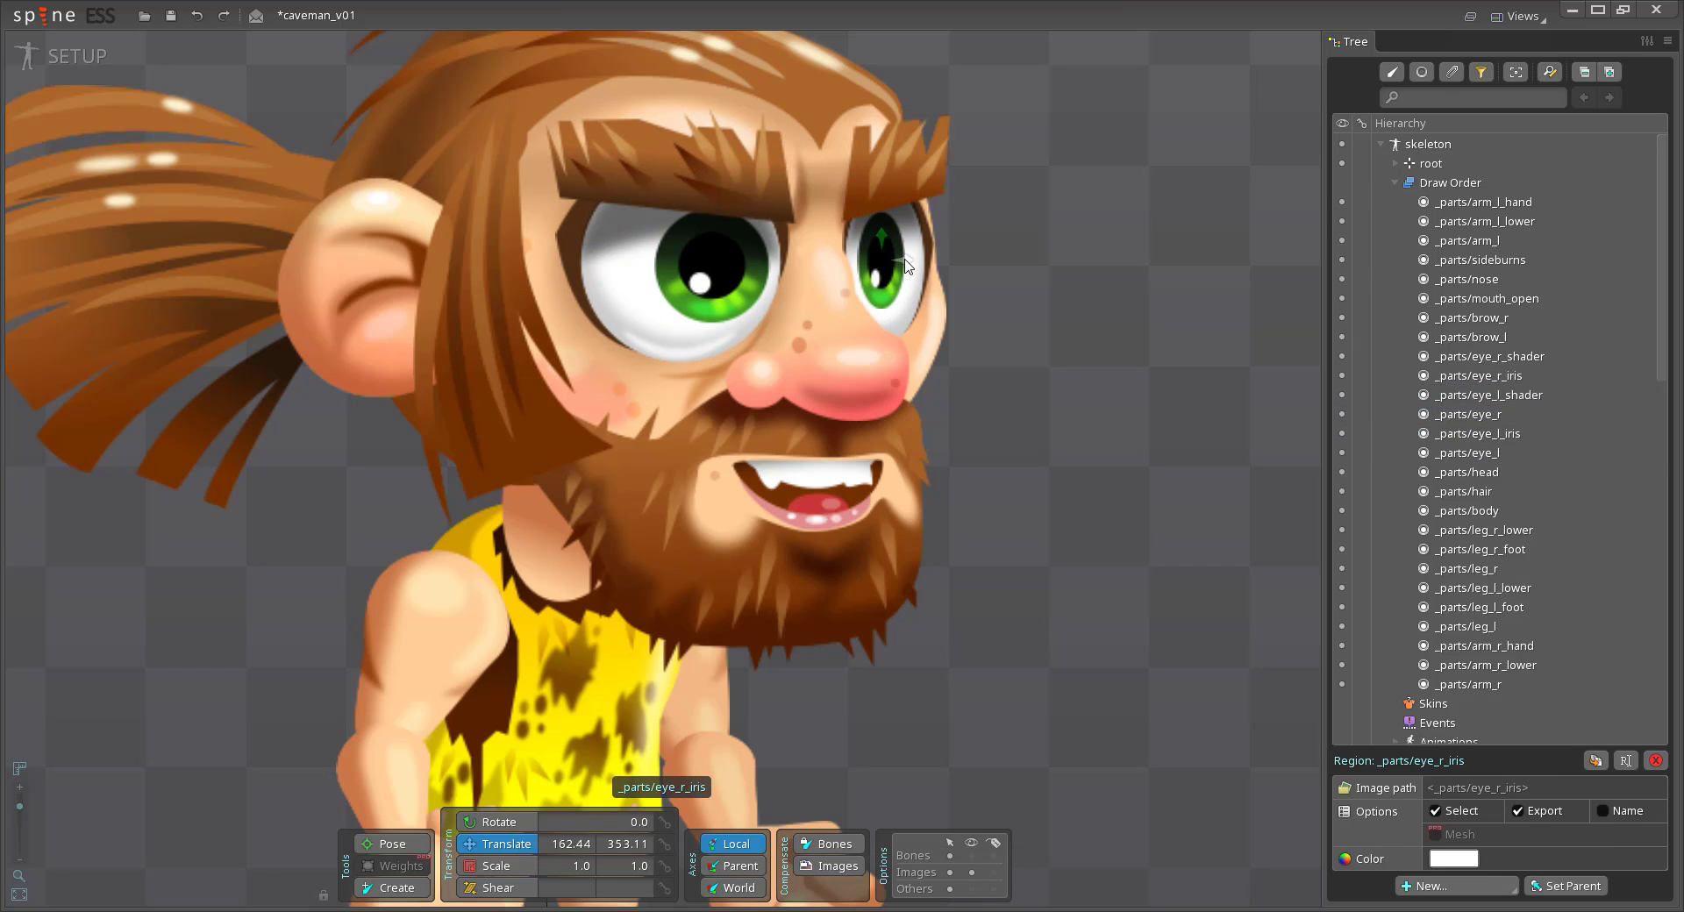
# Nudge the left upper arm, lower arm and hand together at the shoulder
pyautogui.scroll(-4, 884, 229)
pyautogui.click(707, 465)
pyautogui.click(630, 430)
pyautogui.keyDown('ctrl'); pyautogui.click(603, 513); pyautogui.keyUp('ctrl')
pyautogui.keyDown('ctrl'); pyautogui.click(624, 574); pyautogui.keyUp('ctrl')
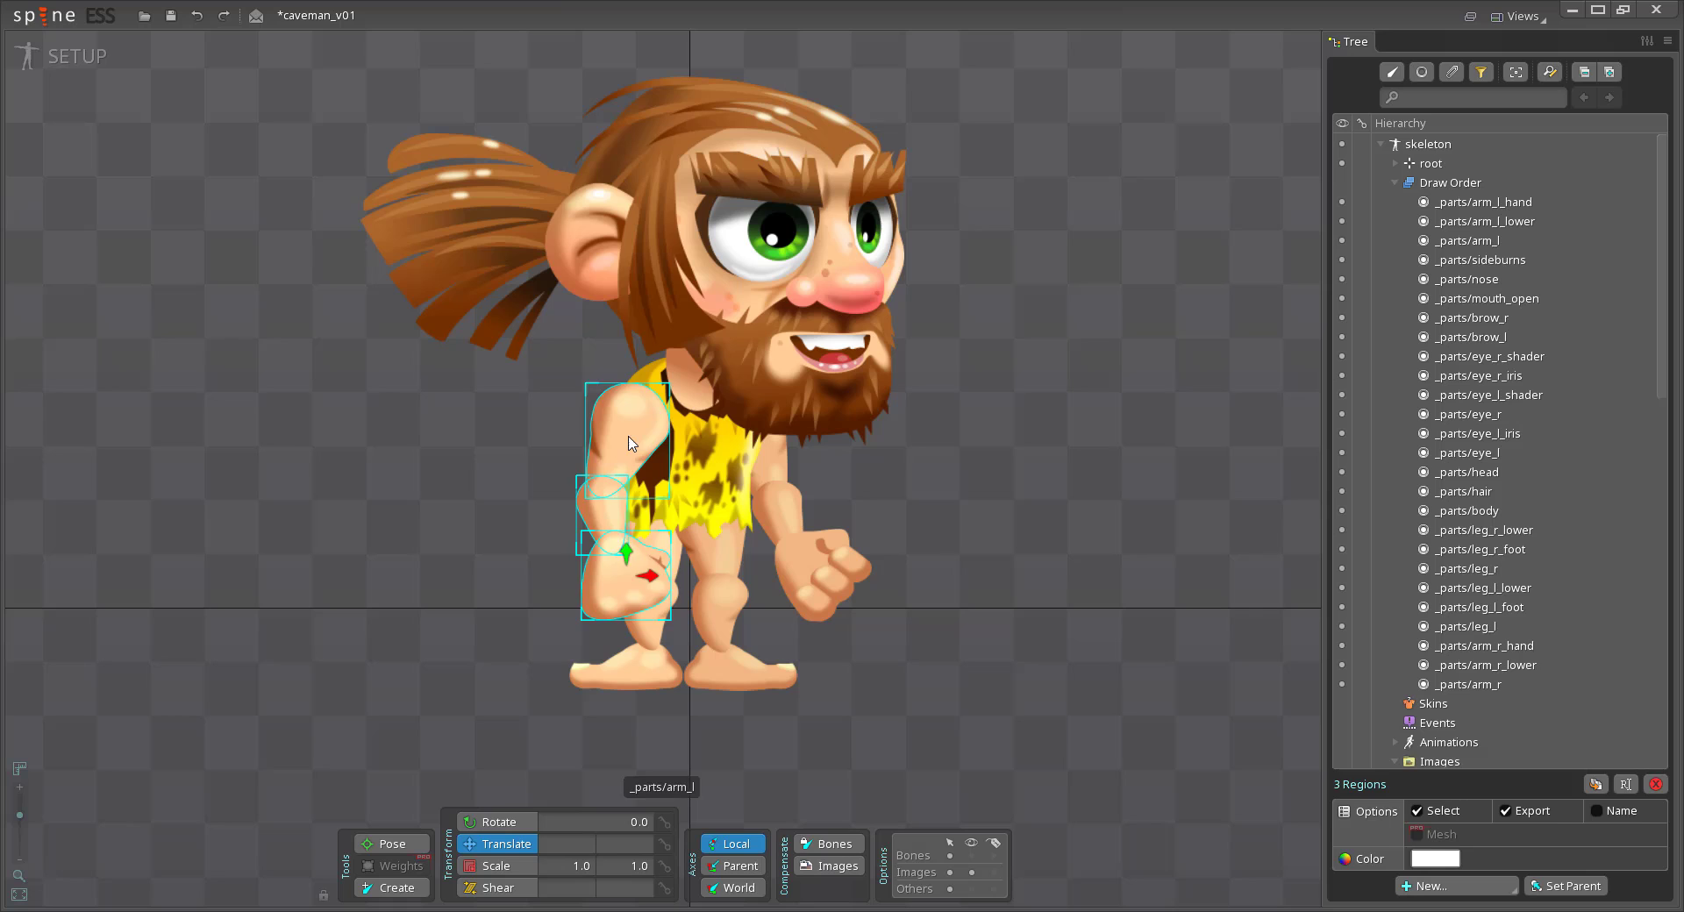
pyautogui.moveTo(624, 574); pyautogui.dragTo(627, 575)
# Reposition the right leg so its lower leg and foot sit further forward
pyautogui.click(721, 554)
pyautogui.press('c')
pyautogui.press('v')
pyautogui.moveTo(736, 577); pyautogui.dragTo(739, 609)
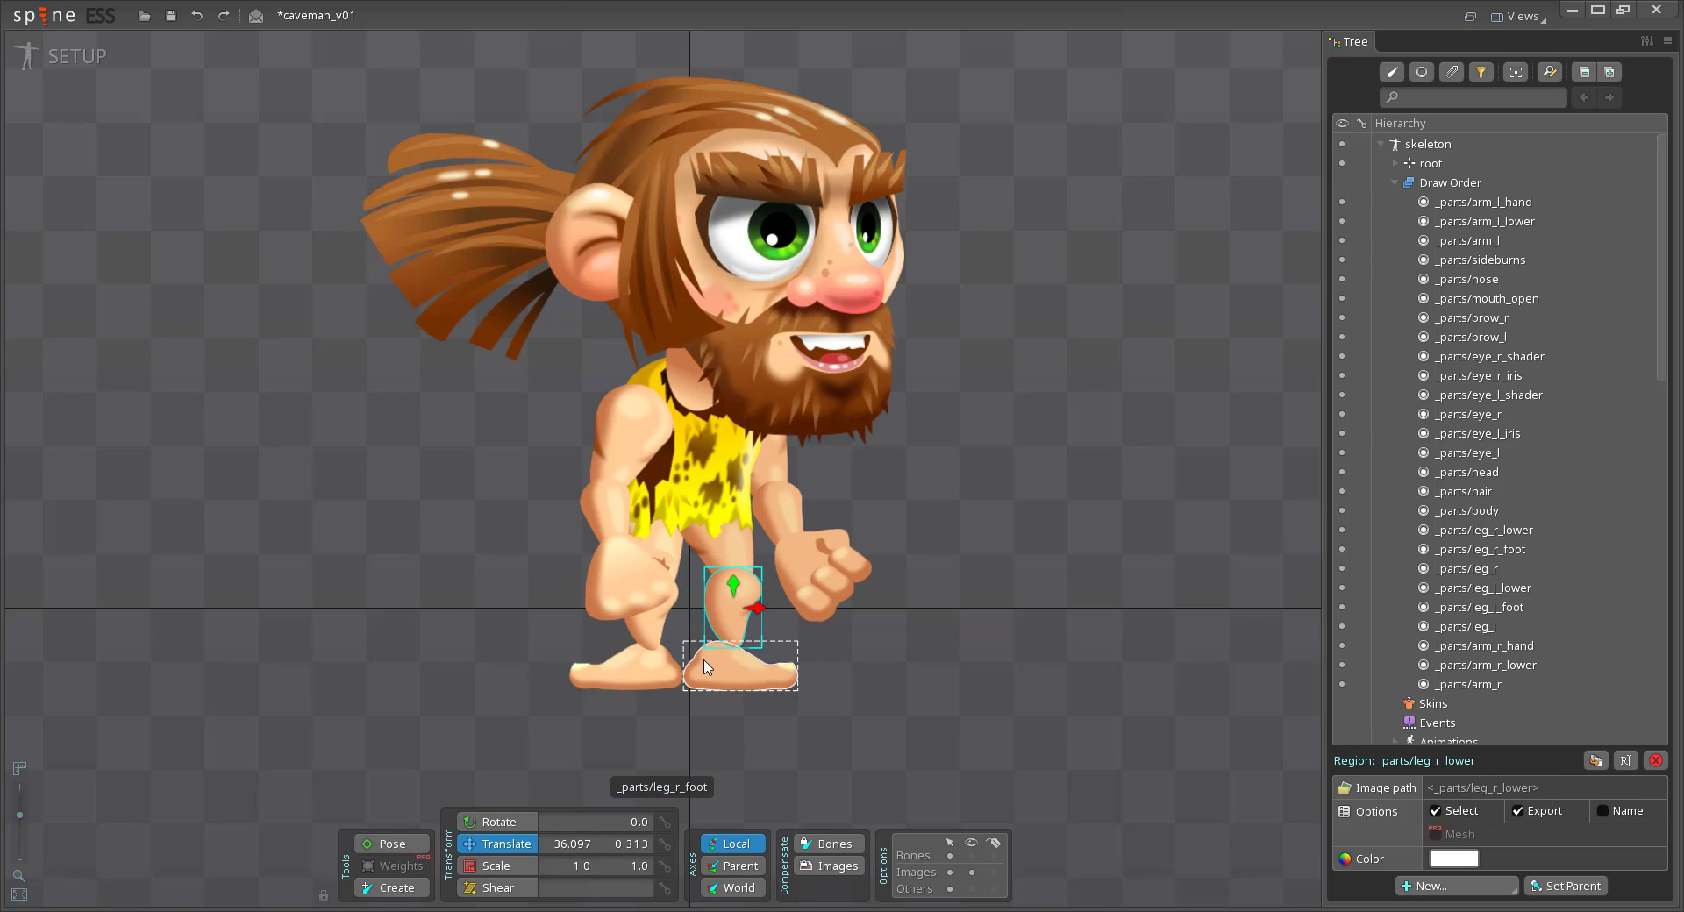
pyautogui.moveTo(736, 670); pyautogui.dragTo(752, 663)
# Adjust the left upper leg and move the left leg slots above the right leg slots in the draw order
pyautogui.click(676, 545)
pyautogui.press('c')
pyautogui.moveTo(678, 544); pyautogui.dragTo(676, 551)
pyautogui.click(1482, 588)
pyautogui.keyDown('shift'); pyautogui.click(1465, 626); pyautogui.keyUp('shift')
pyautogui.moveTo(1465, 626); pyautogui.dragTo(1467, 521)
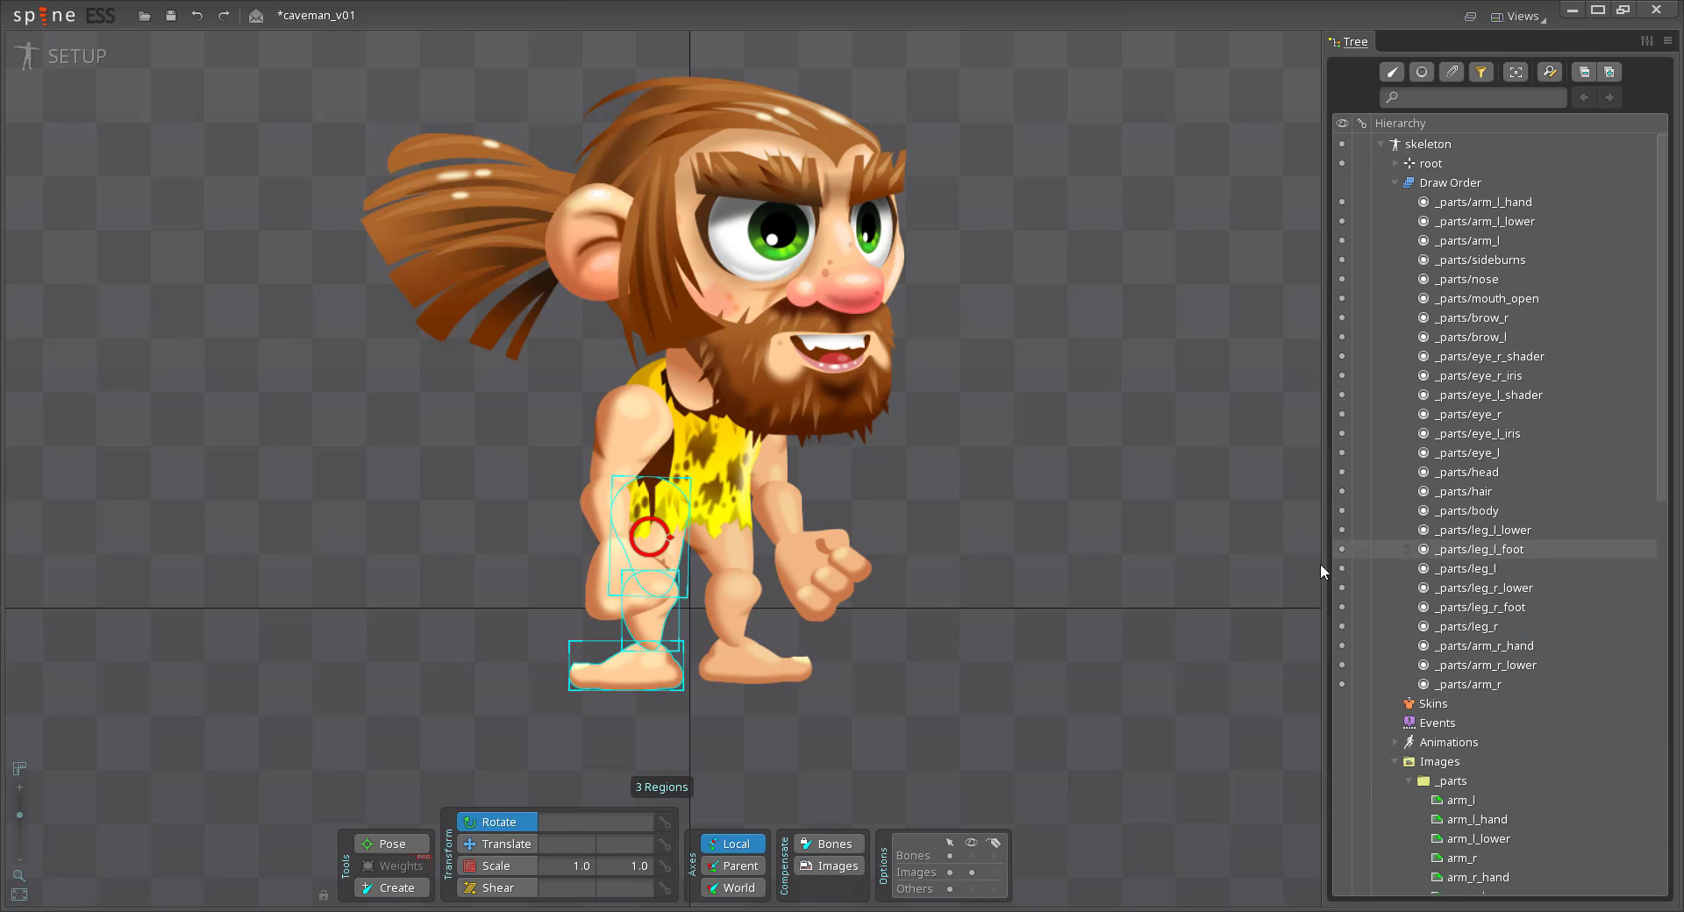
# Reposition the left lower leg and foot, and mirror the foot horizontally with a scale of -1
pyautogui.click(648, 630)
pyautogui.press('v')
pyautogui.moveTo(647, 630); pyautogui.dragTo(649, 662)
pyautogui.click(652, 623)
pyautogui.click(647, 664)
pyautogui.click(579, 865)
pyautogui.write('-1')
pyautogui.press('Return')
# Move leg_r_foot above leg_r_lower and leg_l_foot above leg_l_lower in the draw order
pyautogui.moveTo(1469, 608); pyautogui.dragTo(1469, 586)
pyautogui.moveTo(1471, 549); pyautogui.dragTo(1472, 528)
pyautogui.doubleClick(1102, 655)
# Shift the right eye white, iris and shader together slightly sideways
pyautogui.click(880, 180)
pyautogui.keyDown('ctrl'); pyautogui.click(886, 241); pyautogui.keyUp('ctrl')
pyautogui.keyDown('ctrl'); pyautogui.click(870, 233); pyautogui.keyUp('ctrl')
pyautogui.keyDown('ctrl'); pyautogui.click(866, 210); pyautogui.keyUp('ctrl')
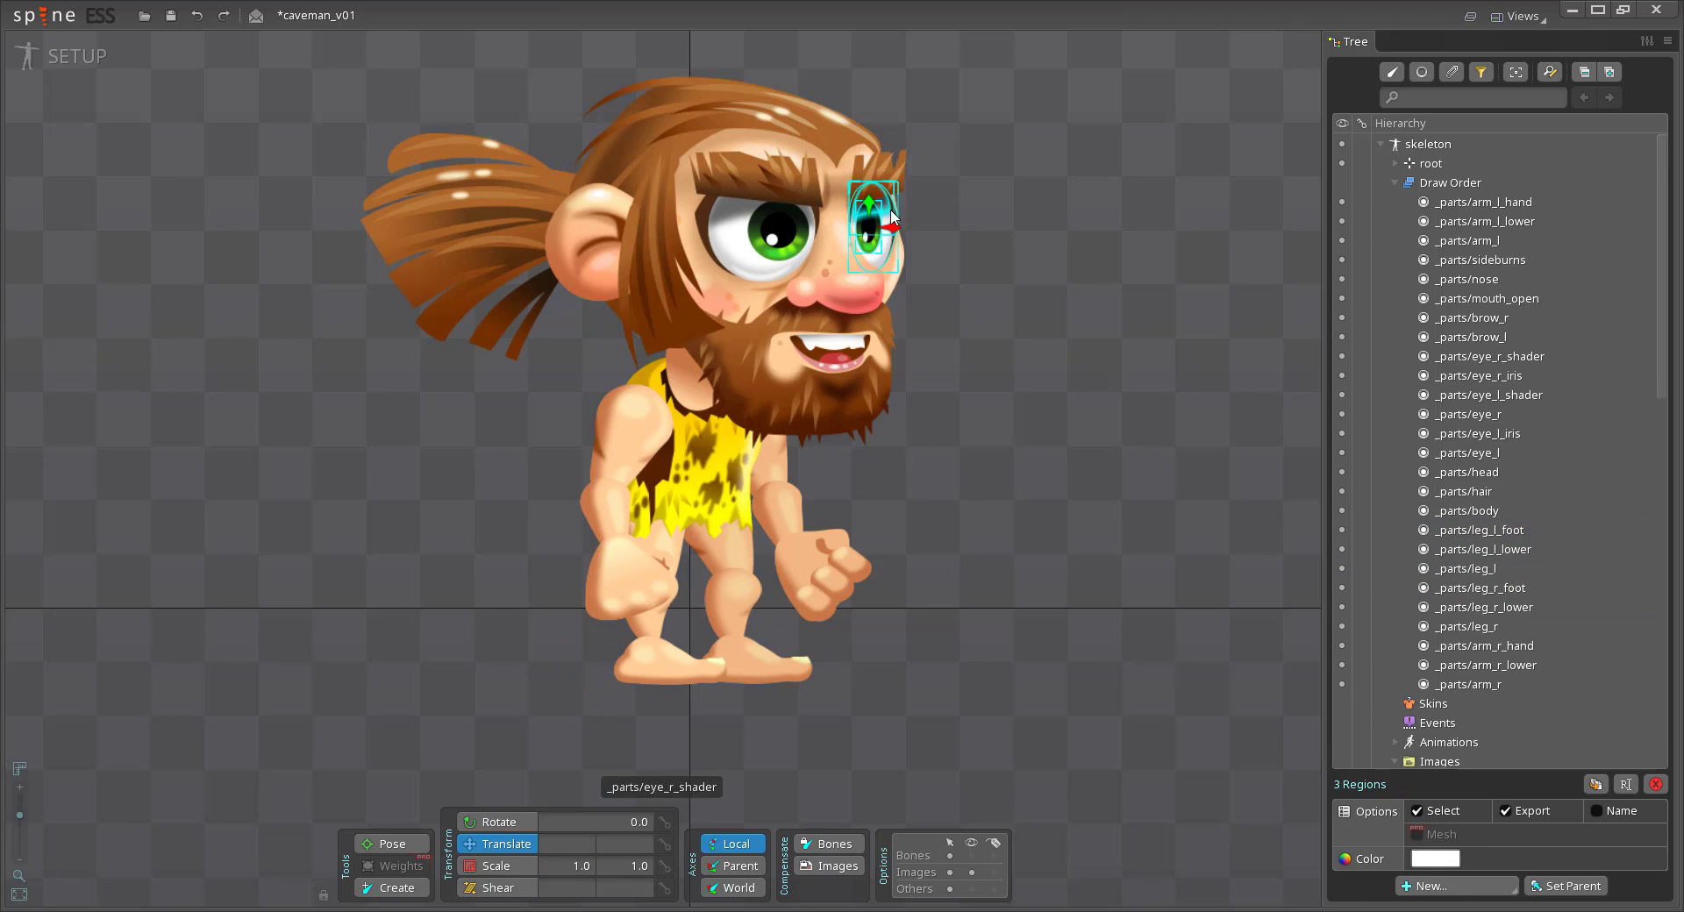
pyautogui.moveTo(866, 214); pyautogui.dragTo(870, 214)
# Move the ponytail hair slightly lower and save the project
pyautogui.moveTo(520, 257); pyautogui.dragTo(521, 287)
pyautogui.hotkey('ctrl', 's')
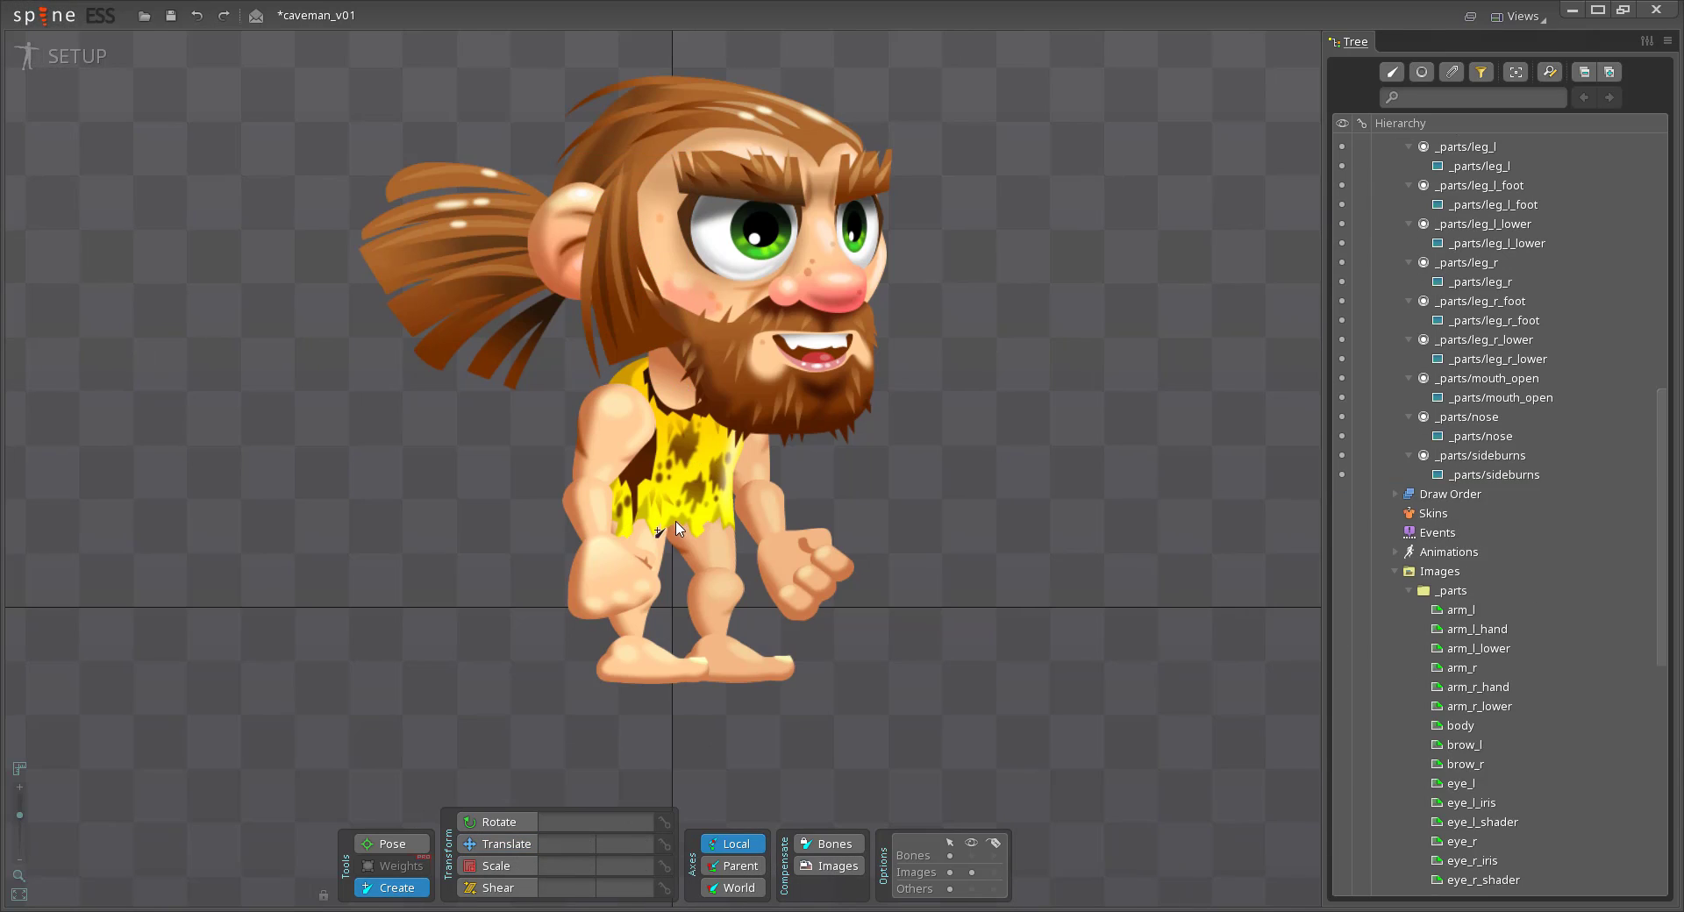
# Create a torso bone and draw bone chains down both legs from the hip as its children
pyautogui.moveTo(676, 522)
pyautogui.mouseDown()
pyautogui.moveTo(674, 324)
pyautogui.moveTo(716, 586)
pyautogui.mouseUp()
pyautogui.moveTo(717, 586); pyautogui.dragTo(715, 651)
pyautogui.click(1410, 493)
pyautogui.click(1442, 494)
pyautogui.moveTo(652, 514); pyautogui.dragTo(636, 575)
pyautogui.moveTo(633, 573)
pyautogui.mouseDown()
pyautogui.moveTo(628, 655)
pyautogui.moveTo(688, 667)
pyautogui.mouseUp()
# Draw a bone chain down the left arm from shoulder to hand as a child of the torso bone
pyautogui.click(1446, 493)
pyautogui.moveTo(630, 396); pyautogui.dragTo(600, 493)
pyautogui.moveTo(585, 488); pyautogui.dragTo(598, 574)
pyautogui.moveTo(598, 557); pyautogui.dragTo(611, 593)
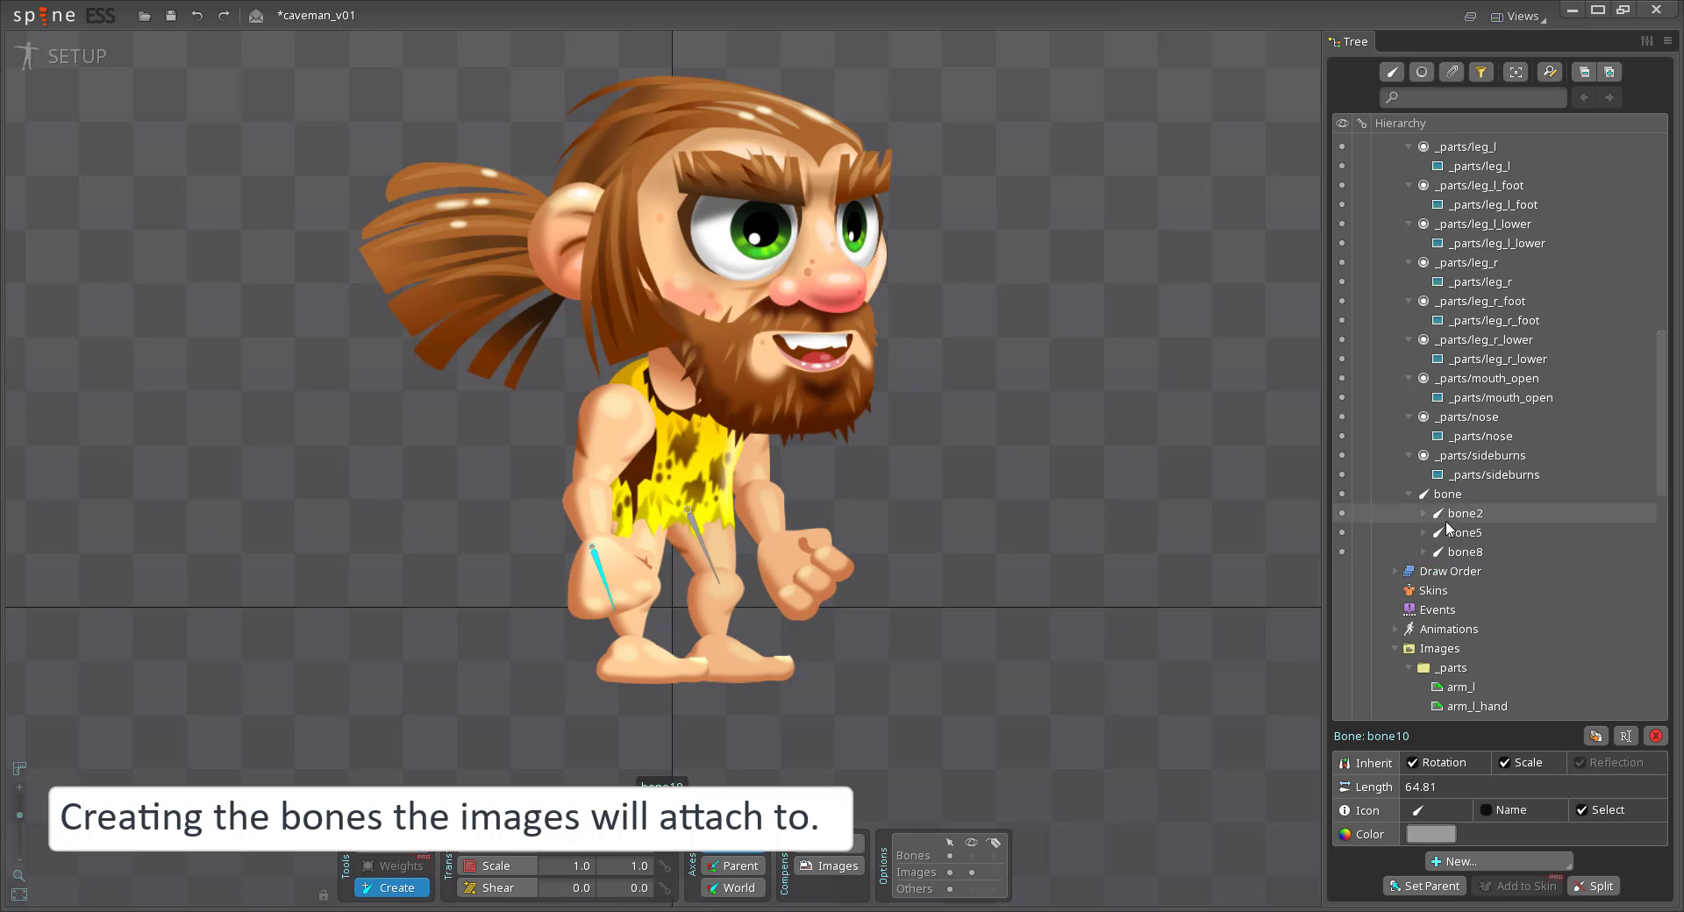
# Draw a bone chain down the right arm from shoulder to hand, undoing the stray bone placed first
pyautogui.click(1447, 494)
pyautogui.click(735, 408)
pyautogui.hotkey('ctrl', 'z')
pyautogui.moveTo(724, 411); pyautogui.dragTo(778, 555)
pyautogui.moveTo(771, 539); pyautogui.dragTo(815, 588)
pyautogui.click(1445, 496)
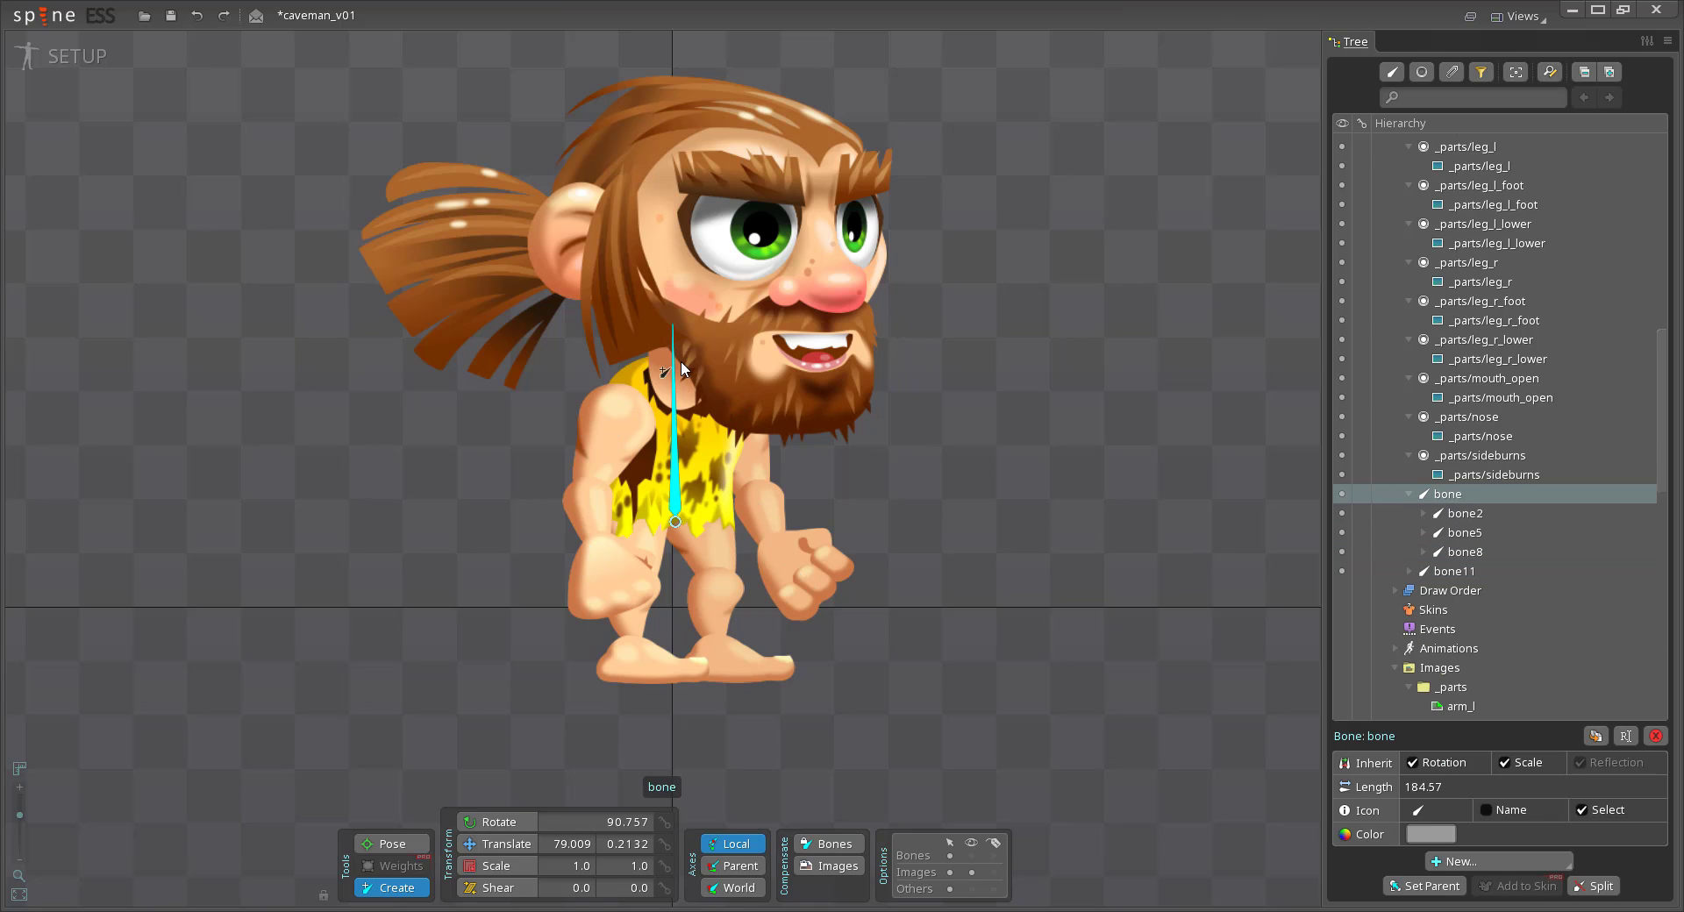
# Draw a head bone upward from the neck and add bones for the ponytail, sideburns, mouth, nose and eyebrows
pyautogui.moveTo(682, 392); pyautogui.dragTo(717, 88)
pyautogui.moveTo(590, 238); pyautogui.dragTo(443, 248)
pyautogui.moveTo(614, 207); pyautogui.dragTo(613, 378)
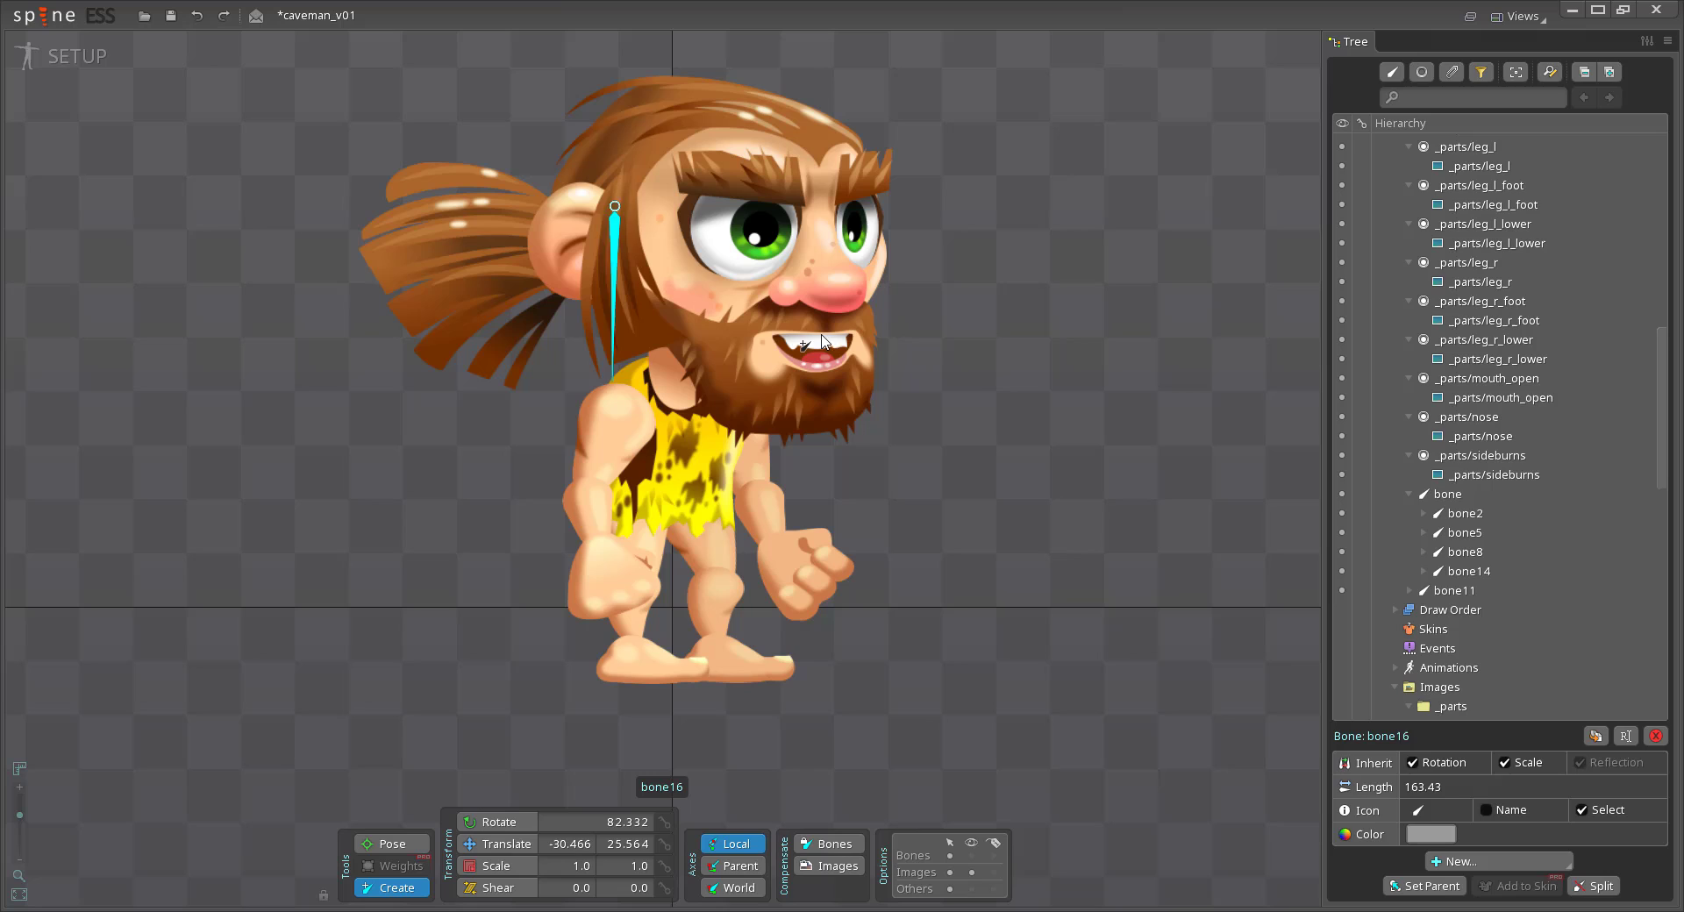
pyautogui.moveTo(820, 335); pyautogui.dragTo(819, 381)
pyautogui.moveTo(814, 216); pyautogui.dragTo(814, 294)
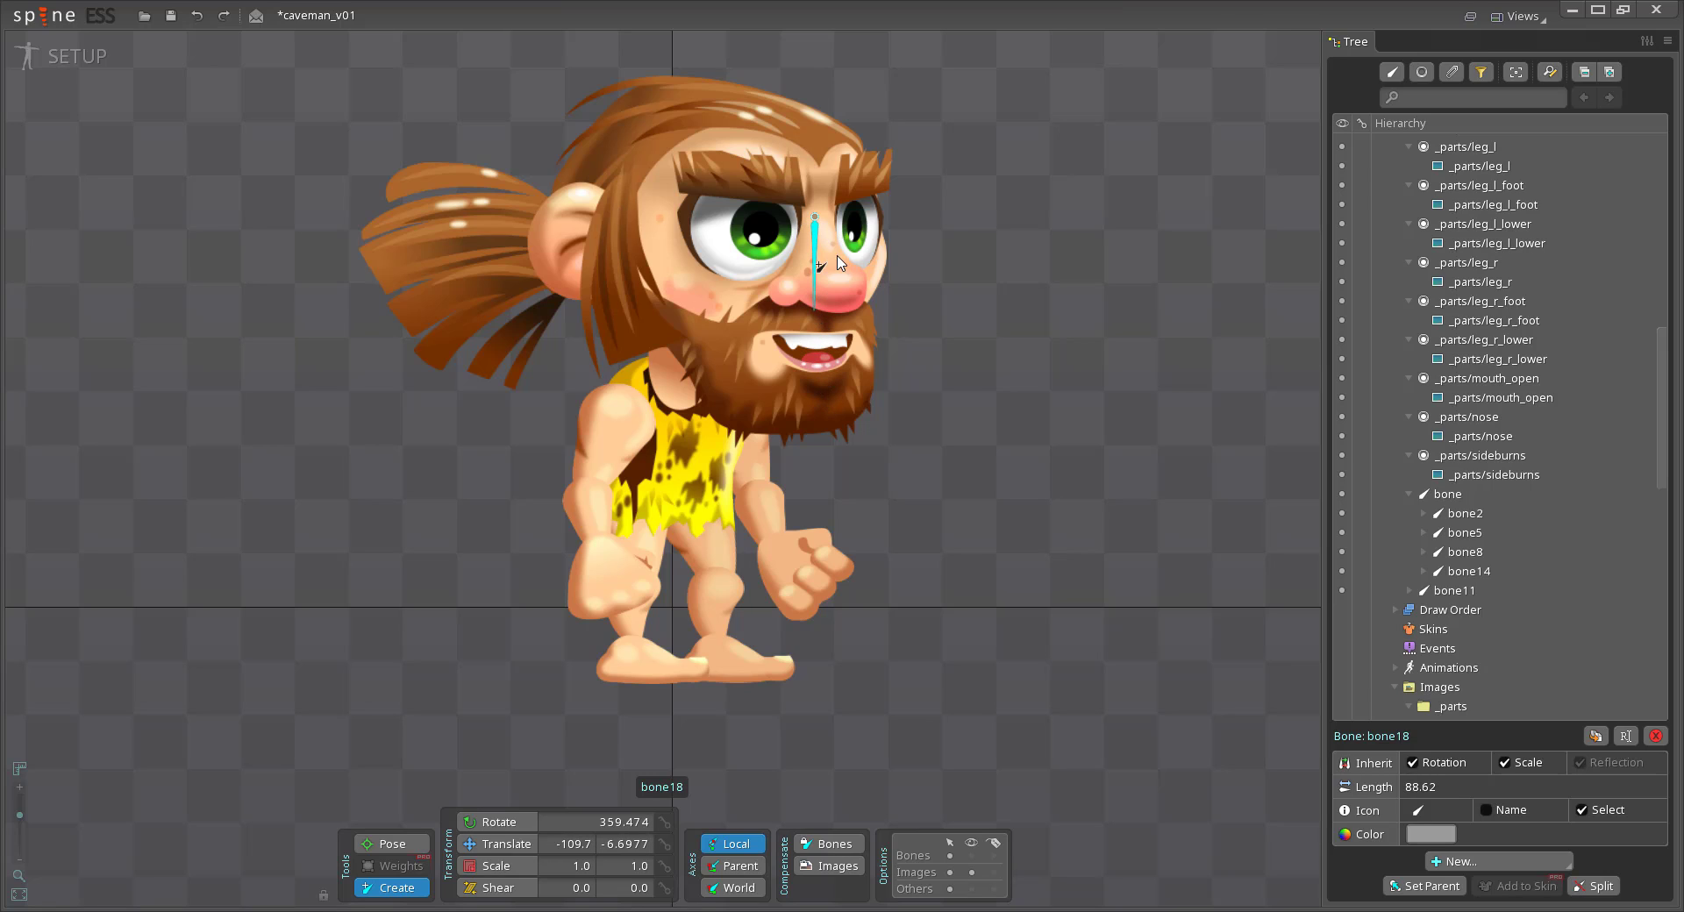
pyautogui.moveTo(796, 185)
pyautogui.mouseDown()
pyautogui.moveTo(916, 165)
pyautogui.moveTo(649, 162)
pyautogui.mouseUp()
# Make the nose and eyebrow bones direct children of bone14, alongside the hair, sideburns and mouth bones
pyautogui.click(1422, 571)
pyautogui.click(1436, 591)
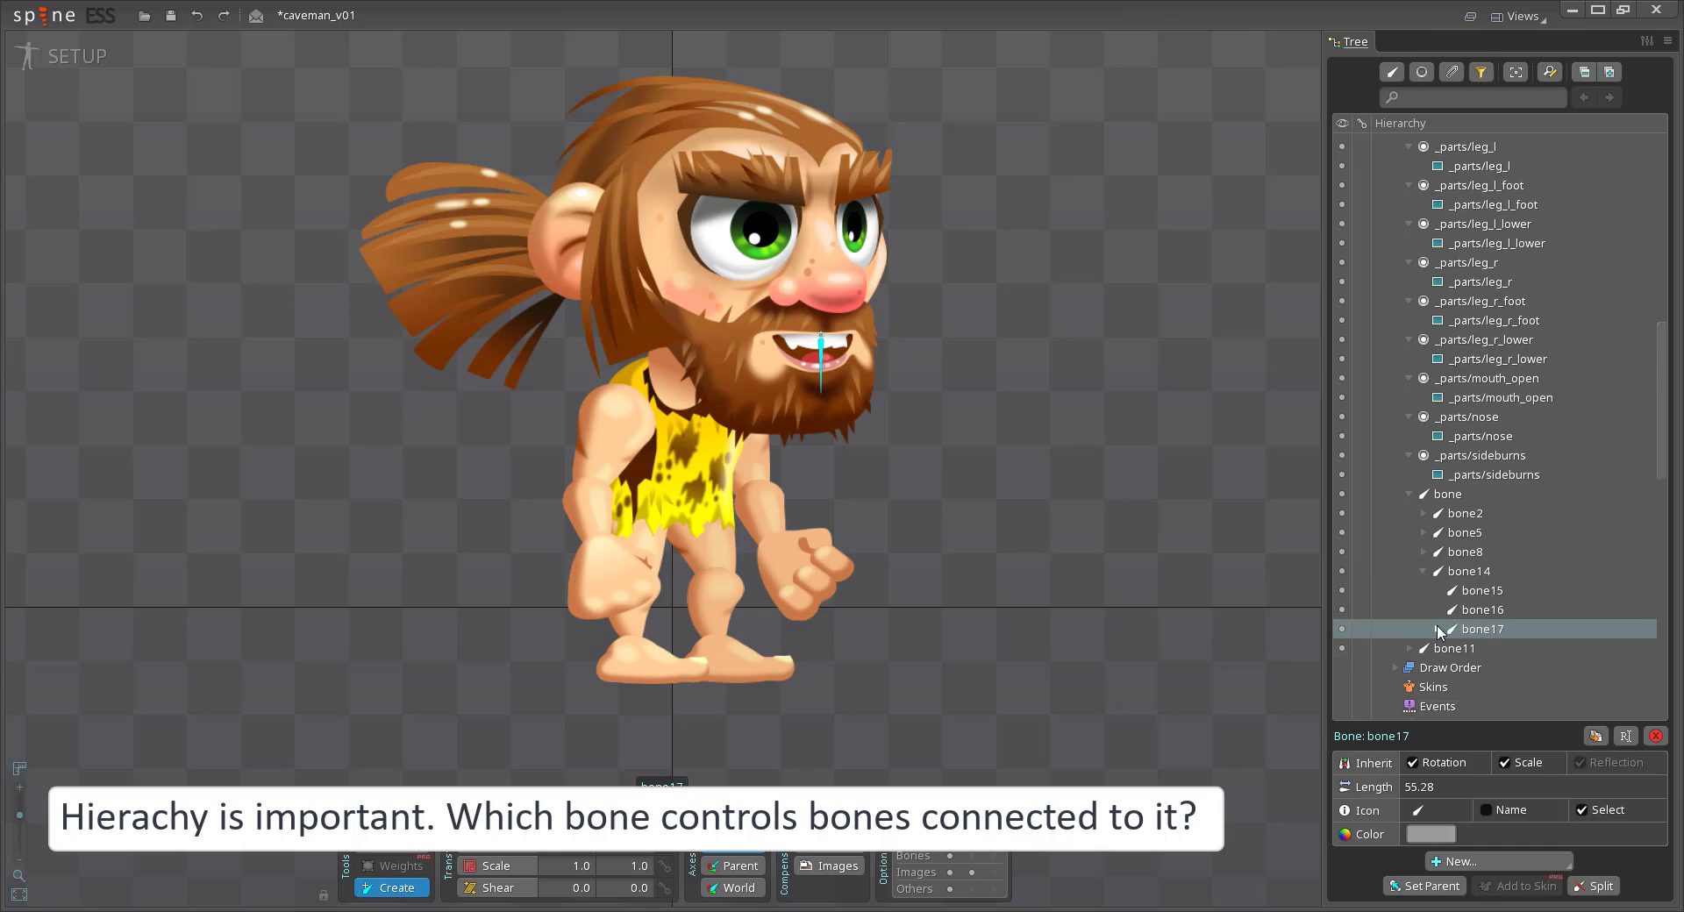
pyautogui.moveTo(1436, 625); pyautogui.dragTo(1444, 572)
pyautogui.moveTo(1477, 668); pyautogui.dragTo(1463, 574)
pyautogui.click(1436, 573)
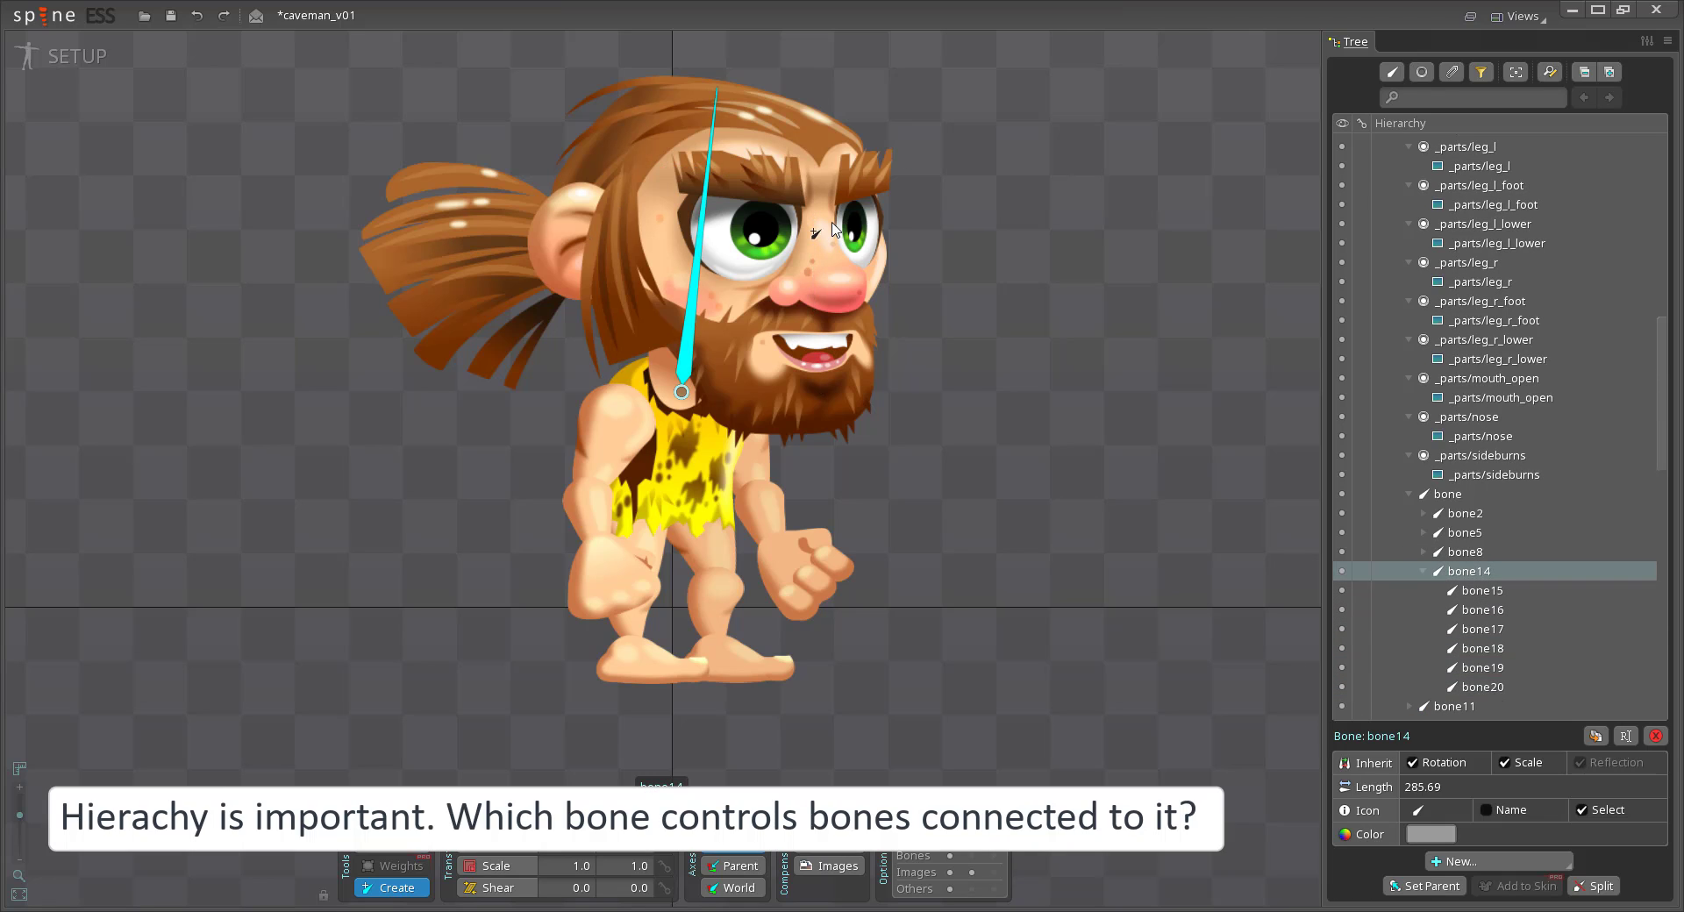
# Draw short bones for both eyes, their irises and their eyelid shaders as children of the head bone
pyautogui.moveTo(831, 227); pyautogui.dragTo(921, 221)
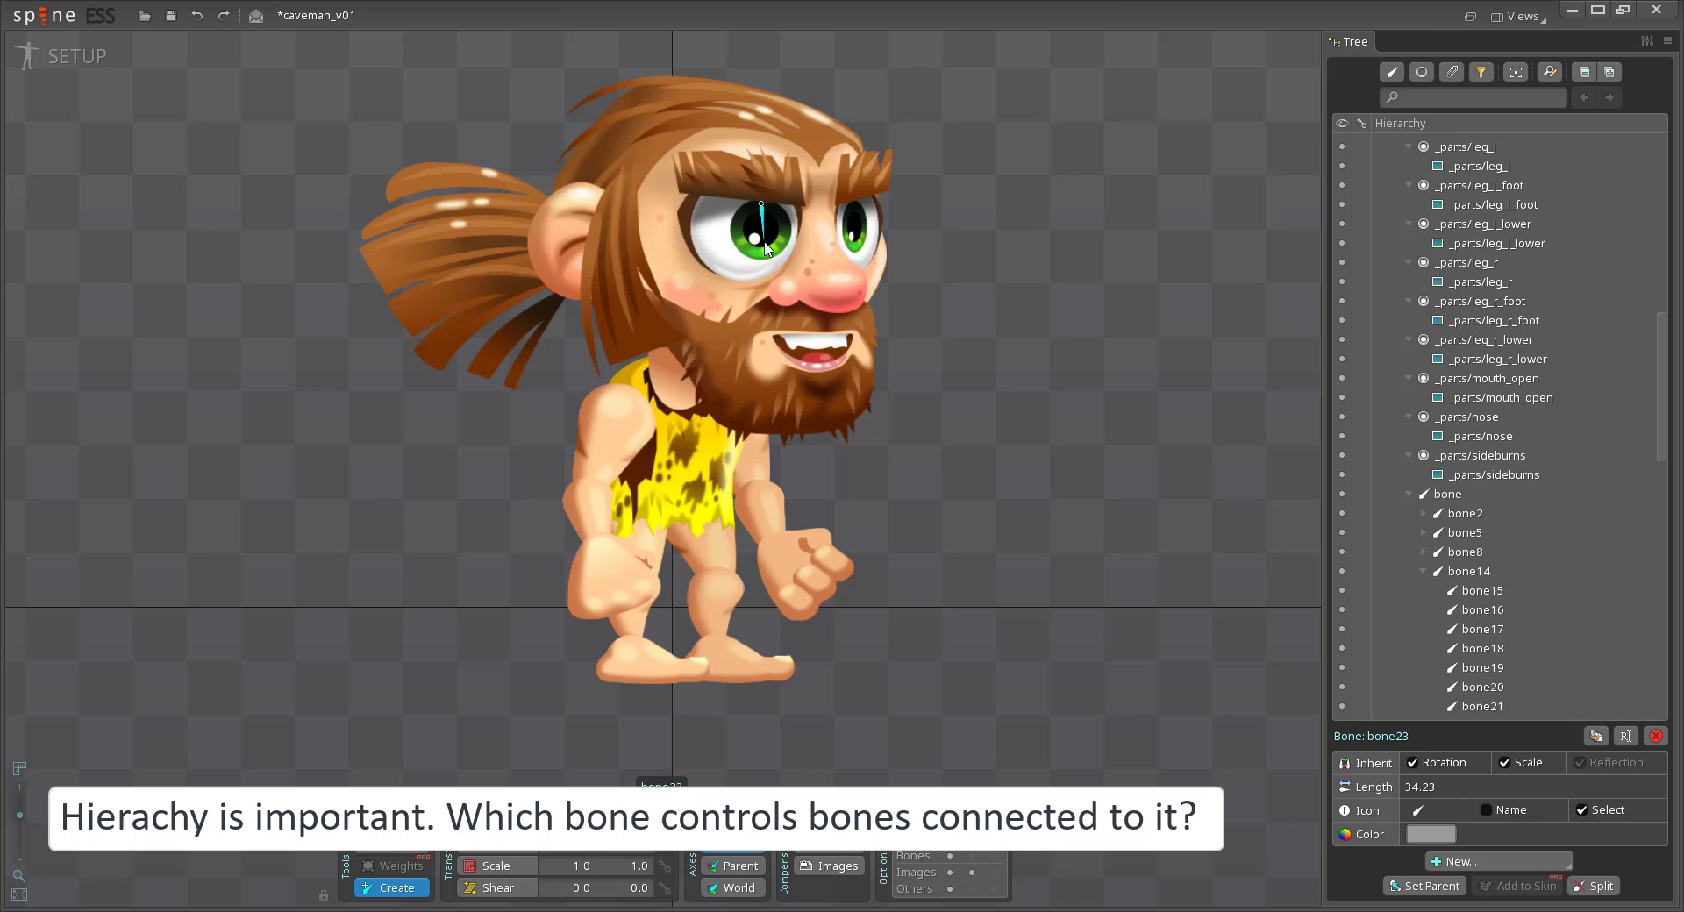
pyautogui.moveTo(763, 241); pyautogui.dragTo(761, 268)
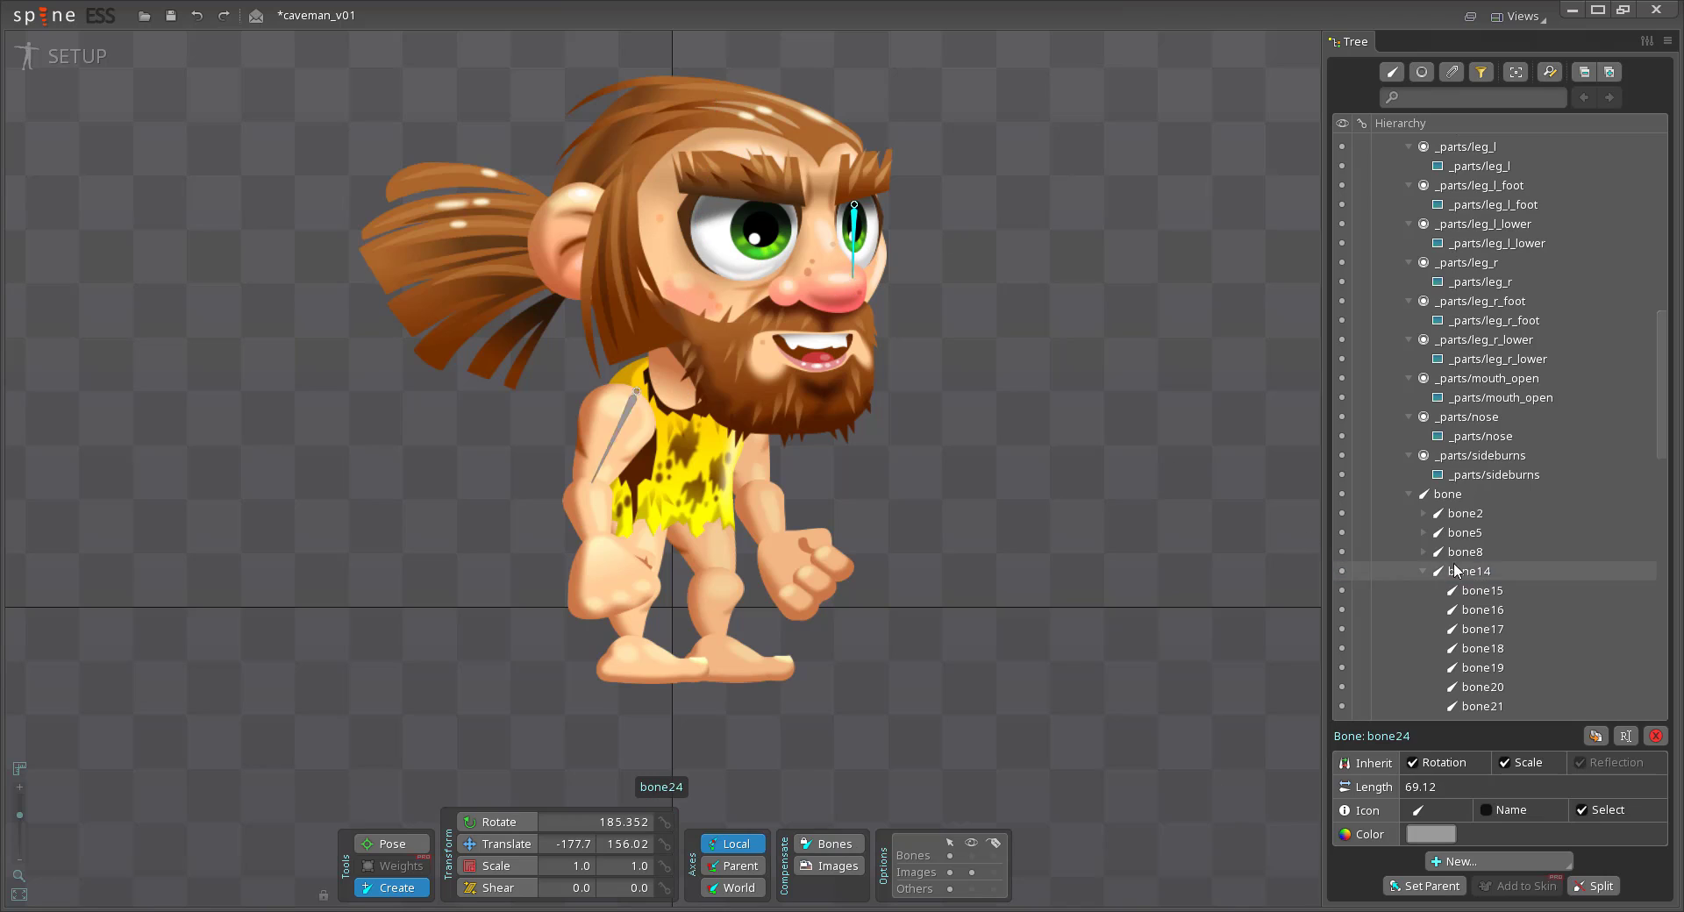
pyautogui.moveTo(736, 181); pyautogui.dragTo(737, 237)
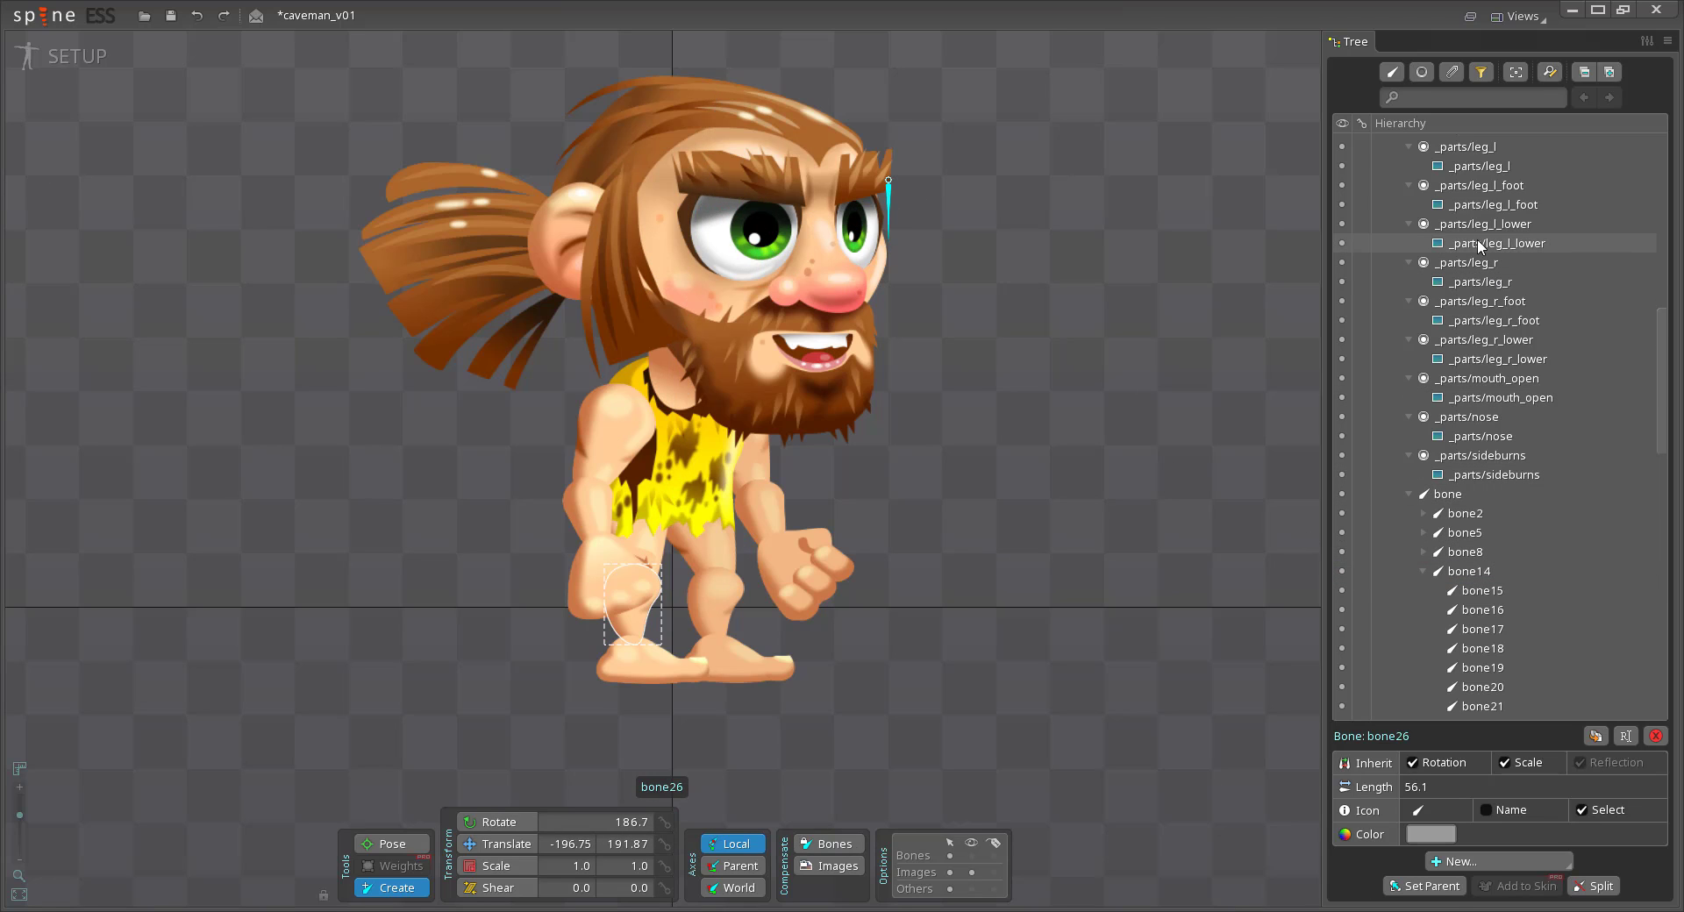
# Set the torso bone as the parent of the _parts/body slot
pyautogui.scroll(6, 1642, 265)
pyautogui.click(1474, 415)
pyautogui.press('p')
pyautogui.scroll(-5, 1477, 421)
pyautogui.click(1456, 449)
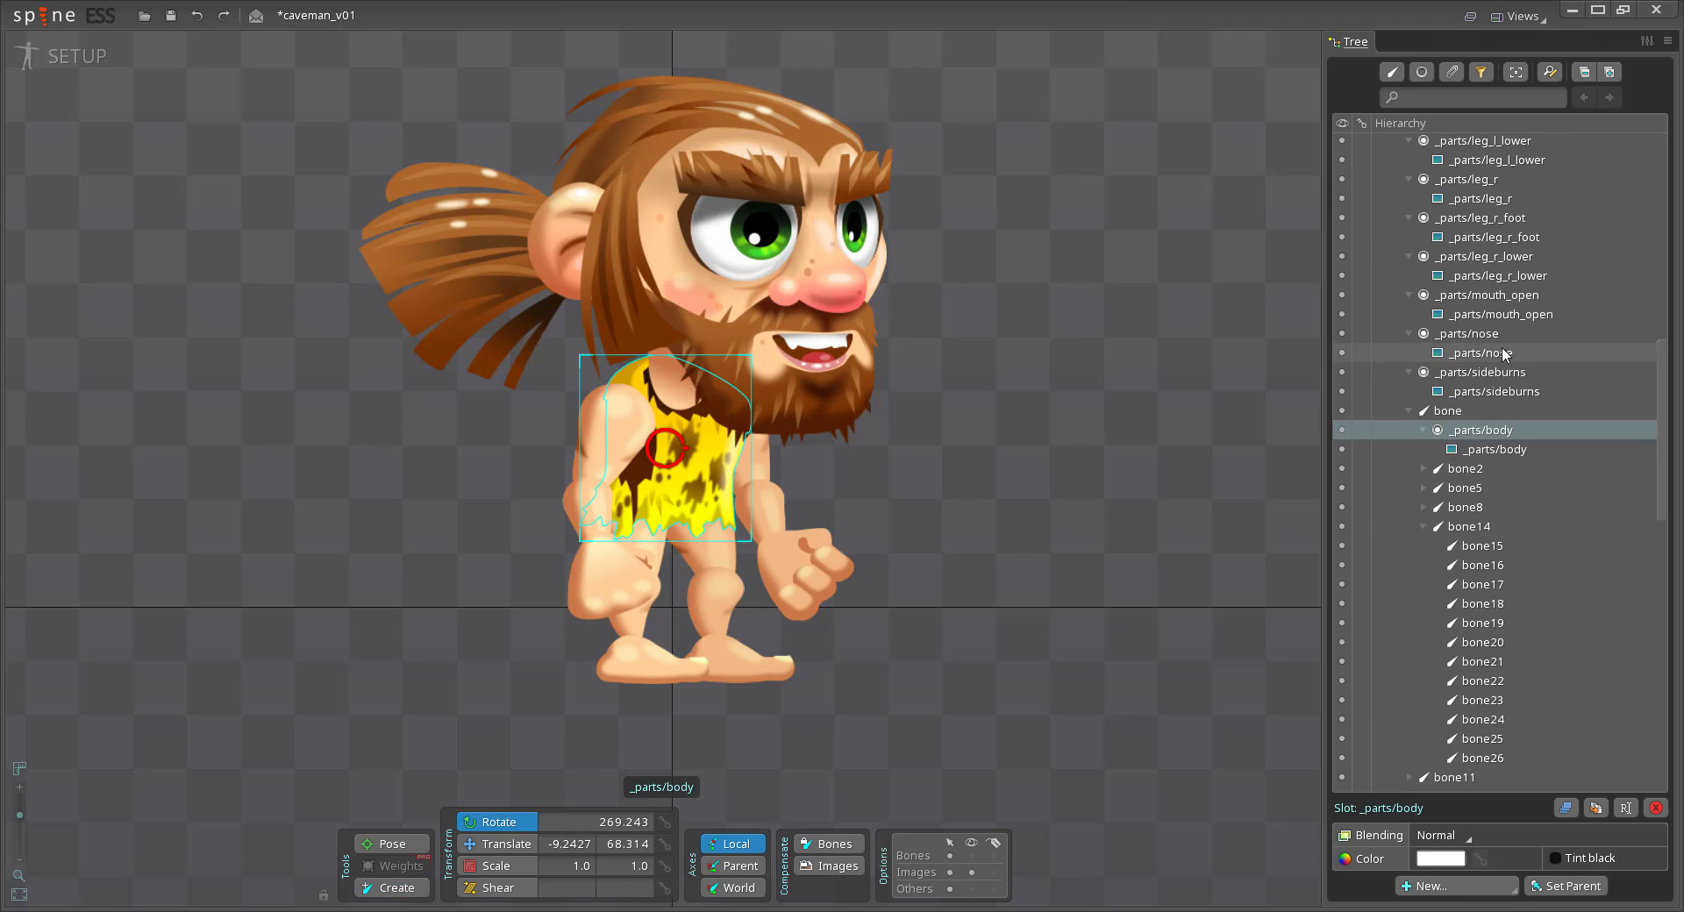
# Attach the nose, mouth_open, sideburns, hair and head slots to their matching bones in the head branch
pyautogui.moveTo(1503, 353); pyautogui.dragTo(1489, 570)
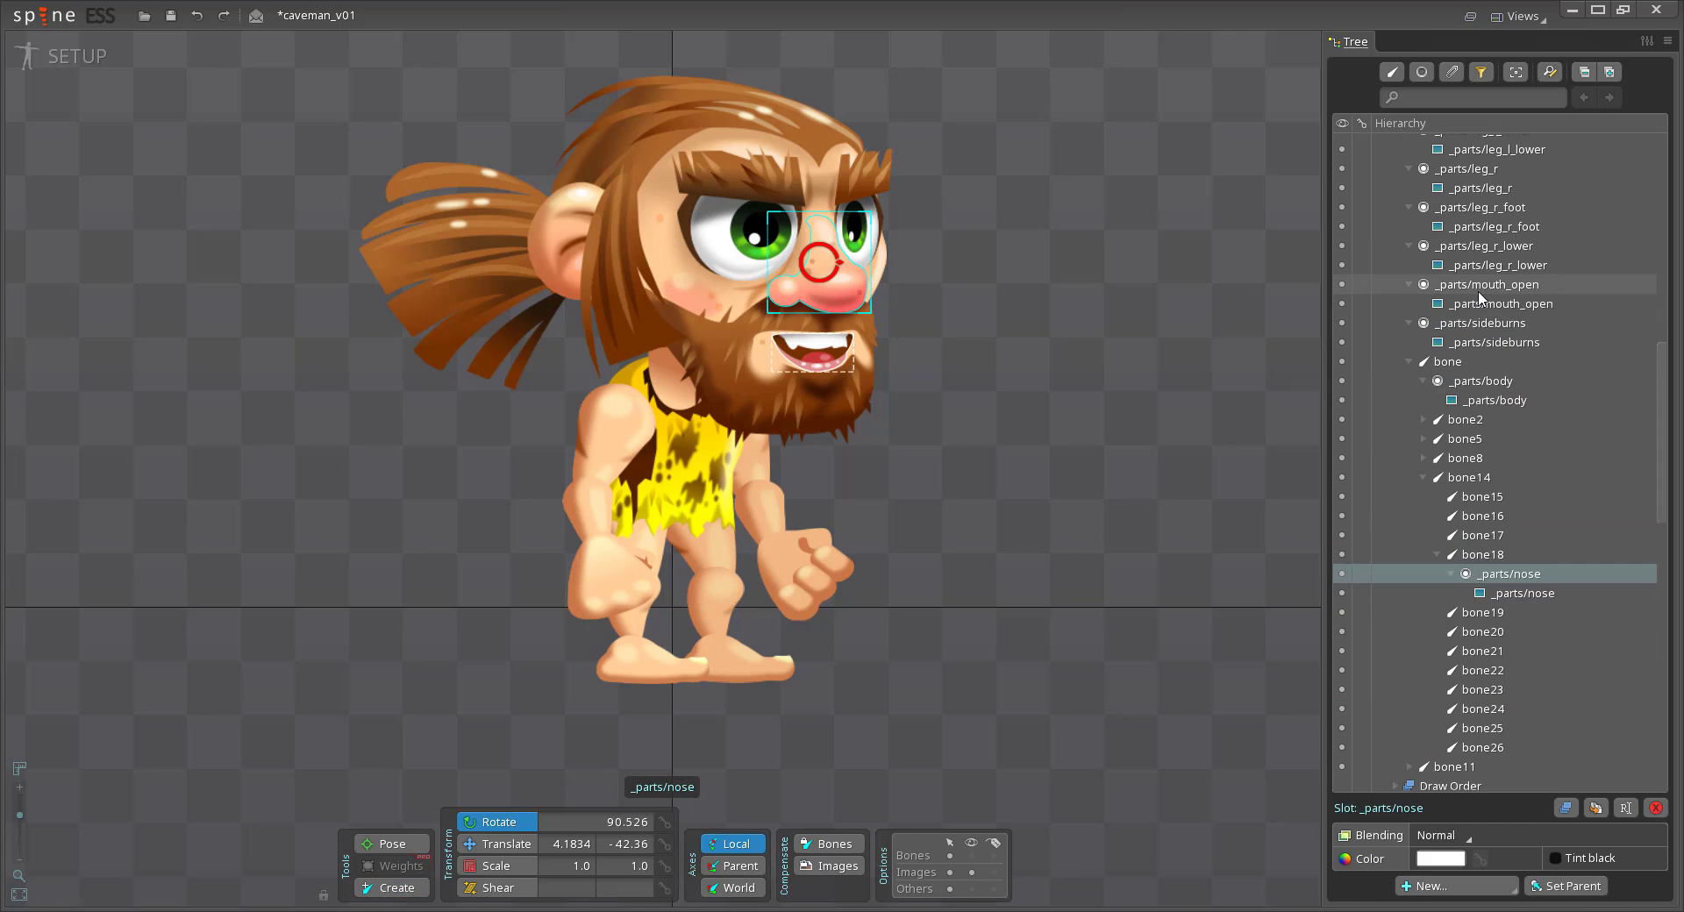
pyautogui.moveTo(1480, 298); pyautogui.dragTo(1482, 477)
pyautogui.scroll(3, 1491, 394)
pyautogui.click(1456, 283)
pyautogui.moveTo(1463, 245); pyautogui.dragTo(1476, 688)
pyautogui.click(1465, 573)
pyautogui.moveTo(1474, 248); pyautogui.dragTo(1470, 632)
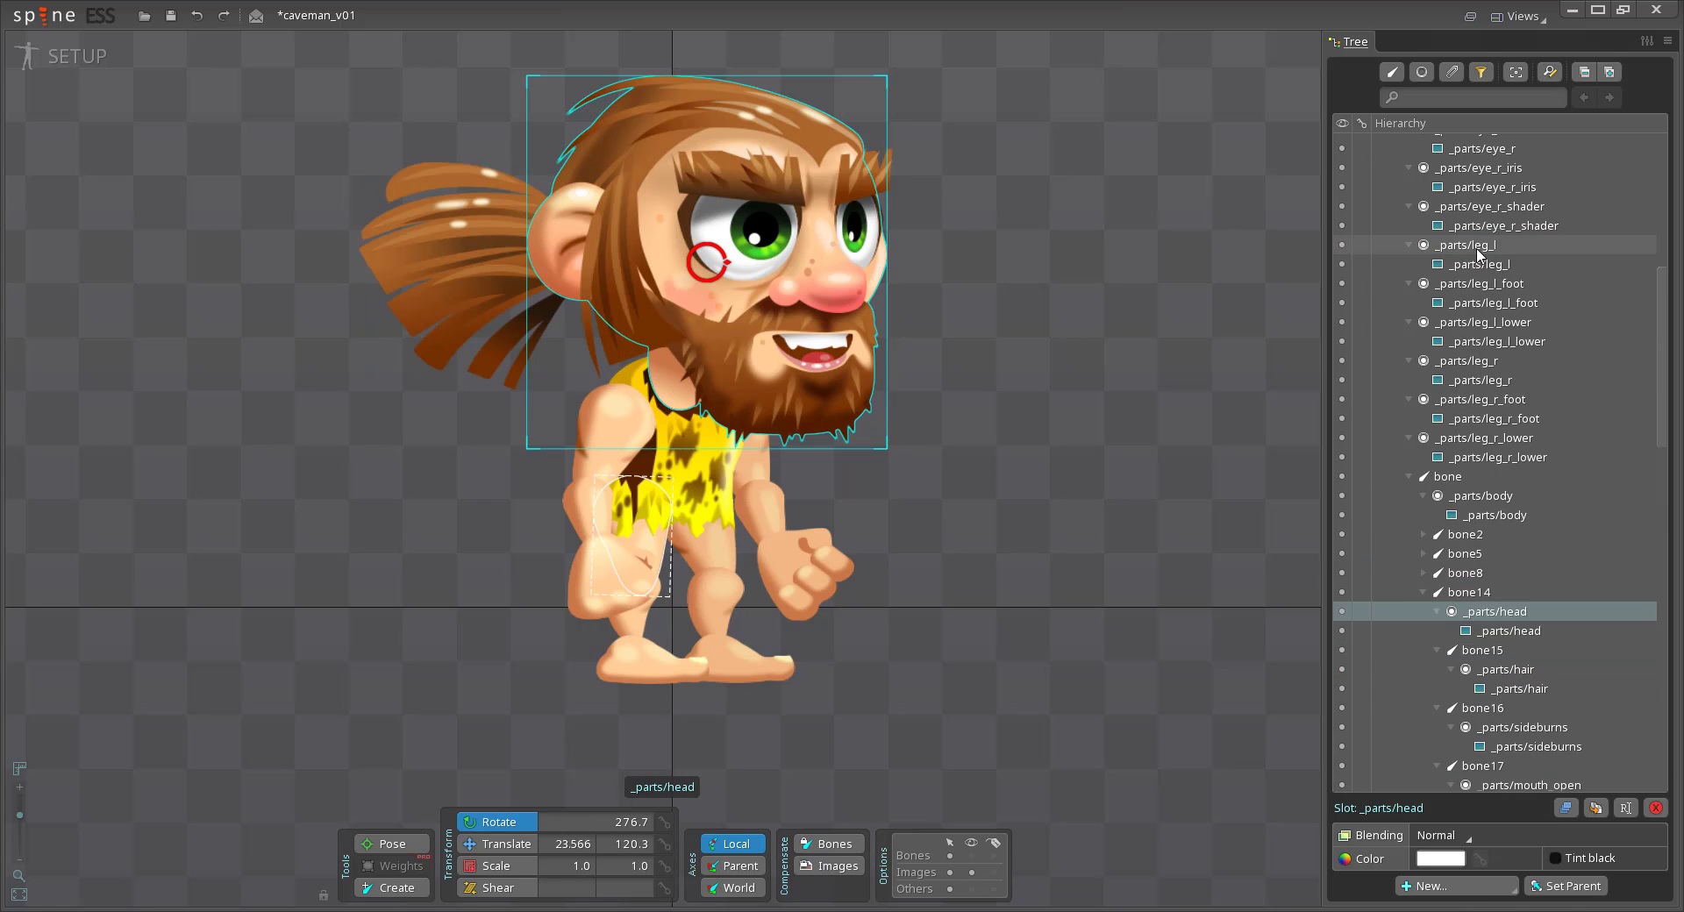
# Attach the leg_r, leg_r_lower and leg_r_foot slots to bone2, bone3 and bone4
pyautogui.click(1464, 534)
pyautogui.moveTo(1467, 361); pyautogui.dragTo(1420, 529)
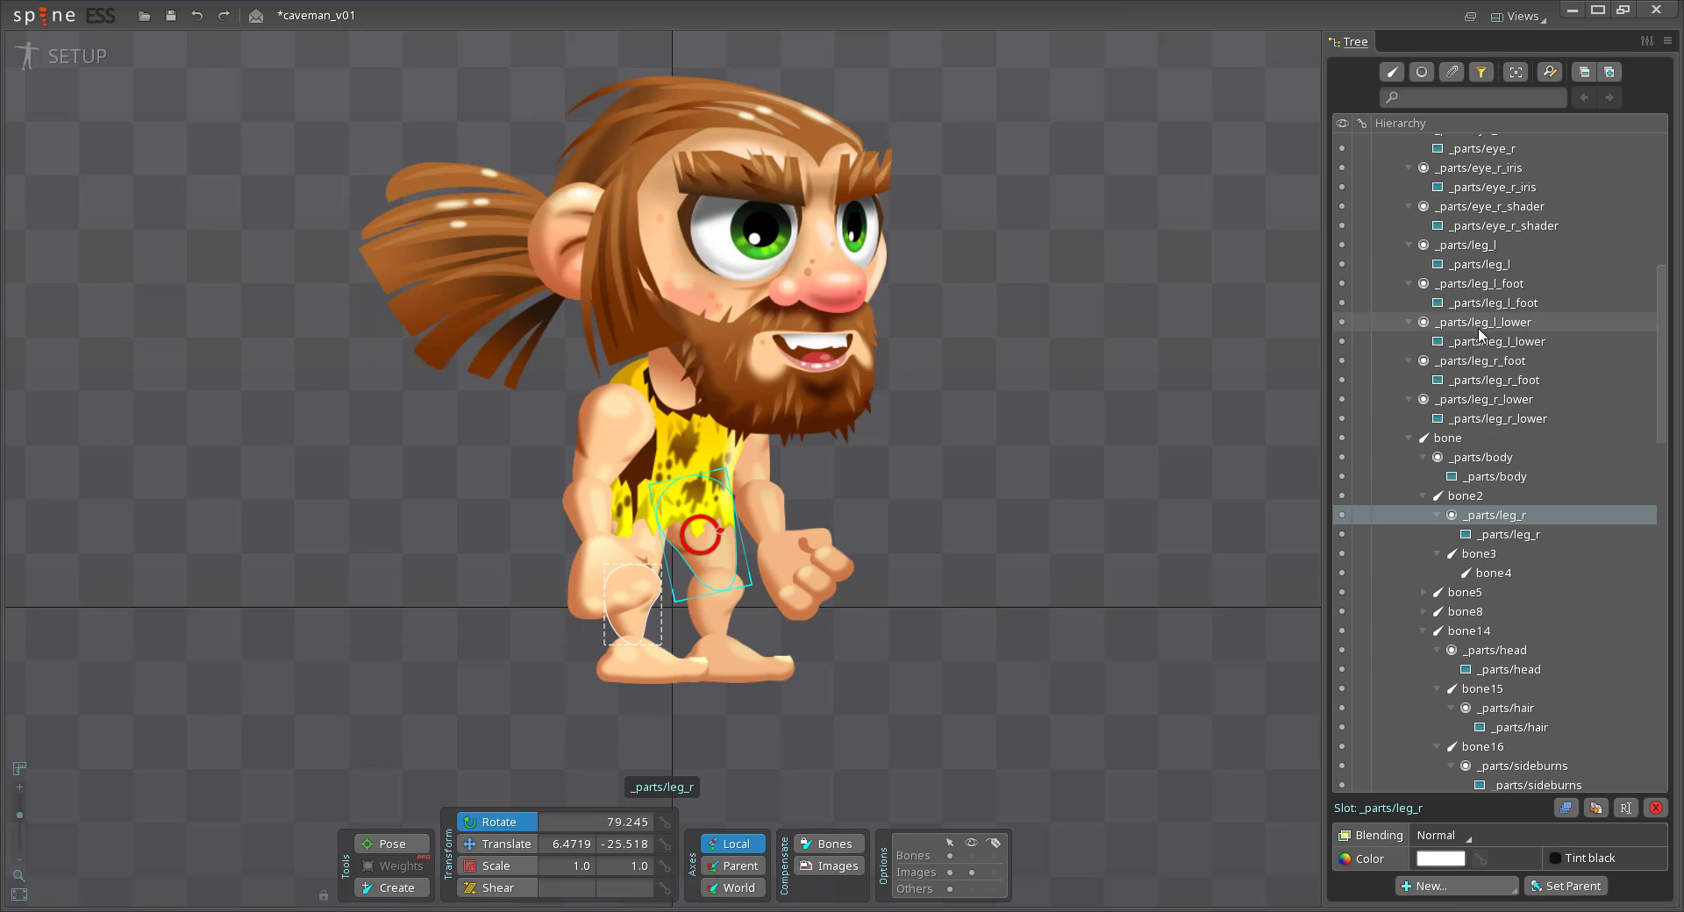
pyautogui.moveTo(1484, 399); pyautogui.dragTo(1478, 553)
pyautogui.moveTo(1482, 360); pyautogui.dragTo(1493, 573)
# Attach the leg_l, leg_l_lower and leg_l_foot slots to bone5, bone6 and bone7
pyautogui.moveTo(1464, 245); pyautogui.dragTo(1482, 593)
pyautogui.moveTo(1482, 284); pyautogui.dragTo(1479, 613)
pyautogui.moveTo(1482, 246); pyautogui.dragTo(1498, 633)
# Attach the upper arm, lower arm and hand slots of both arms to the matching bones of each arm chain
pyautogui.click(1488, 651)
pyautogui.moveTo(1660, 304); pyautogui.dragTo(1661, 203)
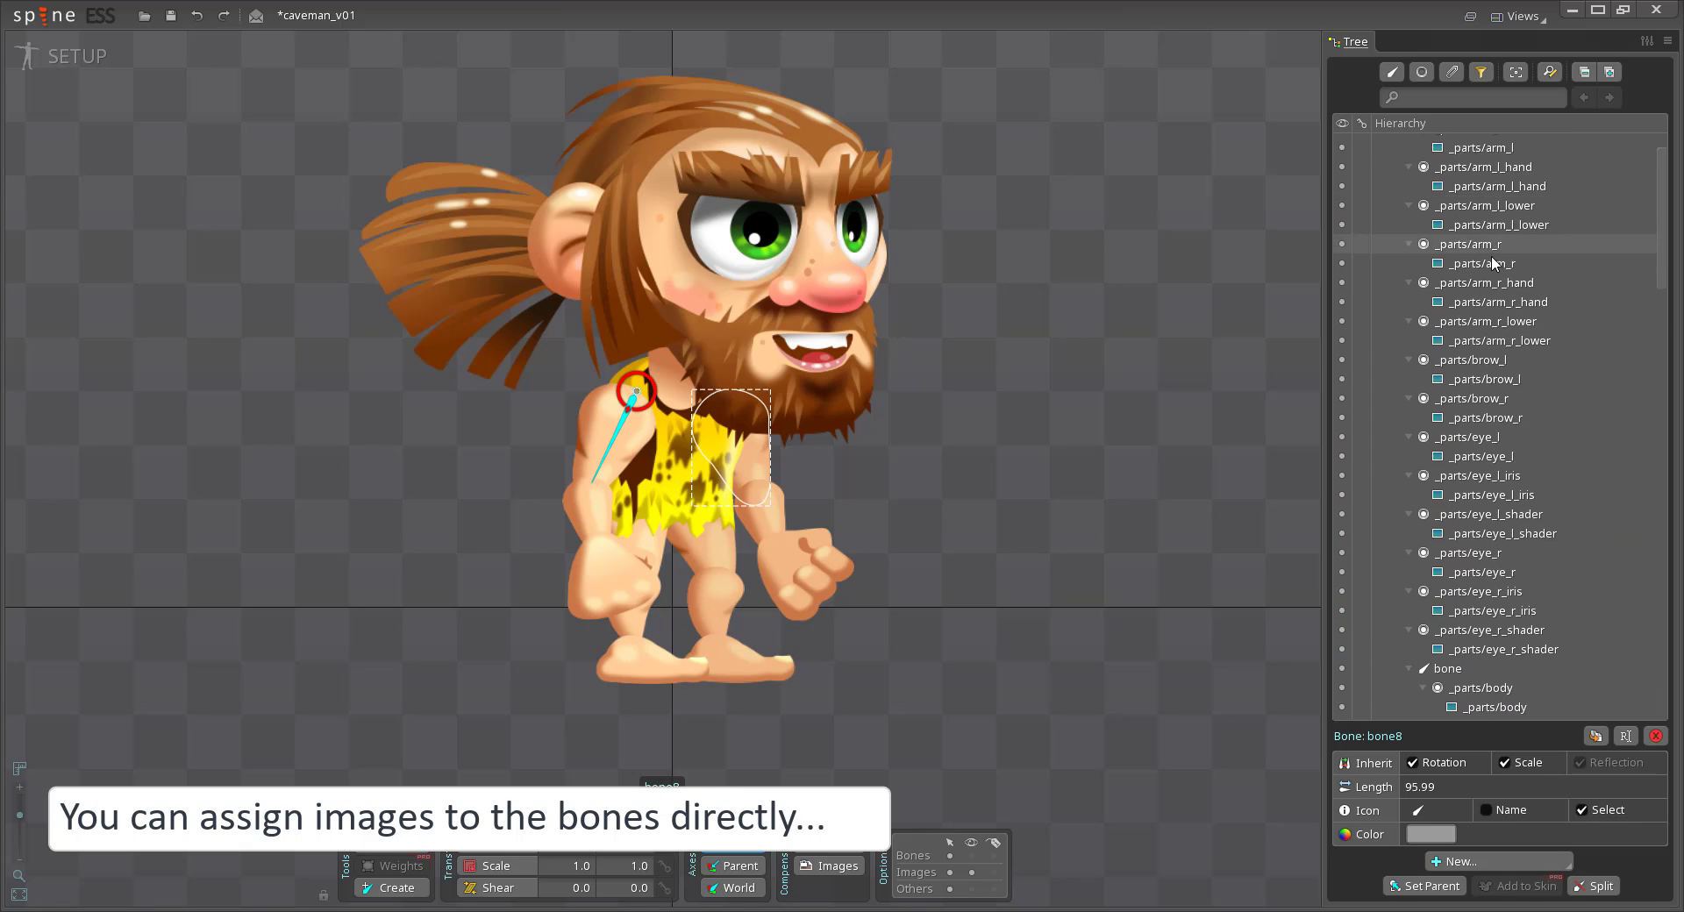
pyautogui.moveTo(1488, 247); pyautogui.dragTo(1465, 663)
pyautogui.click(1436, 605)
pyautogui.click(1473, 623)
pyautogui.click(1422, 643)
pyautogui.moveTo(1660, 434); pyautogui.dragTo(1663, 310)
pyautogui.moveTo(1497, 210); pyautogui.dragTo(1469, 564)
pyautogui.moveTo(1663, 394); pyautogui.dragTo(1652, 198)
pyautogui.moveTo(1484, 246); pyautogui.dragTo(1489, 447)
pyautogui.moveTo(1661, 438); pyautogui.dragTo(1656, 180)
pyautogui.moveTo(1489, 260); pyautogui.dragTo(1475, 687)
pyautogui.moveTo(1661, 439); pyautogui.dragTo(1656, 236)
pyautogui.moveTo(1453, 222); pyautogui.dragTo(1460, 587)
pyautogui.moveTo(1662, 447); pyautogui.dragTo(1661, 276)
pyautogui.moveTo(1477, 181); pyautogui.dragTo(1475, 253)
pyautogui.moveTo(1661, 376); pyautogui.dragTo(1669, 293)
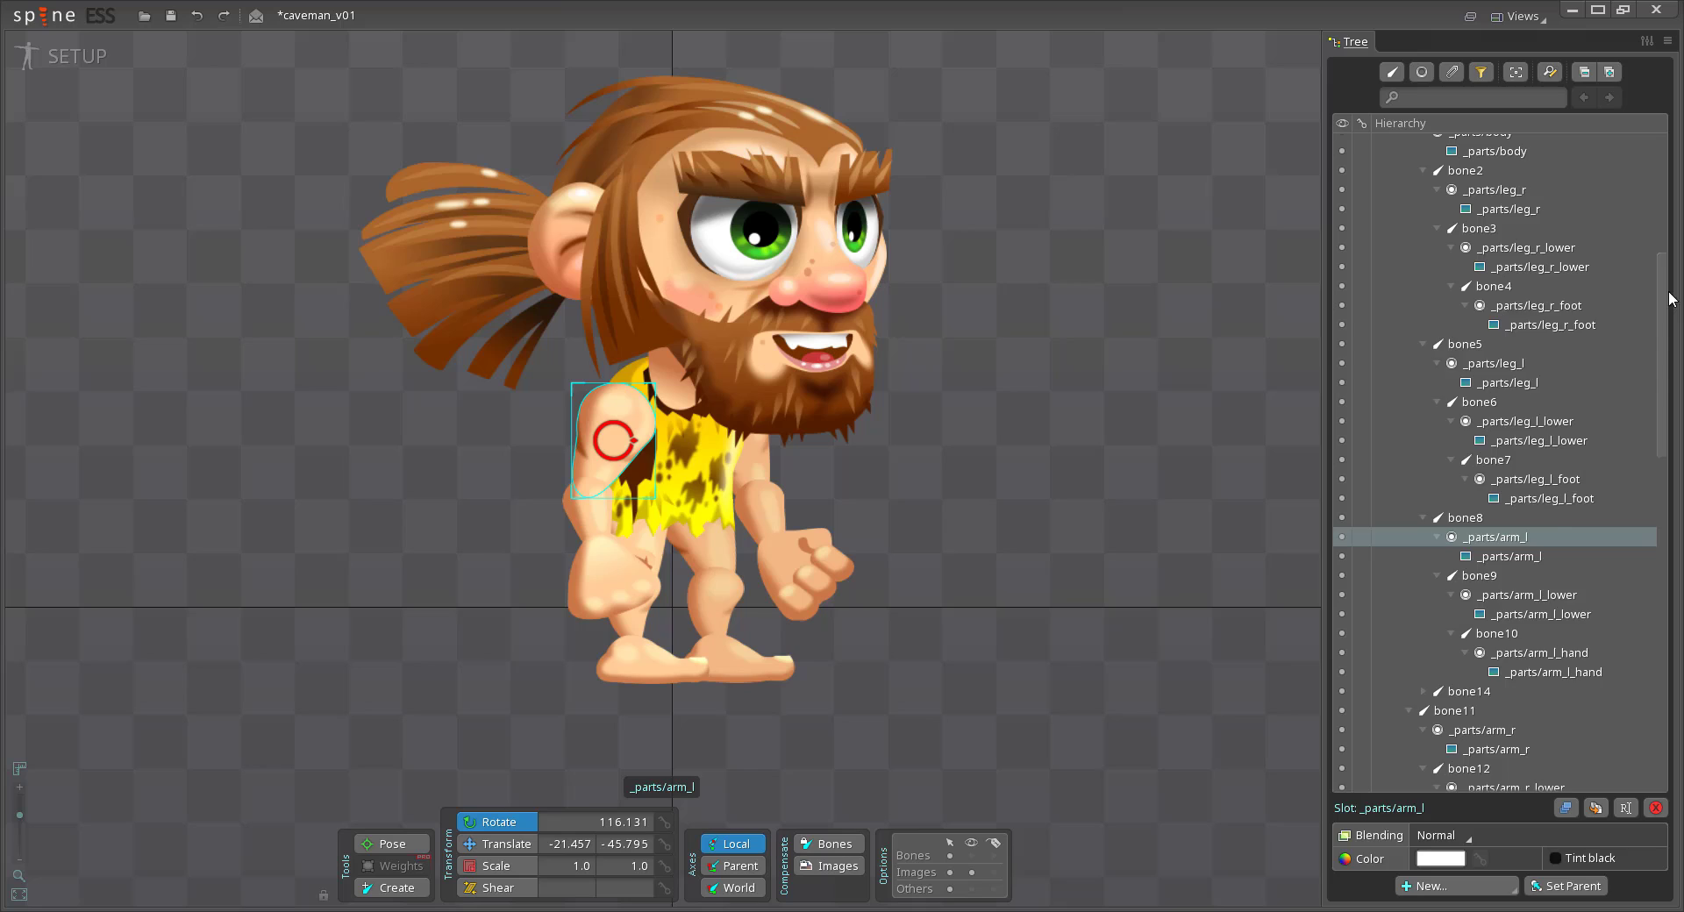
# Rename the upper left arm bone arm_left and the upper right arm bone arm_right
pyautogui.click(1423, 345)
pyautogui.click(1422, 363)
pyautogui.click(1457, 363)
pyautogui.press('F2')
pyautogui.write('arm_left')
pyautogui.press('Return')
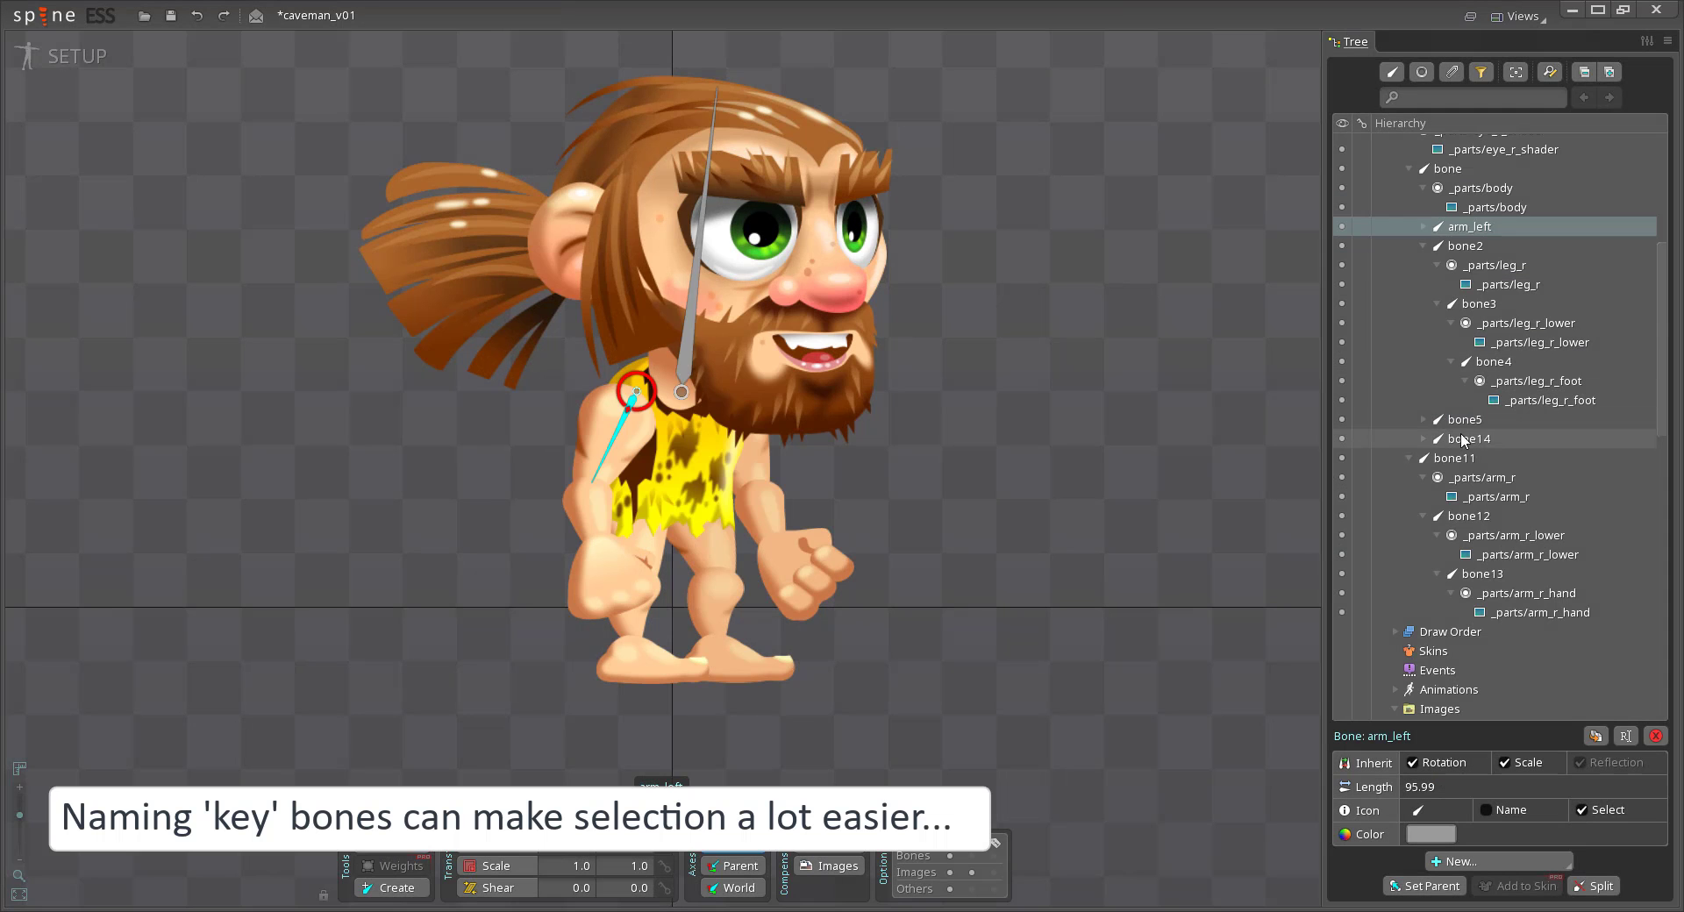
pyautogui.doubleClick(1455, 457)
pyautogui.write('arm_right')
pyautogui.press('Return')
# Rename the torso bone body and the upper right leg bone leg_right
pyautogui.doubleClick(1444, 402)
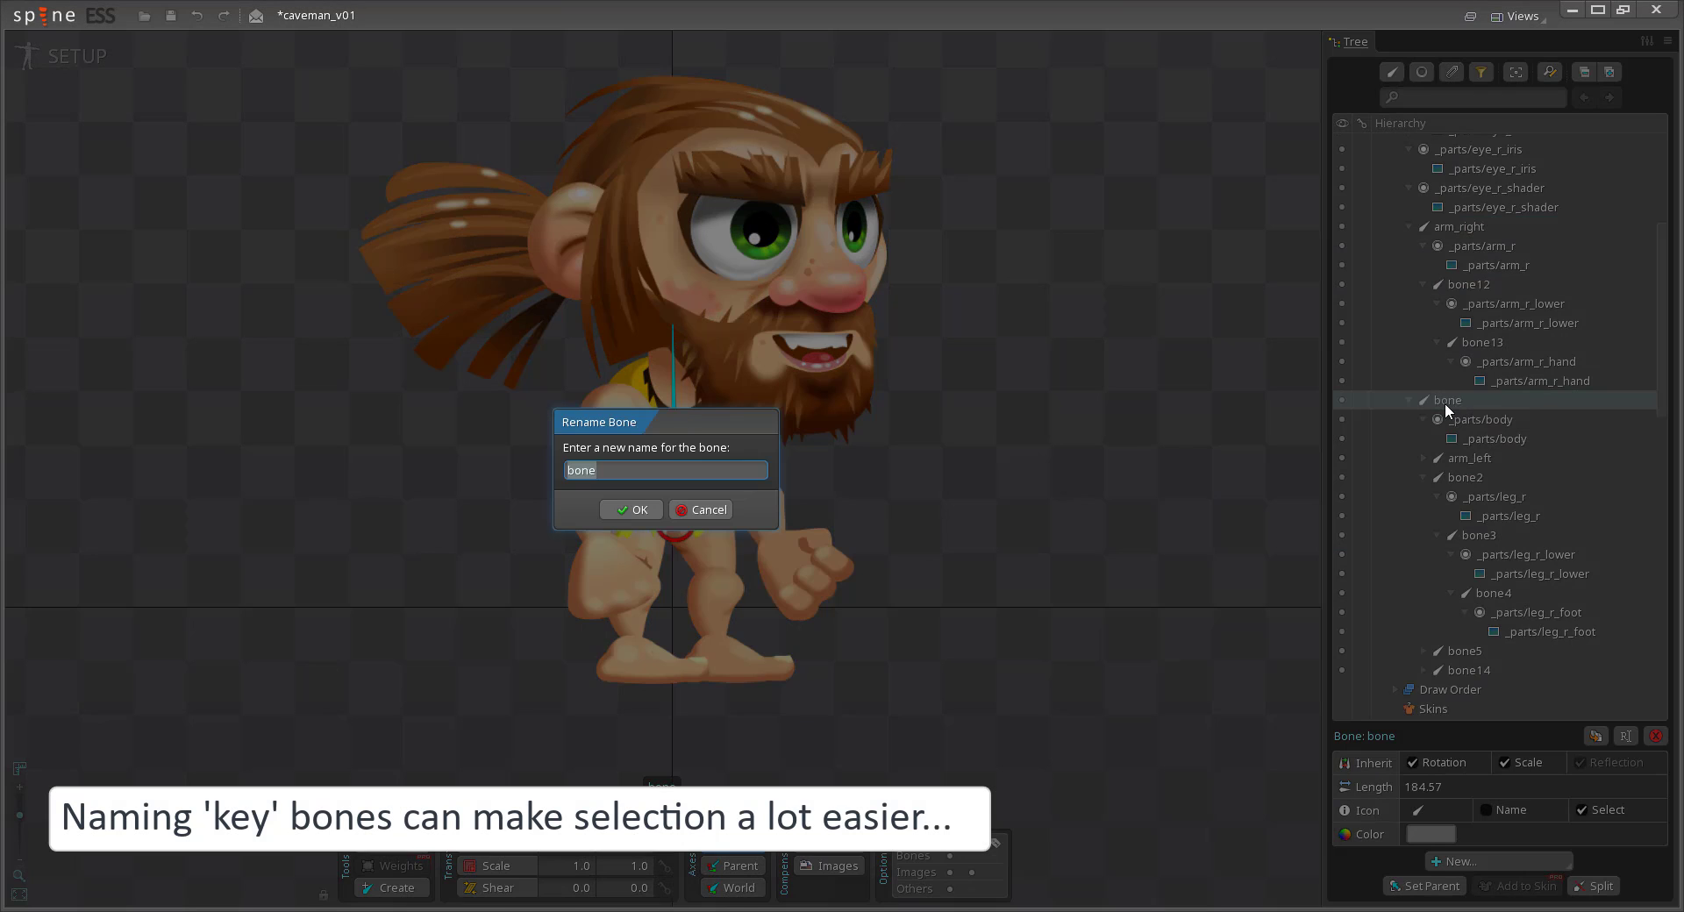
pyautogui.write('body')
pyautogui.press('Return')
pyautogui.click(1469, 457)
pyautogui.click(1447, 400)
pyautogui.click(1466, 477)
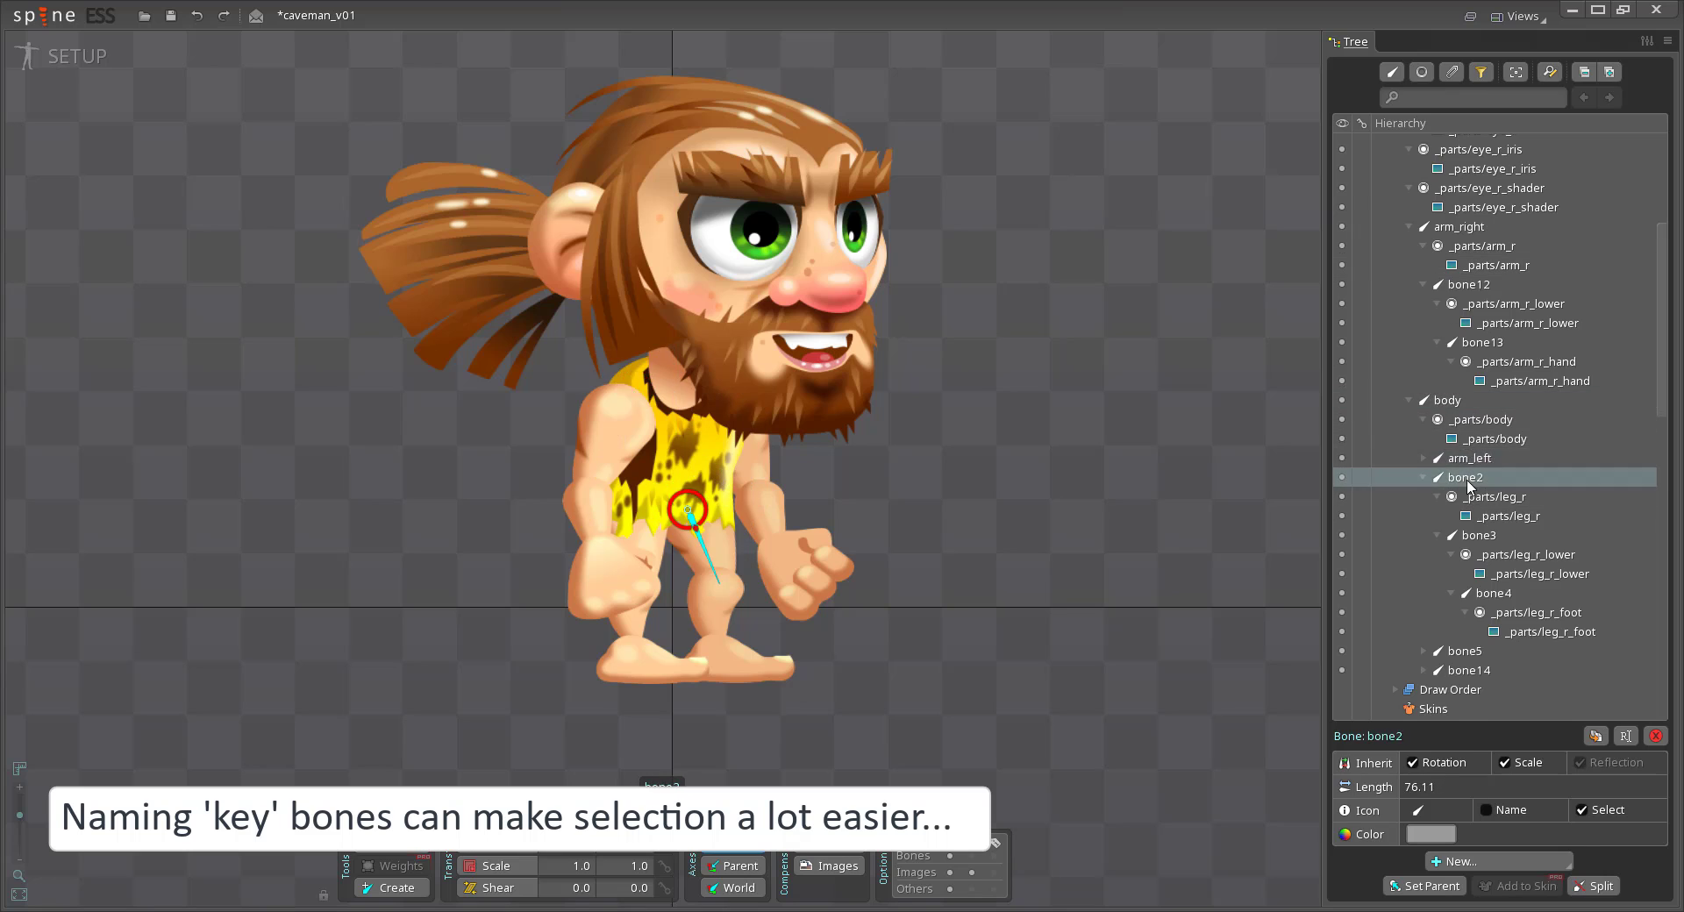
pyautogui.doubleClick(1466, 477)
pyautogui.write('leg_right')
pyautogui.press('Return')
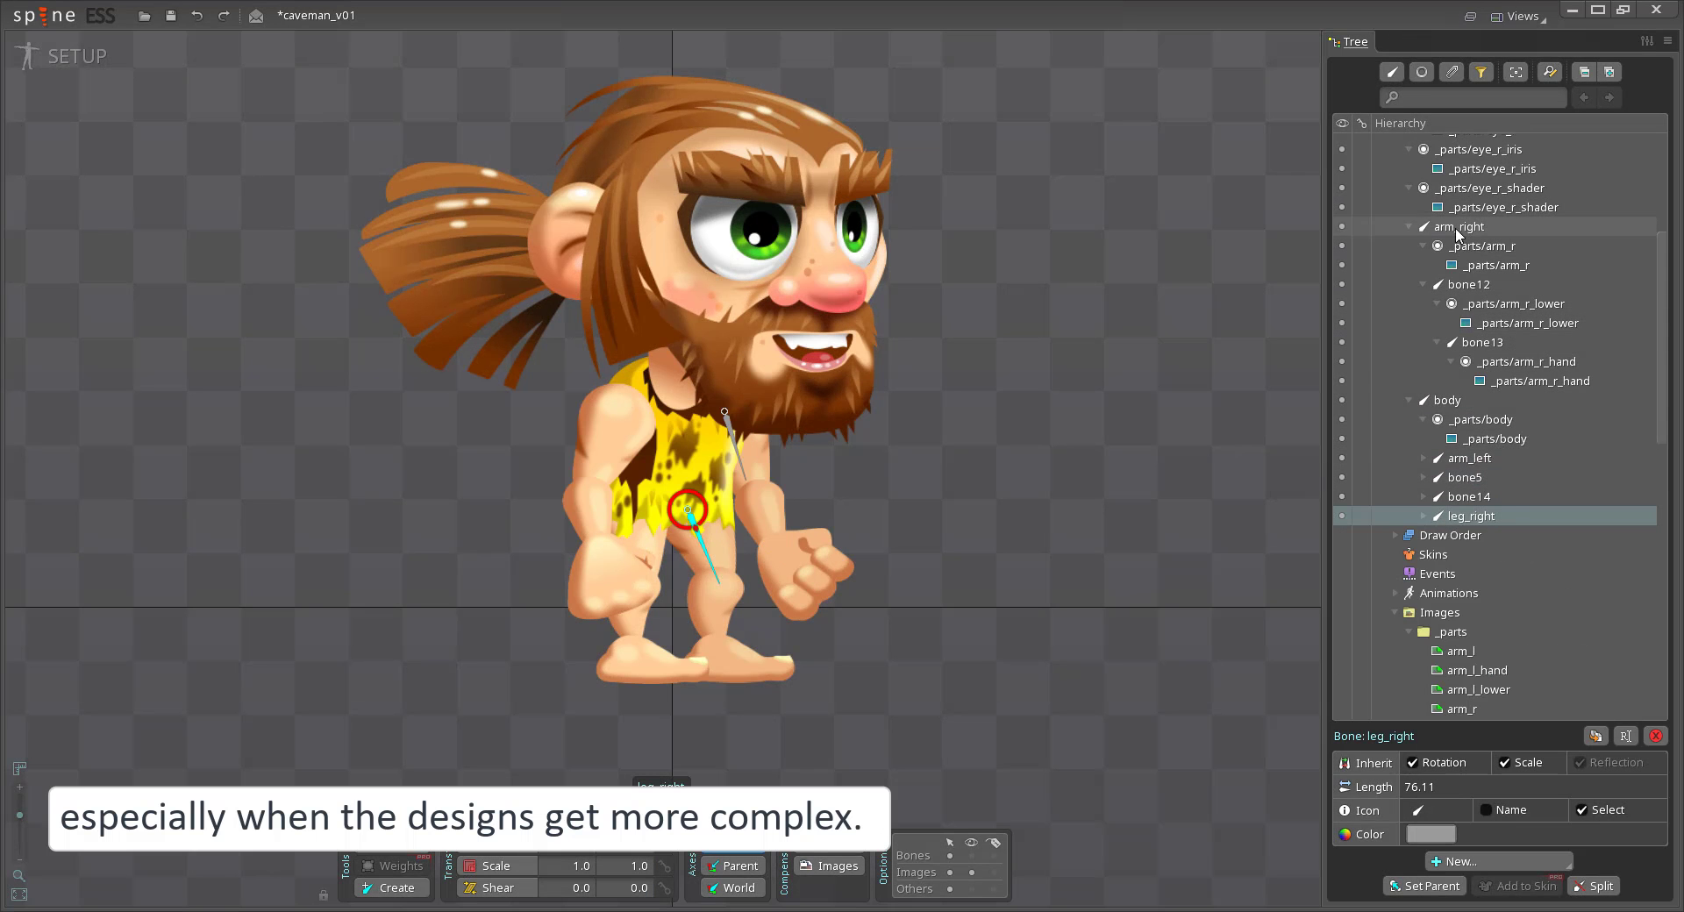
# Make arm_right a child of the body bone and rename bone5 leg_left
pyautogui.moveTo(1458, 232); pyautogui.dragTo(1447, 400)
pyautogui.click(1463, 360)
pyautogui.doubleClick(1460, 361)
pyautogui.write('lrg_')
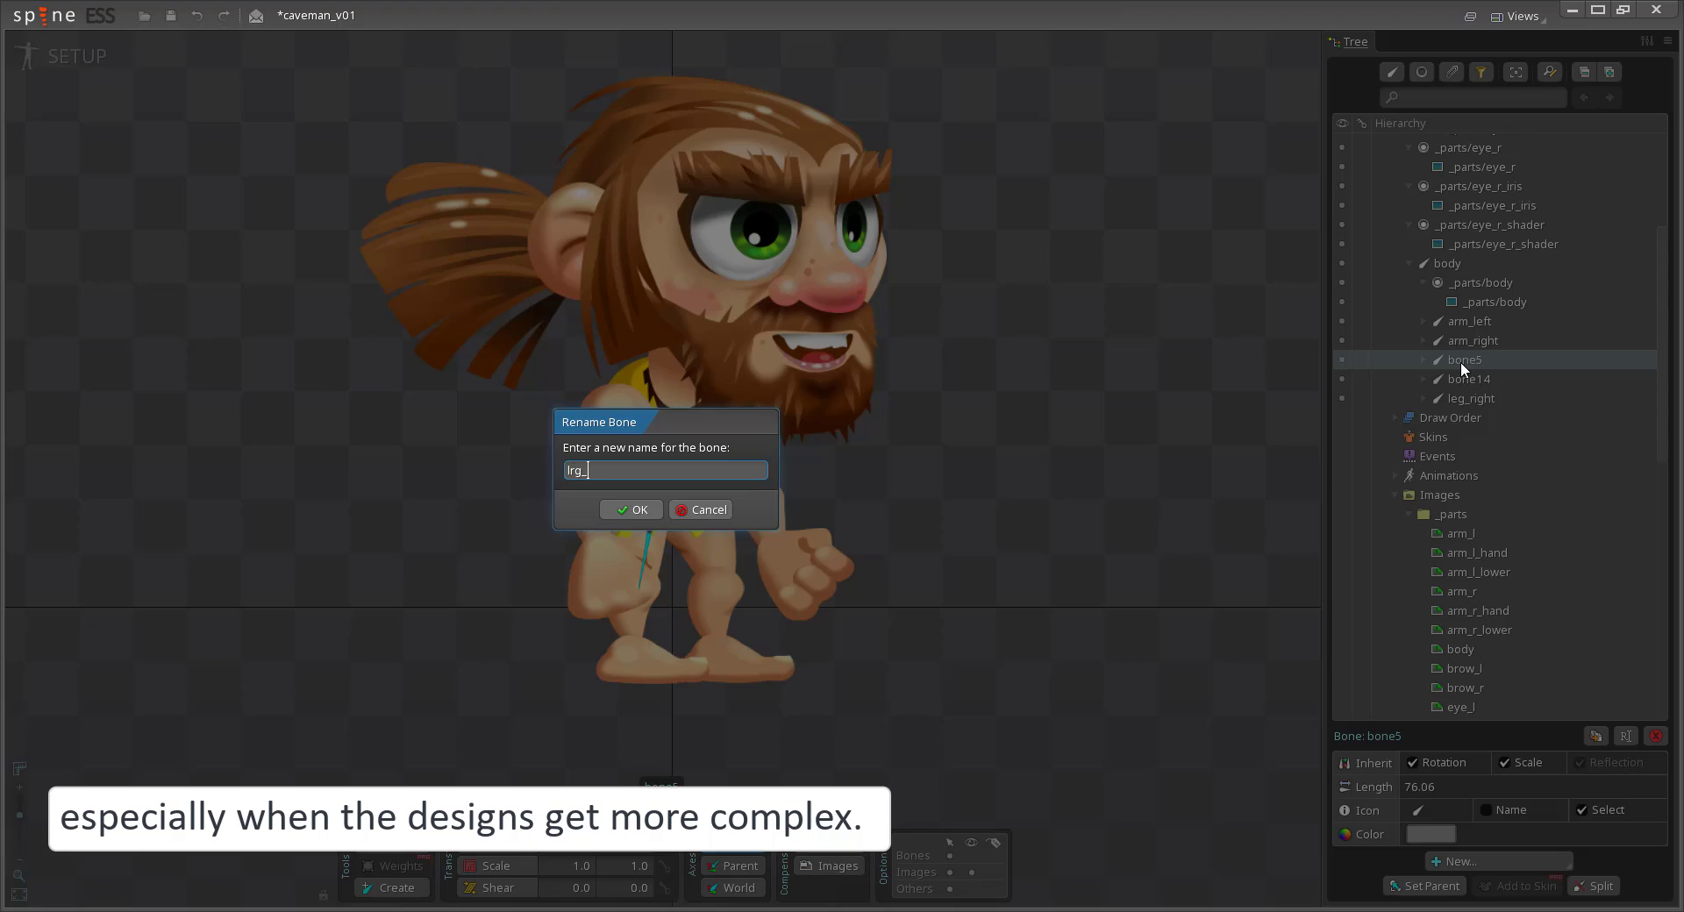
pyautogui.press('BackSpace')
pyautogui.press('BackSpace')
pyautogui.press('BackSpace')
pyautogui.write('eg_left')
pyautogui.press('Return')
# Rename bone14 head and the ponytail bone below it hair
pyautogui.doubleClick(1452, 358)
pyautogui.write('head')
pyautogui.press('Return')
pyautogui.click(1422, 360)
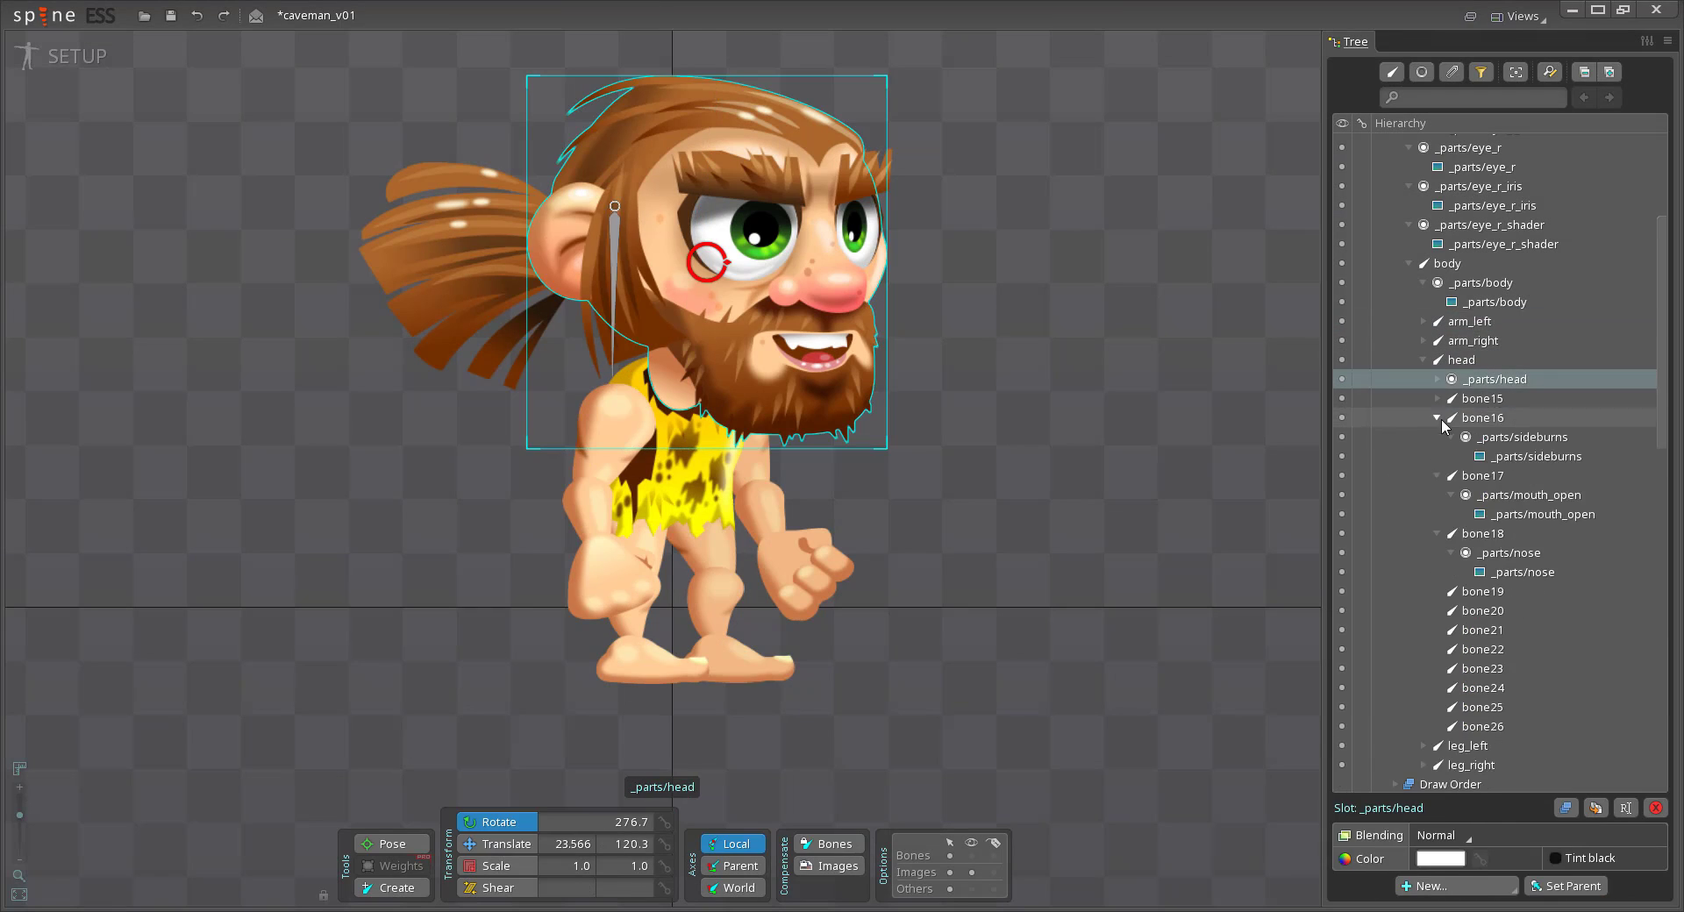
pyautogui.doubleClick(1485, 399)
pyautogui.press('Escape')
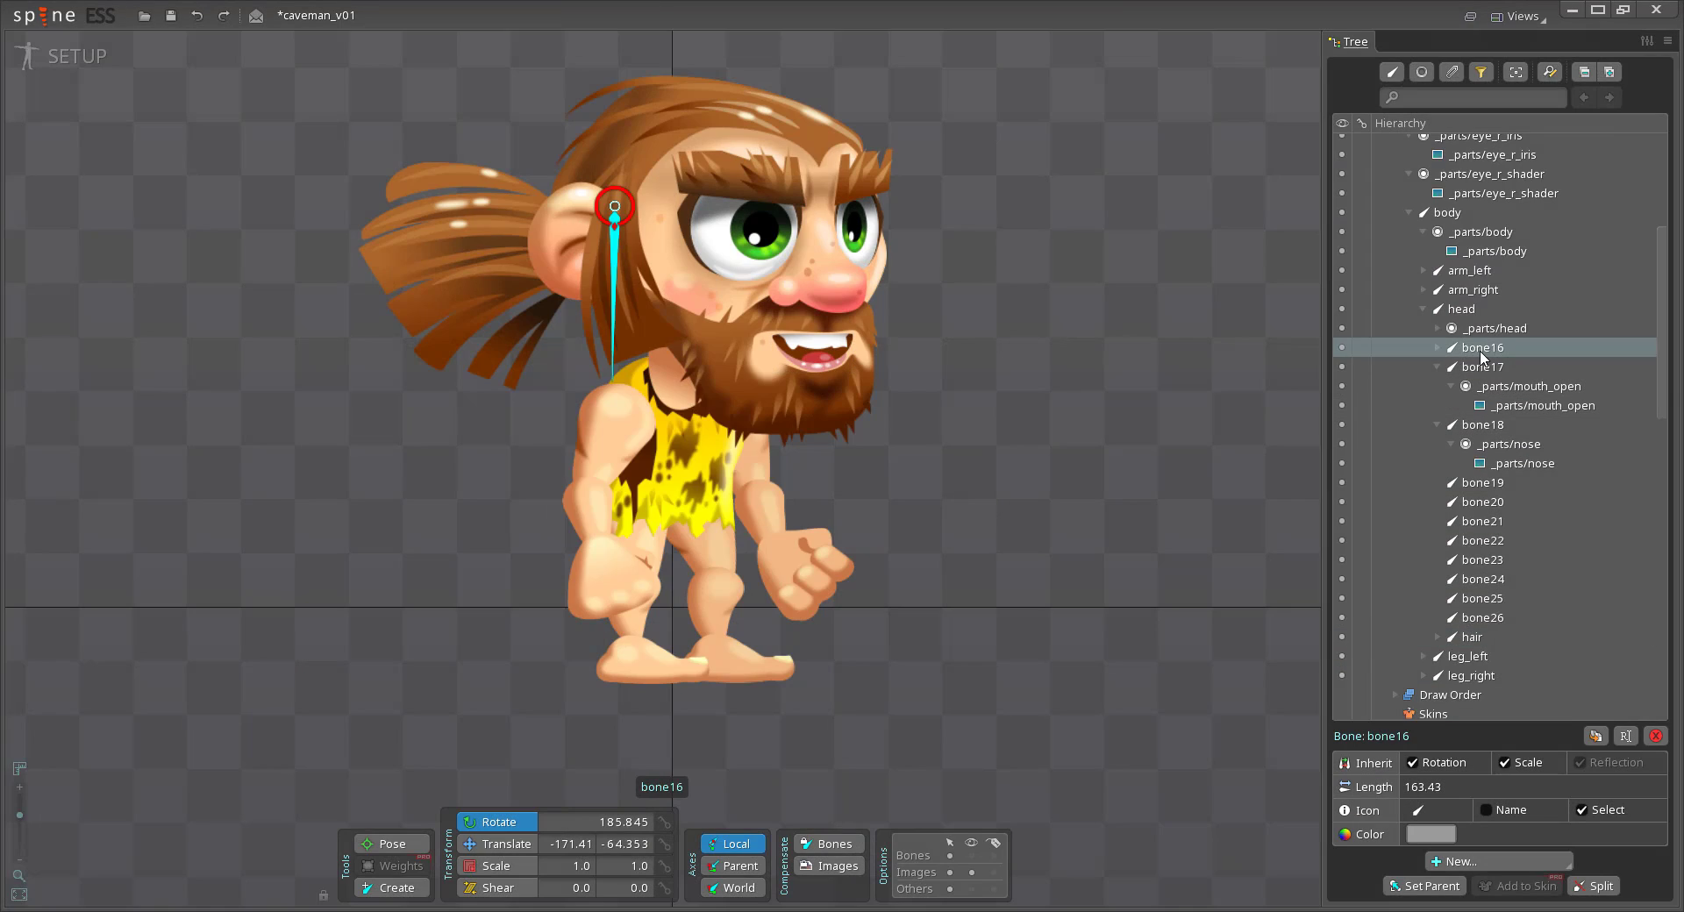
# Rename the sideburns bone hair_side, the mouth bone mouth and the nose bone nose
pyautogui.doubleClick(1482, 349)
pyautogui.write('hair_side')
pyautogui.press('Return')
pyautogui.doubleClick(1486, 347)
pyautogui.write('mouth')
pyautogui.press('Return')
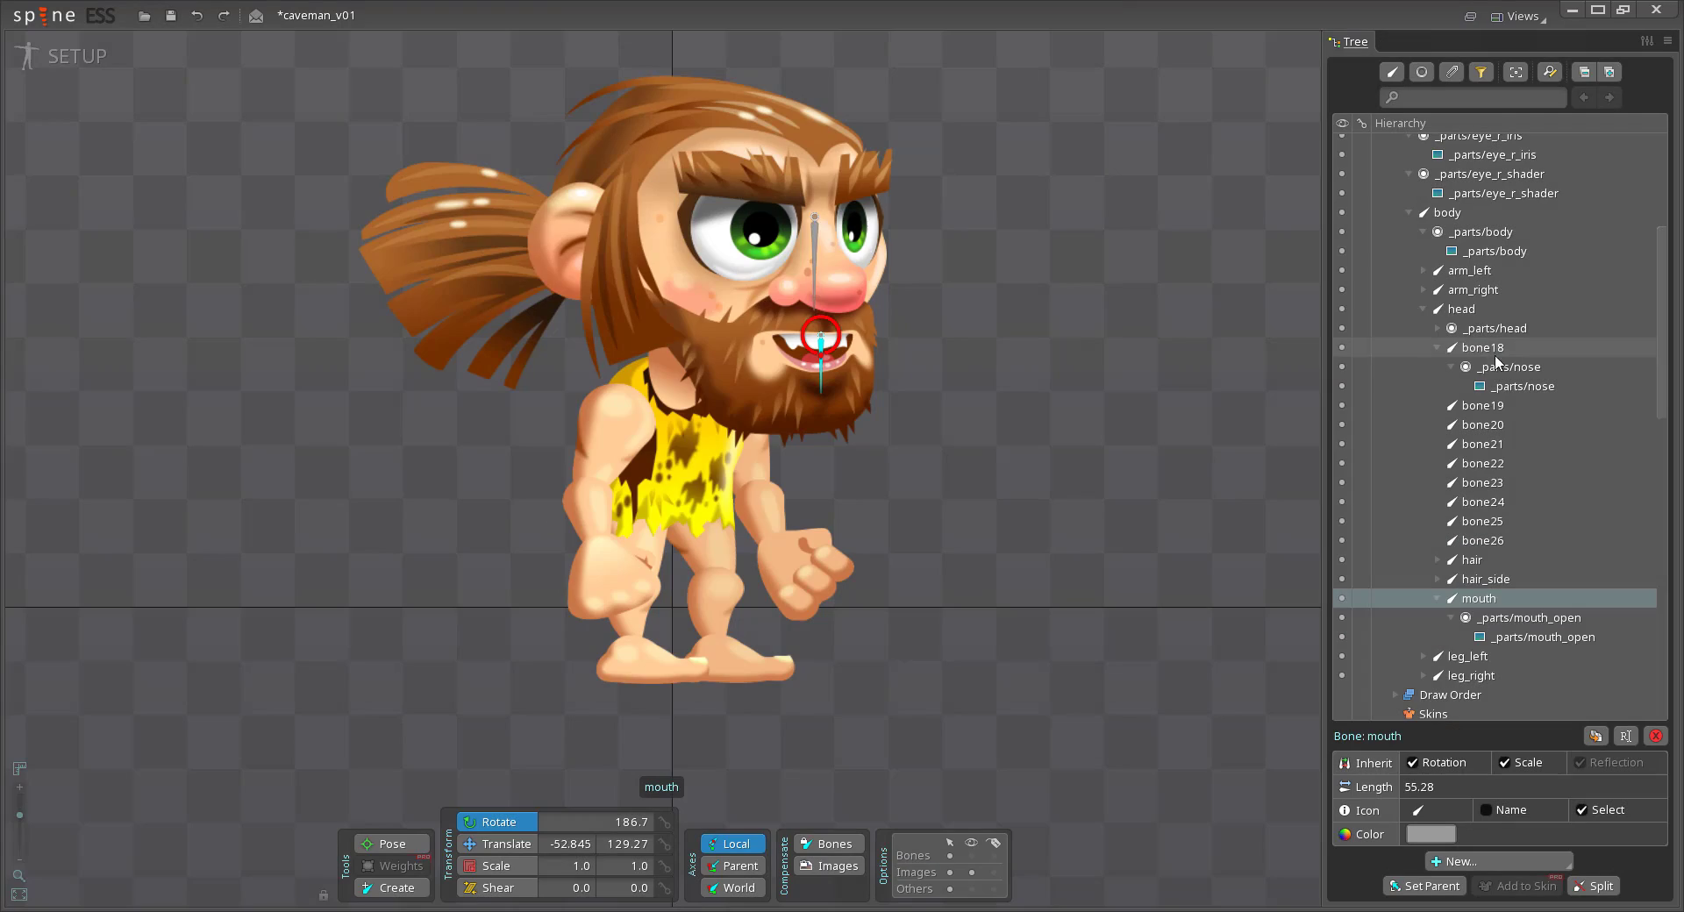
pyautogui.doubleClick(1486, 349)
pyautogui.write('nose')
pyautogui.press('Return')
# Attach the _parts/brow_l slot to bone19 and rename that bone brow_r
pyautogui.click(1649, 289)
pyautogui.moveTo(1661, 289); pyautogui.dragTo(1661, 195)
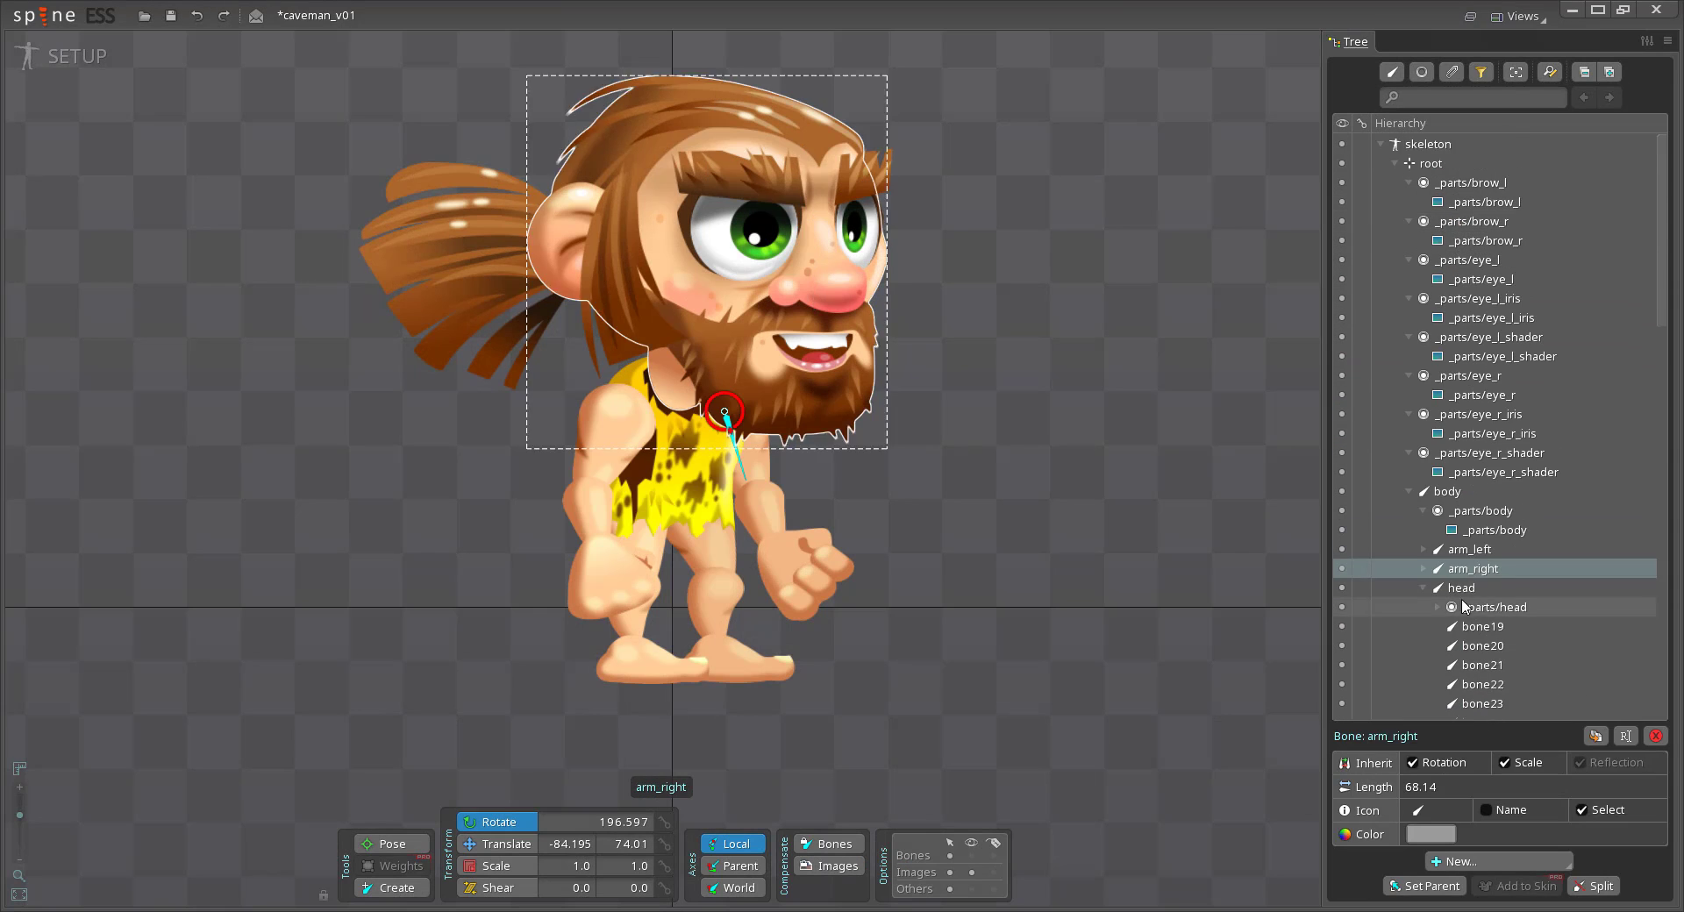
pyautogui.click(1477, 626)
pyautogui.moveTo(1471, 184); pyautogui.dragTo(1485, 627)
pyautogui.doubleClick(1471, 587)
pyautogui.write('brow_r')
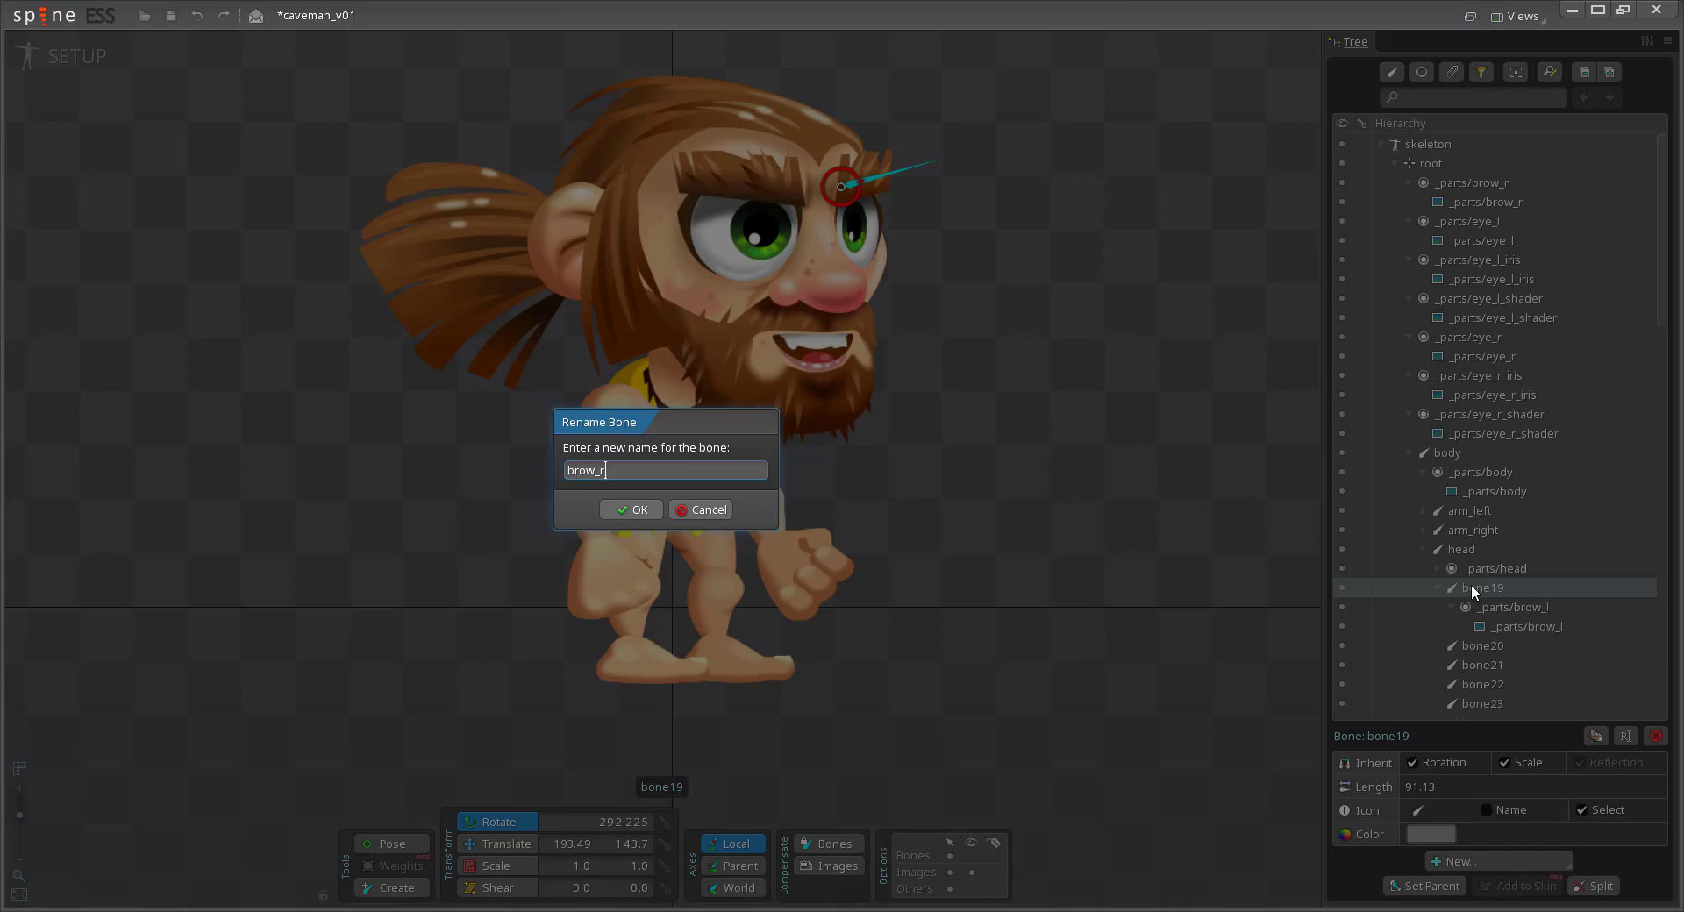
pyautogui.press('Return')
# Attach the brow_r slot to the brow_r bone and the brow_l slot to bone20, and rename bone20 brow_l
pyautogui.moveTo(1661, 214); pyautogui.dragTo(1660, 194)
pyautogui.moveTo(1475, 155); pyautogui.dragTo(1477, 694)
pyautogui.moveTo(1508, 677); pyautogui.dragTo(1489, 524)
pyautogui.doubleClick(1489, 523)
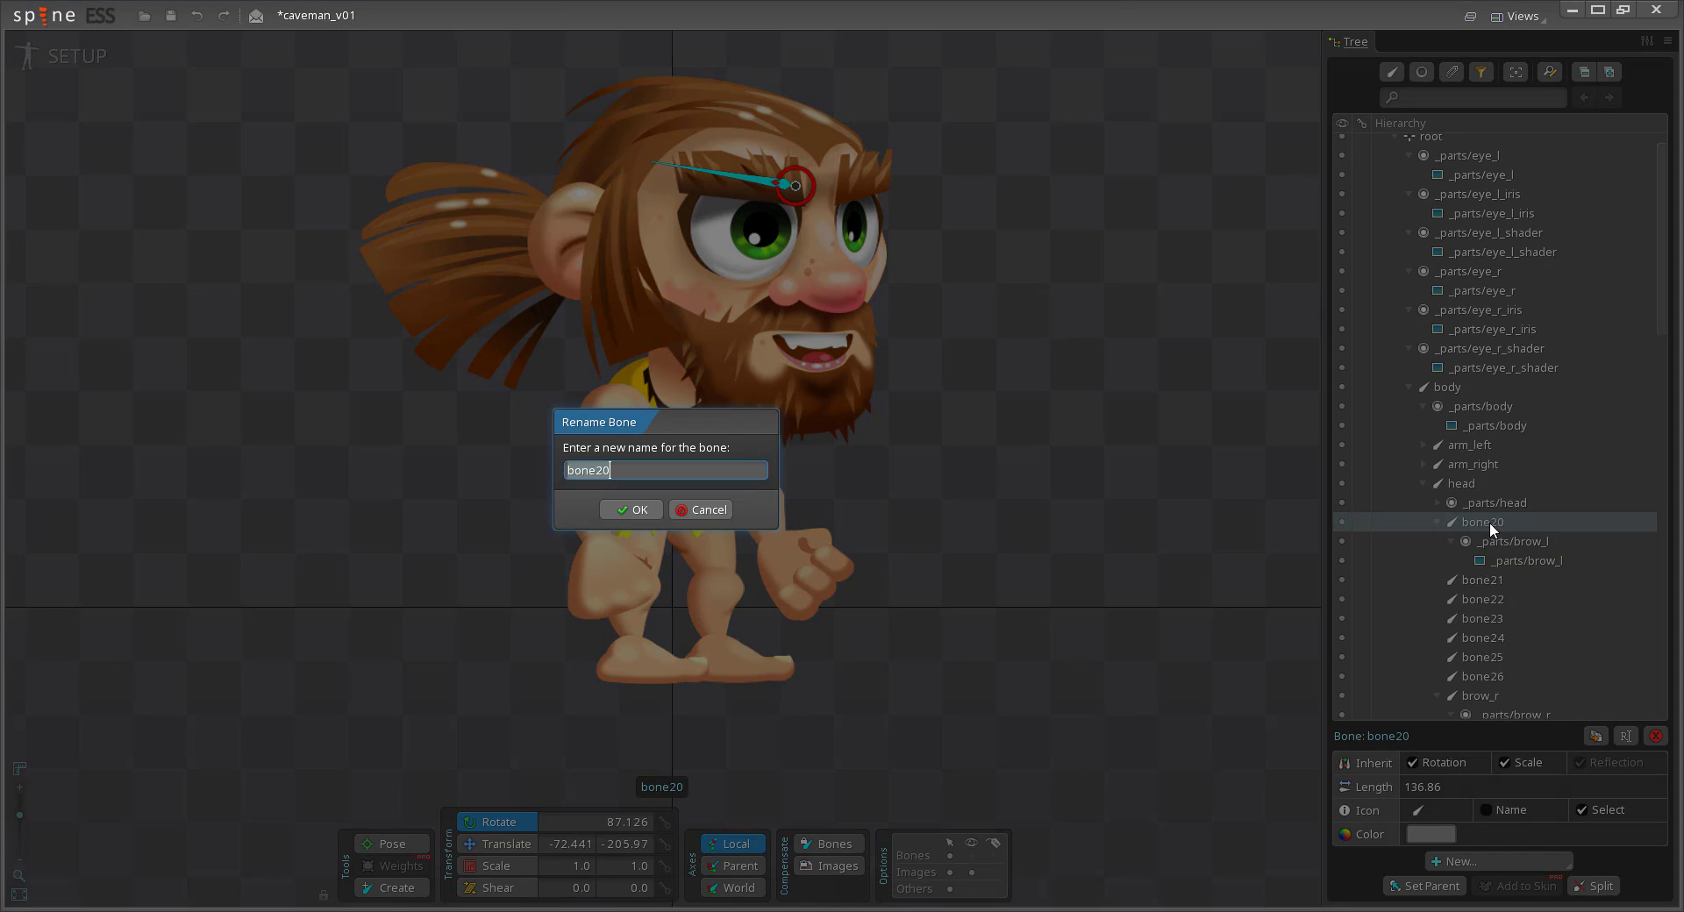
pyautogui.write('brow_l')
pyautogui.press('Return')
# Attach the _parts/eye_r slot to bone21, and rename bone21 eye_r and bone22 eye_left
pyautogui.moveTo(1471, 271); pyautogui.dragTo(1480, 526)
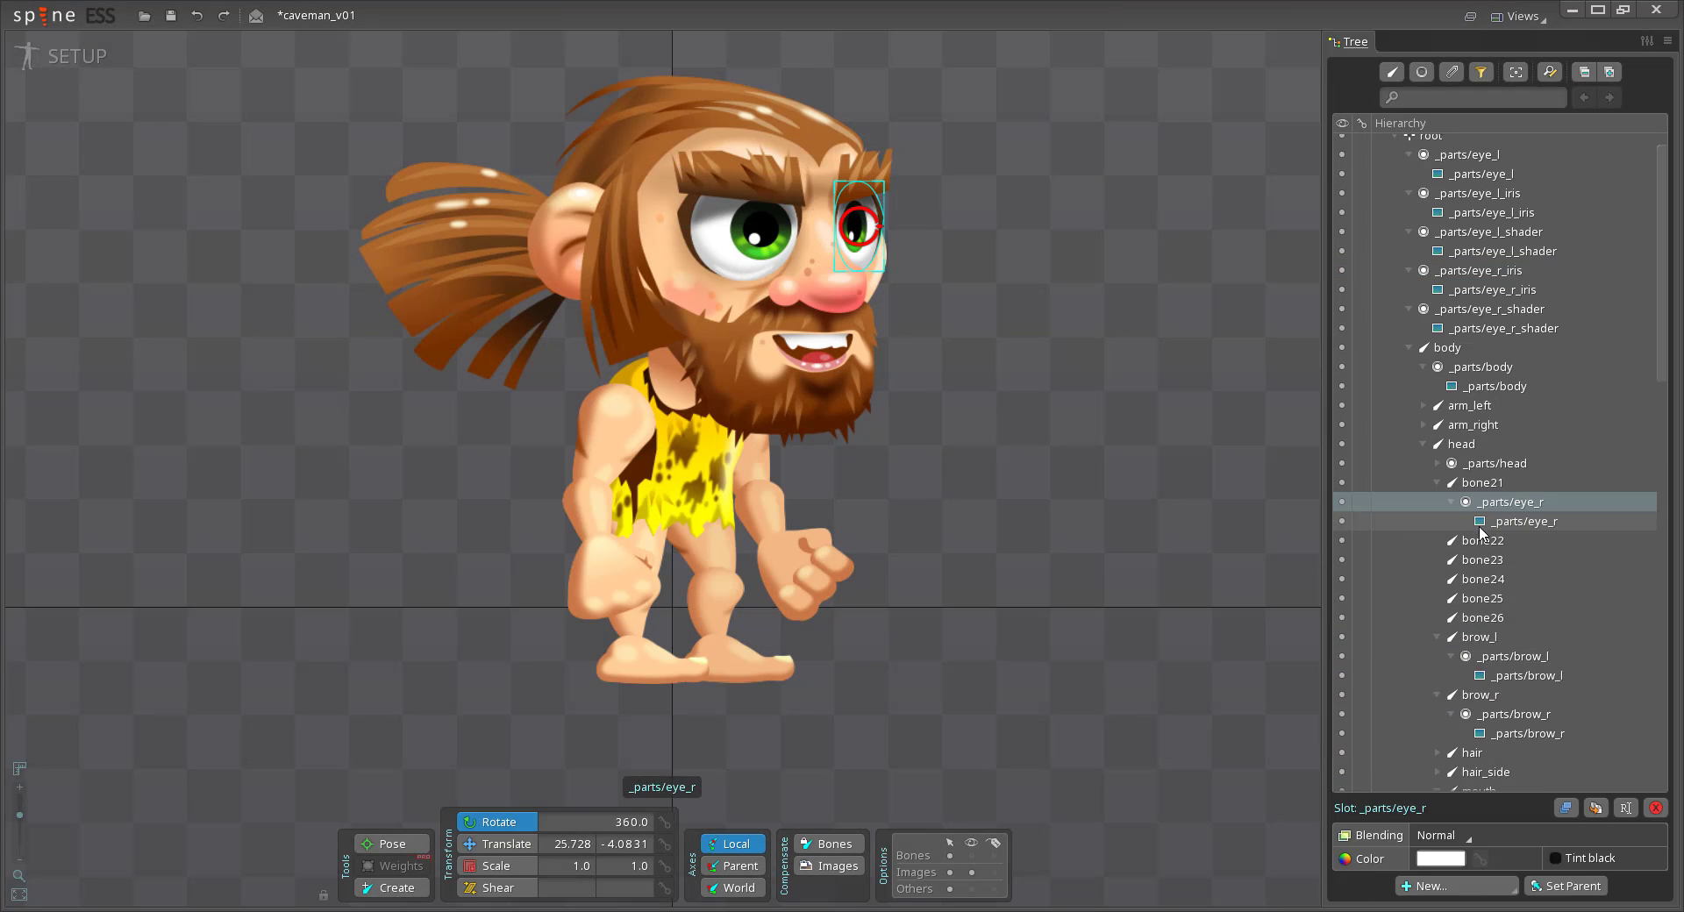
pyautogui.doubleClick(1482, 482)
pyautogui.write('eye_r')
pyautogui.press('Return')
pyautogui.doubleClick(1482, 423)
pyautogui.write('eye_left')
pyautogui.press('Return')
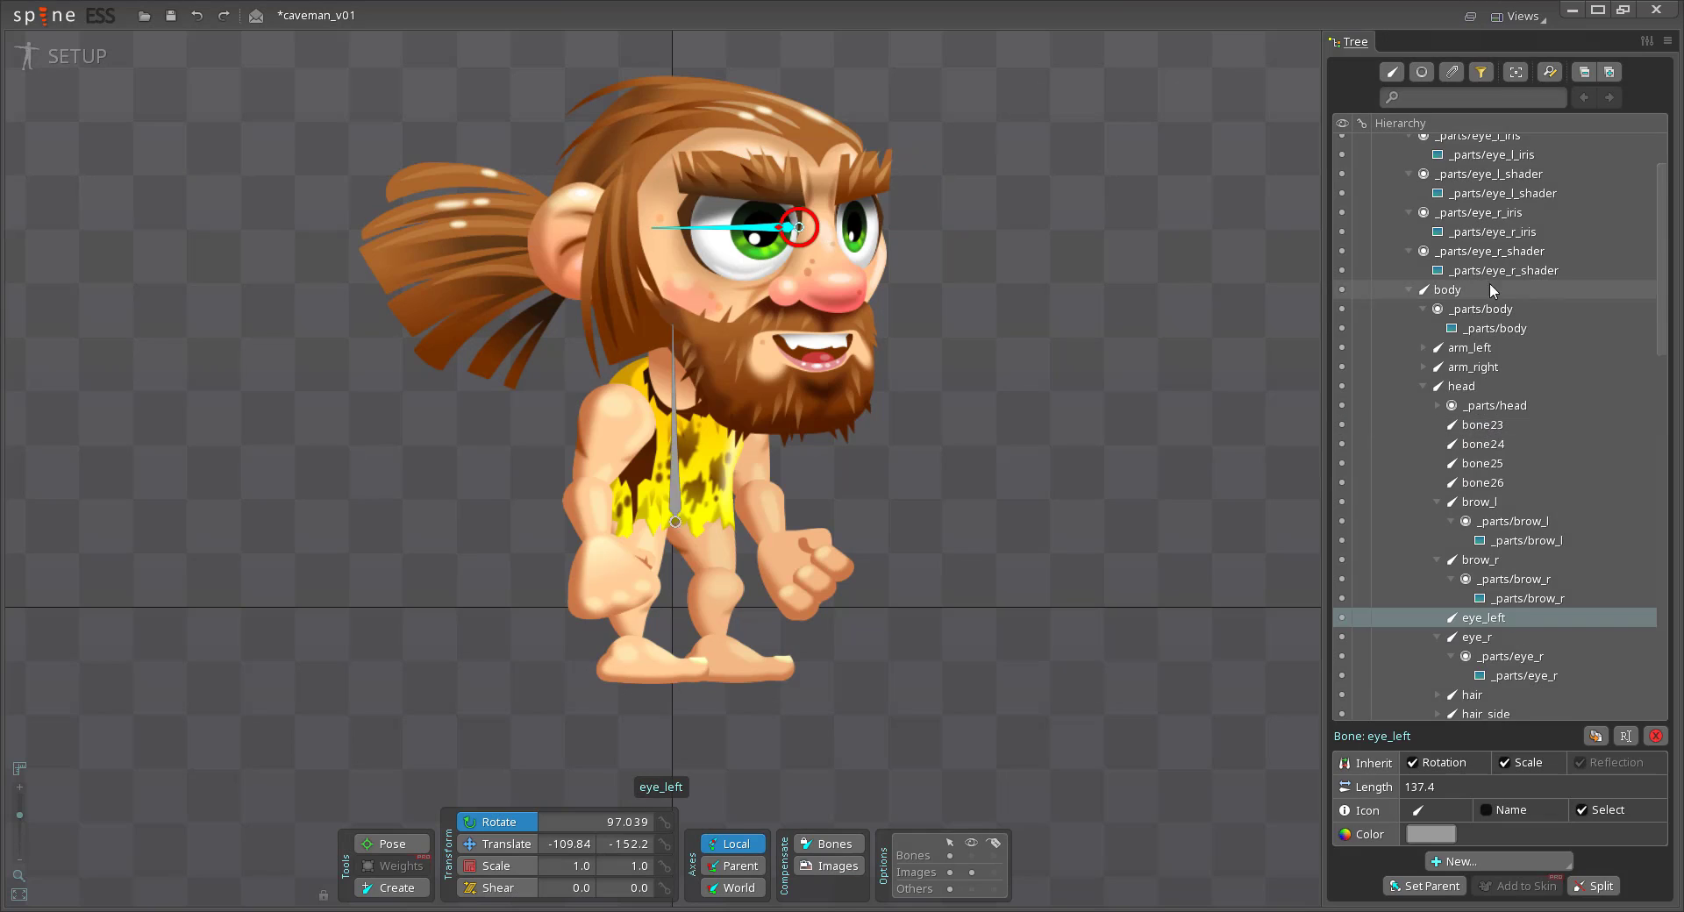
# Attach the left eye, iris and shader slots to eye_left, bone23 and bone25, and nest both bones under eye_left
pyautogui.scroll(1, 1493, 237)
pyautogui.moveTo(1482, 174); pyautogui.dragTo(1486, 639)
pyautogui.press('Escape')
pyautogui.click(1474, 160)
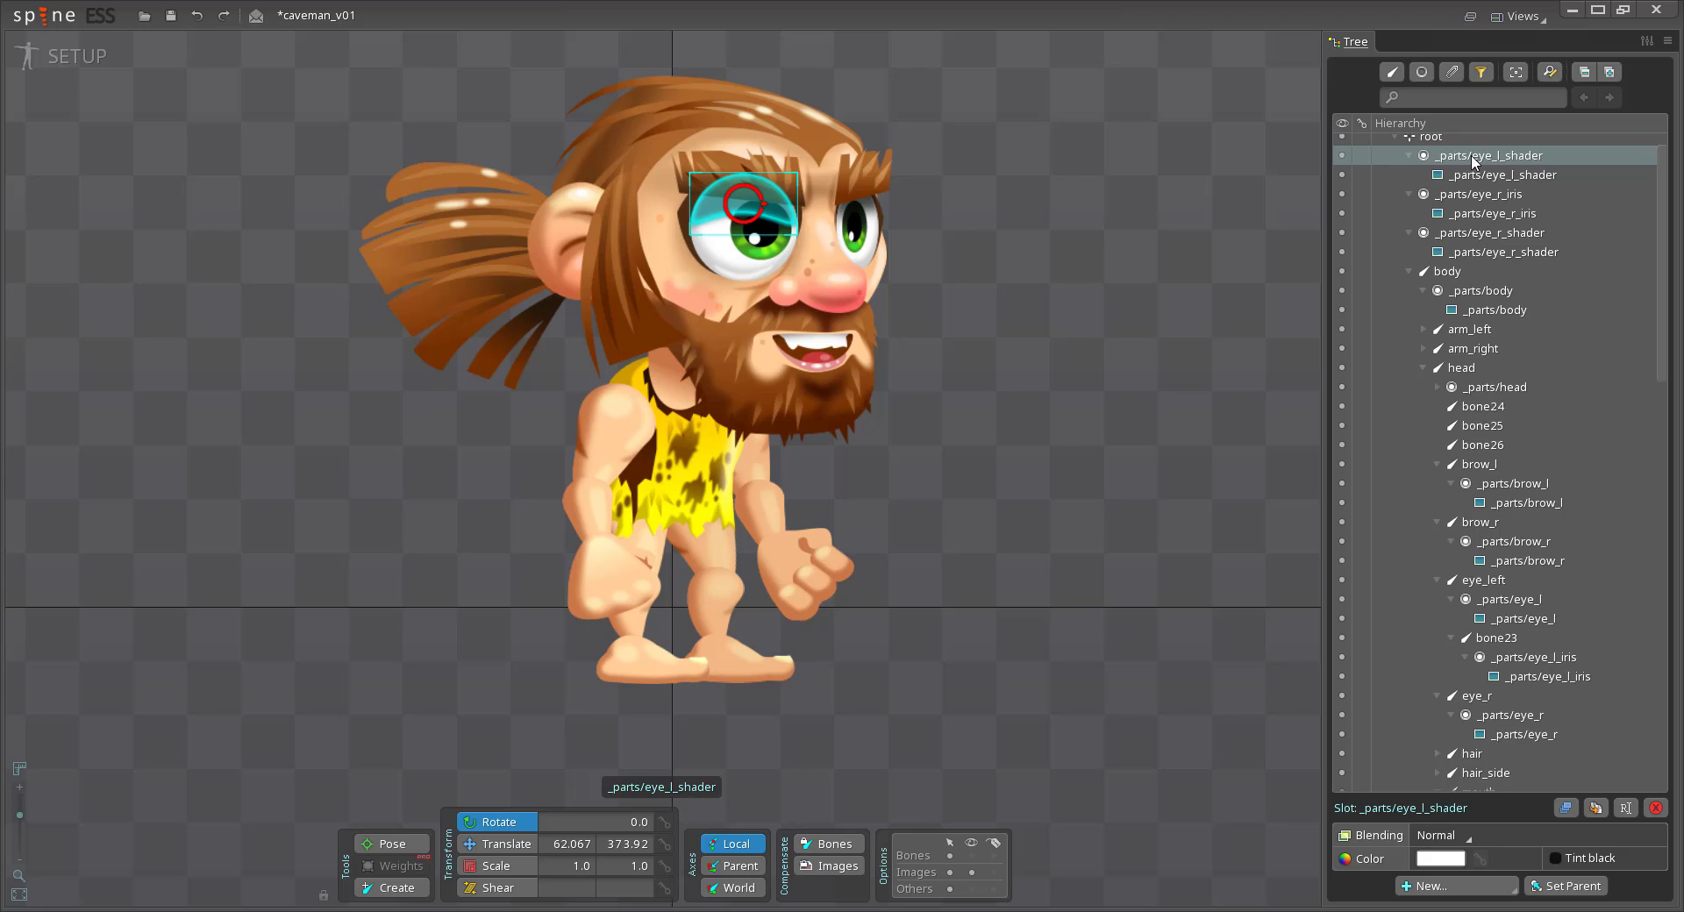
pyautogui.moveTo(1473, 159); pyautogui.dragTo(1485, 426)
pyautogui.moveTo(1482, 388); pyautogui.dragTo(1480, 582)
pyautogui.click(1437, 407)
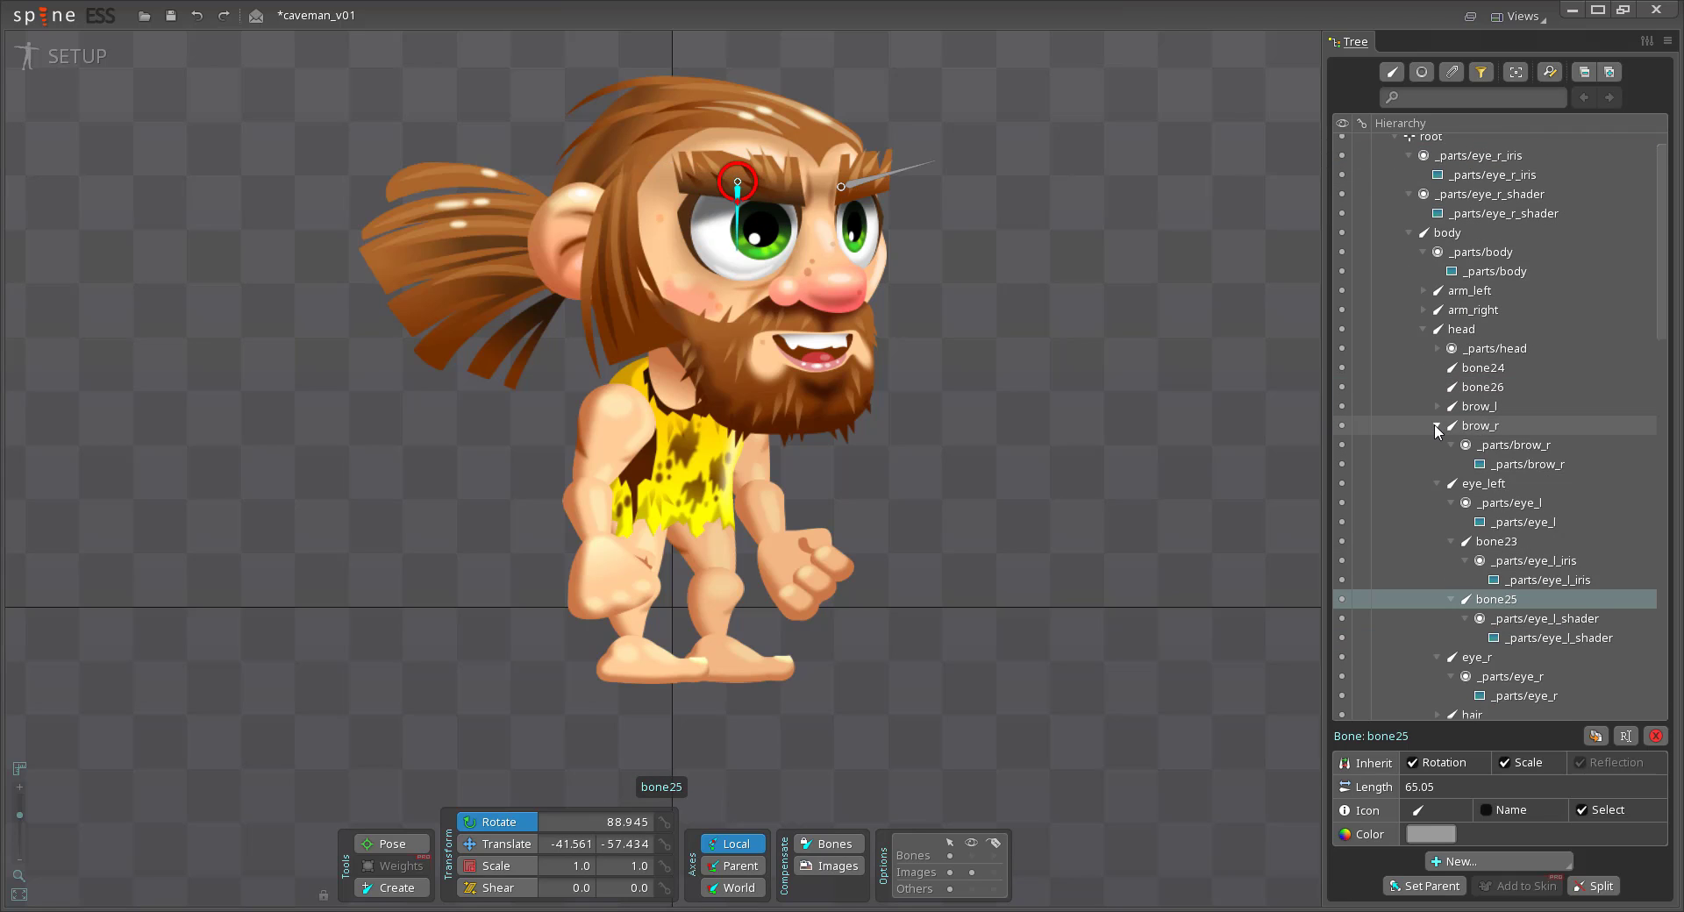
# Attach the right iris and shader slots to bone24 and bone26, and nest both bones under eye_r
pyautogui.click(1437, 427)
pyautogui.click(1482, 369)
pyautogui.moveTo(1484, 157); pyautogui.dragTo(1483, 369)
pyautogui.moveTo(1486, 157); pyautogui.dragTo(1484, 387)
pyautogui.moveTo(1482, 292); pyautogui.dragTo(1482, 619)
pyautogui.moveTo(1482, 292); pyautogui.dragTo(1482, 566)
# Move the irises of both eyes slightly upward with the Translate tool
pyautogui.click(764, 235)
pyautogui.press('v')
pyautogui.click(1496, 387)
pyautogui.moveTo(763, 235); pyautogui.dragTo(745, 184)
pyautogui.click(1496, 560)
# Shift both eyebrow bones slightly and raise the mouth a little
pyautogui.click(1479, 290)
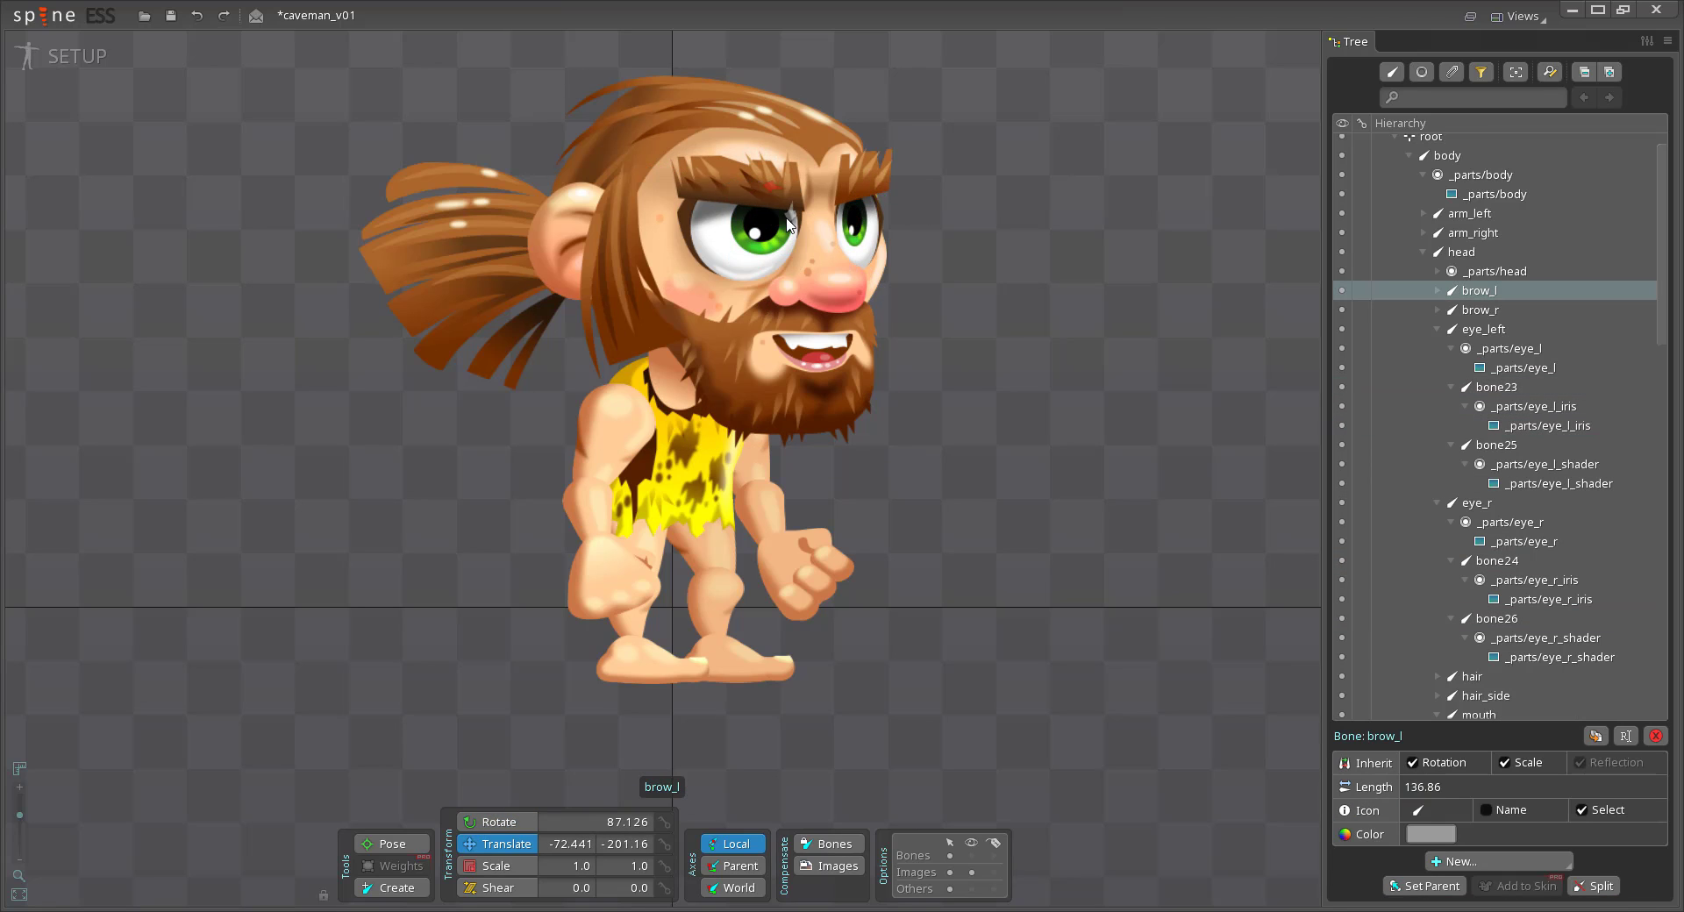
pyautogui.click(1479, 309)
pyautogui.moveTo(864, 179); pyautogui.dragTo(865, 183)
pyautogui.moveTo(813, 341); pyautogui.dragTo(813, 335)
# Rotate the arm_left bone outward, away from the body, to about 140 degrees
pyautogui.click(619, 431)
pyautogui.press('c')
pyautogui.moveTo(614, 491); pyautogui.dragTo(574, 487)
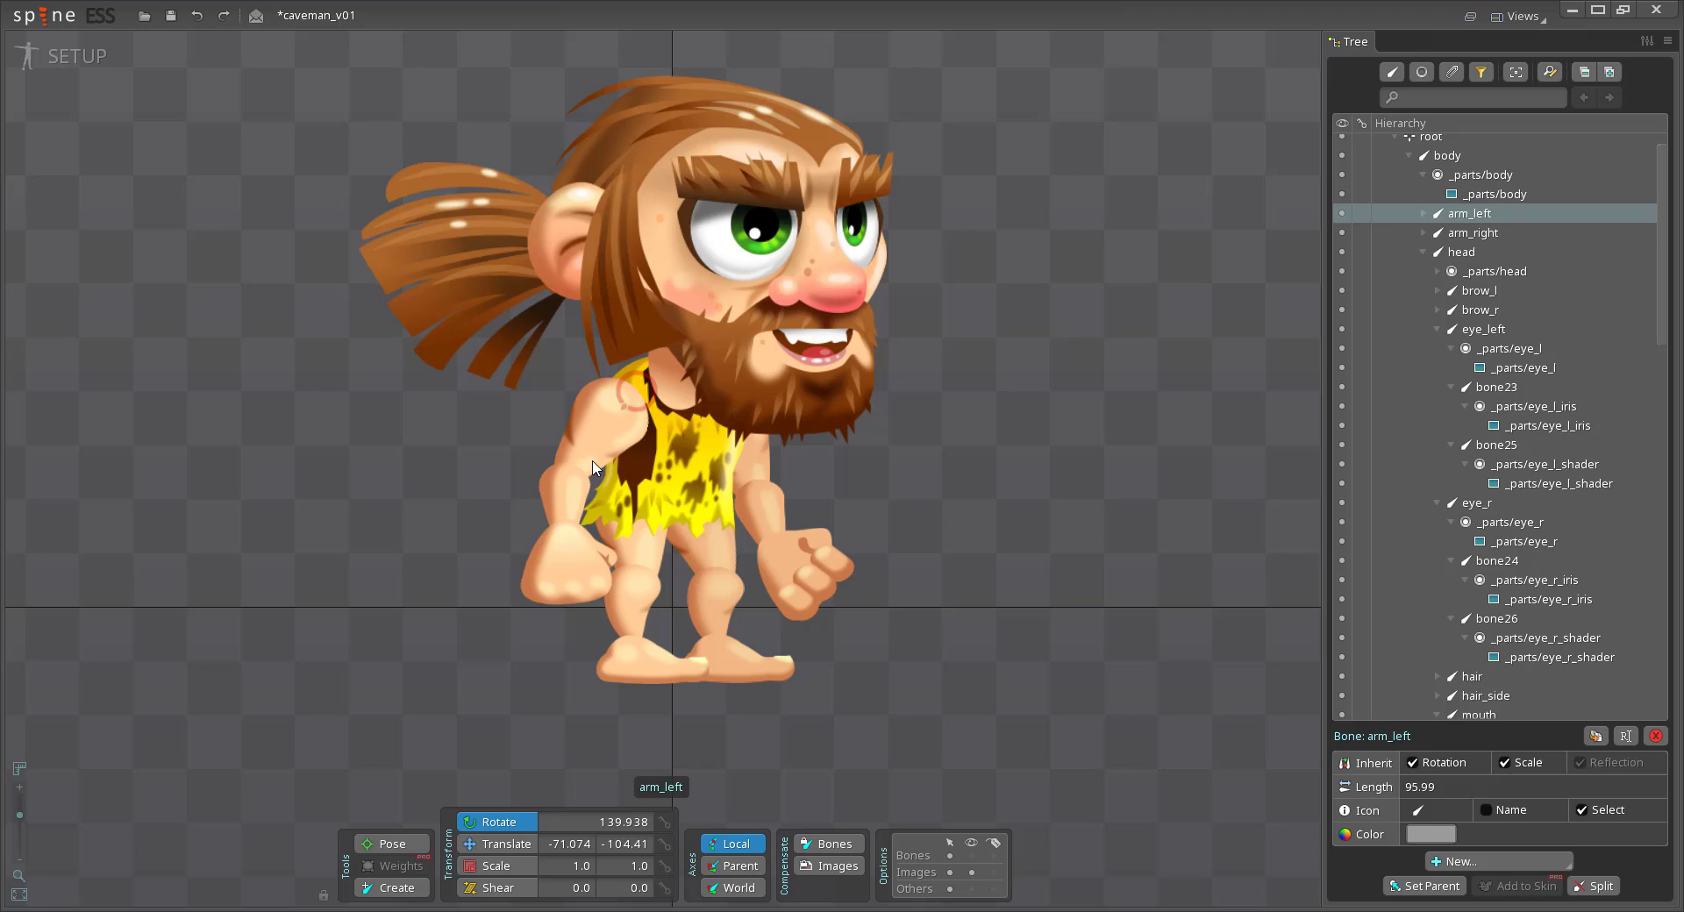
# Rotate the right arm's bones forward to lift the hand, and adjust the left forearm
pyautogui.click(758, 464)
pyautogui.moveTo(767, 500)
pyautogui.mouseDown()
pyautogui.moveTo(802, 491)
pyautogui.moveTo(789, 496)
pyautogui.mouseUp()
pyautogui.click(773, 502)
pyautogui.moveTo(789, 540); pyautogui.dragTo(814, 537)
pyautogui.click(815, 543)
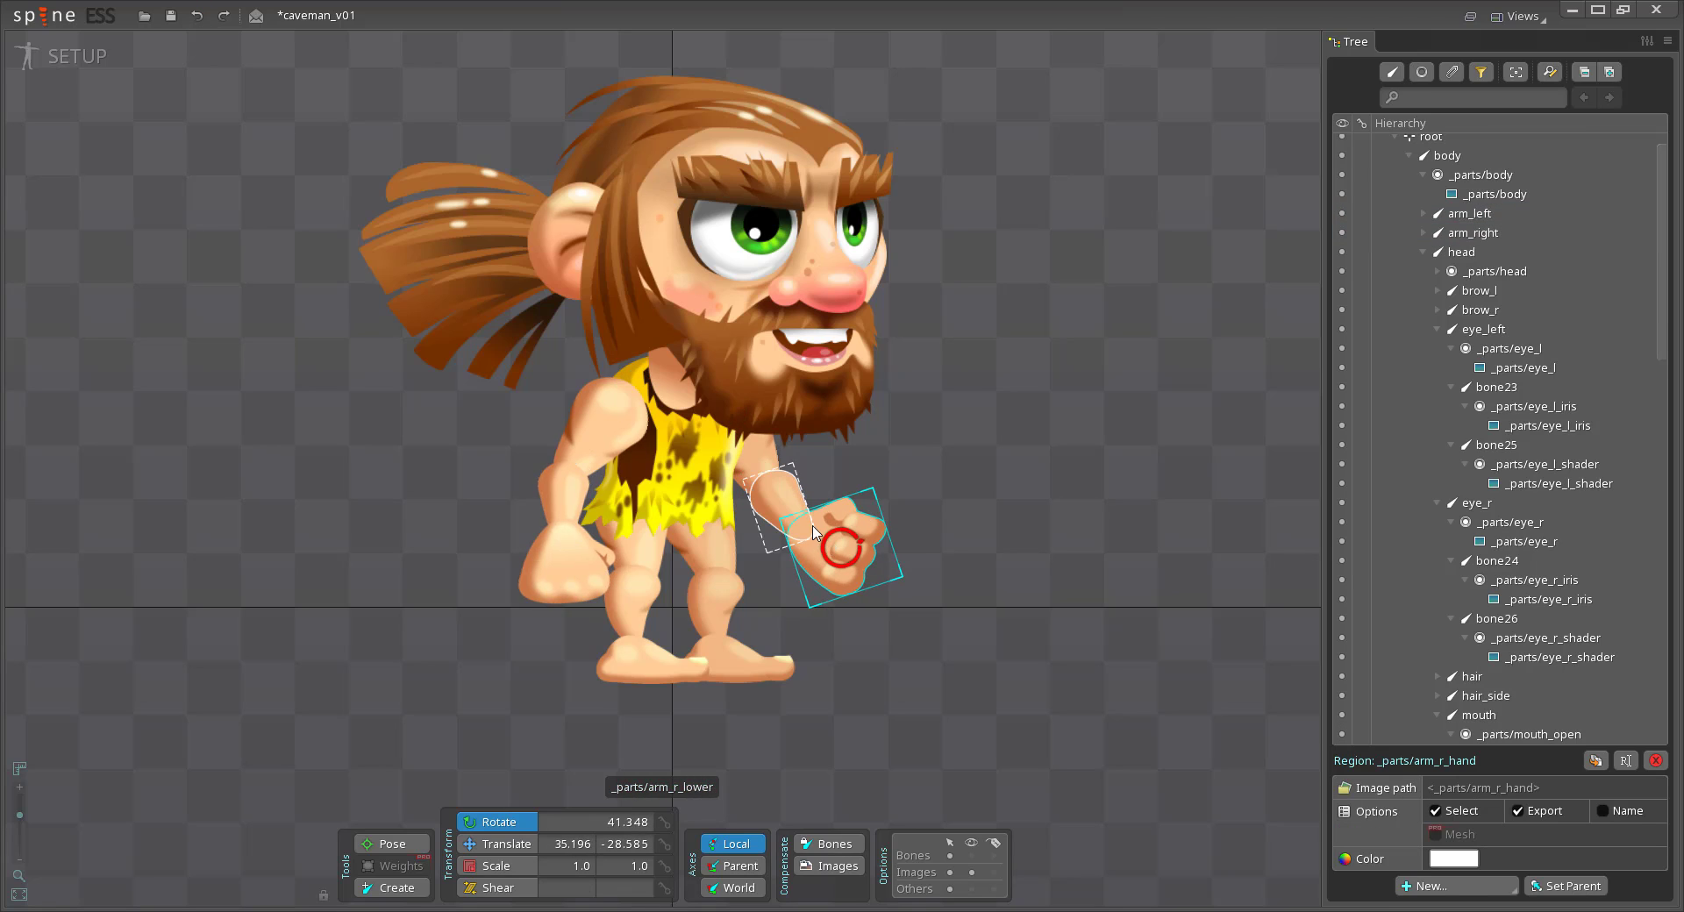
pyautogui.click(863, 567)
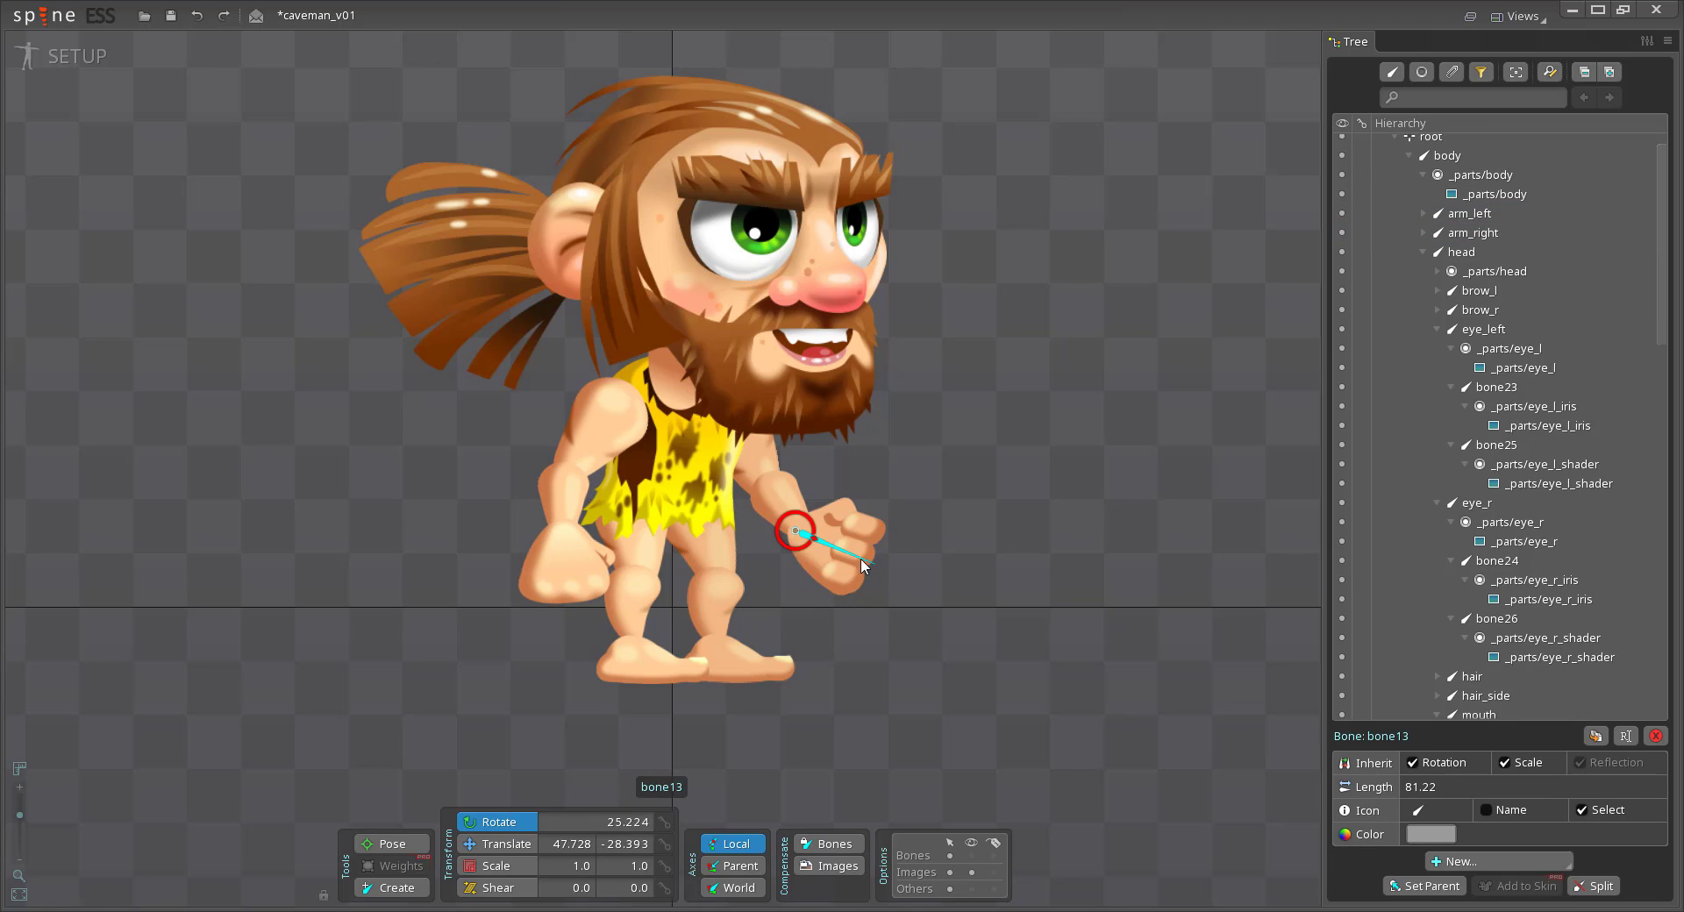
pyautogui.click(570, 498)
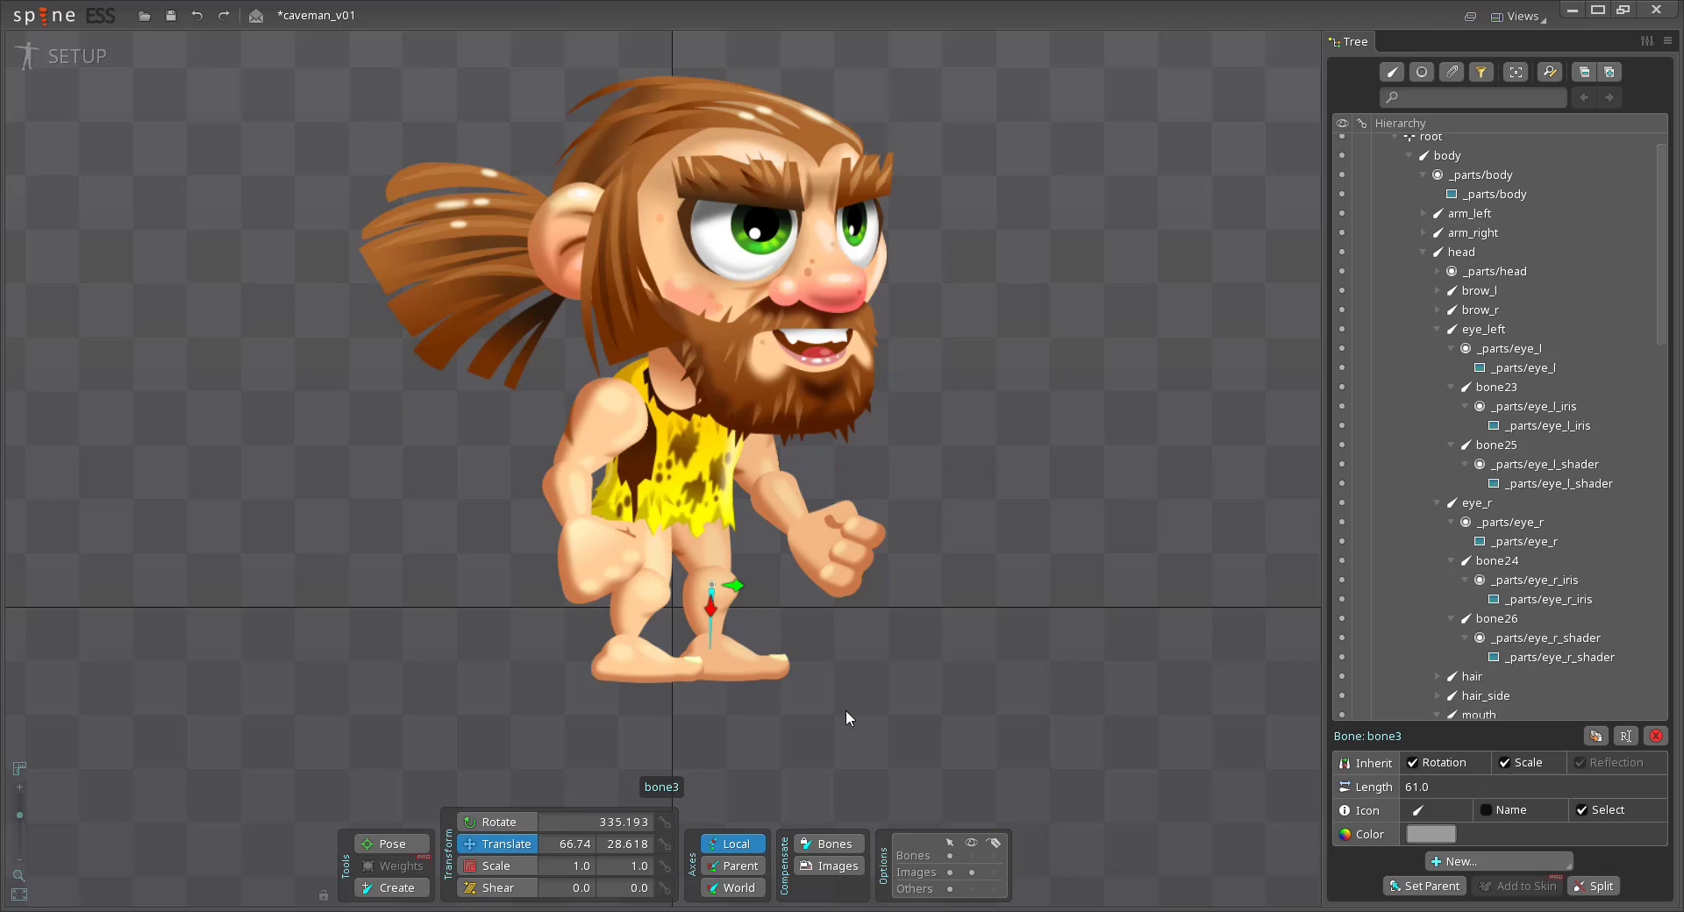
# Test the rig by rotating the head bone and the body bone, undoing each rotation
pyautogui.click(695, 316)
pyautogui.click(723, 325)
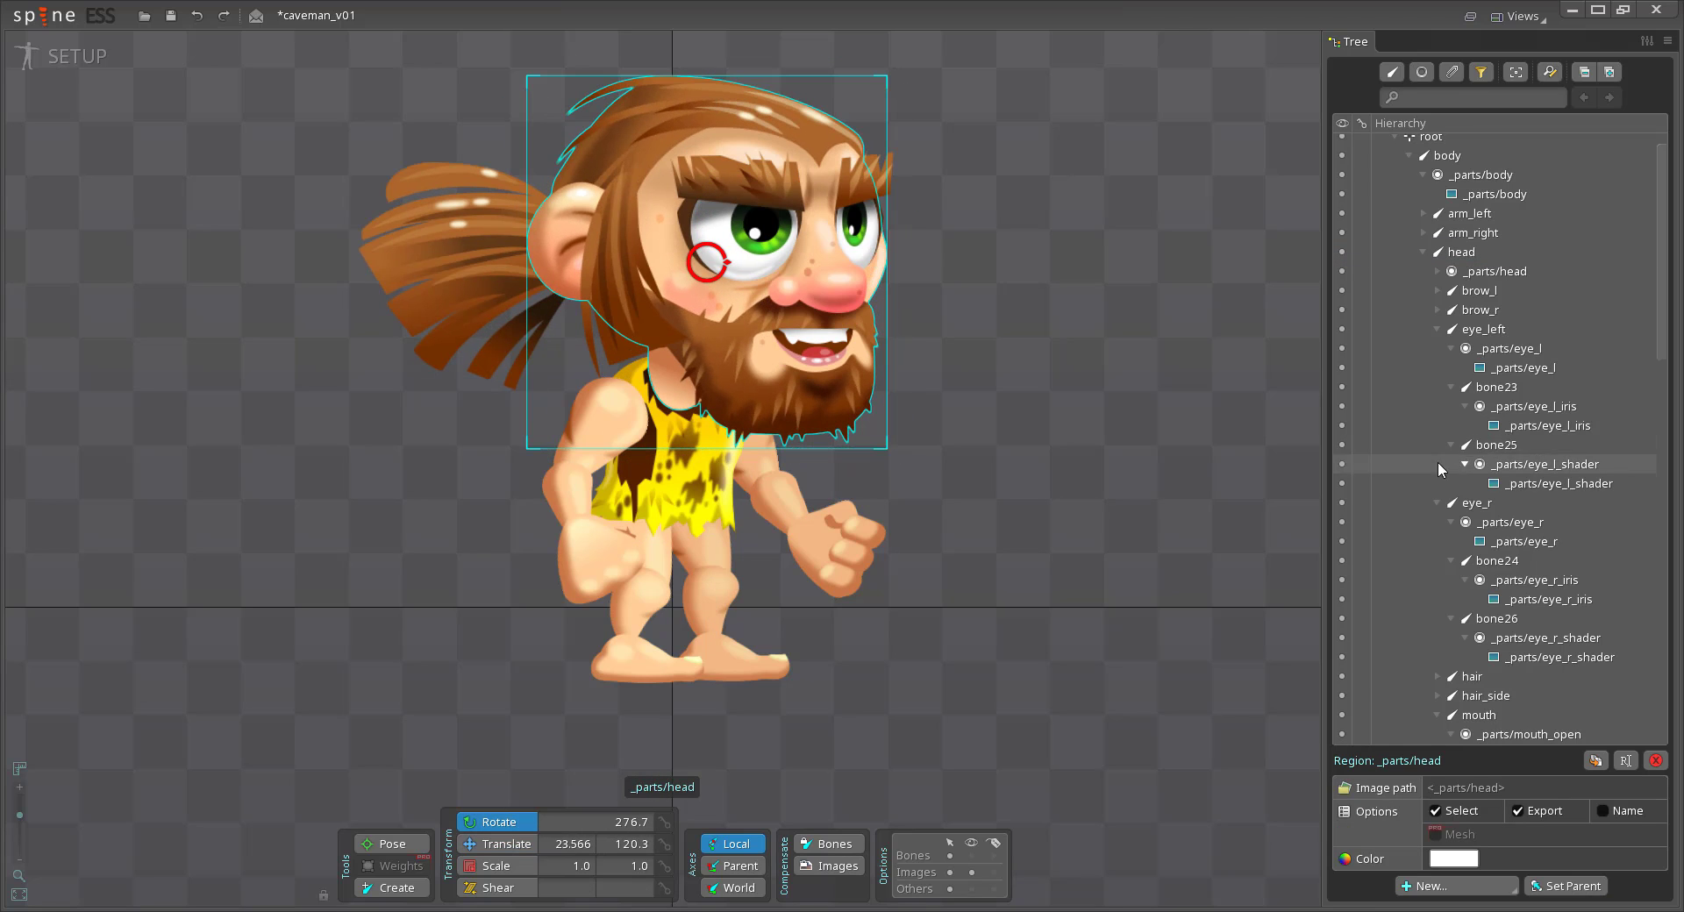
pyautogui.click(1436, 329)
pyautogui.click(1461, 251)
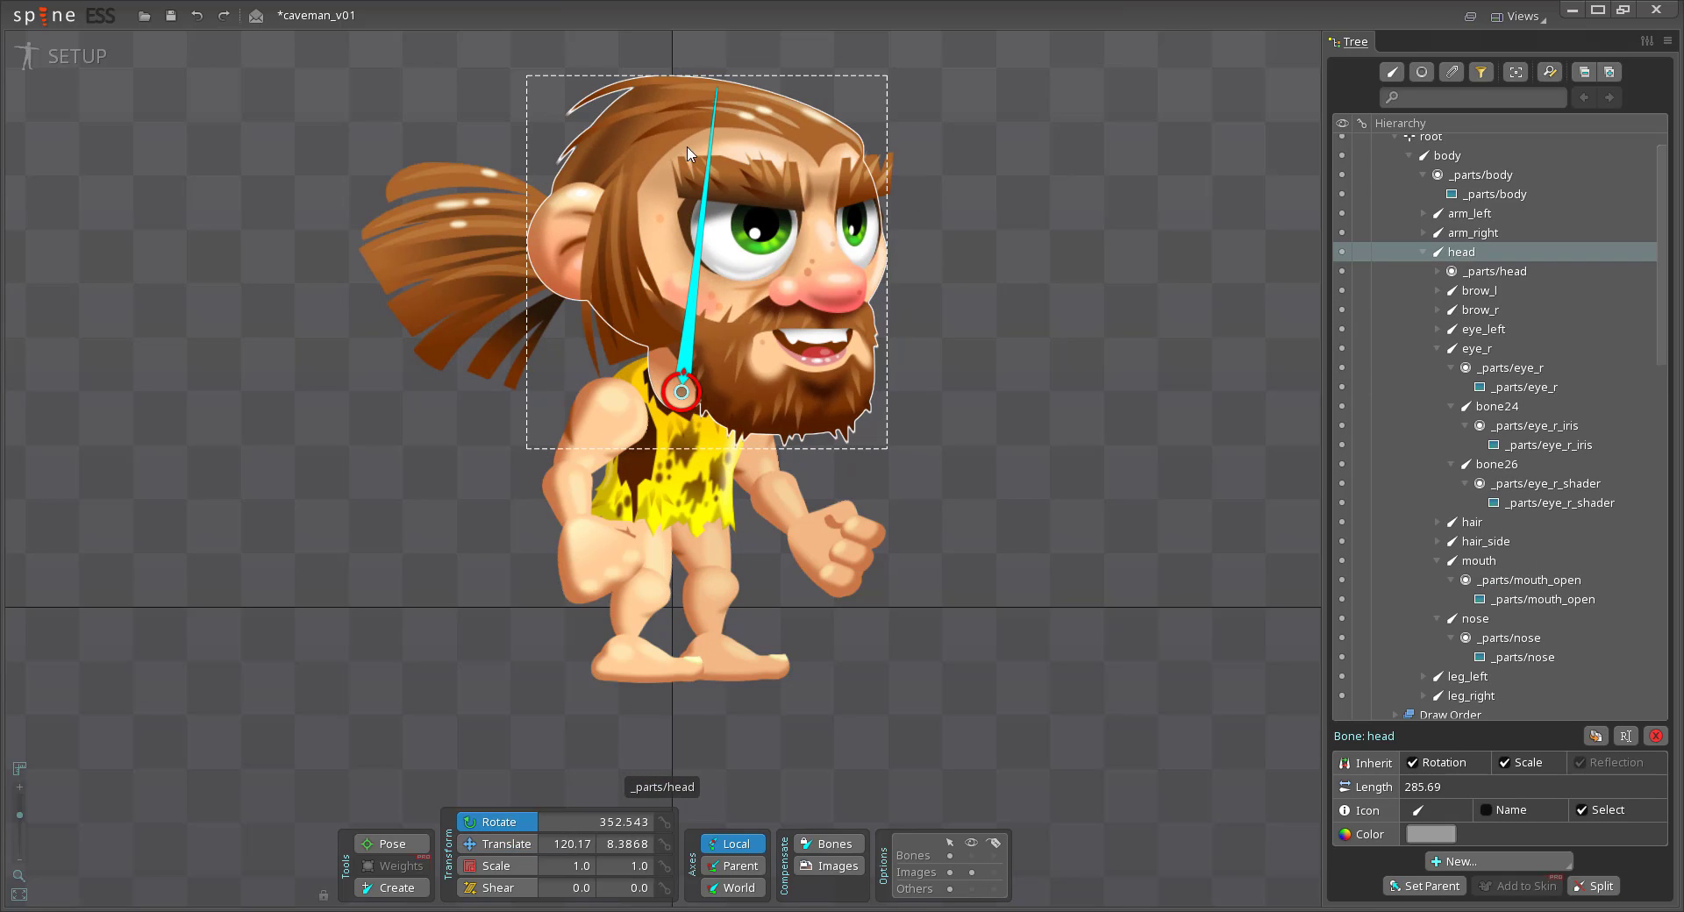
pyautogui.moveTo(715, 112); pyautogui.dragTo(639, 129)
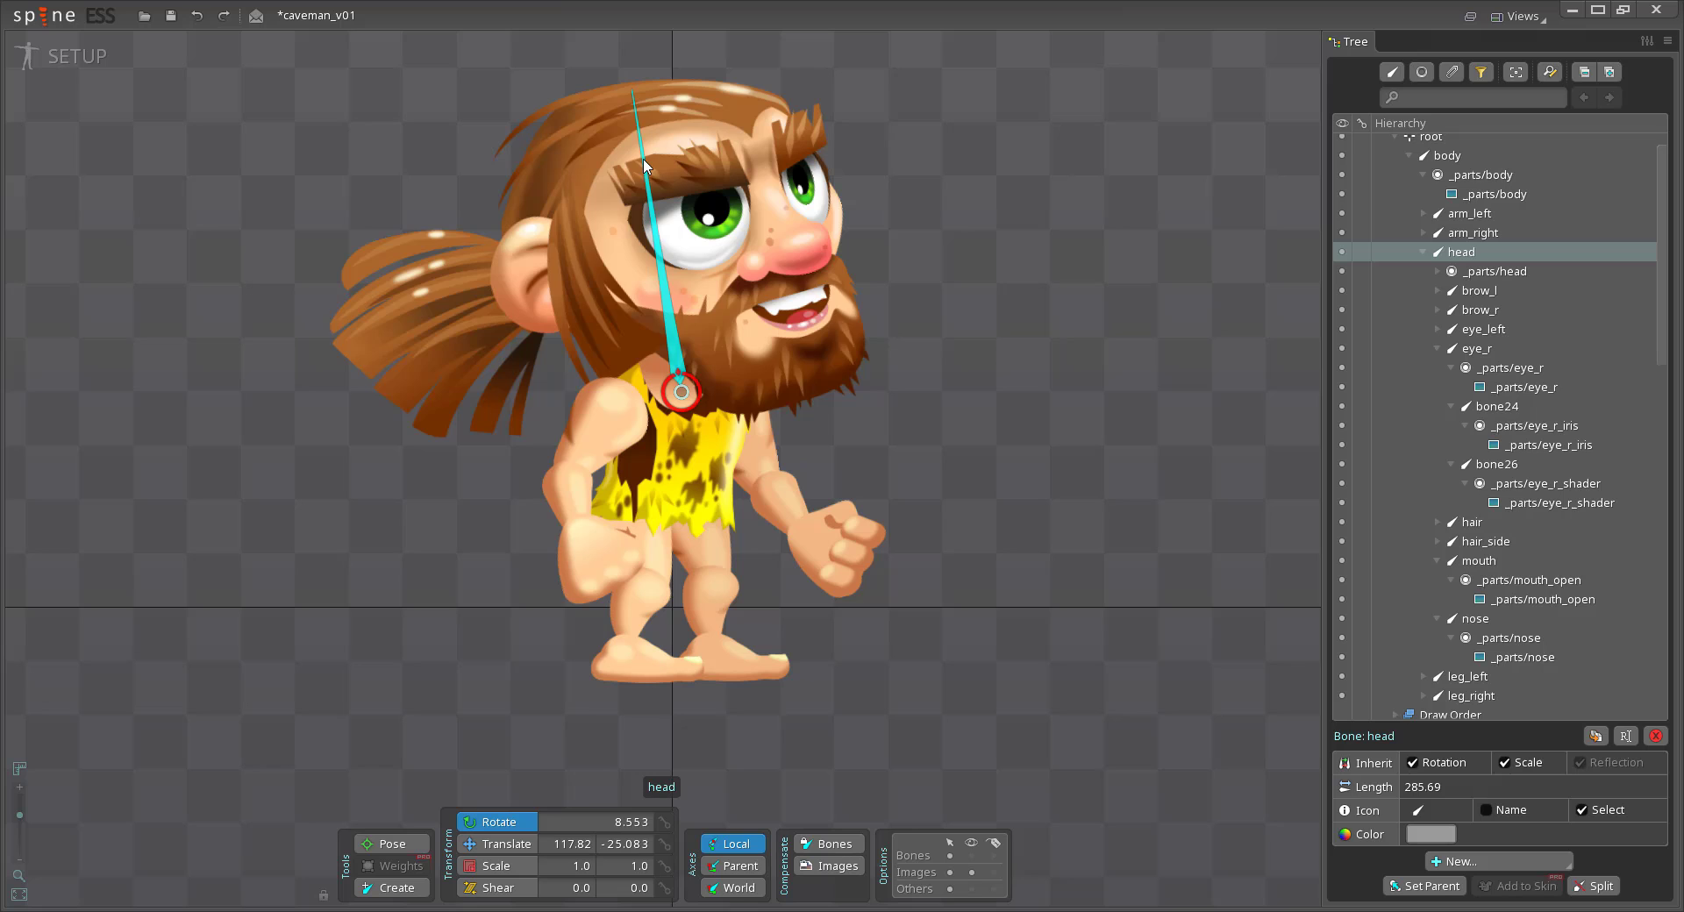
pyautogui.hotkey('ctrl', 'z')
pyautogui.click(674, 458)
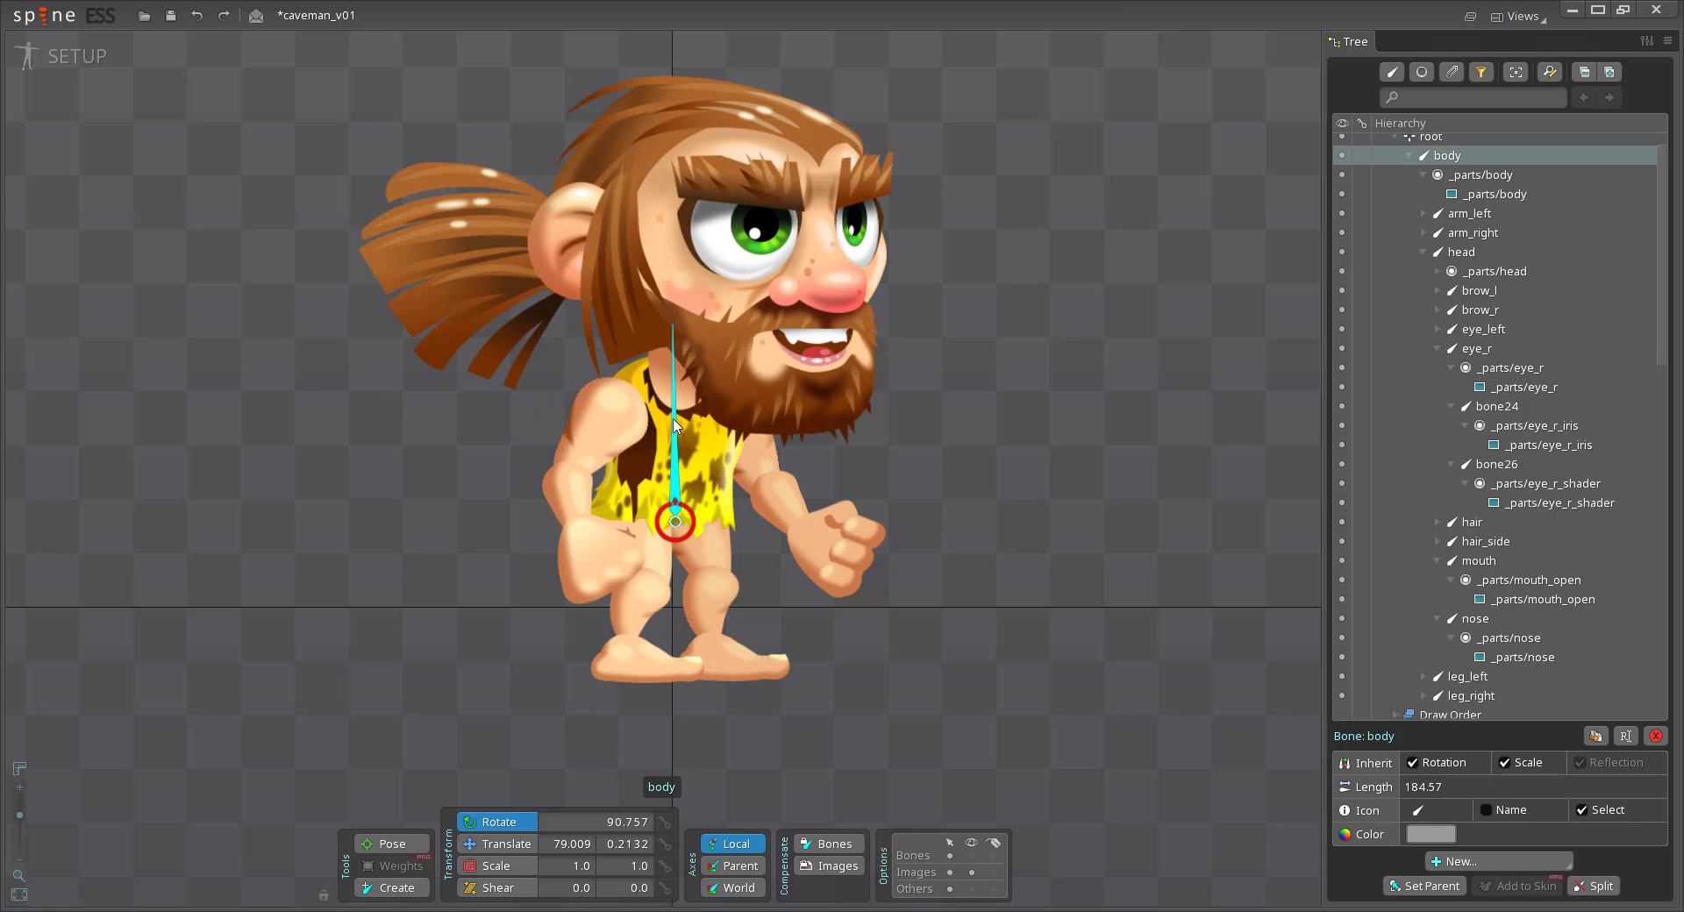
pyautogui.moveTo(674, 424); pyautogui.dragTo(619, 380)
pyautogui.hotkey('ctrl', 'z')
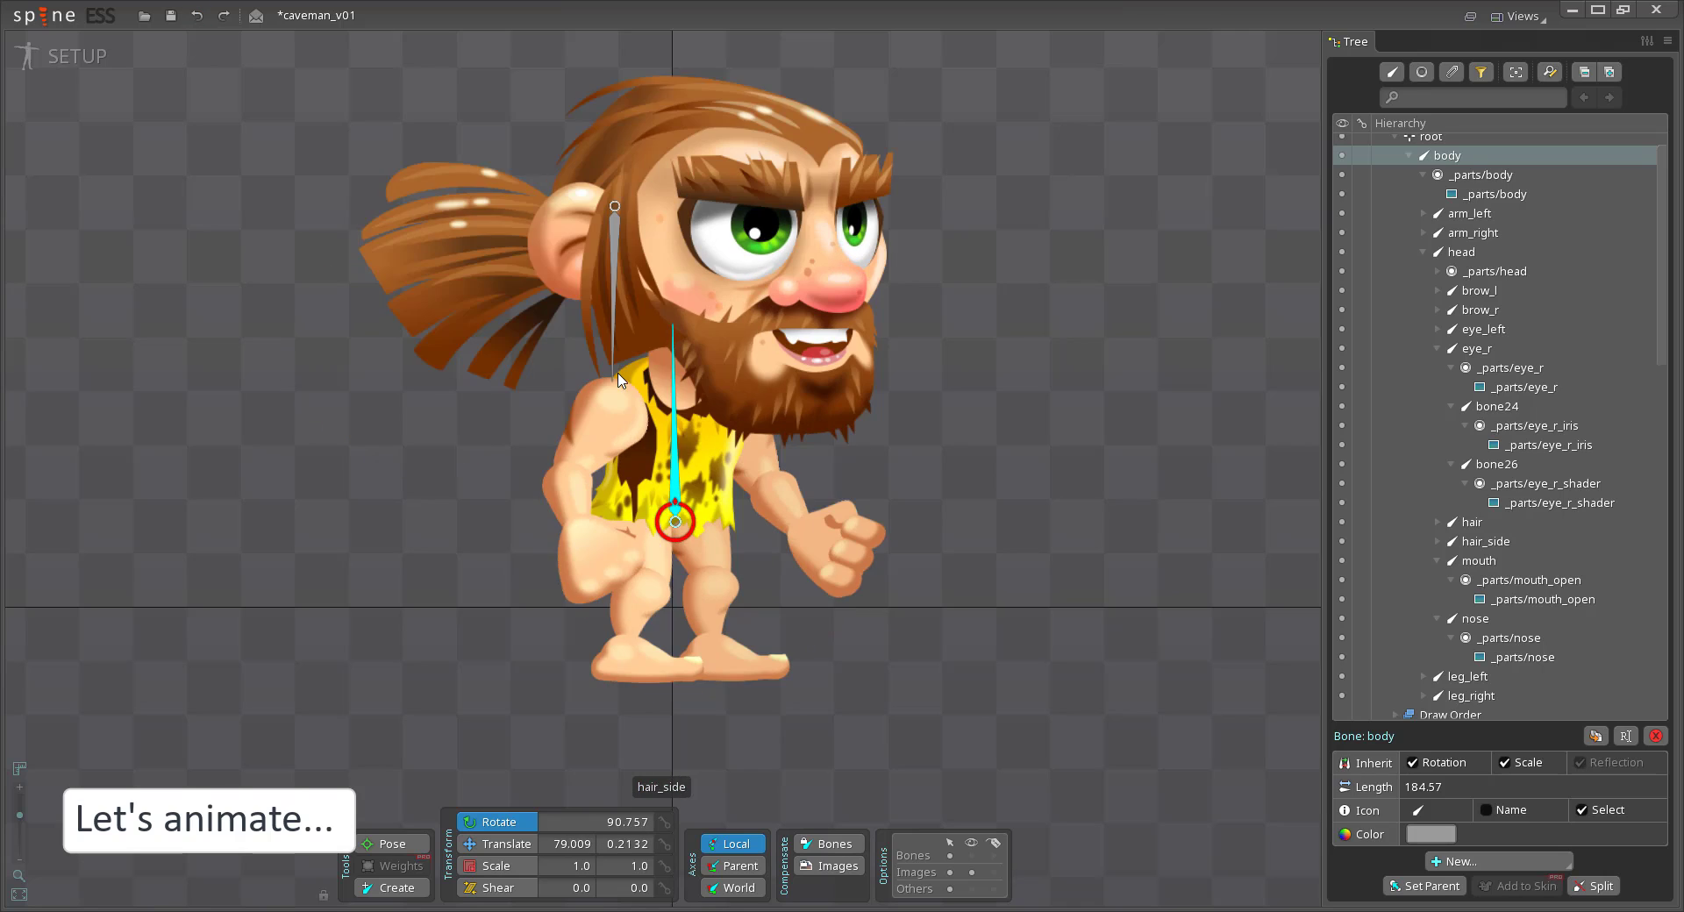
# Move the body bone up to a translation of 149.08 so the feet stand on the ground line
pyautogui.hotkey('ctrl', 'z')
pyautogui.hotkey('ctrl', 'z')
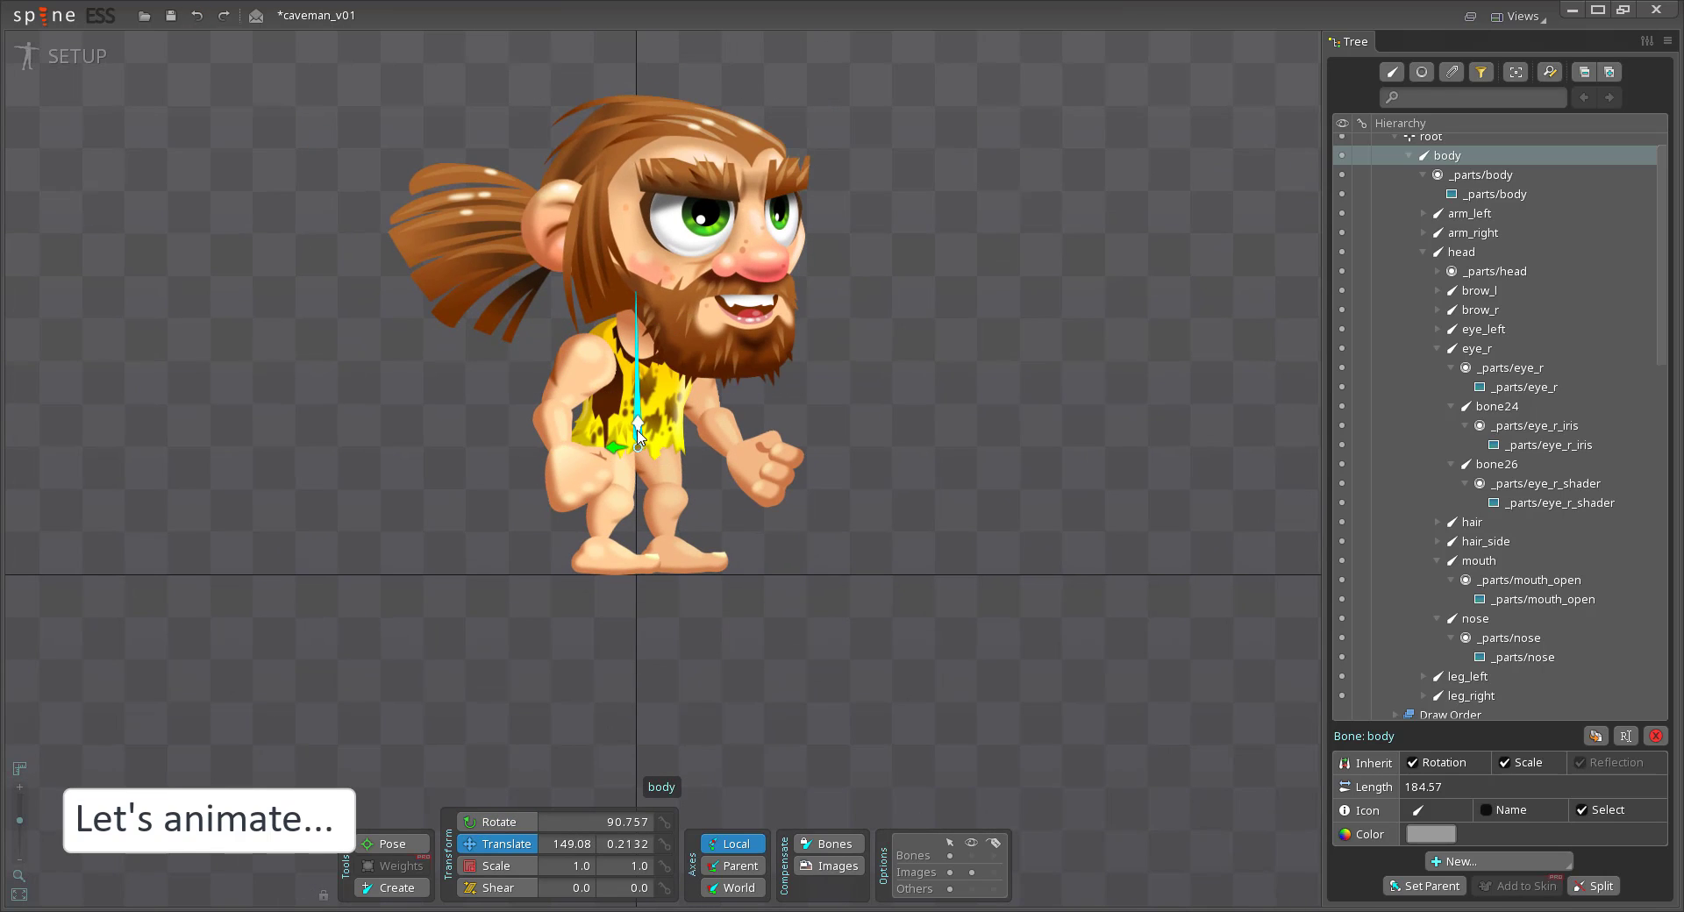
pyautogui.click(728, 181)
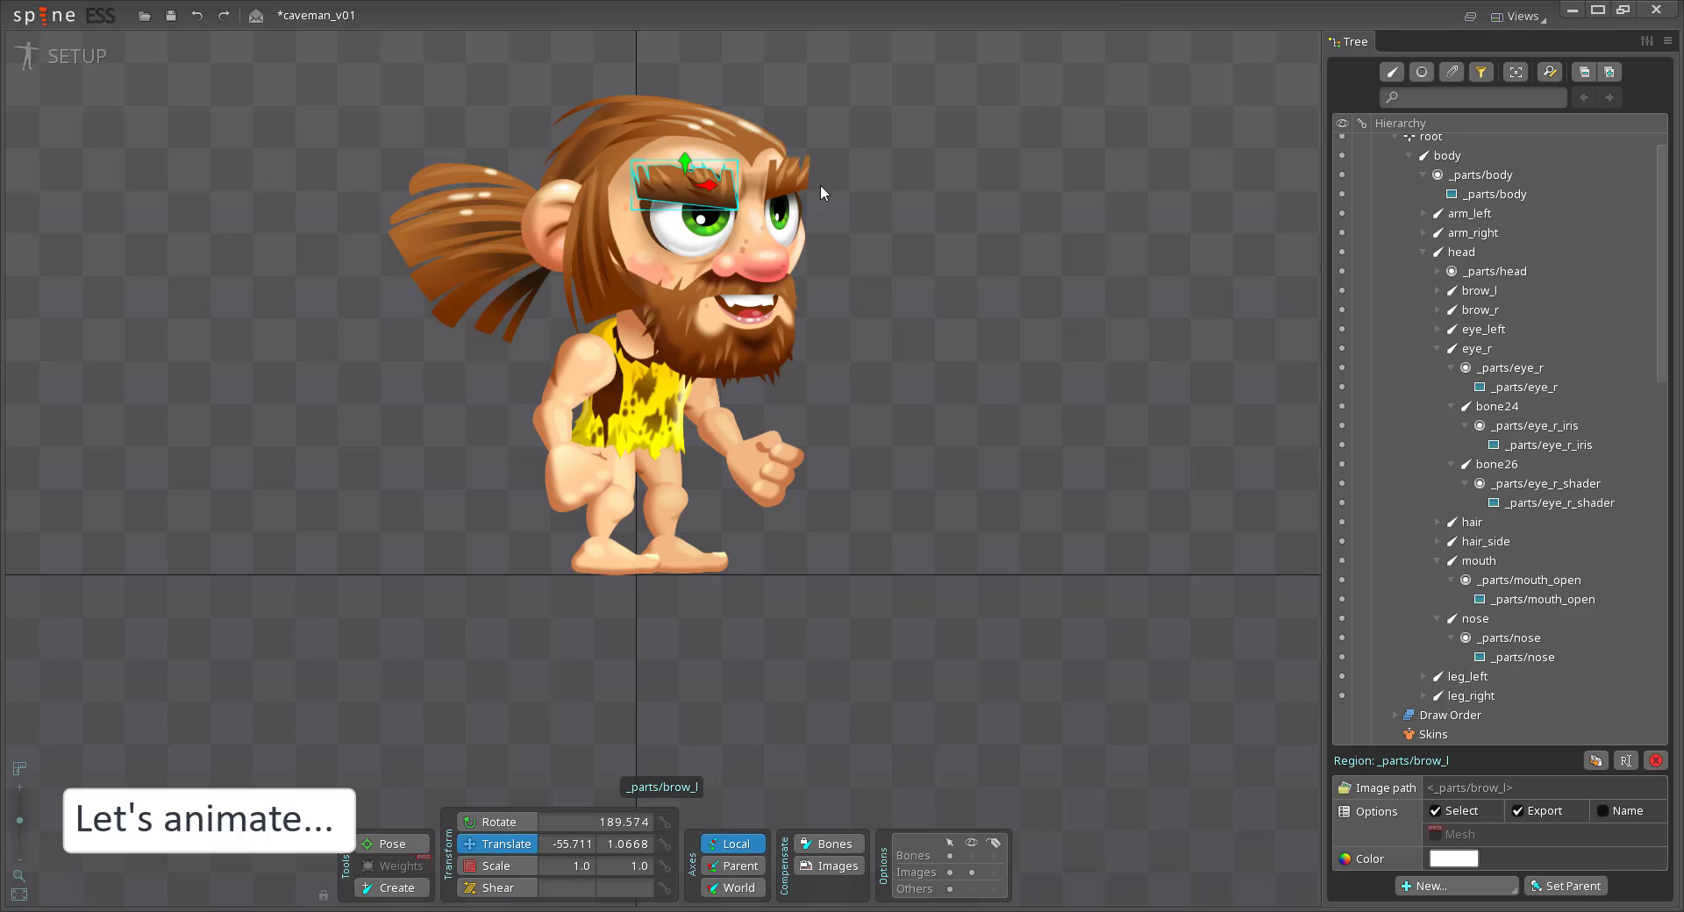
pyautogui.click(752, 200)
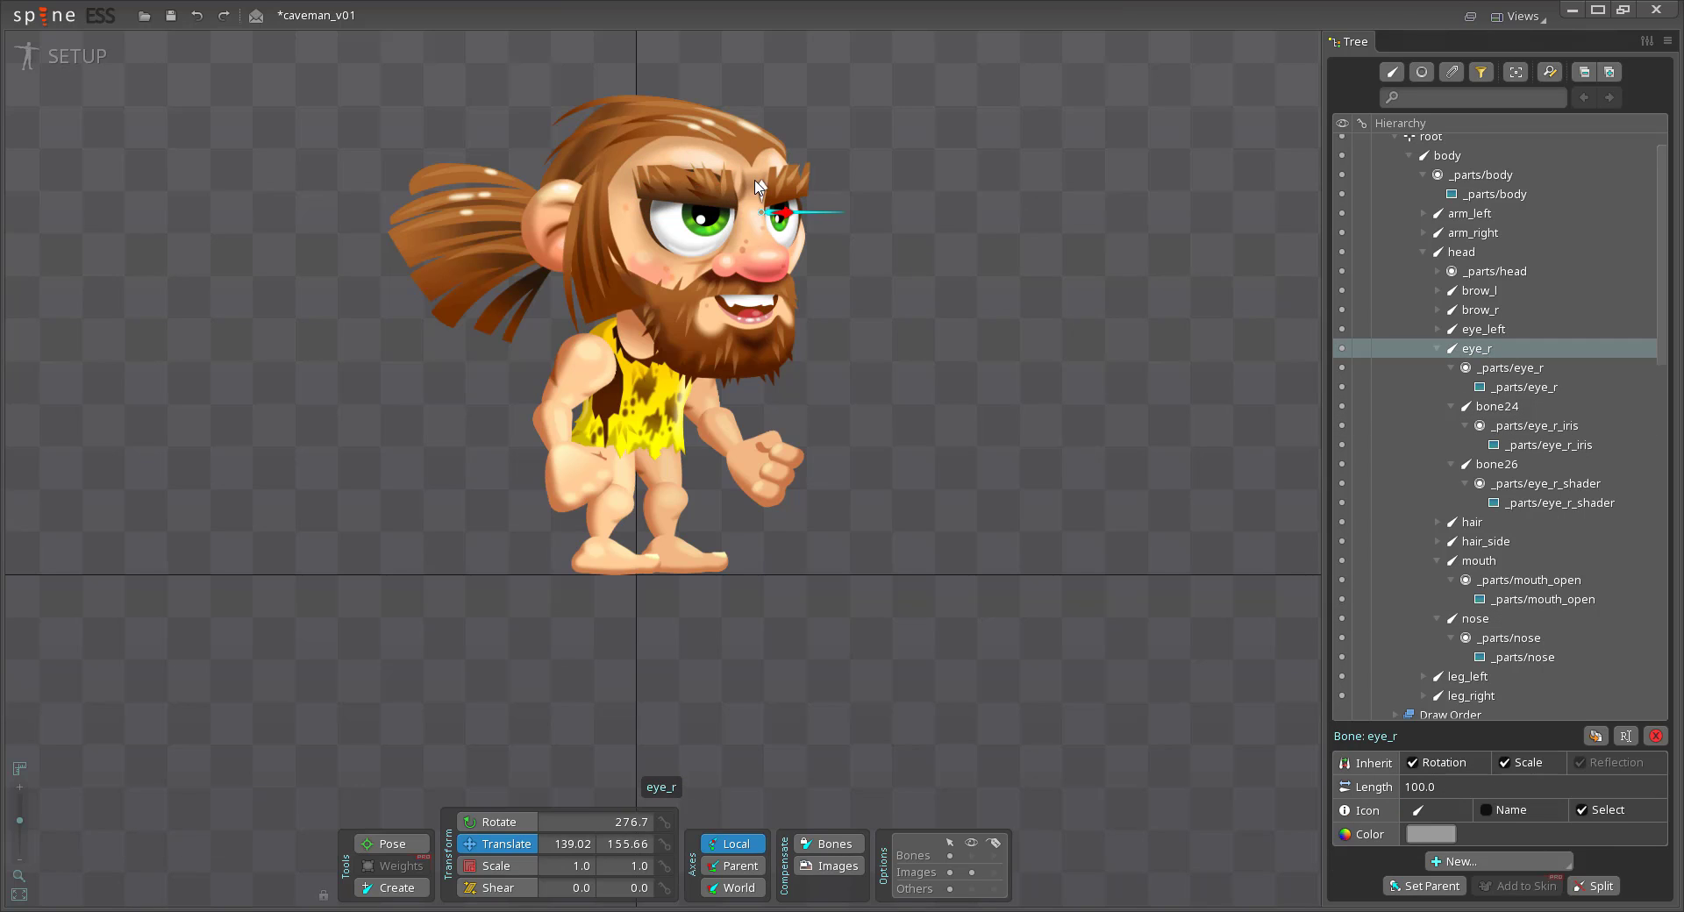
pyautogui.click(733, 215)
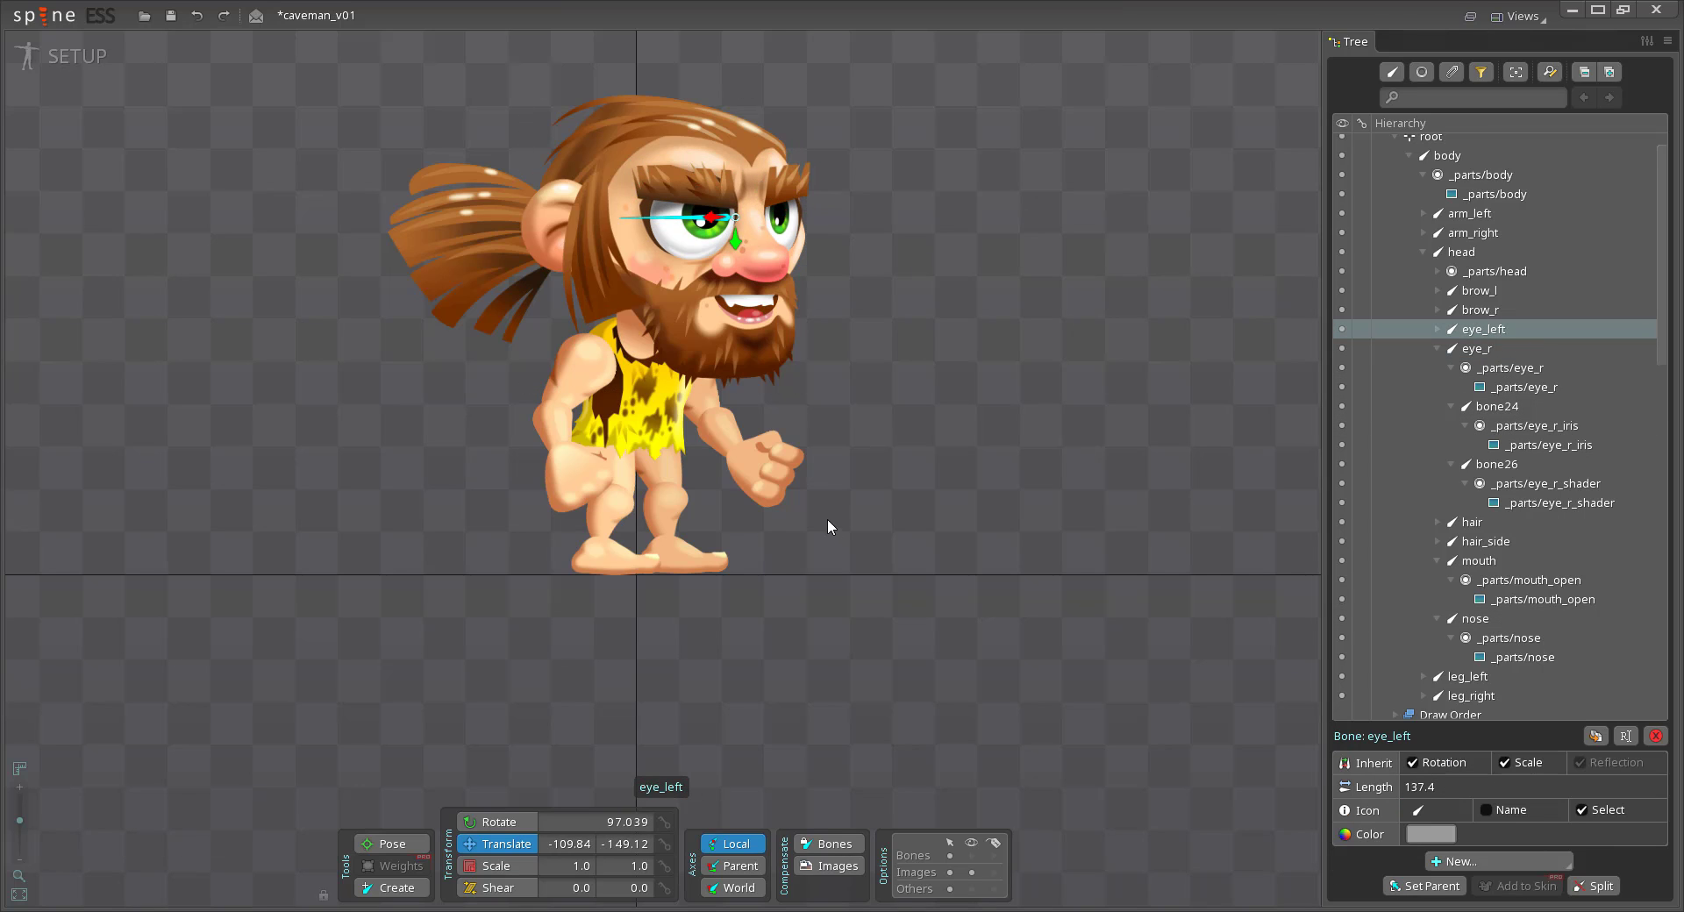
# Refine the arm pose, rotating arm_right to about 189 degrees and its forearm bone to about 22 degrees
pyautogui.click(710, 422)
pyautogui.click(702, 419)
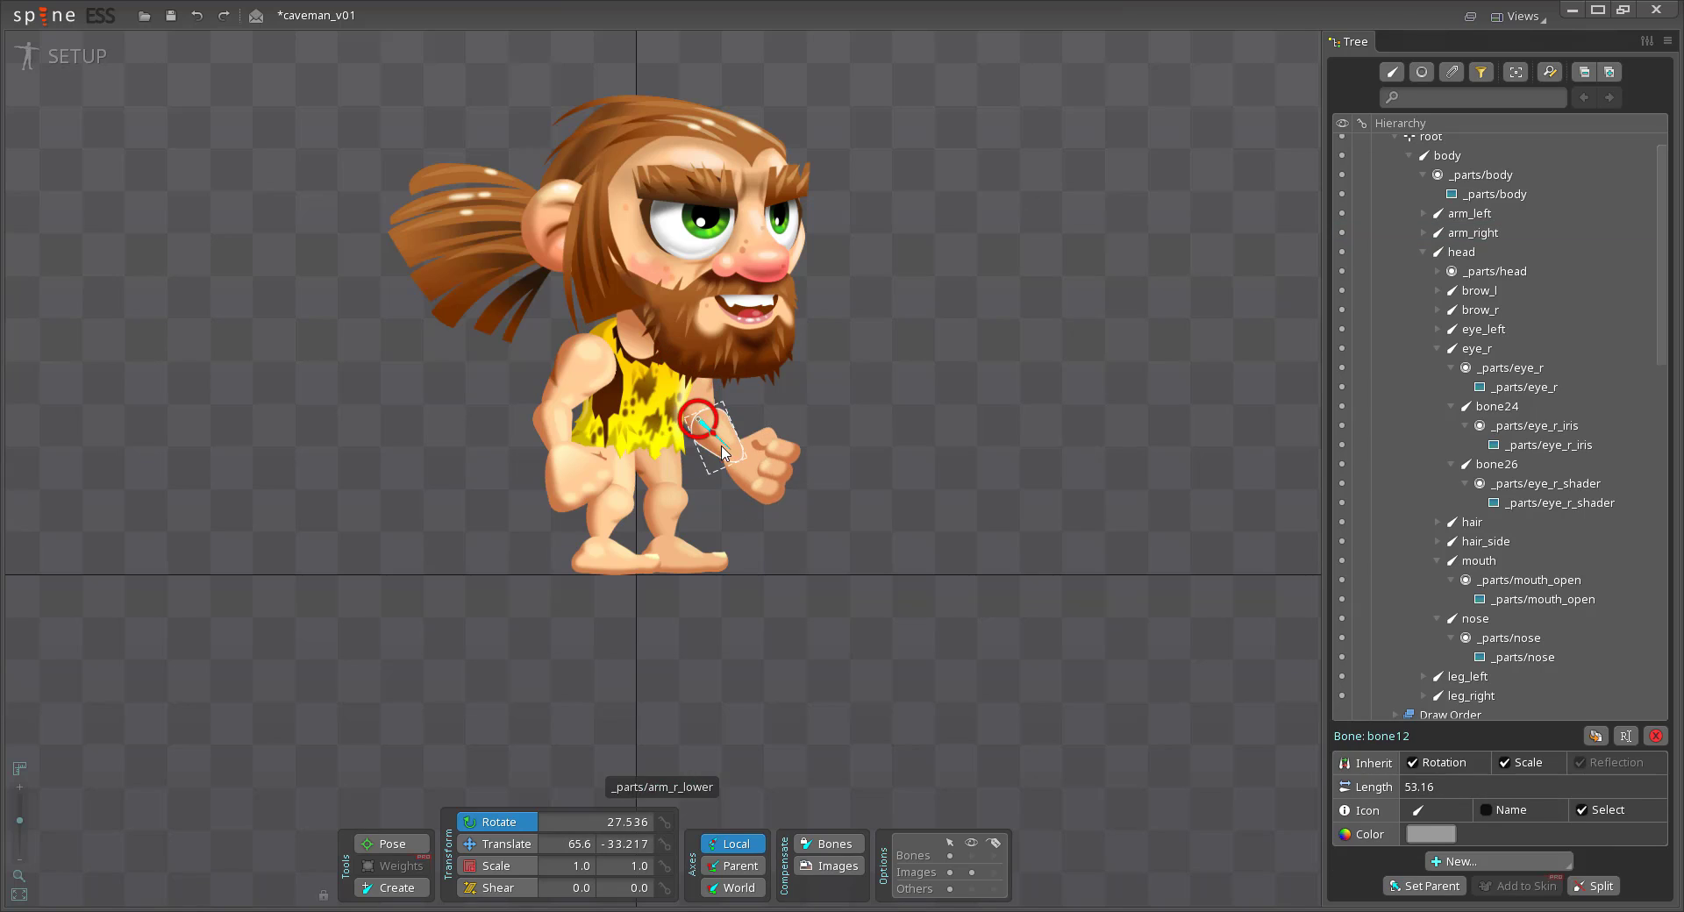
pyautogui.click(574, 439)
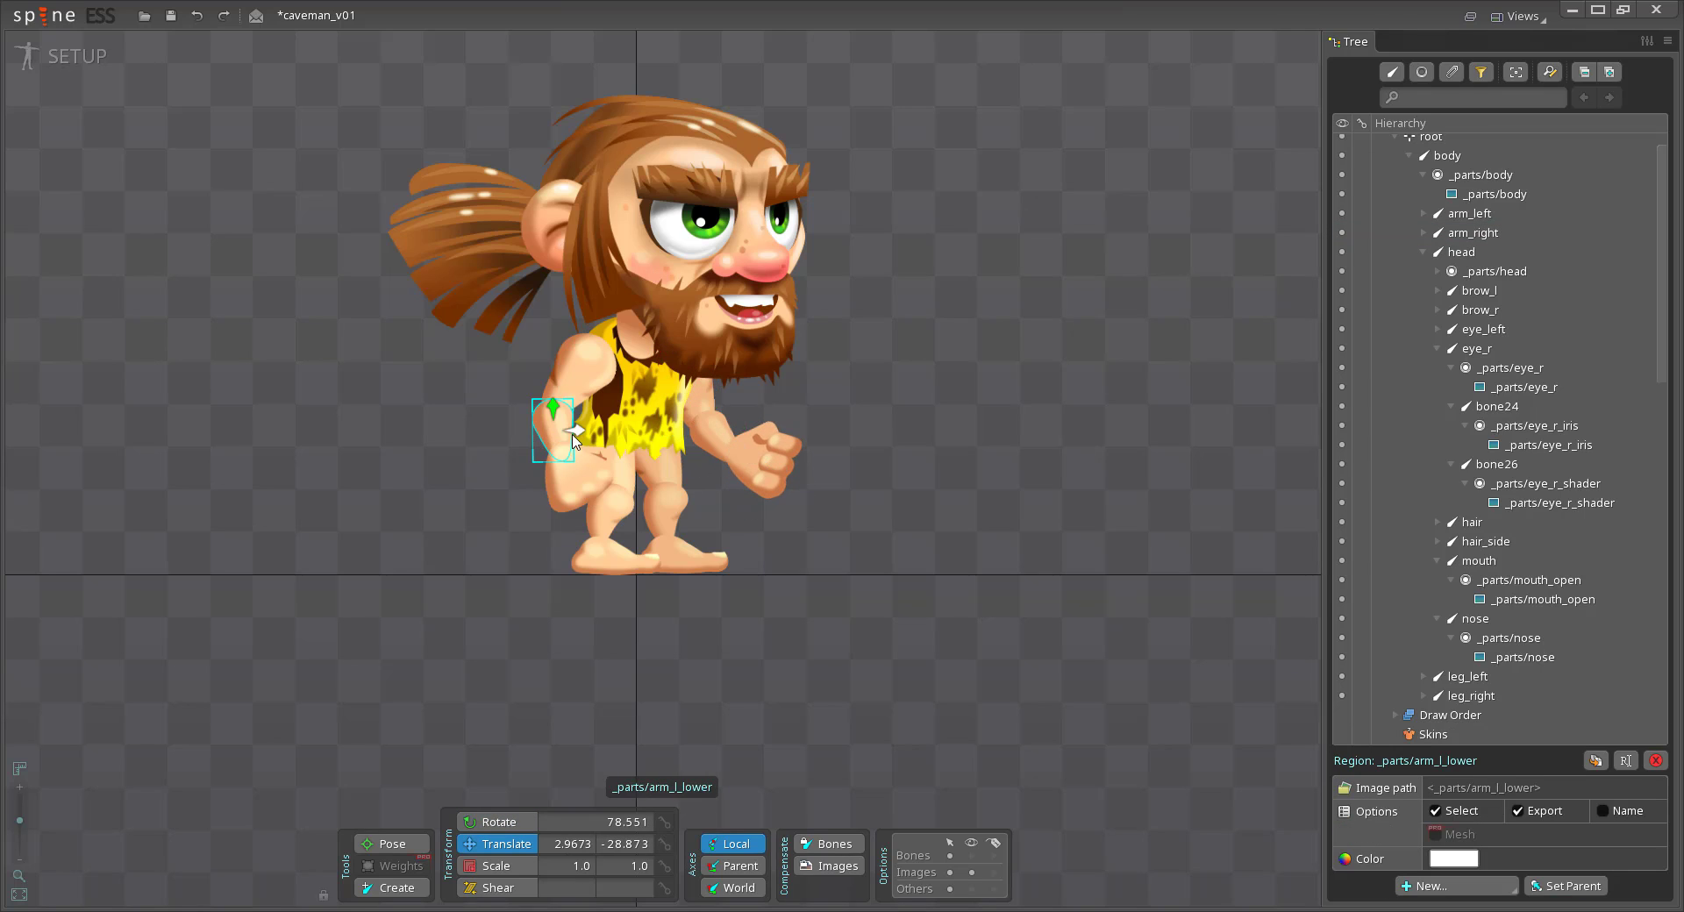
pyautogui.click(554, 428)
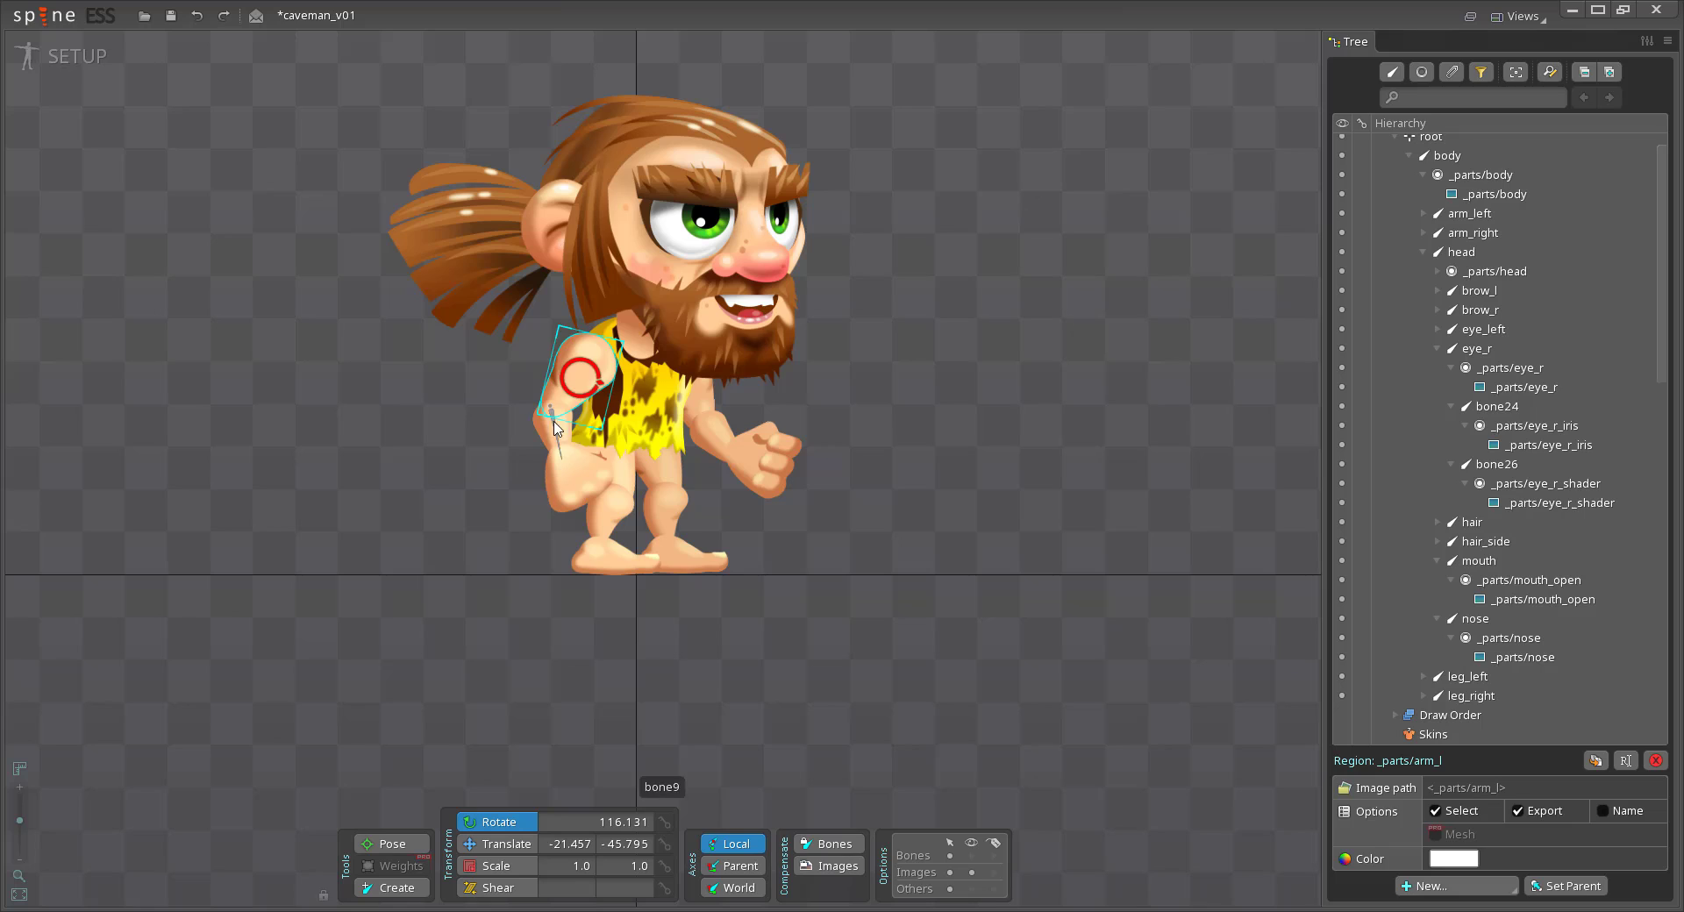
pyautogui.click(561, 454)
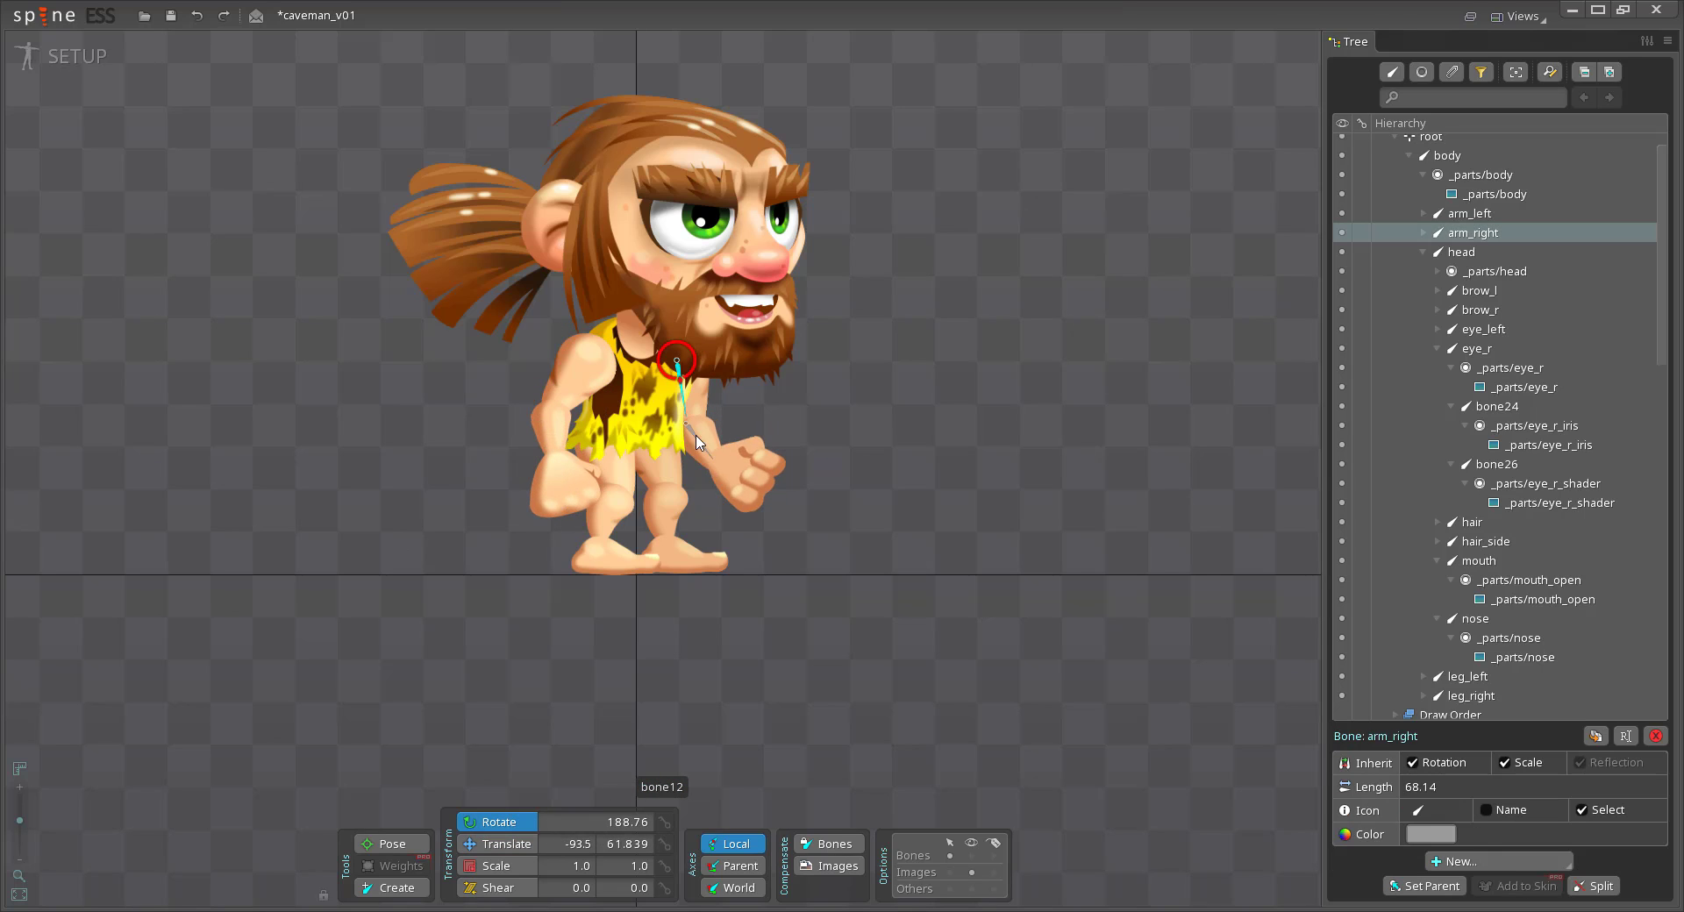
pyautogui.click(699, 446)
# Switch to Animate mode and key the body bone's translation at frames 0, 19 and 40
pyautogui.click(77, 55)
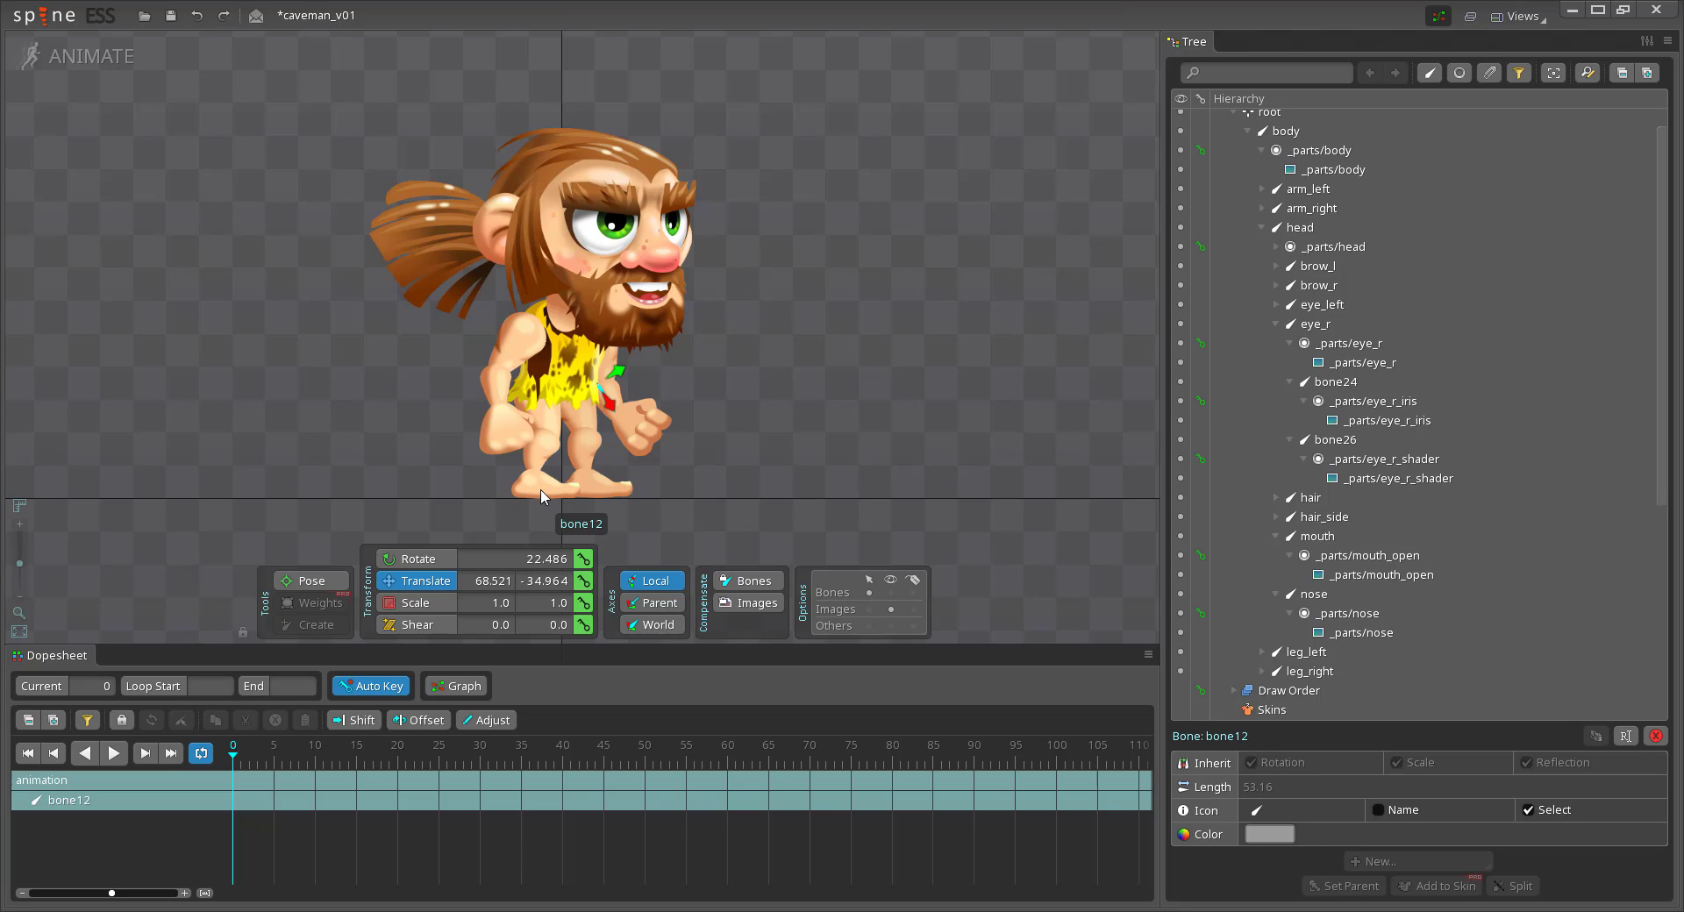
pyautogui.click(568, 368)
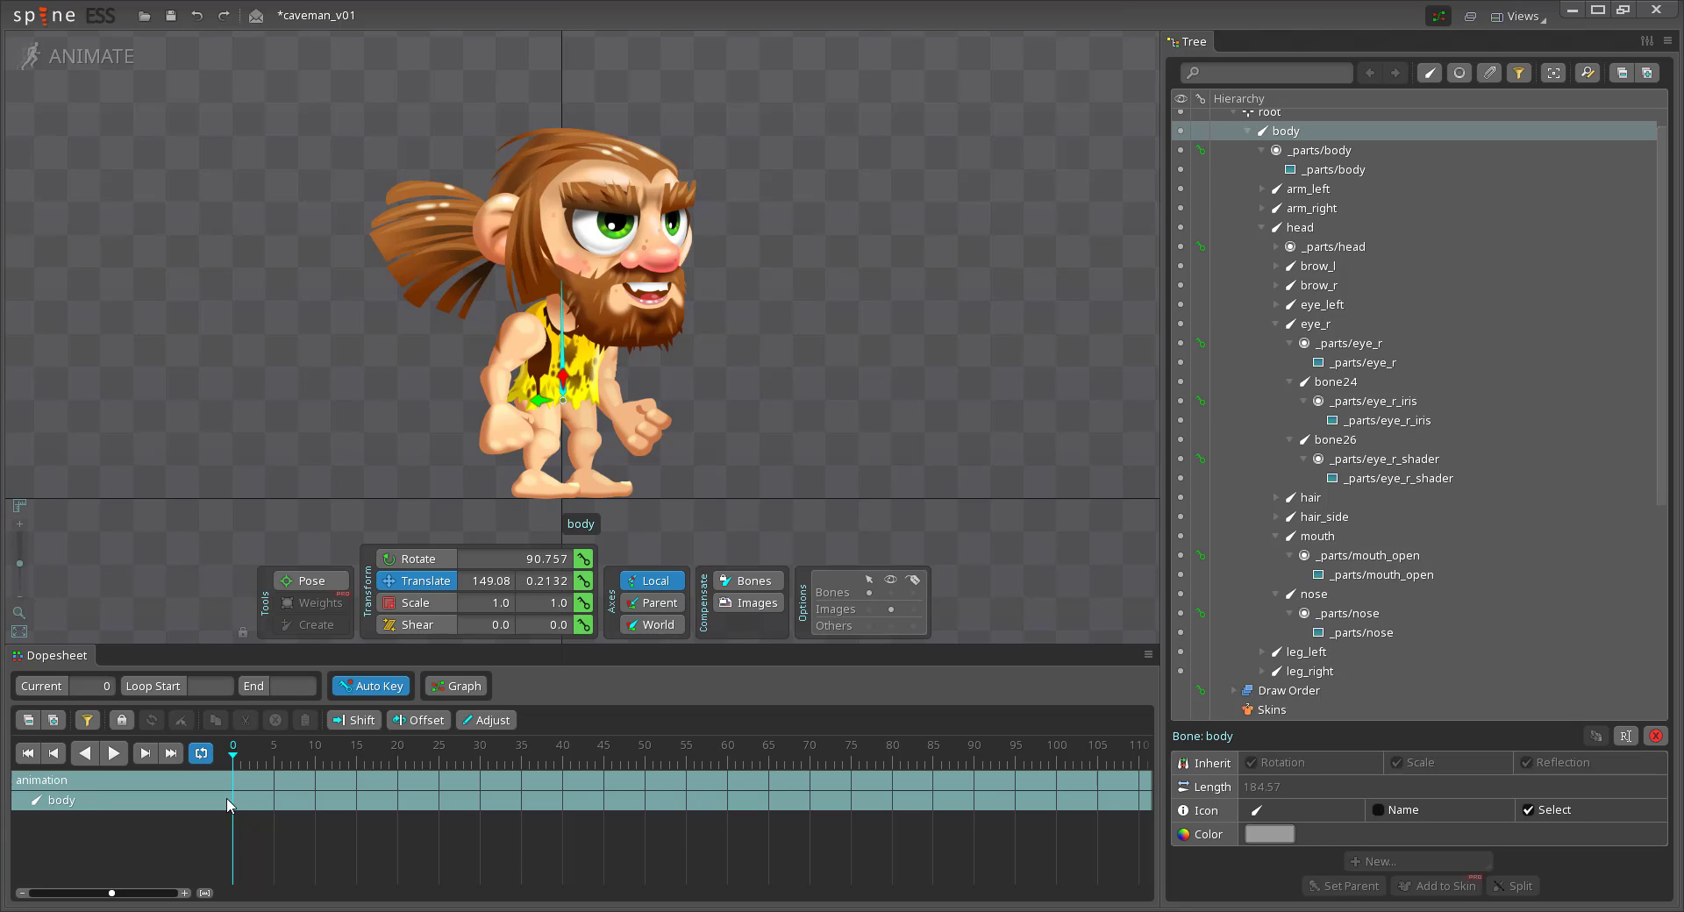
pyautogui.click(582, 581)
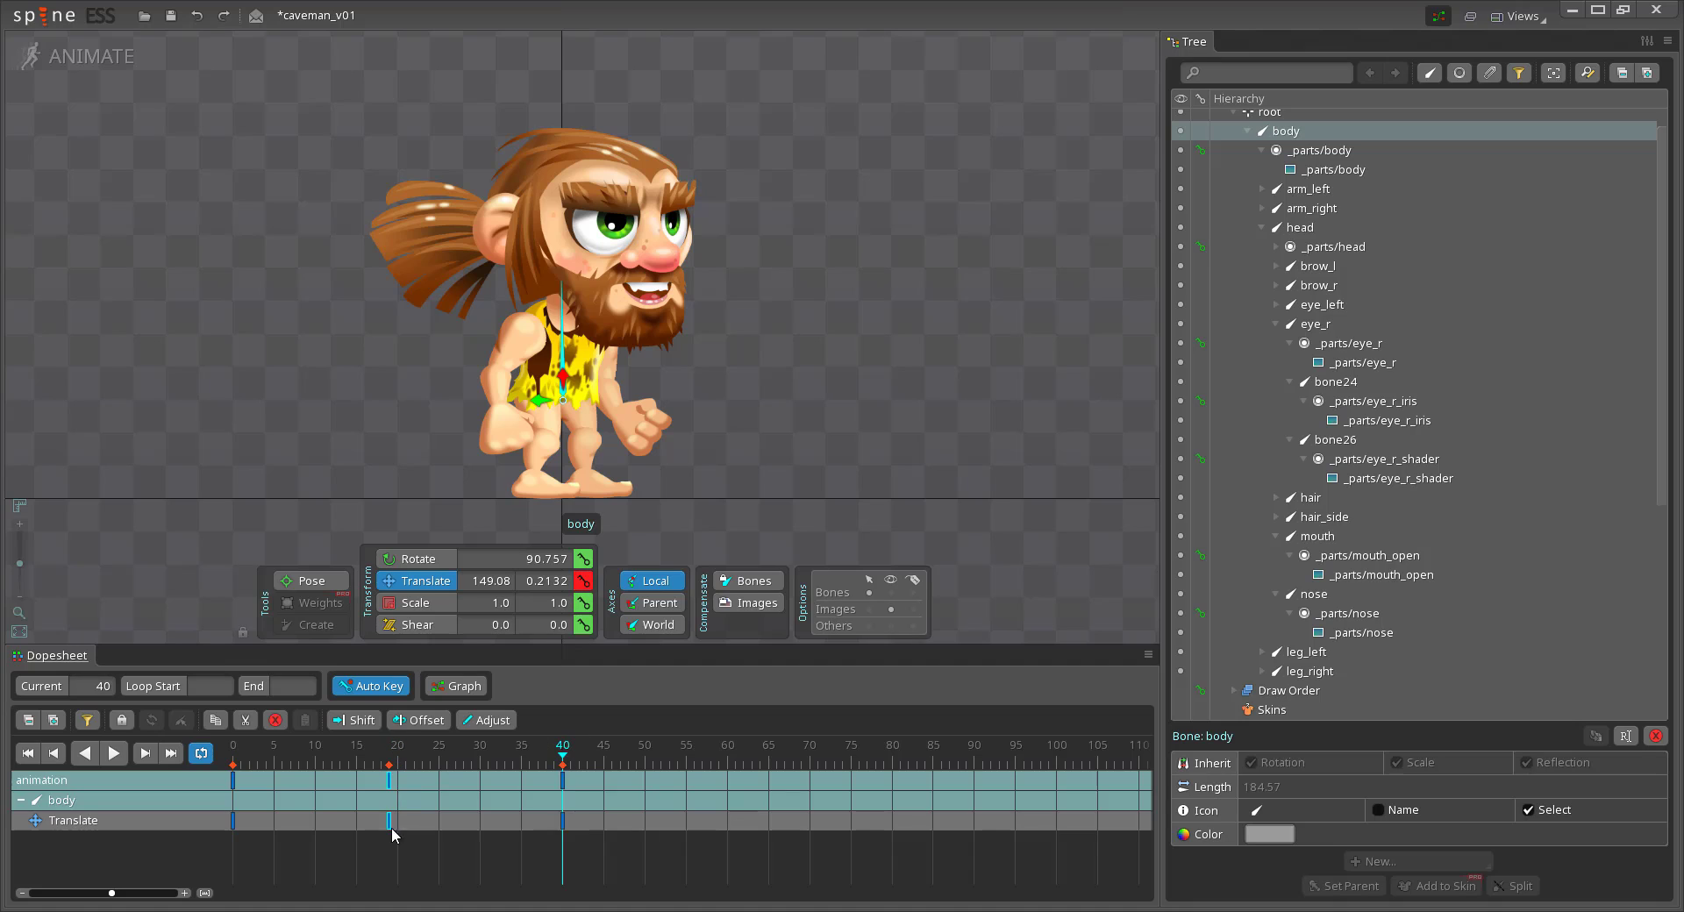
# Squash the body bone slightly with Scale at frame 19 and key its scale at frame 0
pyautogui.press('x')
pyautogui.moveTo(563, 369); pyautogui.dragTo(562, 383)
pyautogui.press('c')
pyautogui.press('v')
pyautogui.press('d')
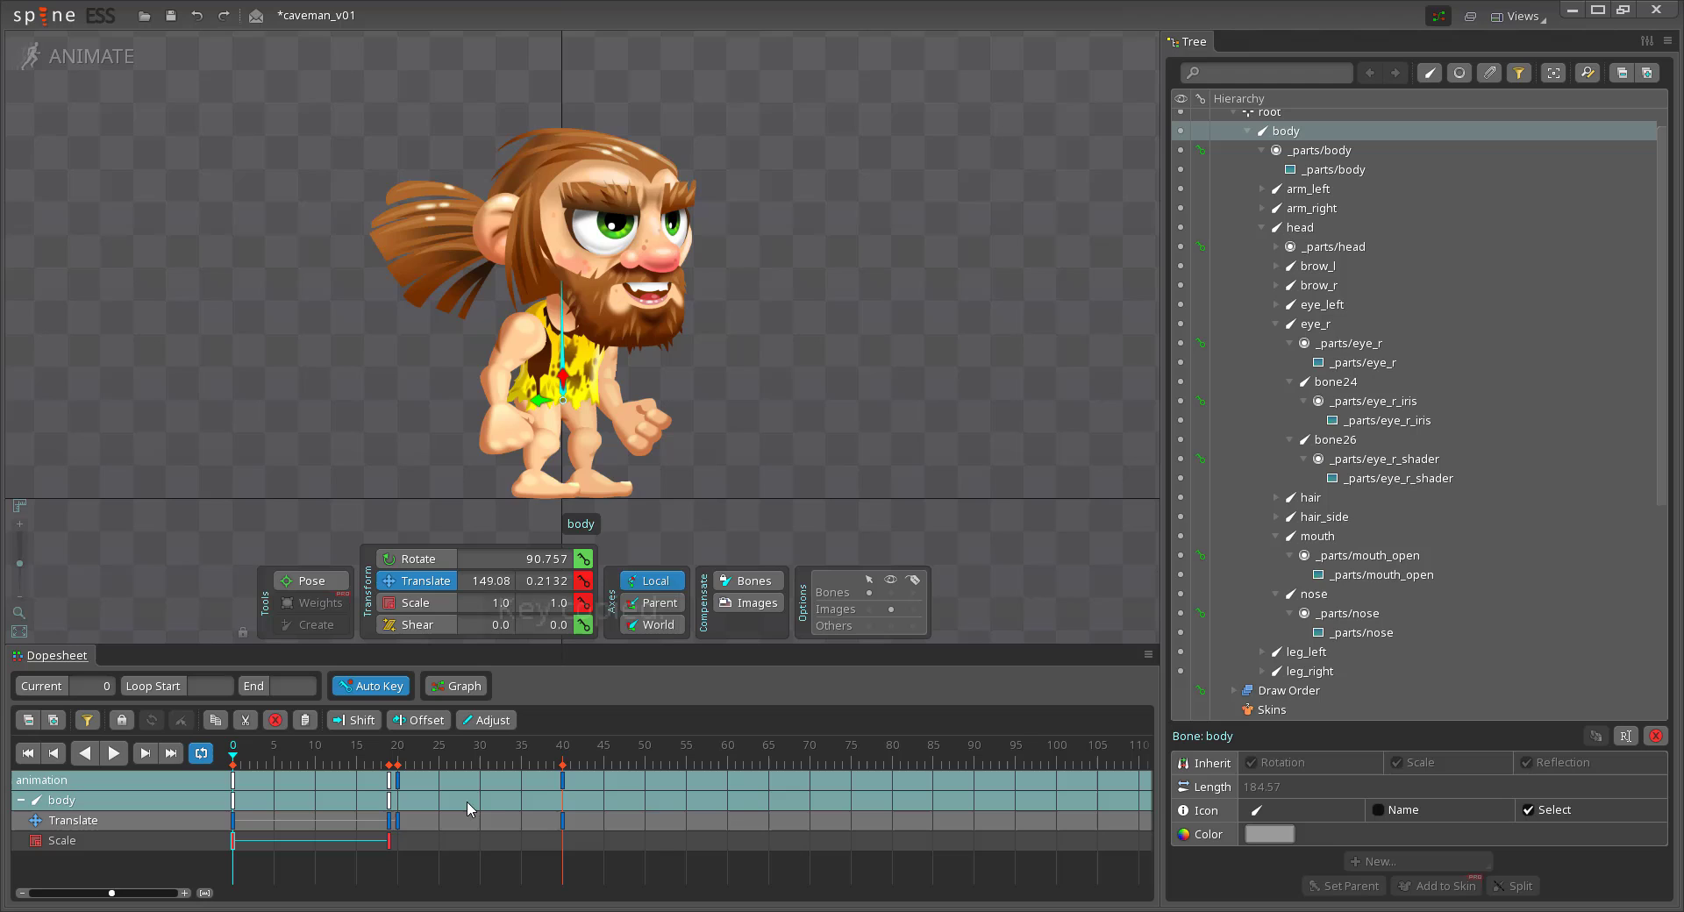
# Paste the copied start pose keys at frame 40, move the frame 19 keys to frame 20 and play the animation
pyautogui.click(563, 782)
pyautogui.hotkey('ctrl', 'v')
pyautogui.moveTo(390, 785); pyautogui.dragTo(398, 786)
pyautogui.click(114, 755)
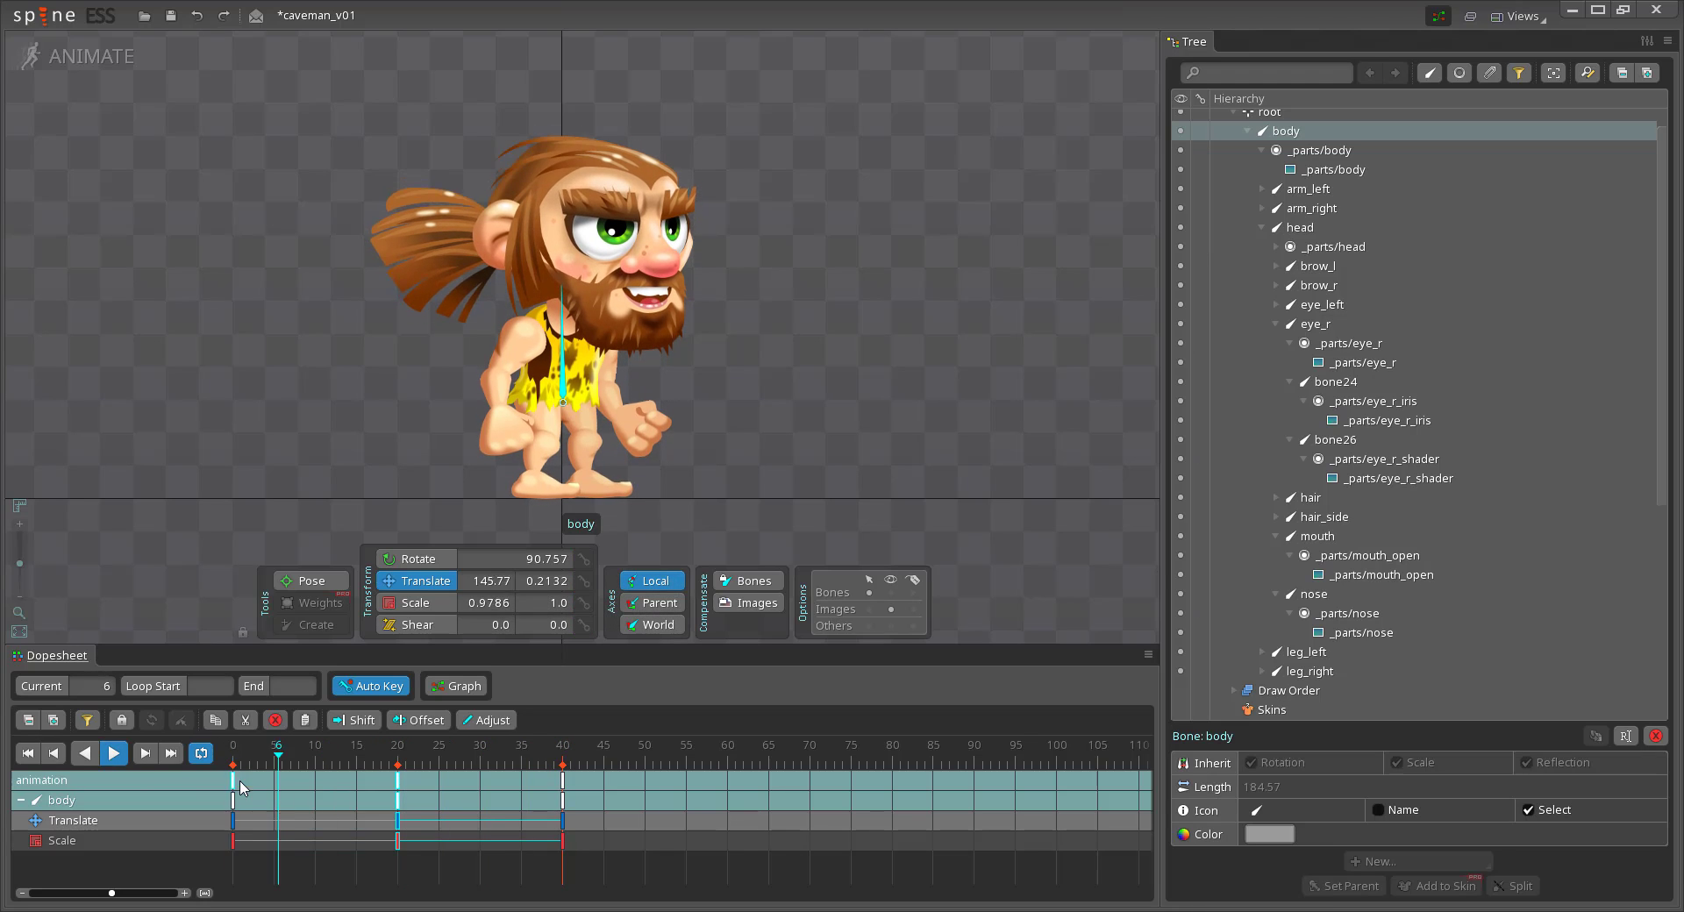
# Refine the body bone's scale at frame 20 and play the animation to check it
pyautogui.press('d')
pyautogui.click(398, 843)
pyautogui.press('x')
pyautogui.moveTo(566, 385); pyautogui.dragTo(566, 388)
pyautogui.press('v')
pyautogui.click(116, 757)
pyautogui.click(115, 756)
# Key arm_left's rotation at frames 0 and 40, and rotate the arm slightly at frame 20
pyautogui.click(505, 360)
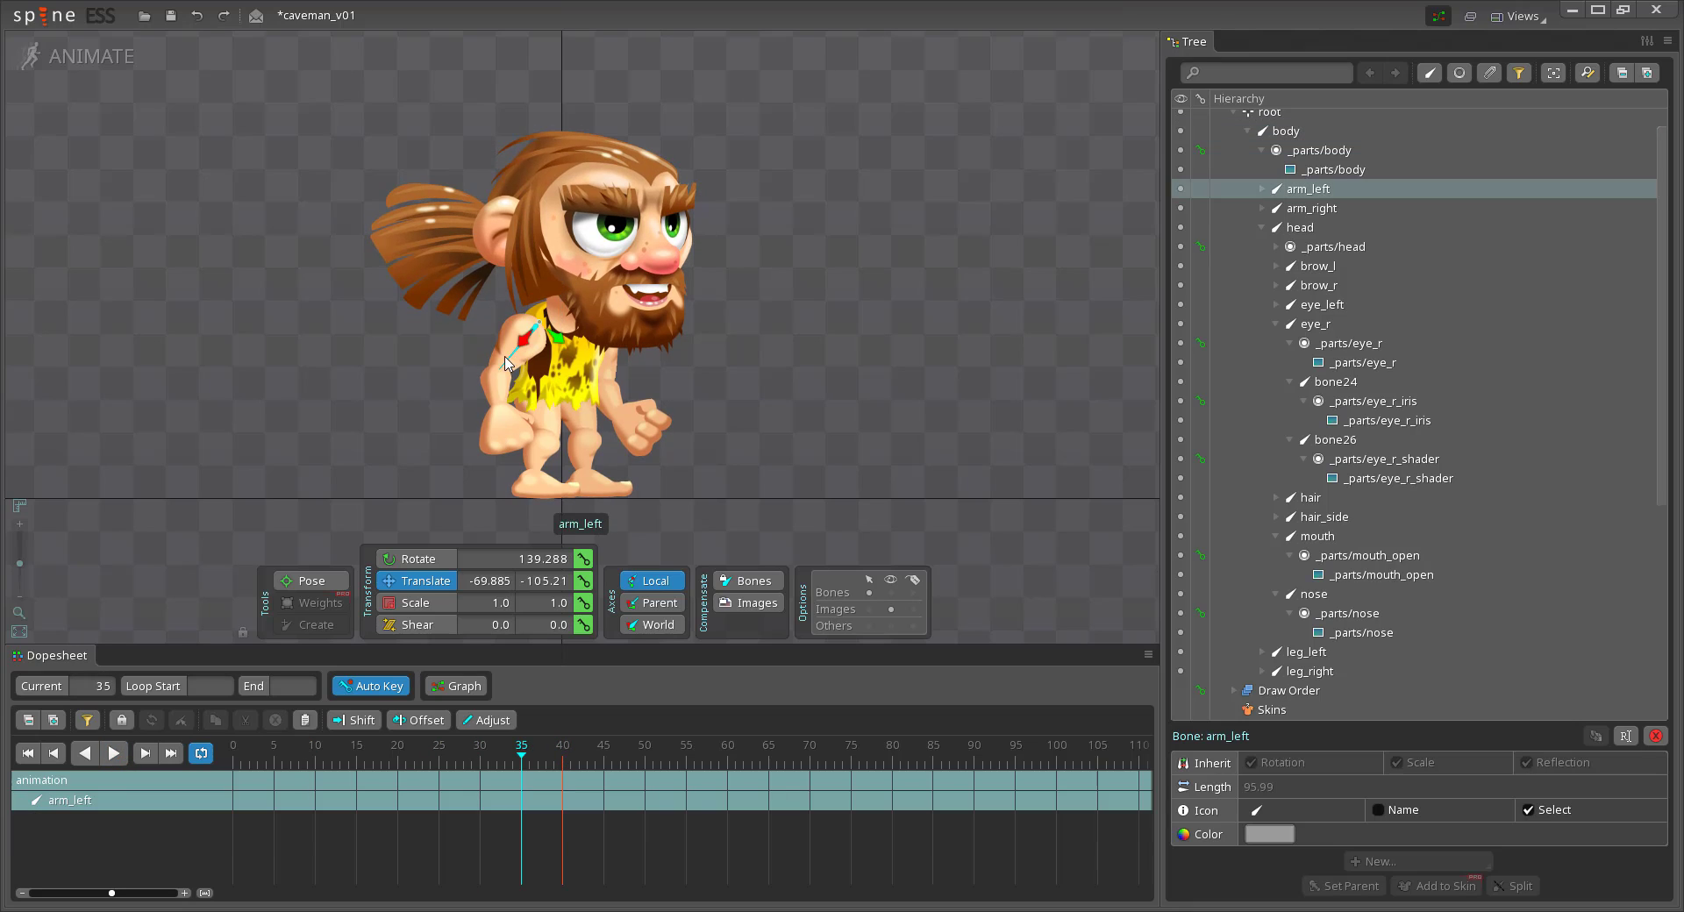
pyautogui.click(228, 760)
pyautogui.click(584, 559)
pyautogui.click(562, 759)
pyautogui.click(584, 560)
pyautogui.click(398, 759)
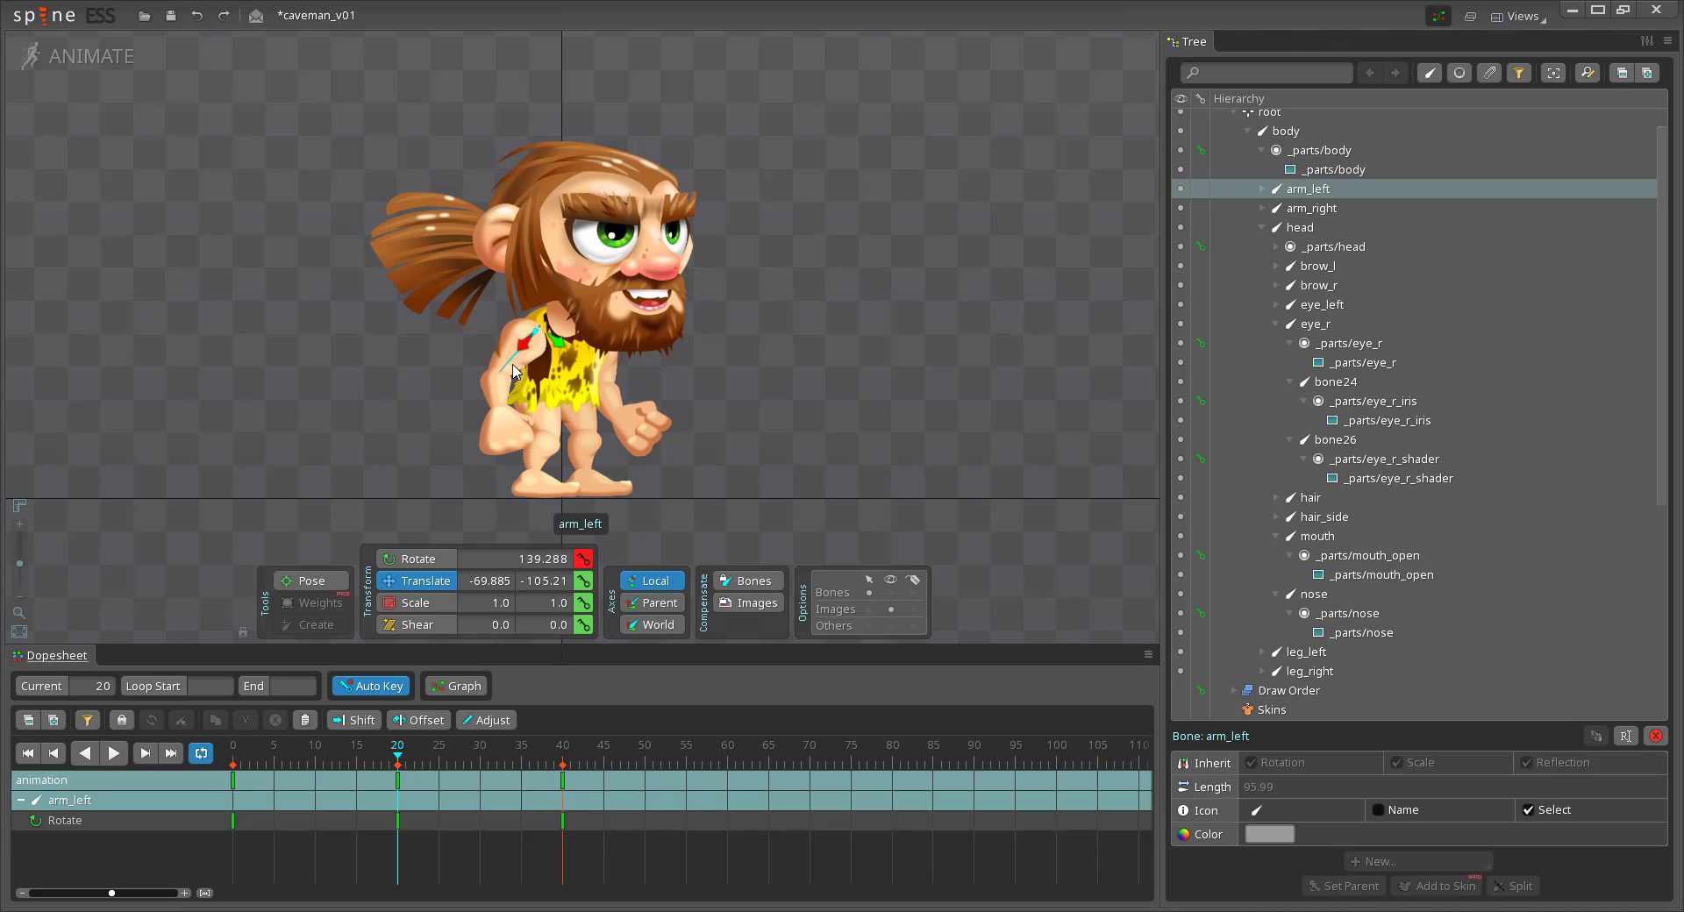
pyautogui.press('c')
pyautogui.moveTo(513, 367); pyautogui.dragTo(507, 420)
# Key the left forearm bone's rotation at frames 0 and 40, and go to frame 20 for the middle pose
pyautogui.click(500, 399)
pyautogui.click(232, 759)
pyautogui.click(584, 560)
pyautogui.click(562, 760)
pyautogui.click(584, 560)
pyautogui.click(399, 759)
# Key arm_right's rotation at frames 0 and 20 and the right forearm's at 0 and 40, lowering the hand at frame 20
pyautogui.click(603, 372)
pyautogui.click(401, 762)
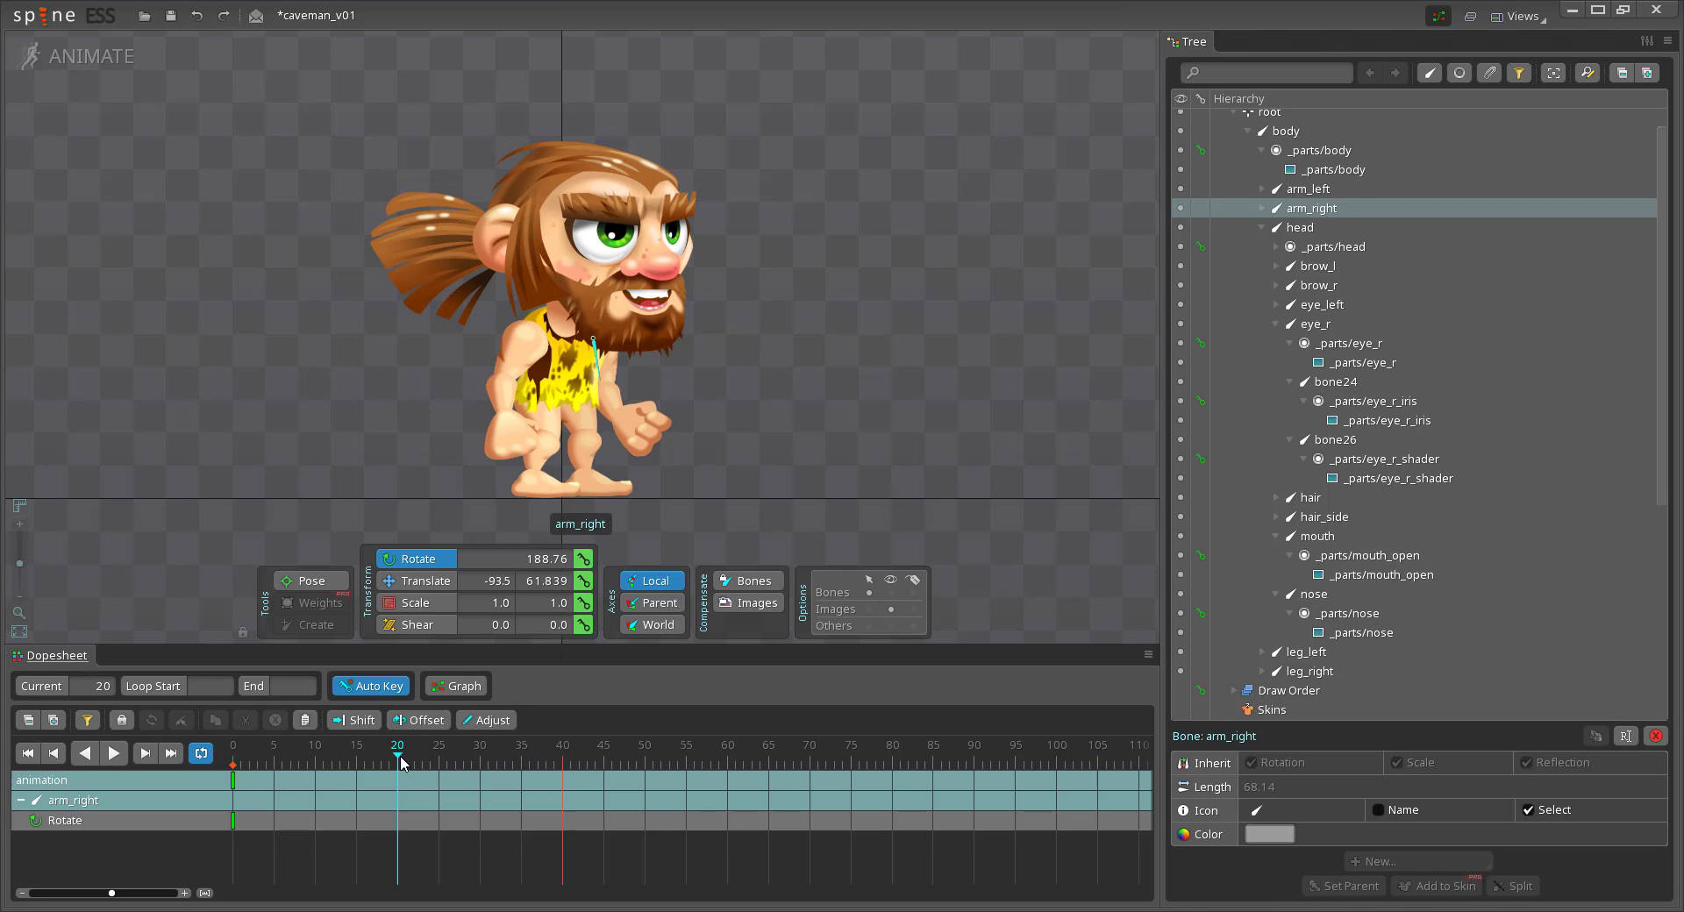
pyautogui.click(600, 402)
pyautogui.click(232, 760)
pyautogui.click(584, 559)
pyautogui.click(398, 759)
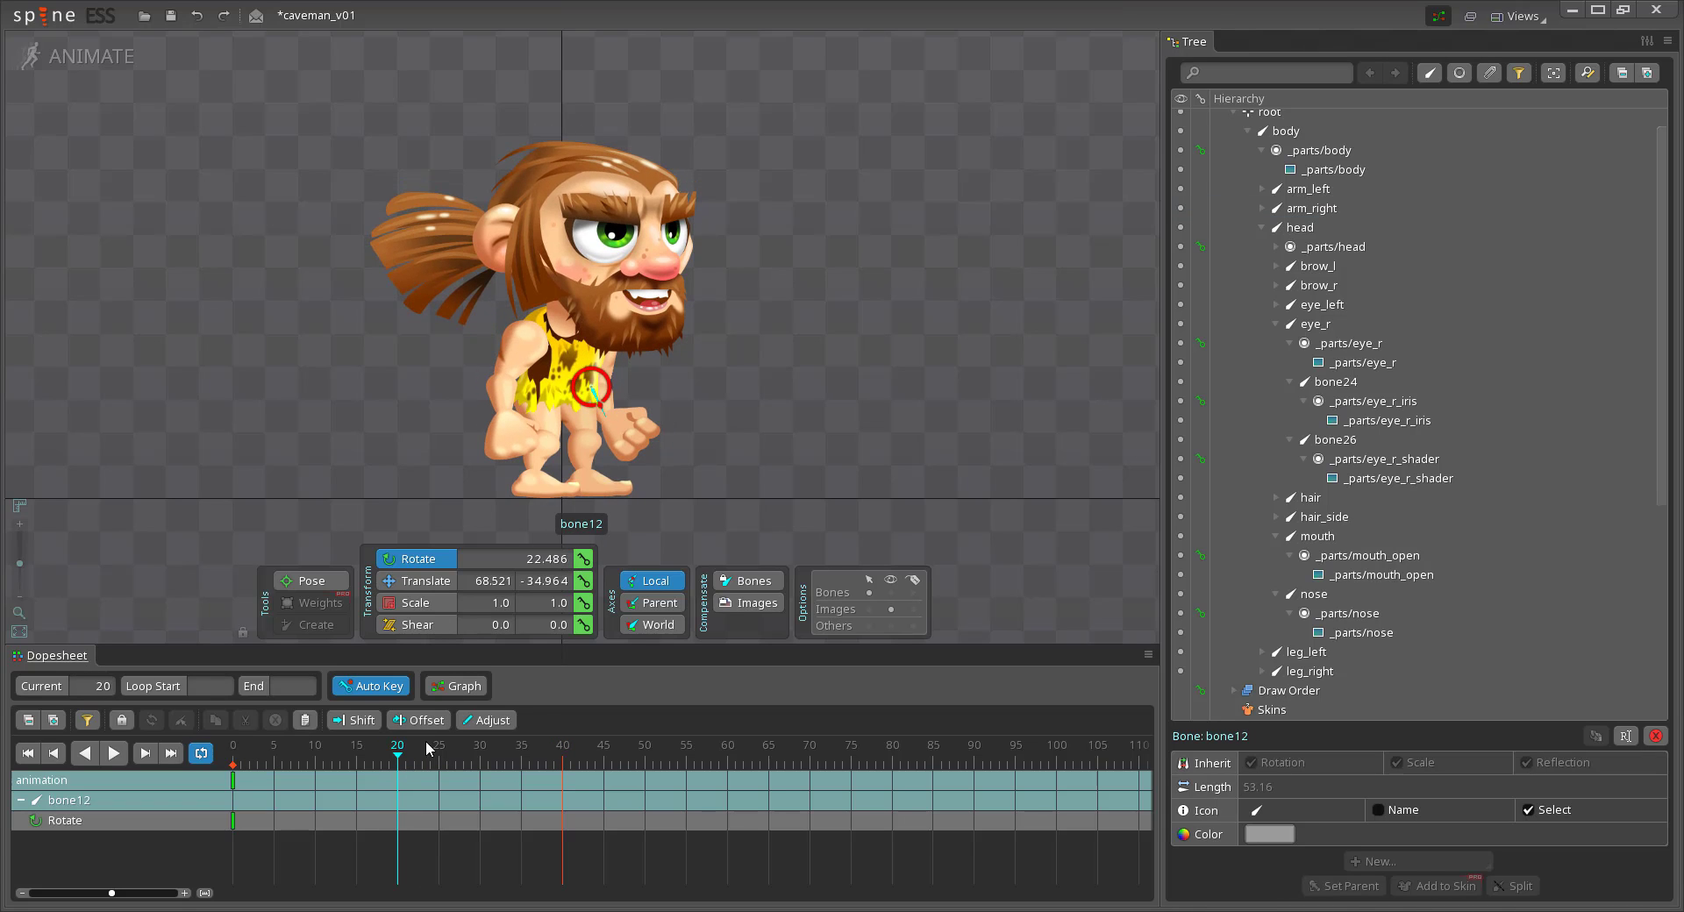
pyautogui.click(584, 560)
pyautogui.click(562, 760)
pyautogui.click(584, 560)
pyautogui.click(398, 759)
# Key the hair bone's rotation at frames 0, 20 and 40, and swing the ponytail slightly upward at frame 20
pyautogui.click(463, 243)
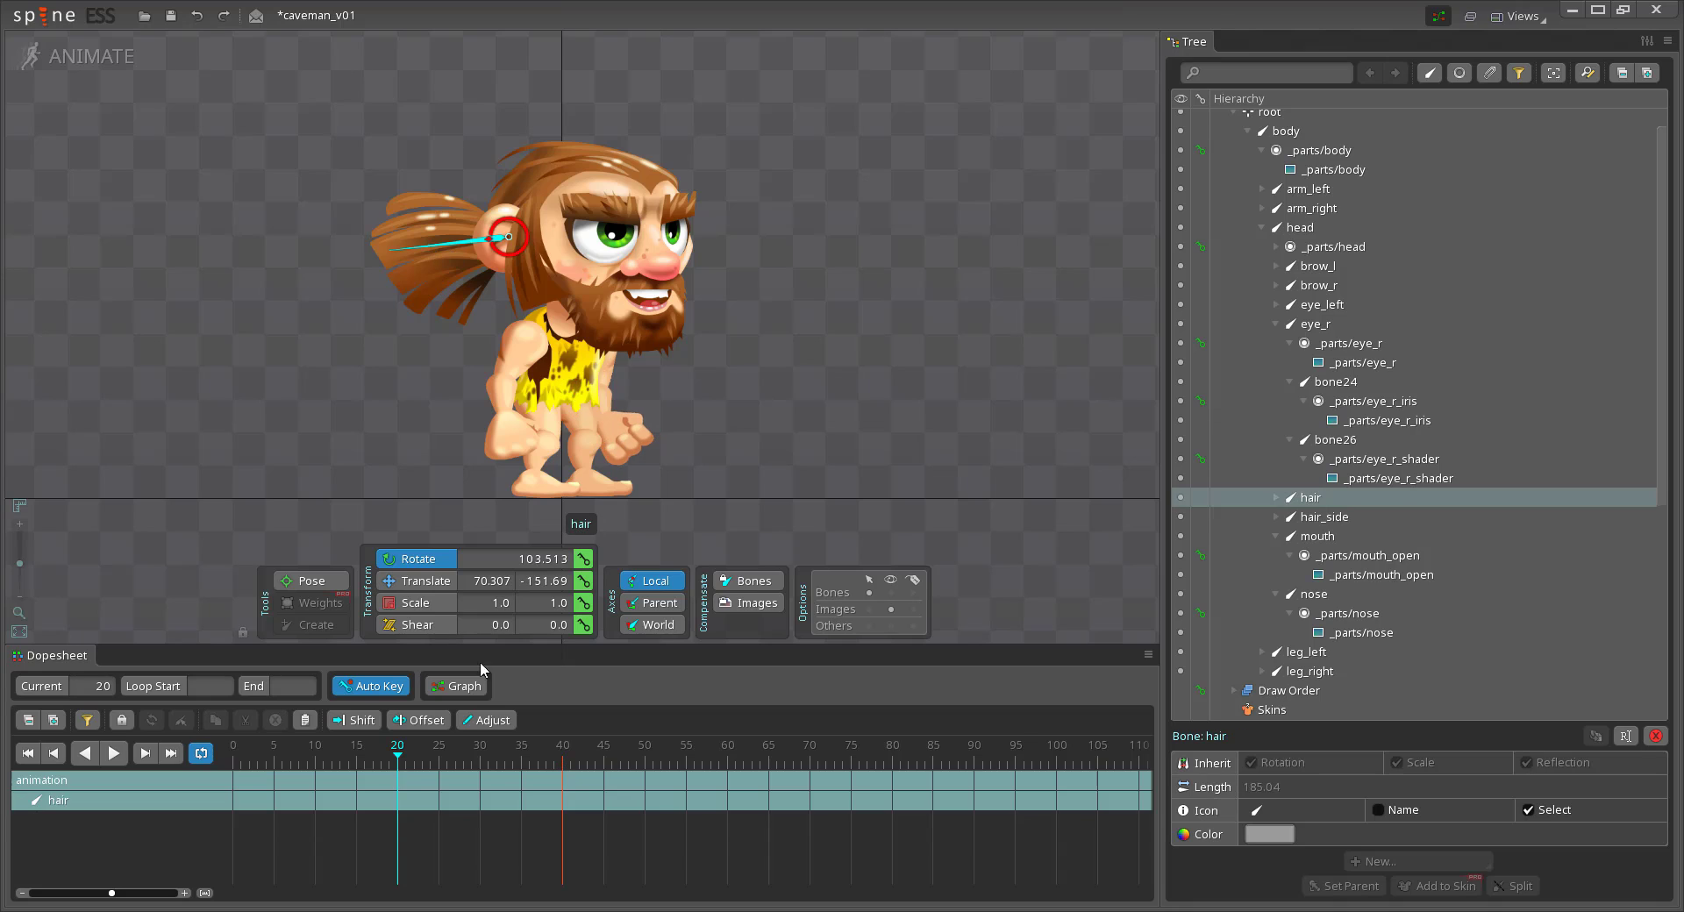
pyautogui.moveTo(274, 760); pyautogui.dragTo(232, 760)
pyautogui.click(584, 560)
pyautogui.click(398, 759)
pyautogui.click(584, 559)
pyautogui.click(563, 760)
pyautogui.click(584, 560)
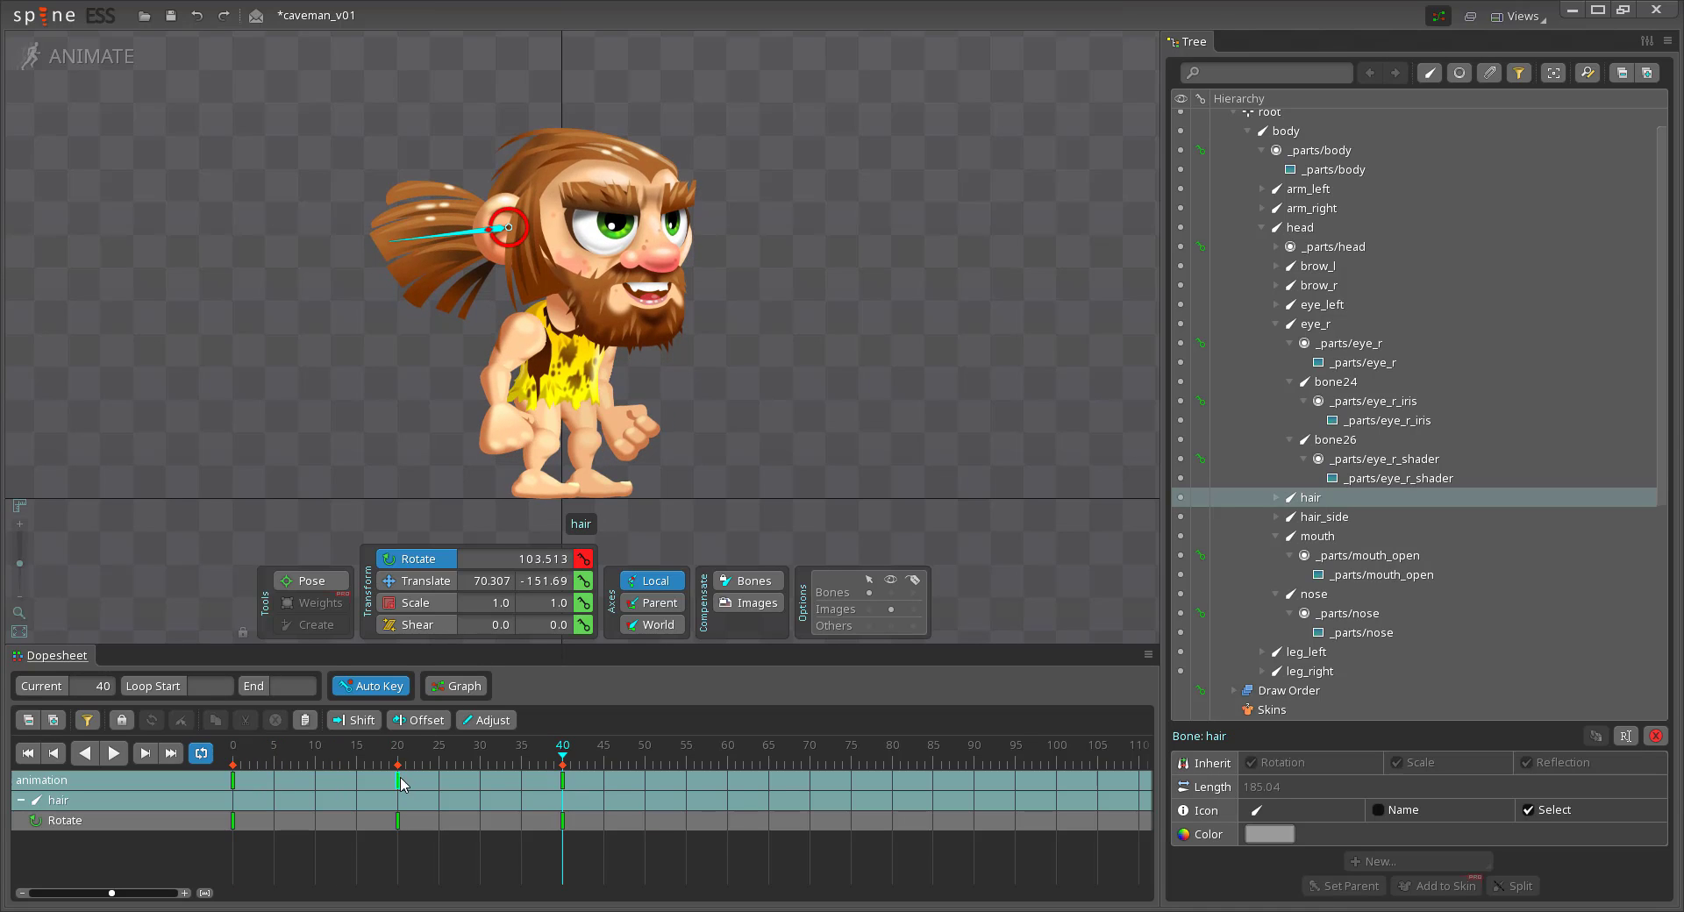
pyautogui.click(398, 759)
pyautogui.moveTo(410, 245); pyautogui.dragTo(410, 237)
# Key hair_side's rotation at frames 0, 20 and 40, rotate it to about 189 degrees at frame 20, and play the animation
pyautogui.click(528, 270)
pyautogui.click(232, 760)
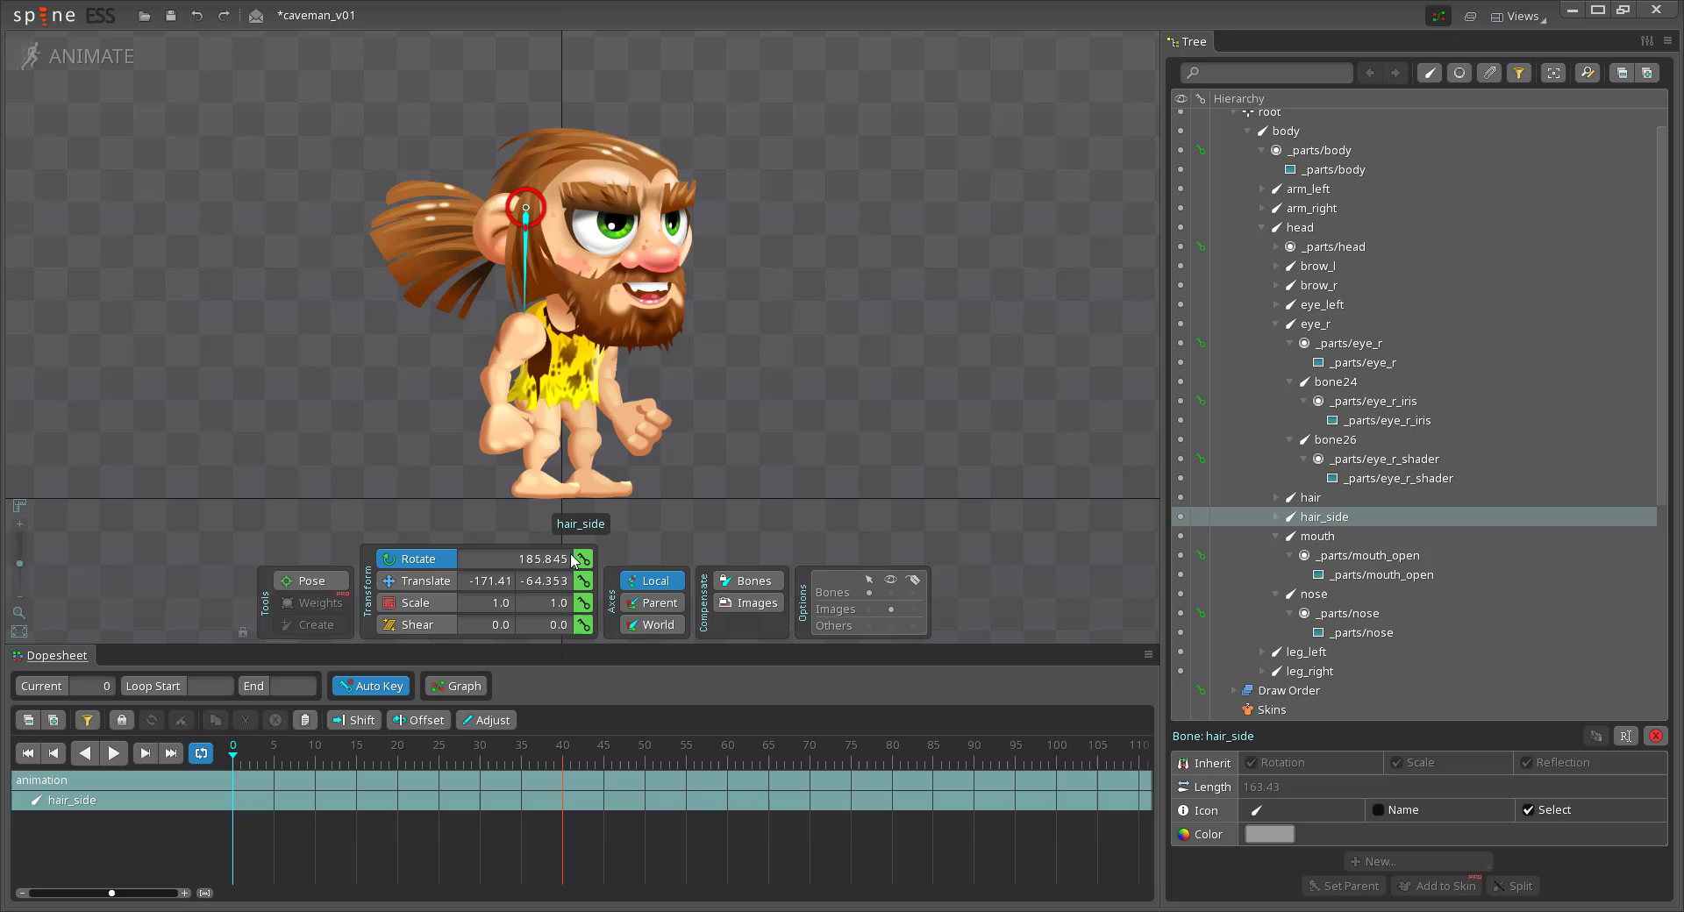
pyautogui.click(584, 560)
pyautogui.click(398, 759)
pyautogui.click(584, 560)
pyautogui.click(562, 760)
pyautogui.click(584, 560)
pyautogui.click(397, 765)
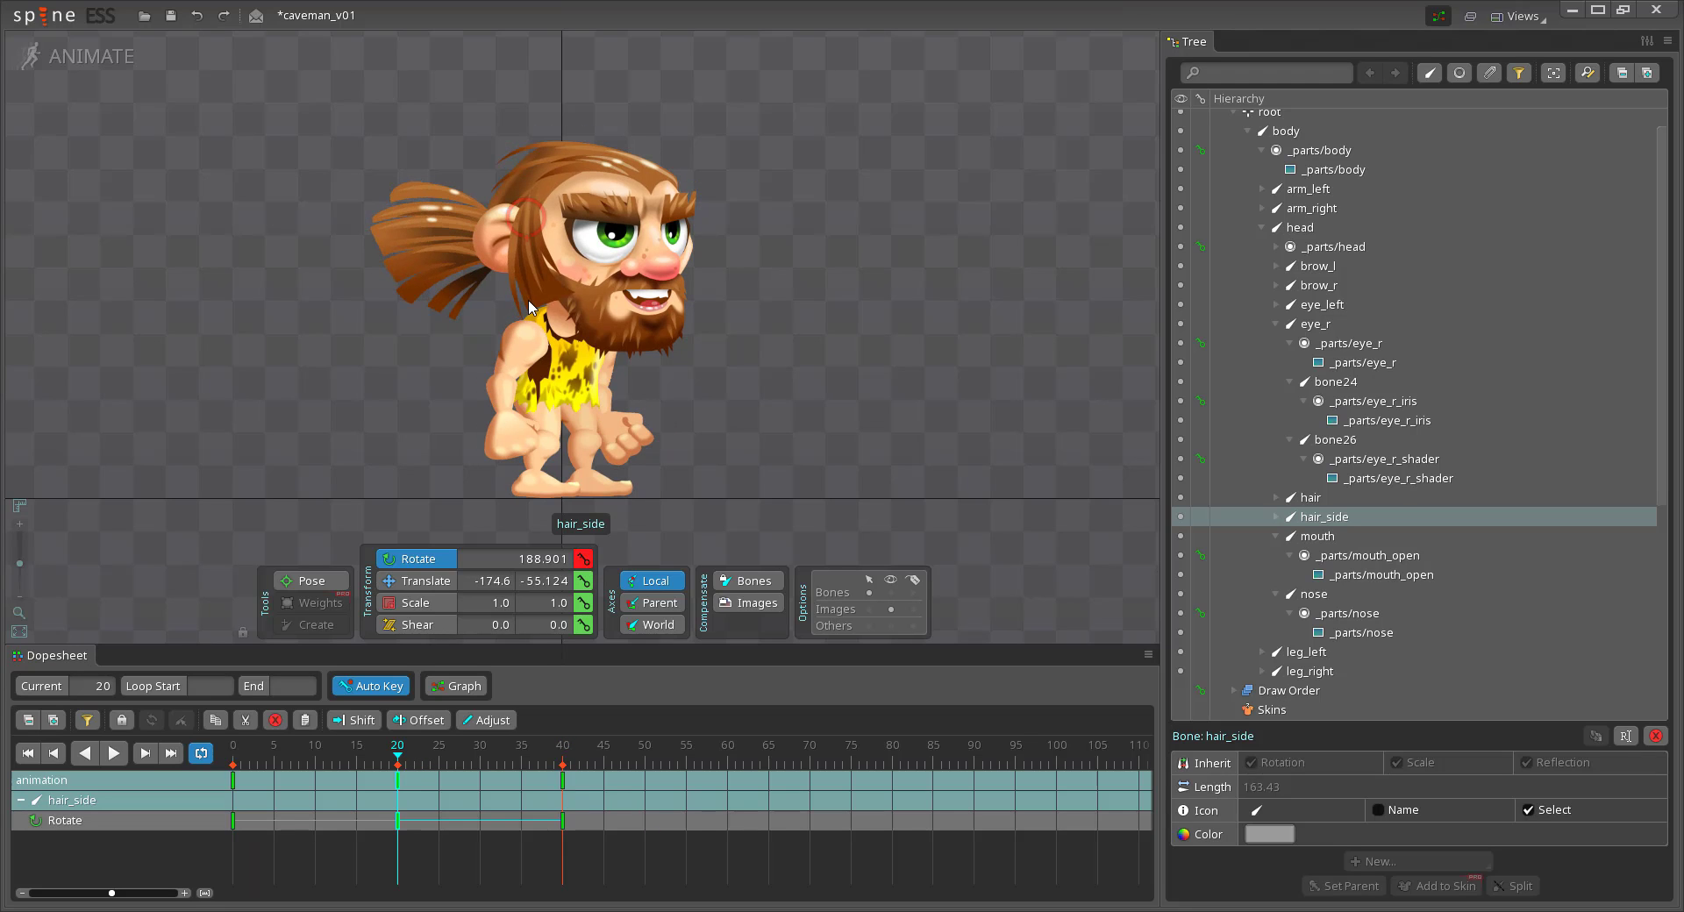
pyautogui.click(111, 745)
# Copy arm_right's rotation key from frame 0 to frame 40 and play the animation
pyautogui.click(595, 364)
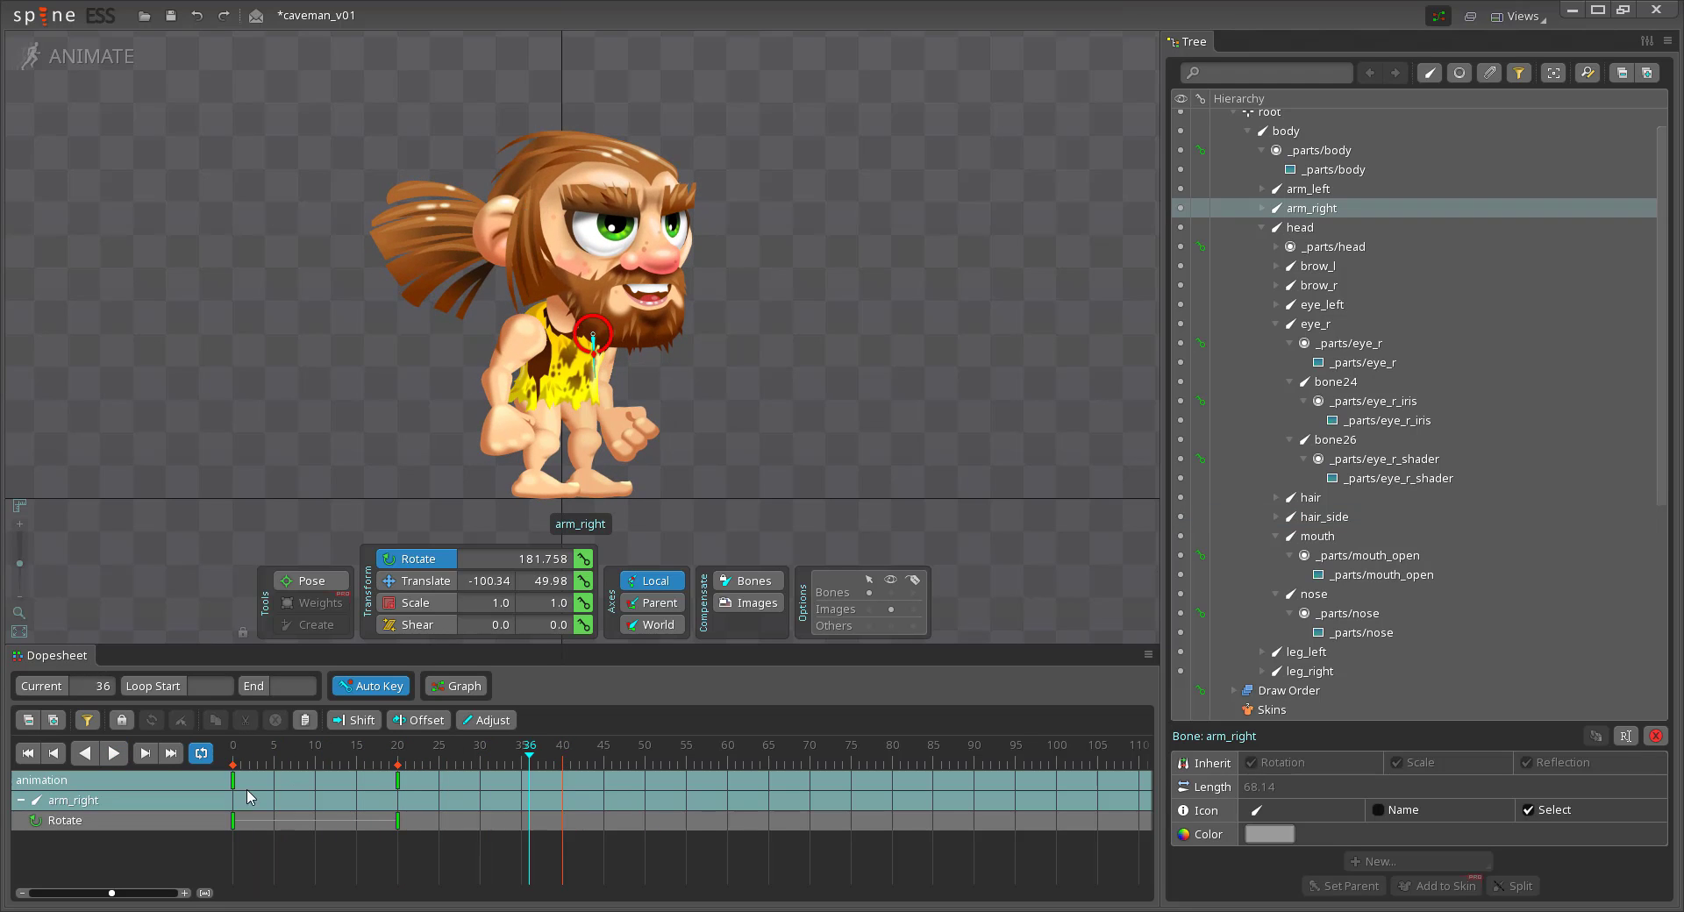
pyautogui.click(233, 782)
pyautogui.hotkey('ctrl', 'c')
pyautogui.hotkey('ctrl', 'v')
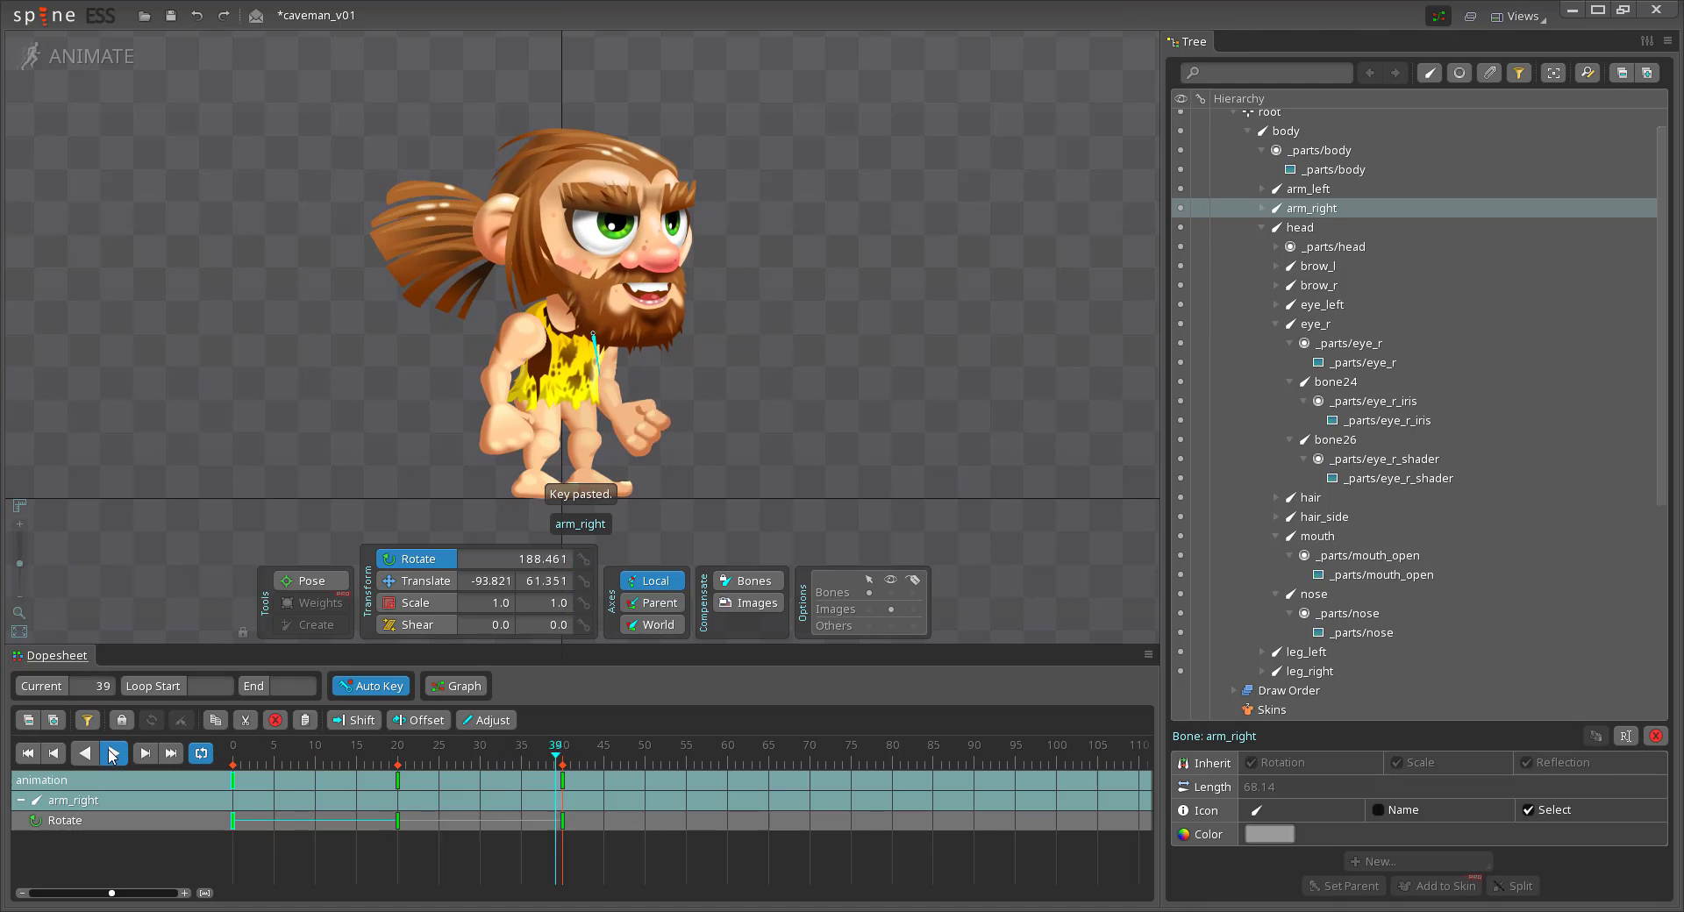
# Try keying the left iris bone's rotation at frames 0, 20 and 40, and delete those keys
pyautogui.click(615, 234)
pyautogui.click(232, 775)
pyautogui.press('k')
pyautogui.click(397, 774)
pyautogui.press('k')
pyautogui.click(562, 774)
pyautogui.press('k')
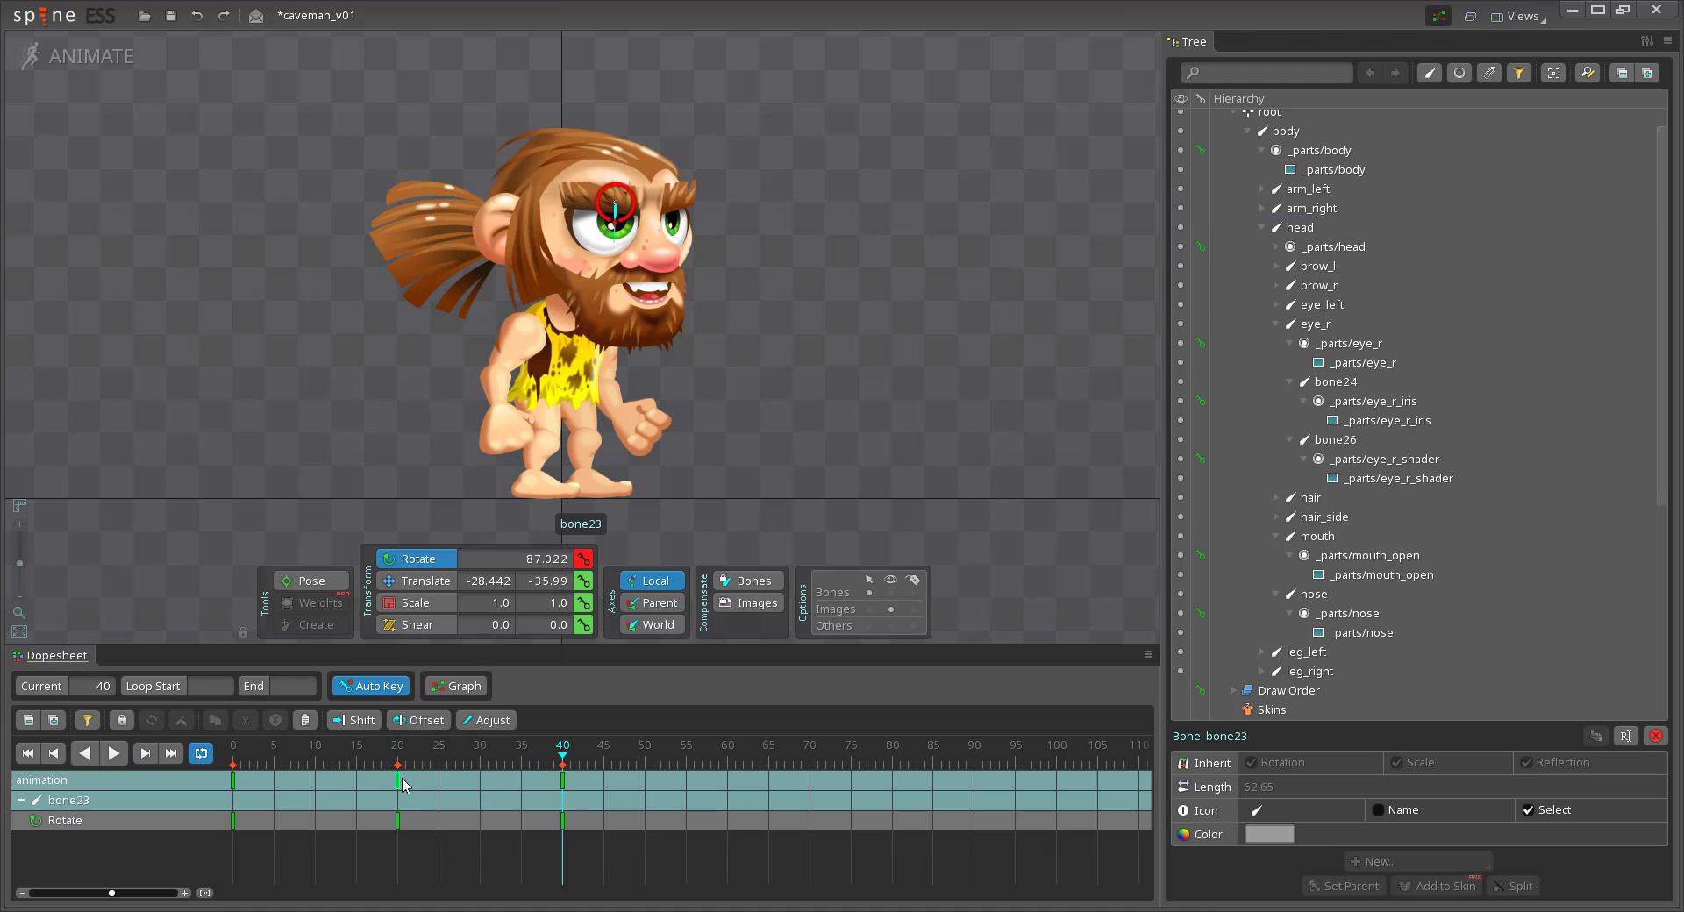
pyautogui.click(397, 774)
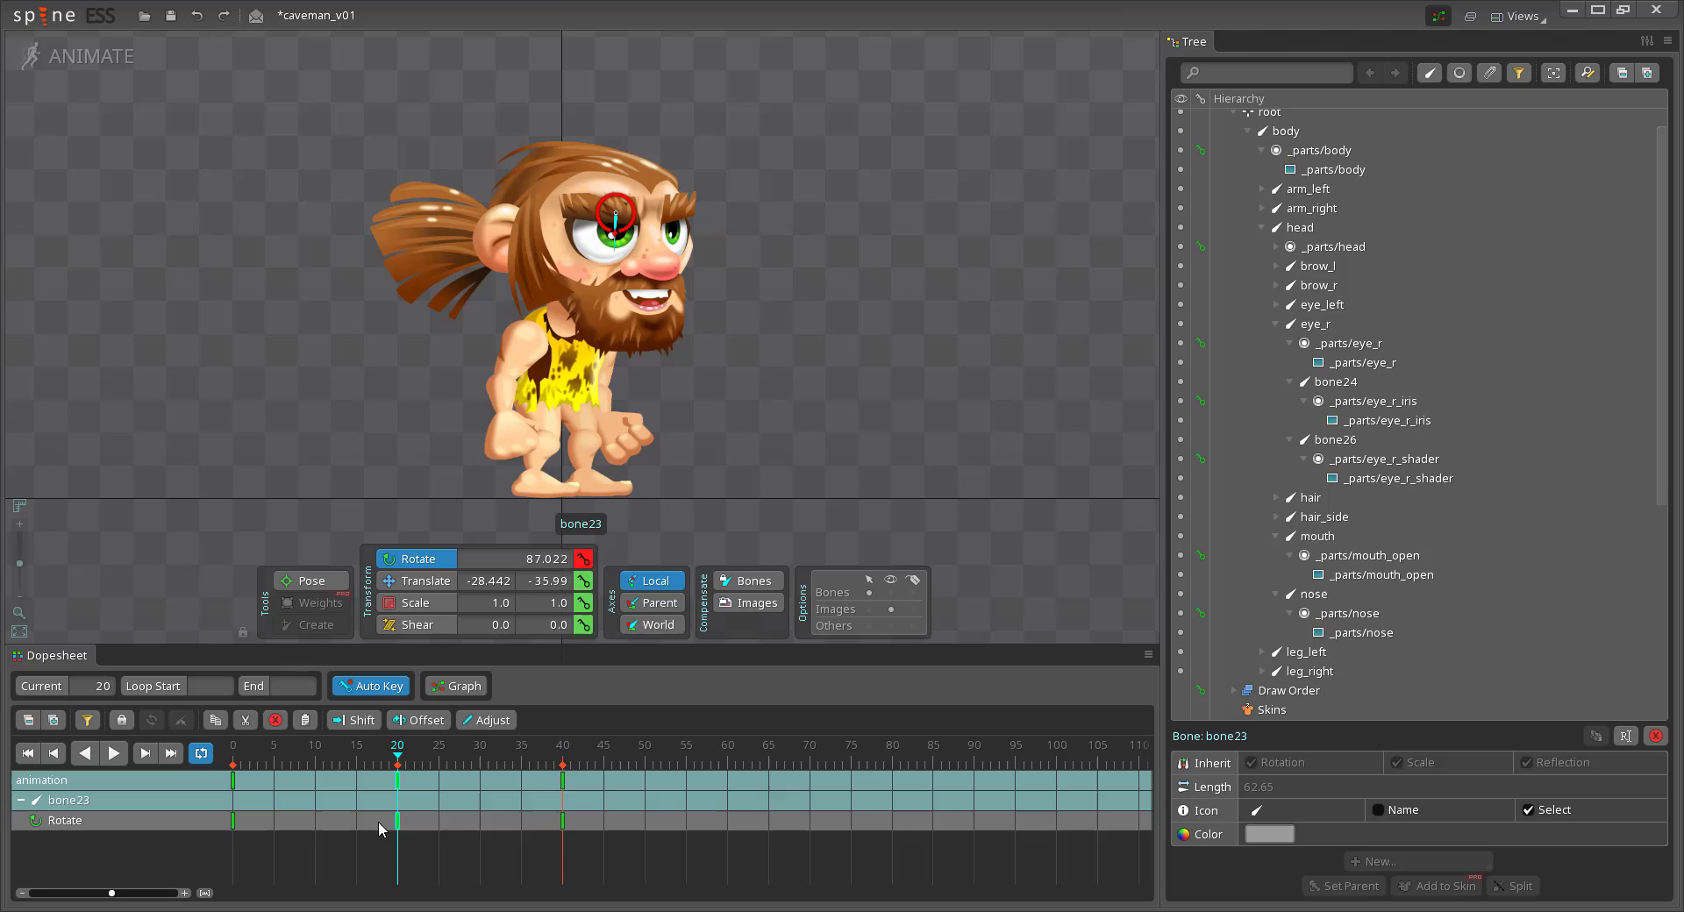
pyautogui.press('Delete')
pyautogui.moveTo(313, 868); pyautogui.dragTo(214, 868)
pyautogui.press('Delete')
# Key the brow_l bone's rotation at frames 0, 20 and 40
pyautogui.click(584, 203)
pyautogui.click(232, 761)
pyautogui.press('k')
pyautogui.click(405, 756)
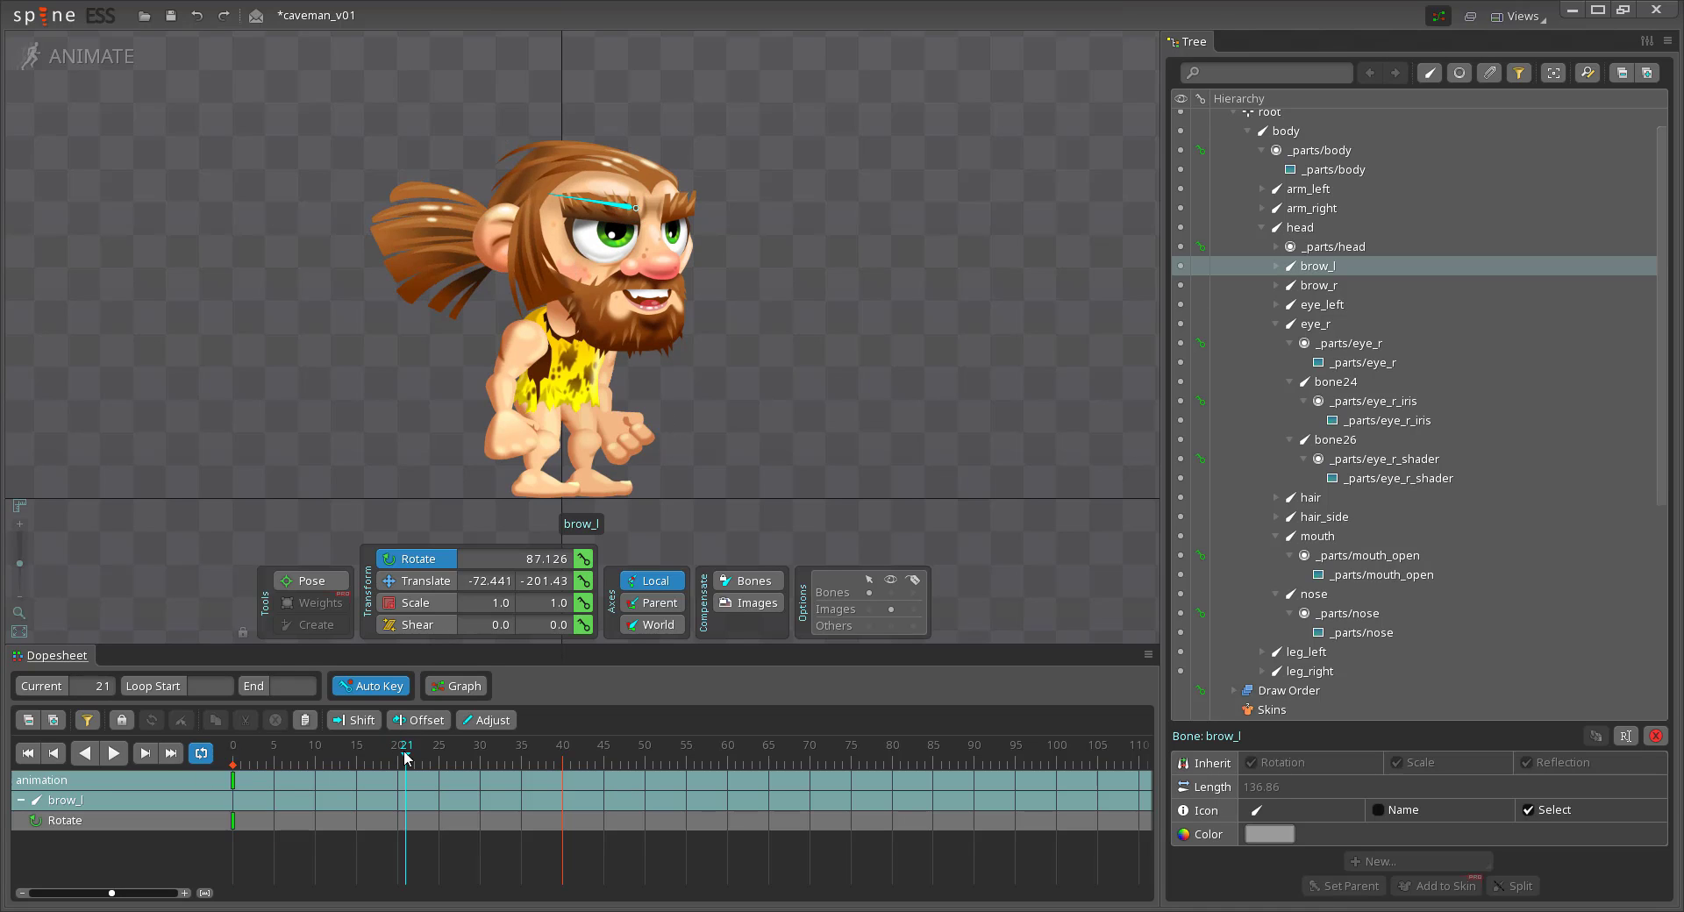
pyautogui.moveTo(404, 752); pyautogui.dragTo(398, 754)
pyautogui.press('k')
pyautogui.click(561, 756)
pyautogui.press('k')
# Key brow_l's translation at frames 0, 20 and 40, and shift the brow slightly downward at frame 20
pyautogui.click(584, 581)
pyautogui.click(232, 756)
pyautogui.click(583, 581)
pyautogui.click(397, 756)
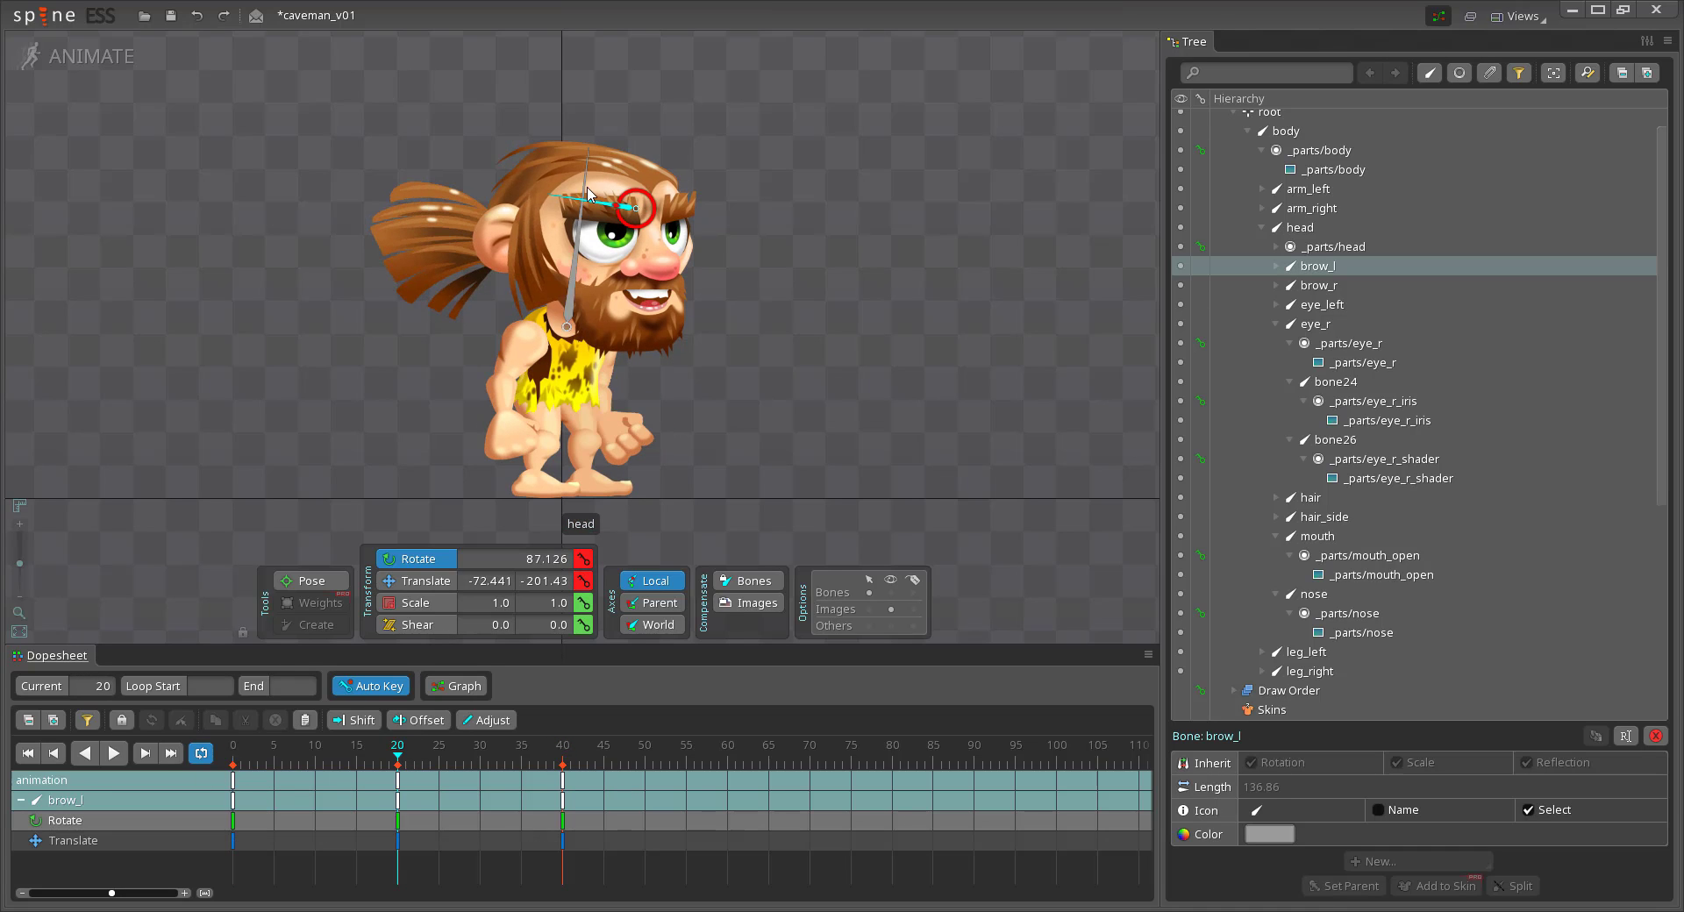
pyautogui.press('v')
pyautogui.moveTo(566, 206); pyautogui.dragTo(569, 212)
# Try keying the right iris bone's rotation and translation at frames 0, 20 and 40, and delete those keys
pyautogui.click(673, 232)
pyautogui.click(233, 756)
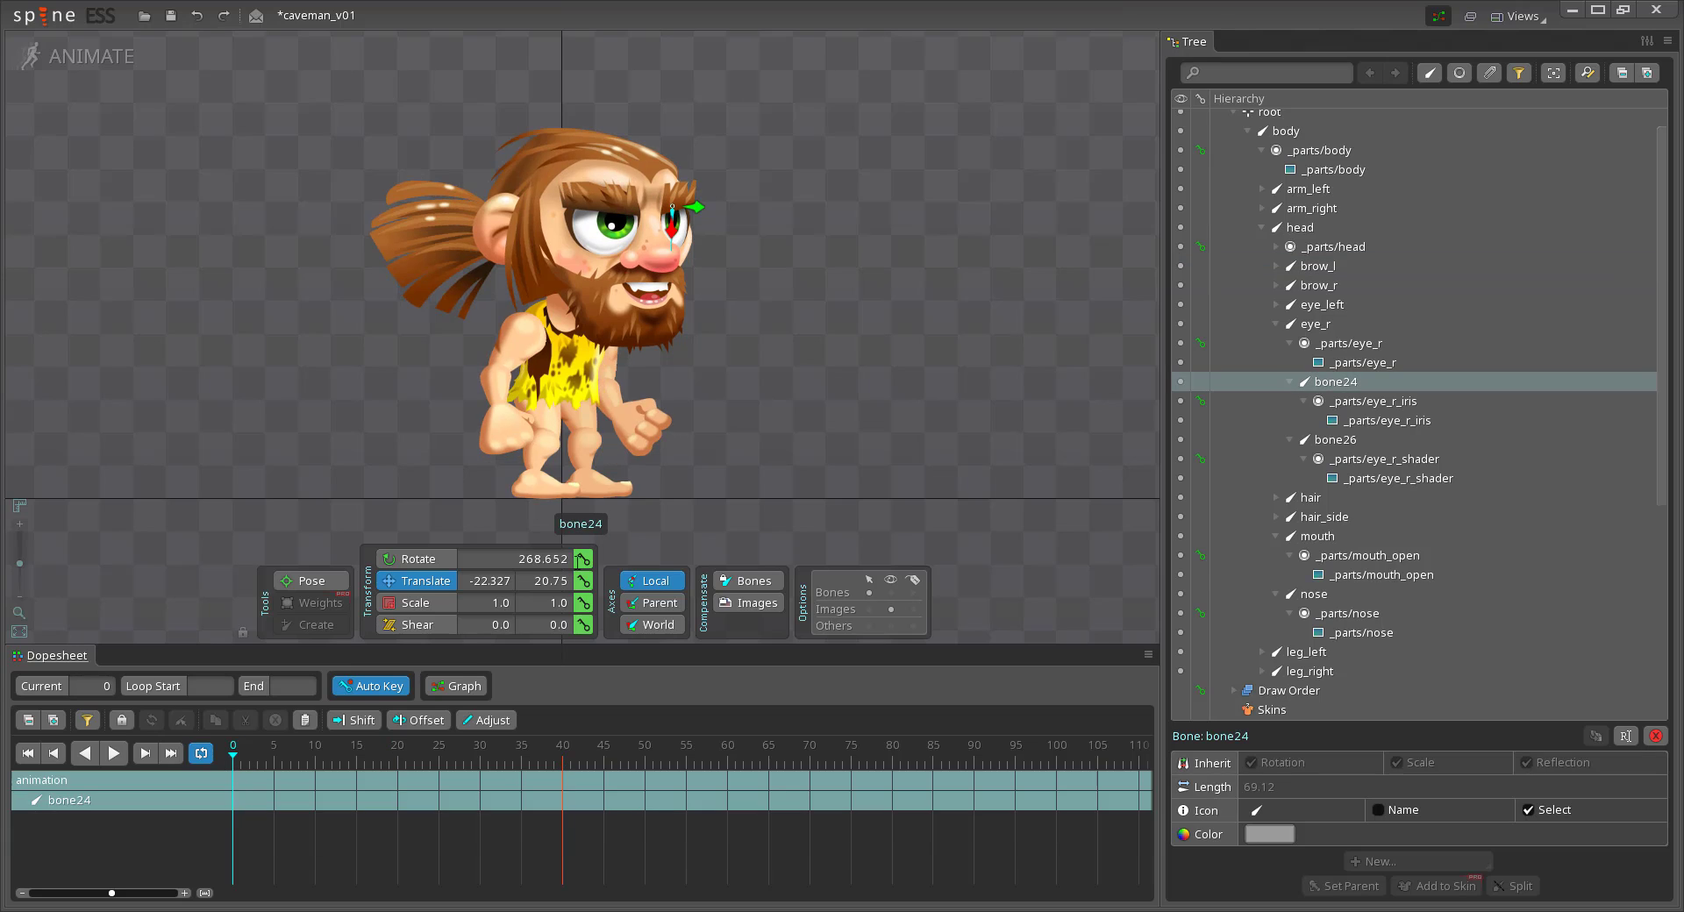
pyautogui.click(583, 581)
pyautogui.click(583, 560)
pyautogui.click(397, 756)
pyautogui.click(583, 581)
pyautogui.click(583, 560)
pyautogui.click(562, 755)
pyautogui.click(583, 581)
pyautogui.click(583, 559)
pyautogui.click(397, 756)
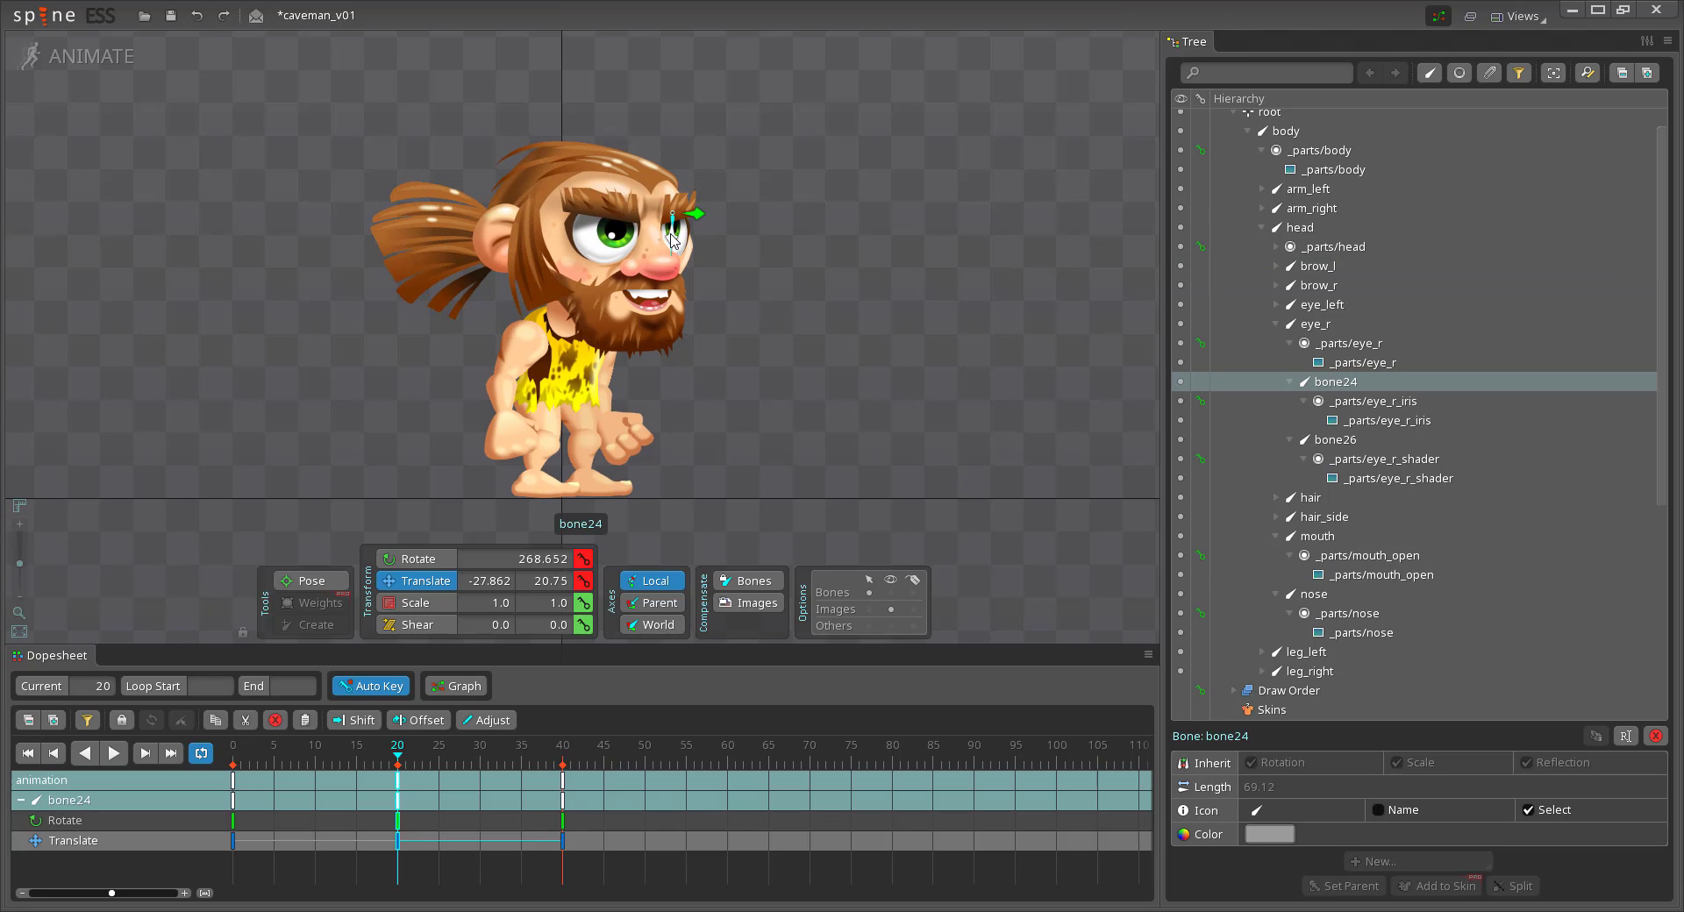
pyautogui.moveTo(268, 793); pyautogui.dragTo(221, 790)
pyautogui.press('Delete')
# Key the brow_r bone's rotation and translation at frames 0, 20 and 40
pyautogui.click(675, 198)
pyautogui.click(233, 755)
pyautogui.click(584, 581)
pyautogui.click(583, 560)
pyautogui.click(398, 756)
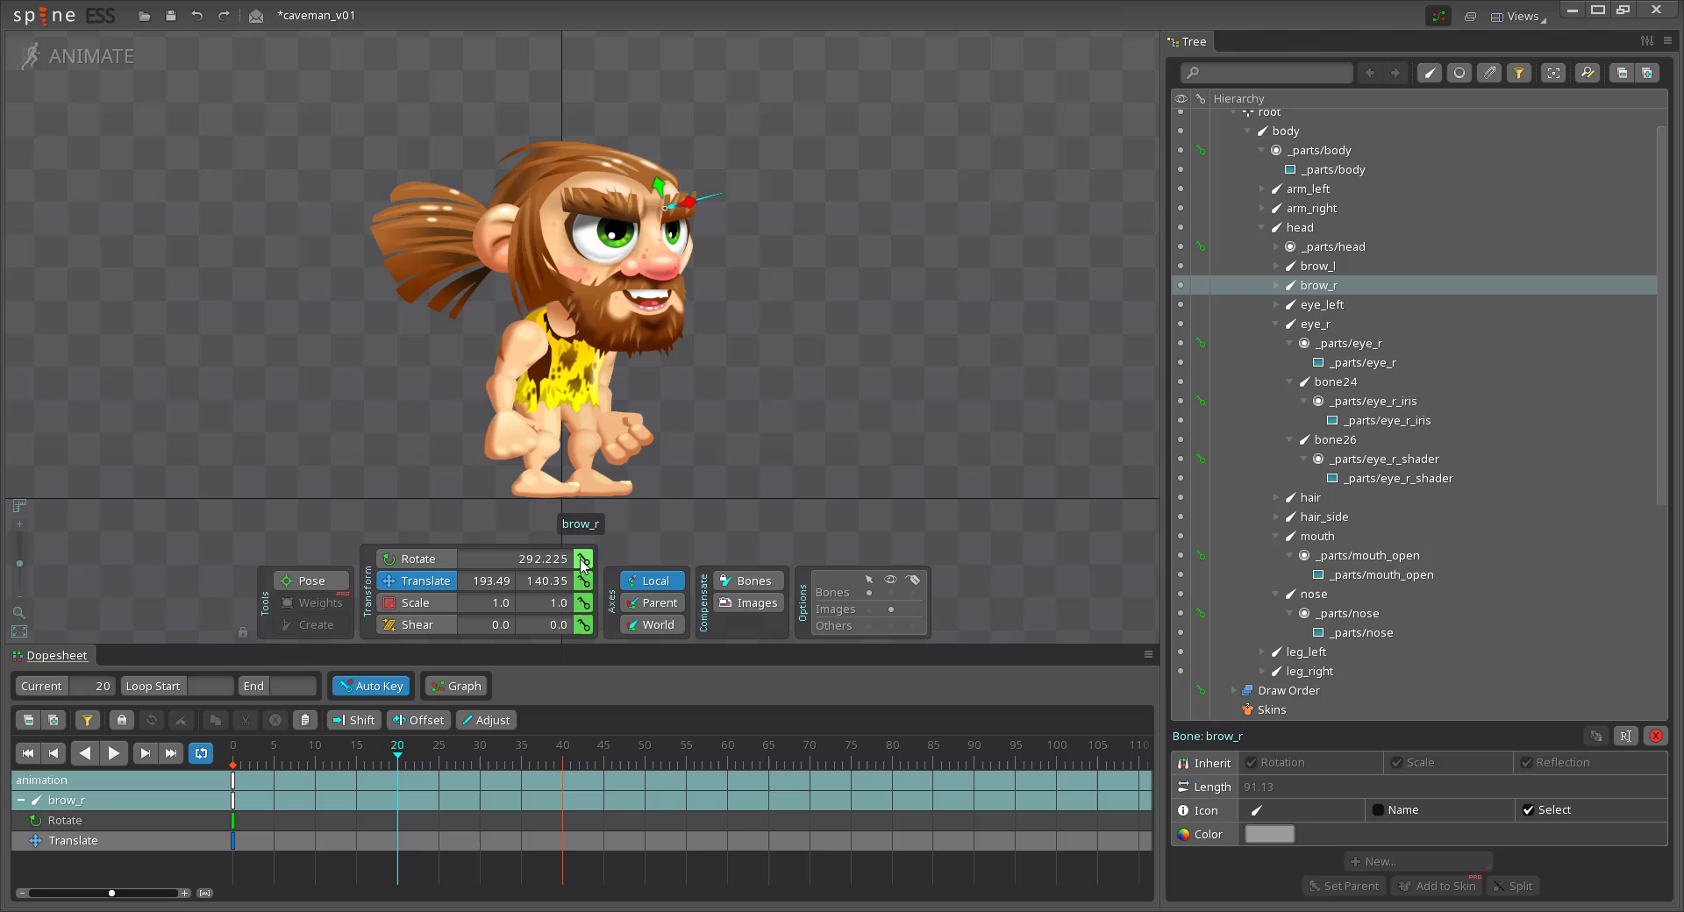
pyautogui.click(583, 582)
pyautogui.click(583, 581)
pyautogui.click(584, 559)
pyautogui.click(397, 756)
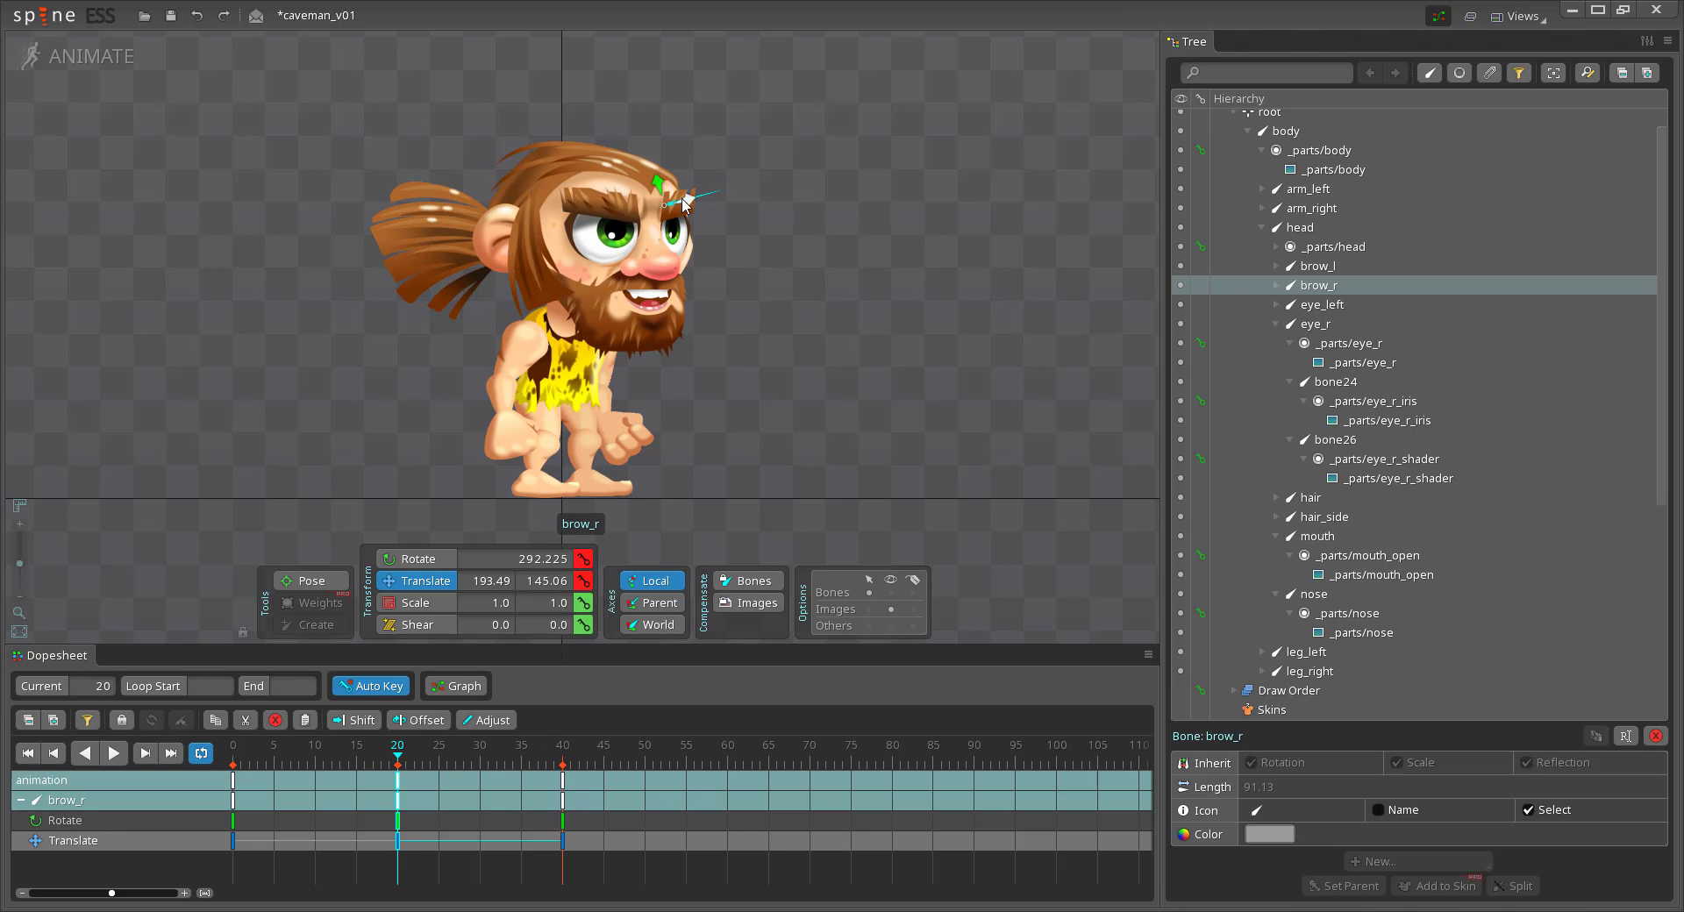
# At frame 20, rotate brow_r to 296.222 and shift it to 202.72, 131.04, and play back the animation
pyautogui.press('c')
pyautogui.moveTo(693, 207); pyautogui.dragTo(686, 207)
pyautogui.press('v')
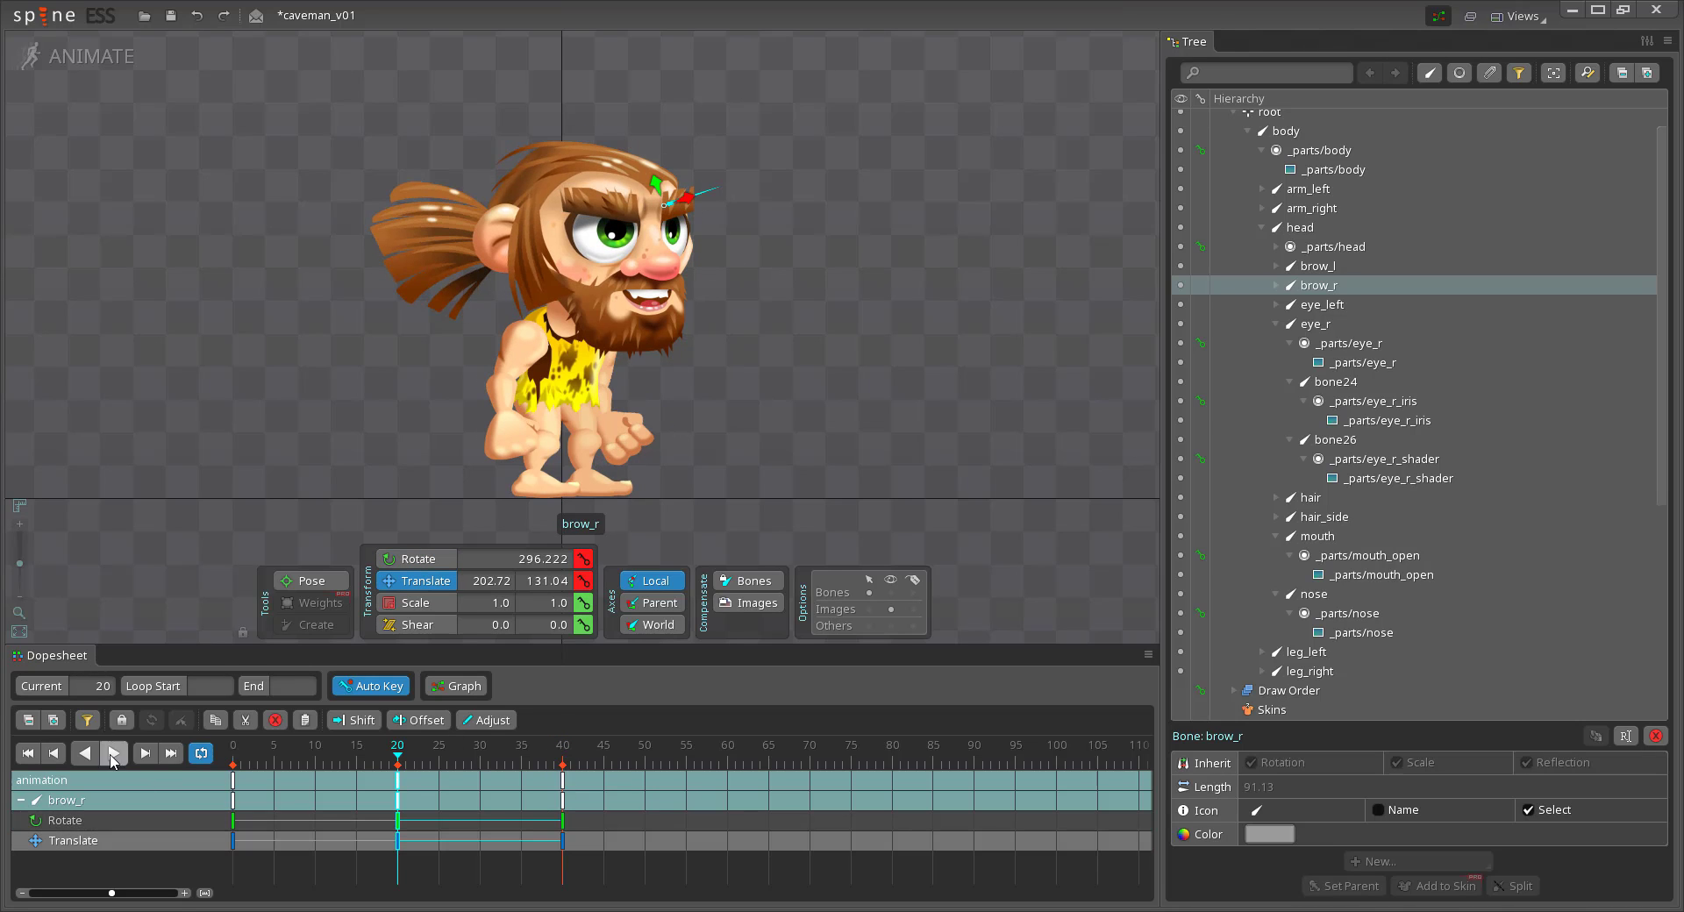
pyautogui.click(111, 754)
# Key the nose bone's scale at frames 0, 20 and 40, narrow the nose slightly at frame 20, and preview it
pyautogui.click(656, 276)
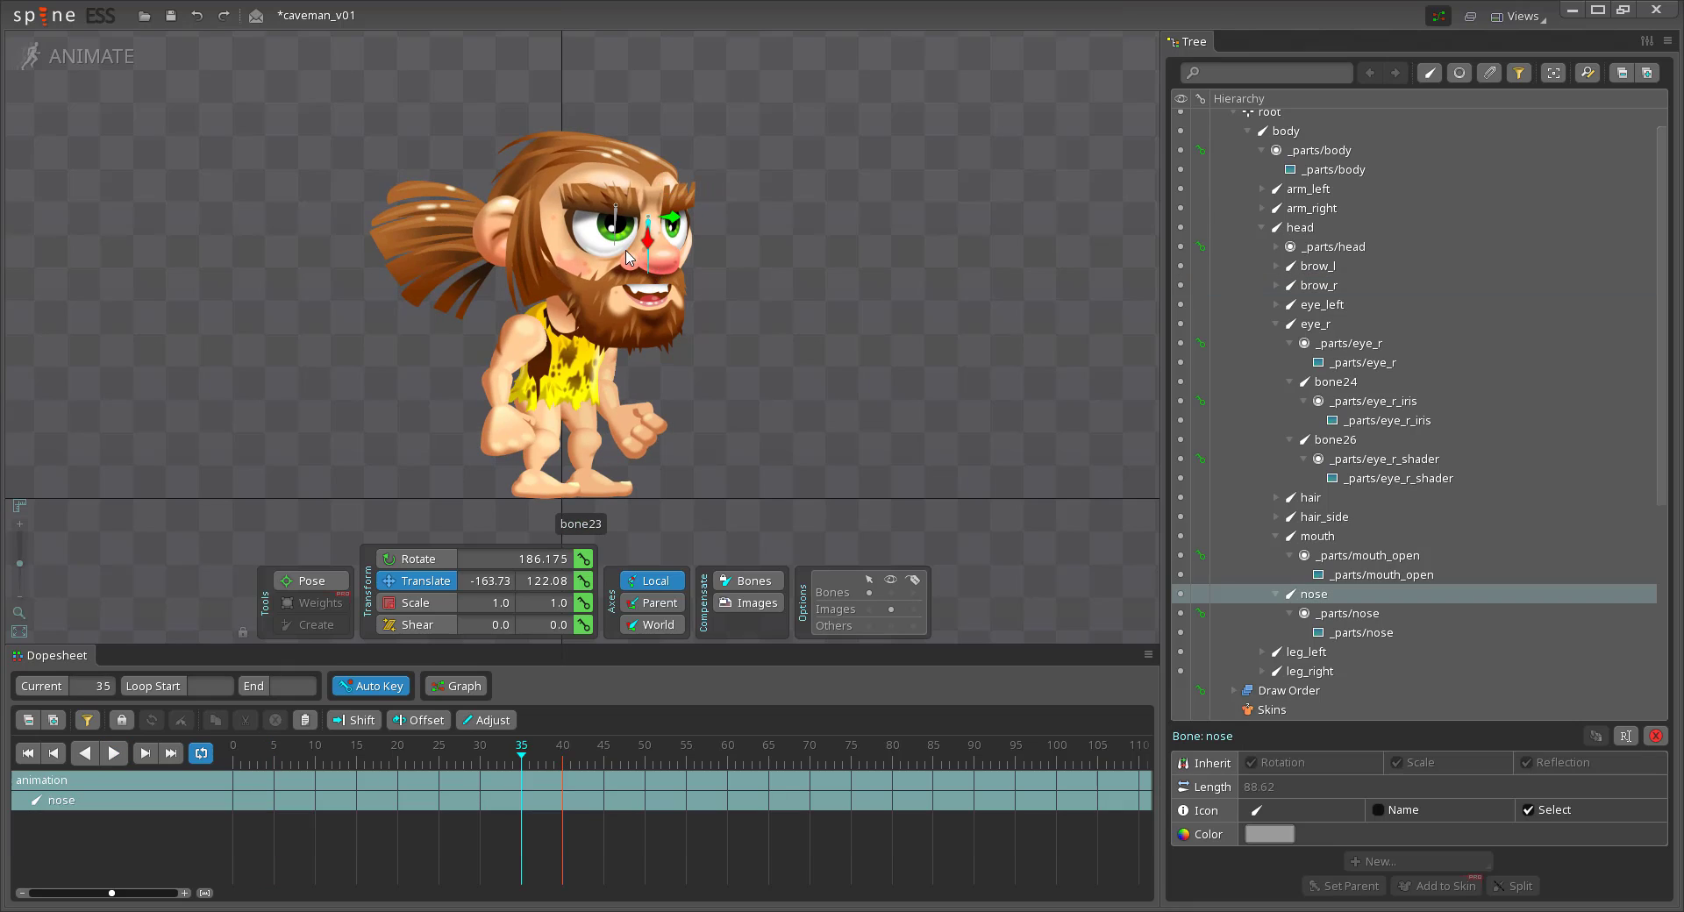
pyautogui.click(233, 759)
pyautogui.click(584, 602)
pyautogui.click(562, 760)
pyautogui.click(584, 603)
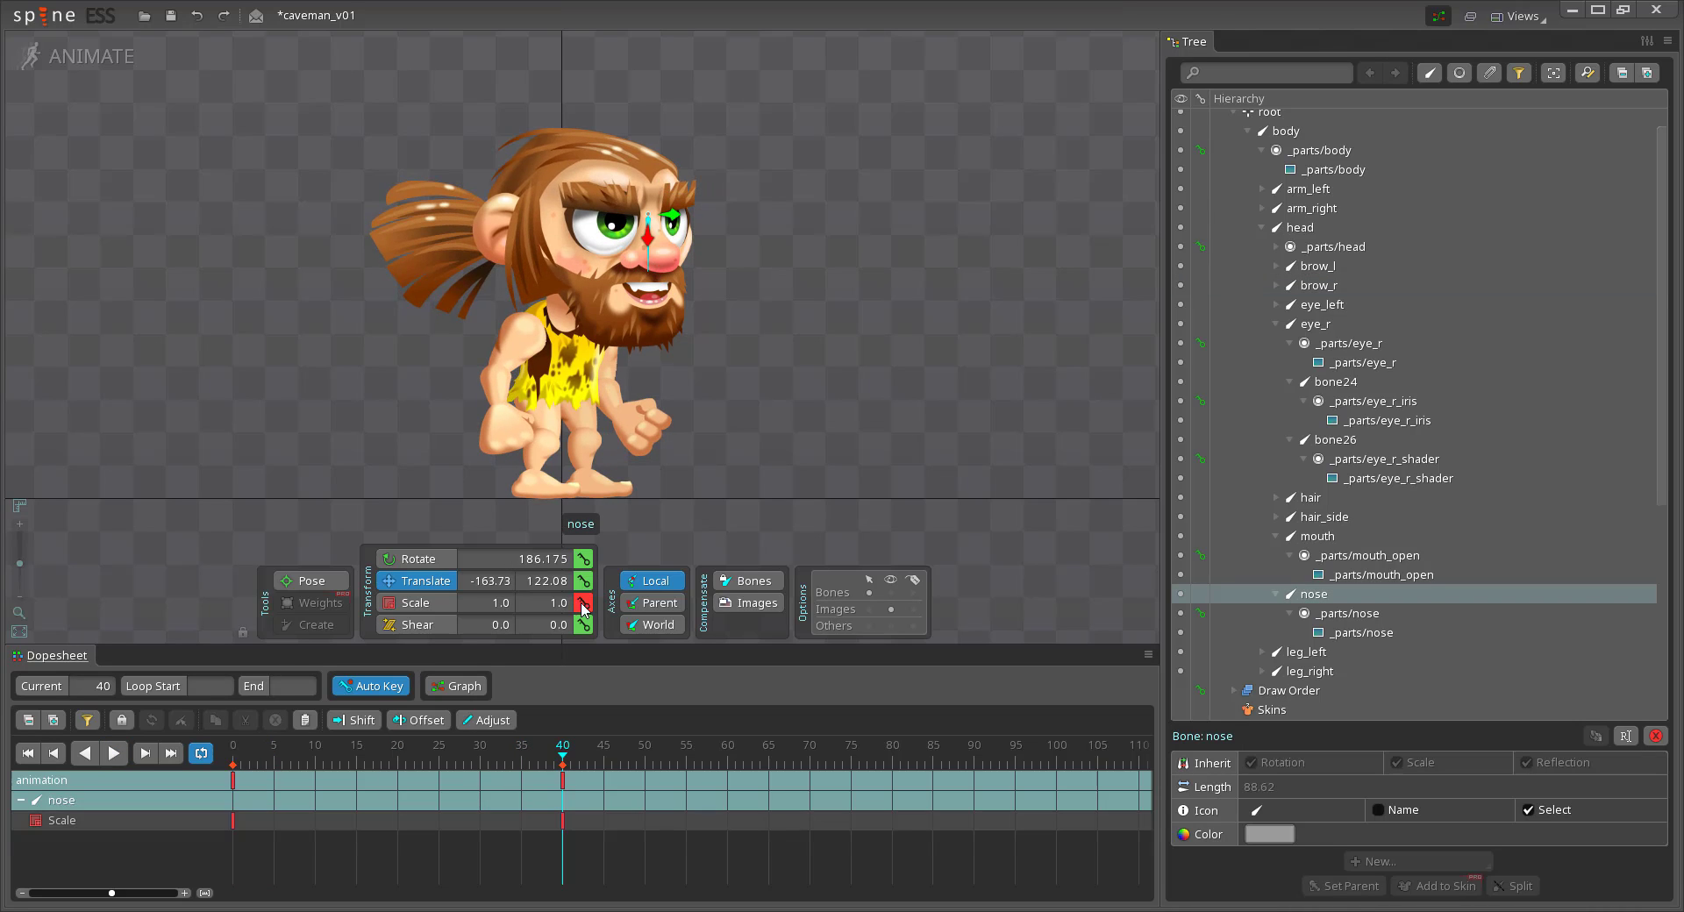
pyautogui.click(397, 760)
pyautogui.click(584, 602)
pyautogui.press('x')
pyautogui.press('space')
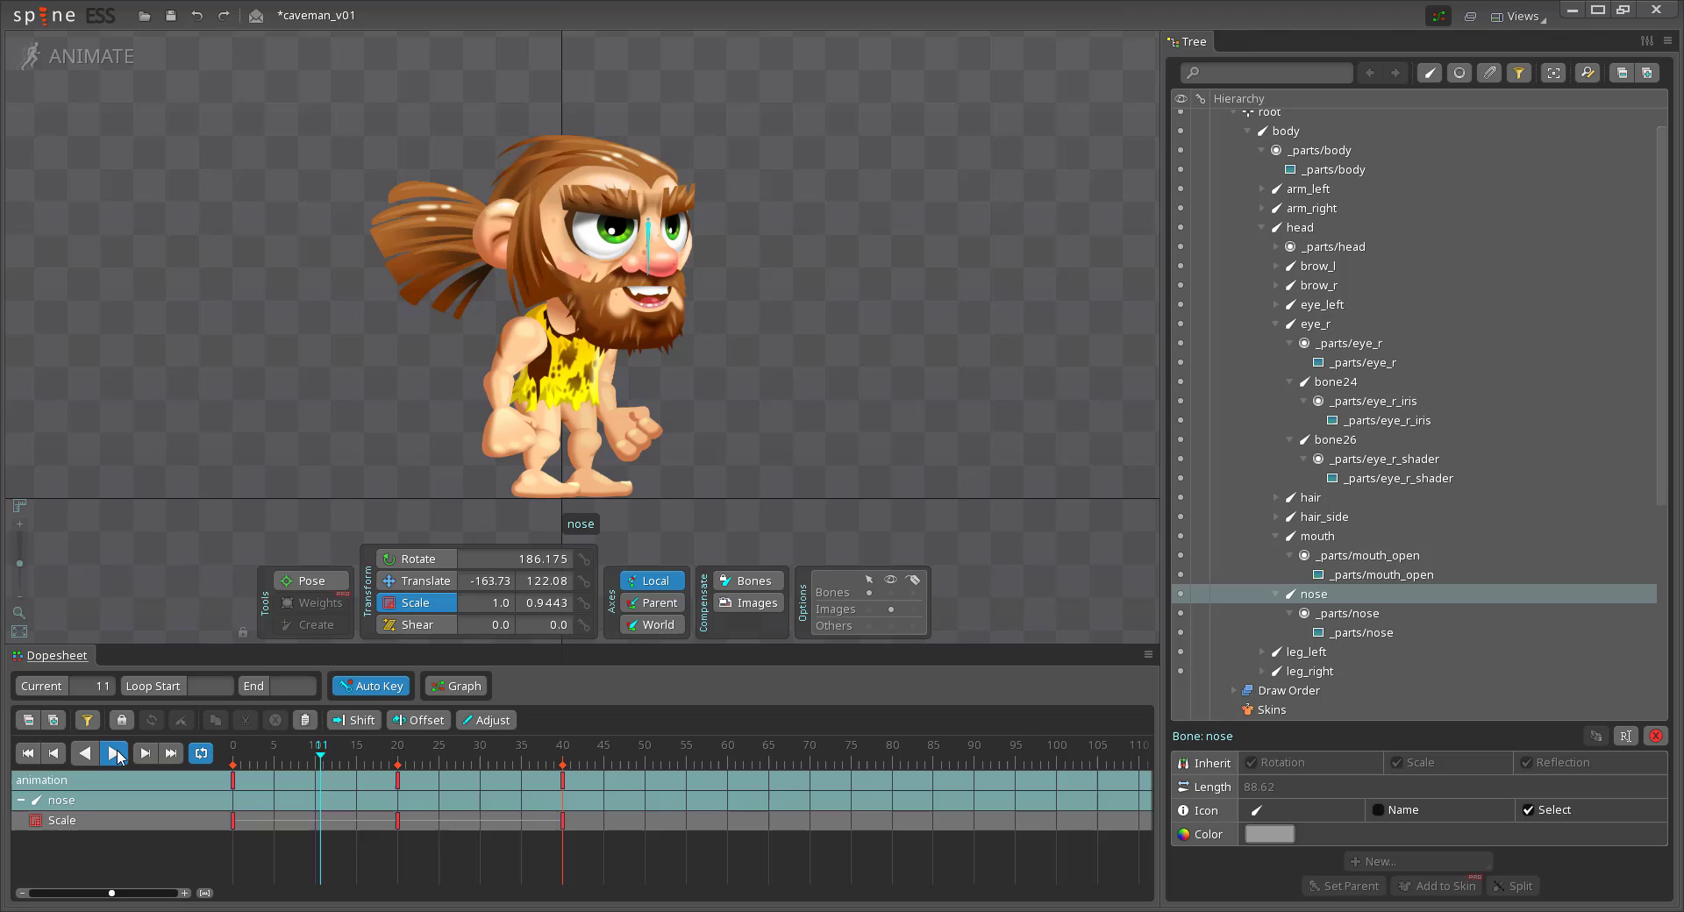
pyautogui.press('space')
# Delete the translation keys of the brow_l and brow_r bones and play back the animation
pyautogui.click(615, 211)
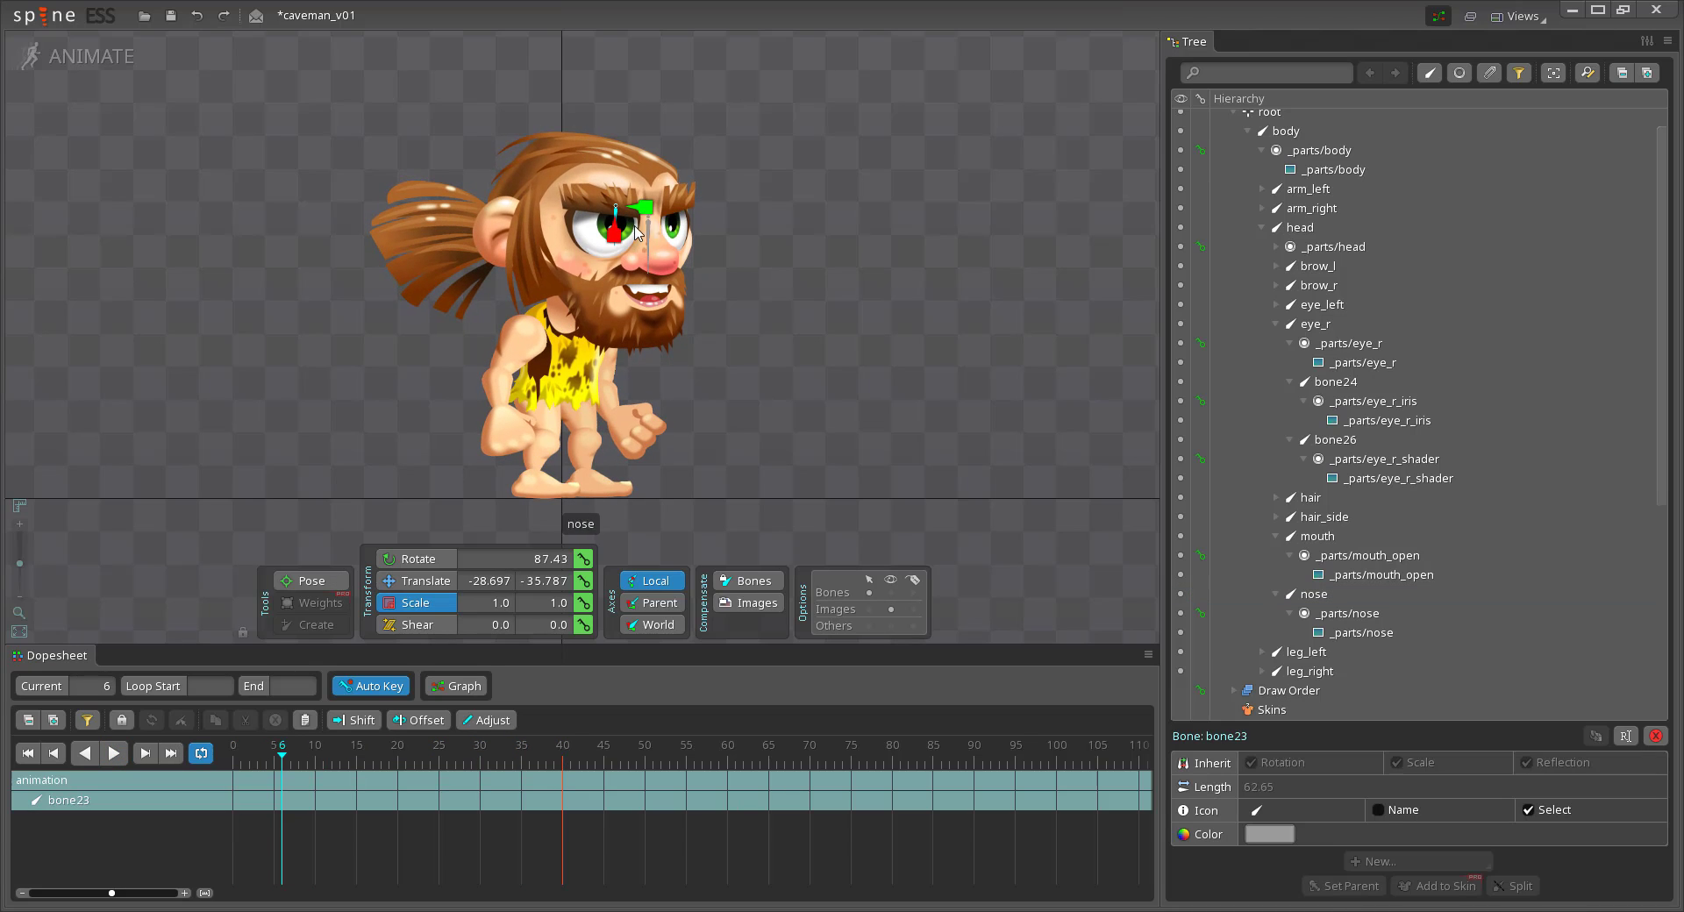
pyautogui.press('v')
pyautogui.click(587, 208)
pyautogui.press('Delete')
pyautogui.click(679, 195)
pyautogui.moveTo(596, 840); pyautogui.dragTo(214, 905)
pyautogui.press('Delete')
pyautogui.press('space')
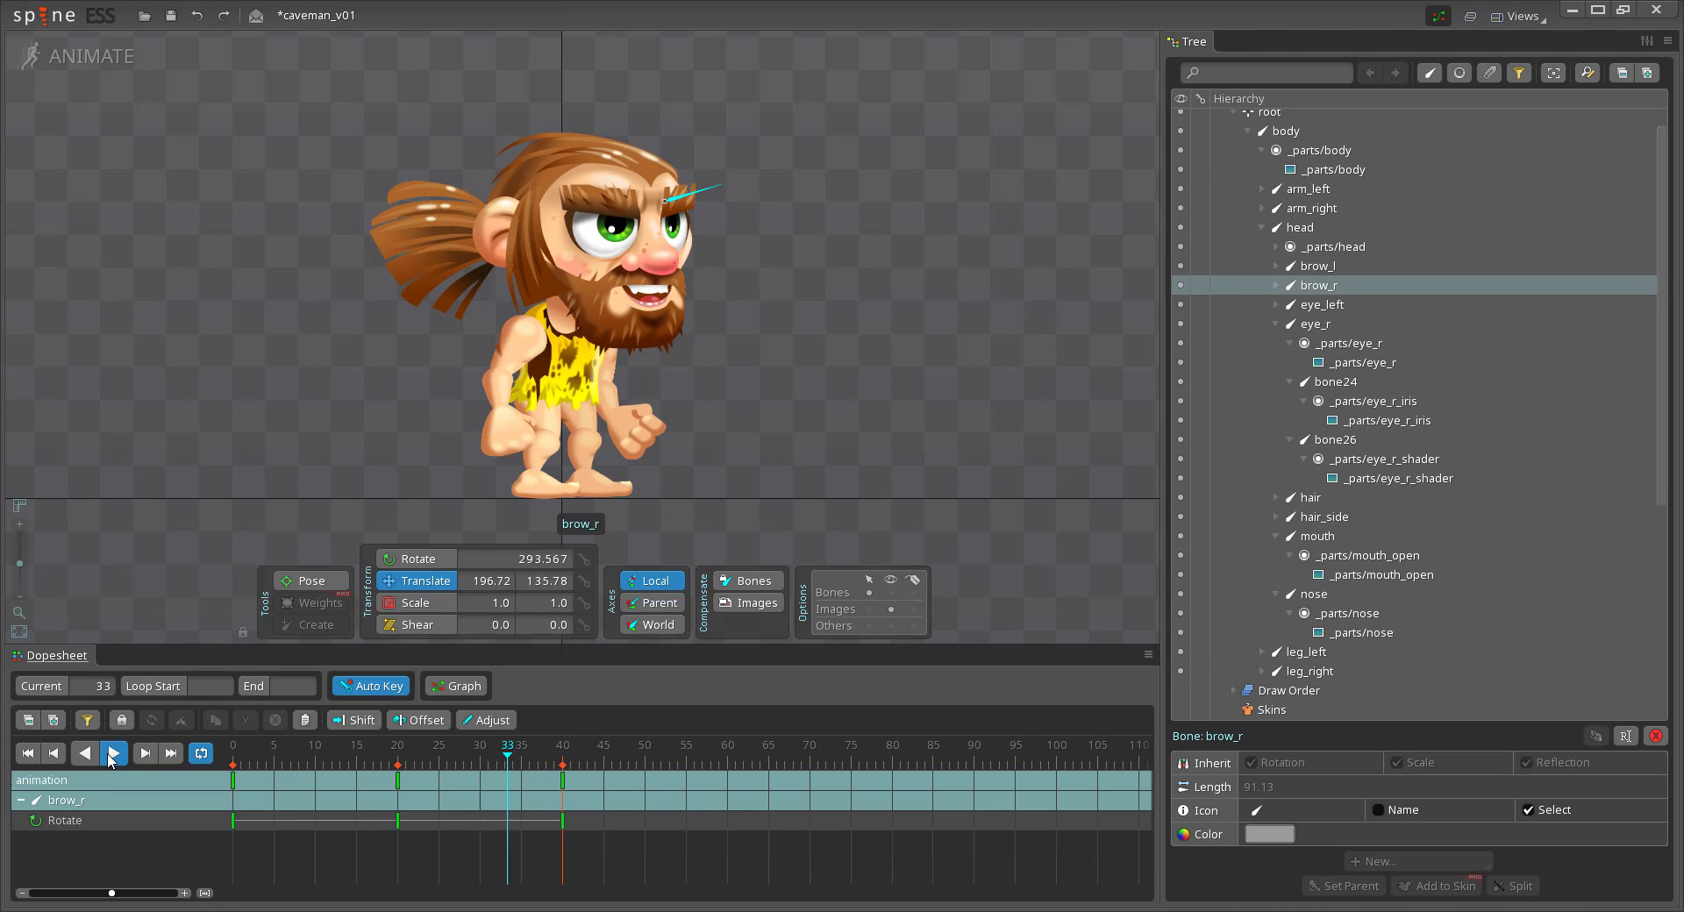
pyautogui.press('space')
# Key the mouth bone's scale at frames 0, 20 and 40, with its X scale at 0.7473 on frame 20, and preview it
pyautogui.click(650, 314)
pyautogui.click(583, 602)
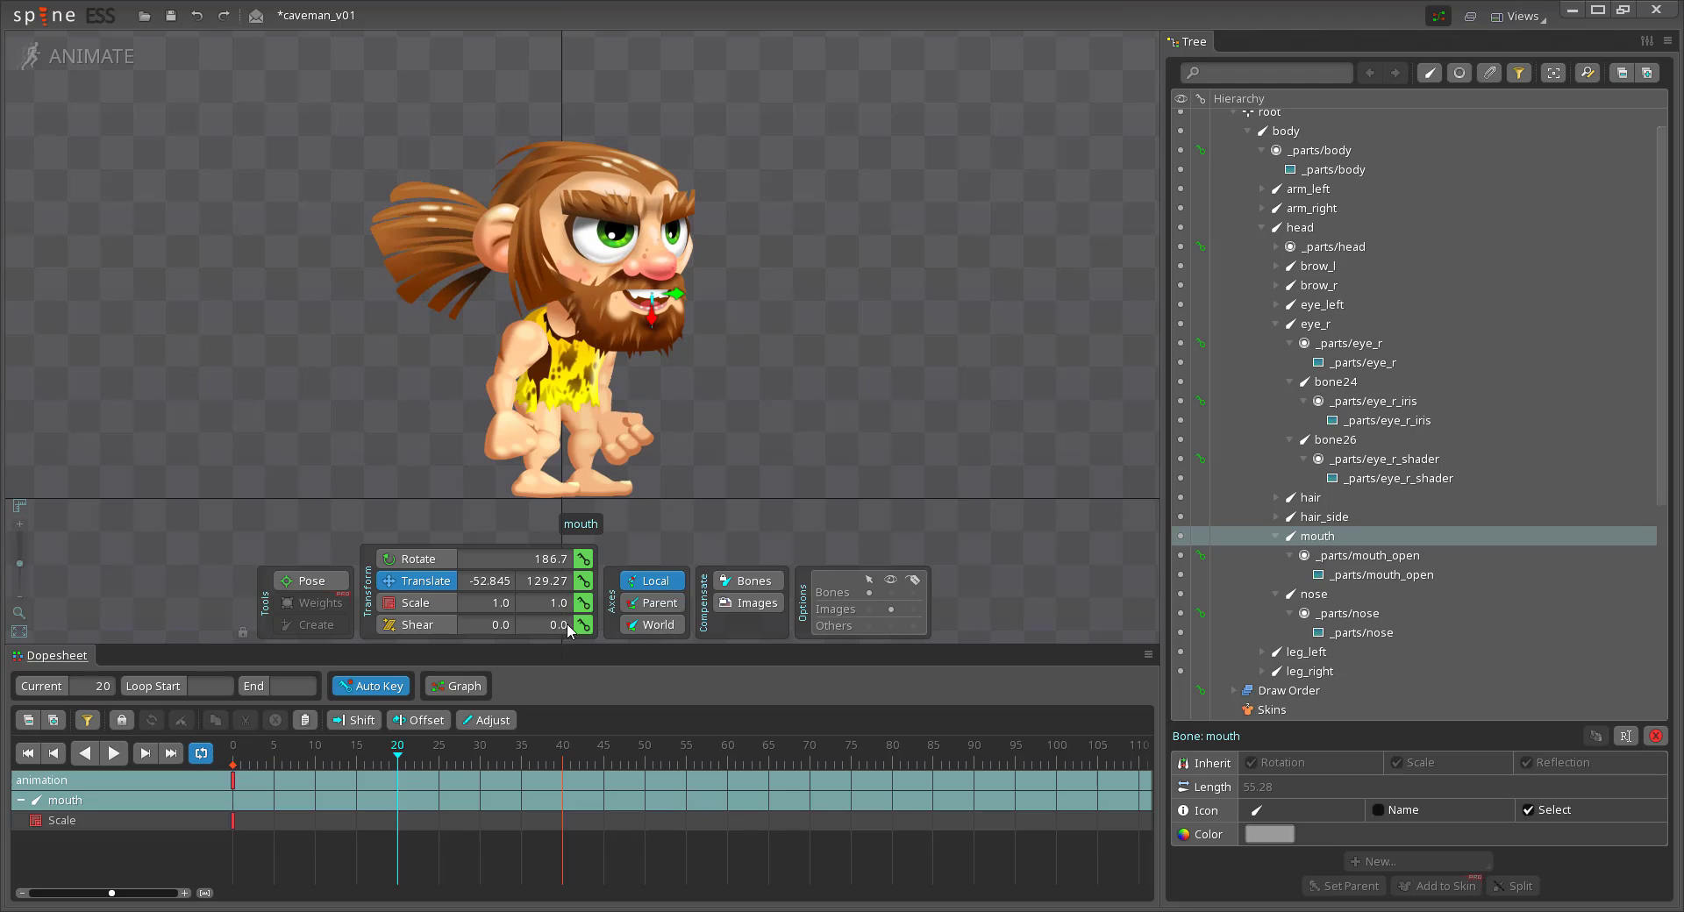
pyautogui.press('b')
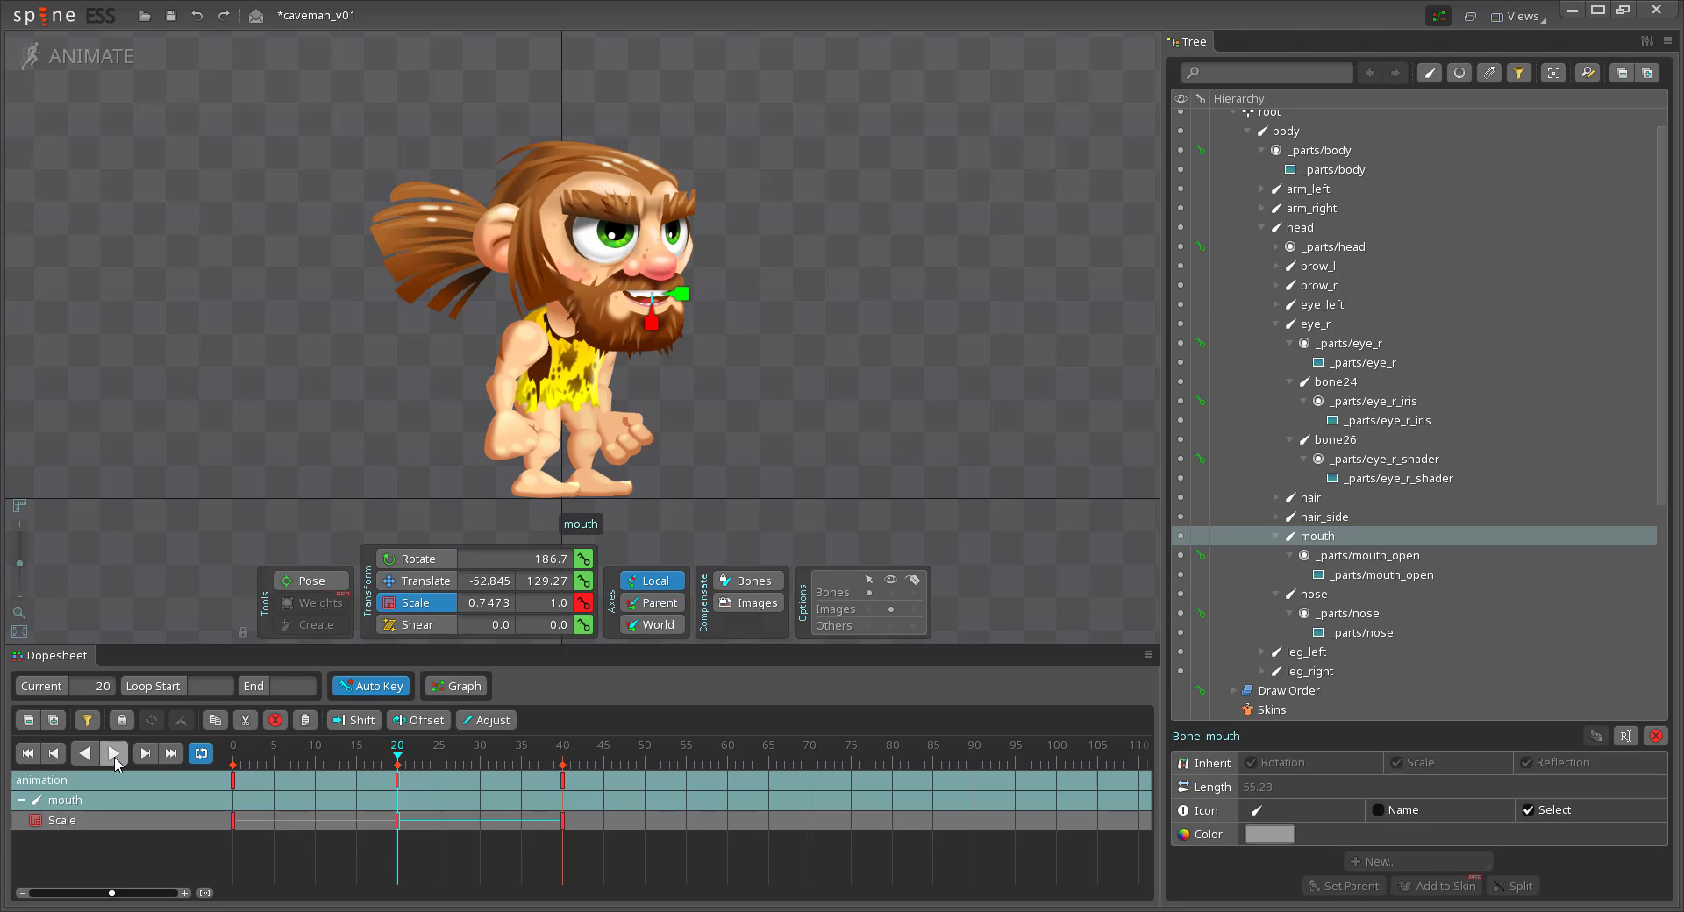
pyautogui.click(114, 758)
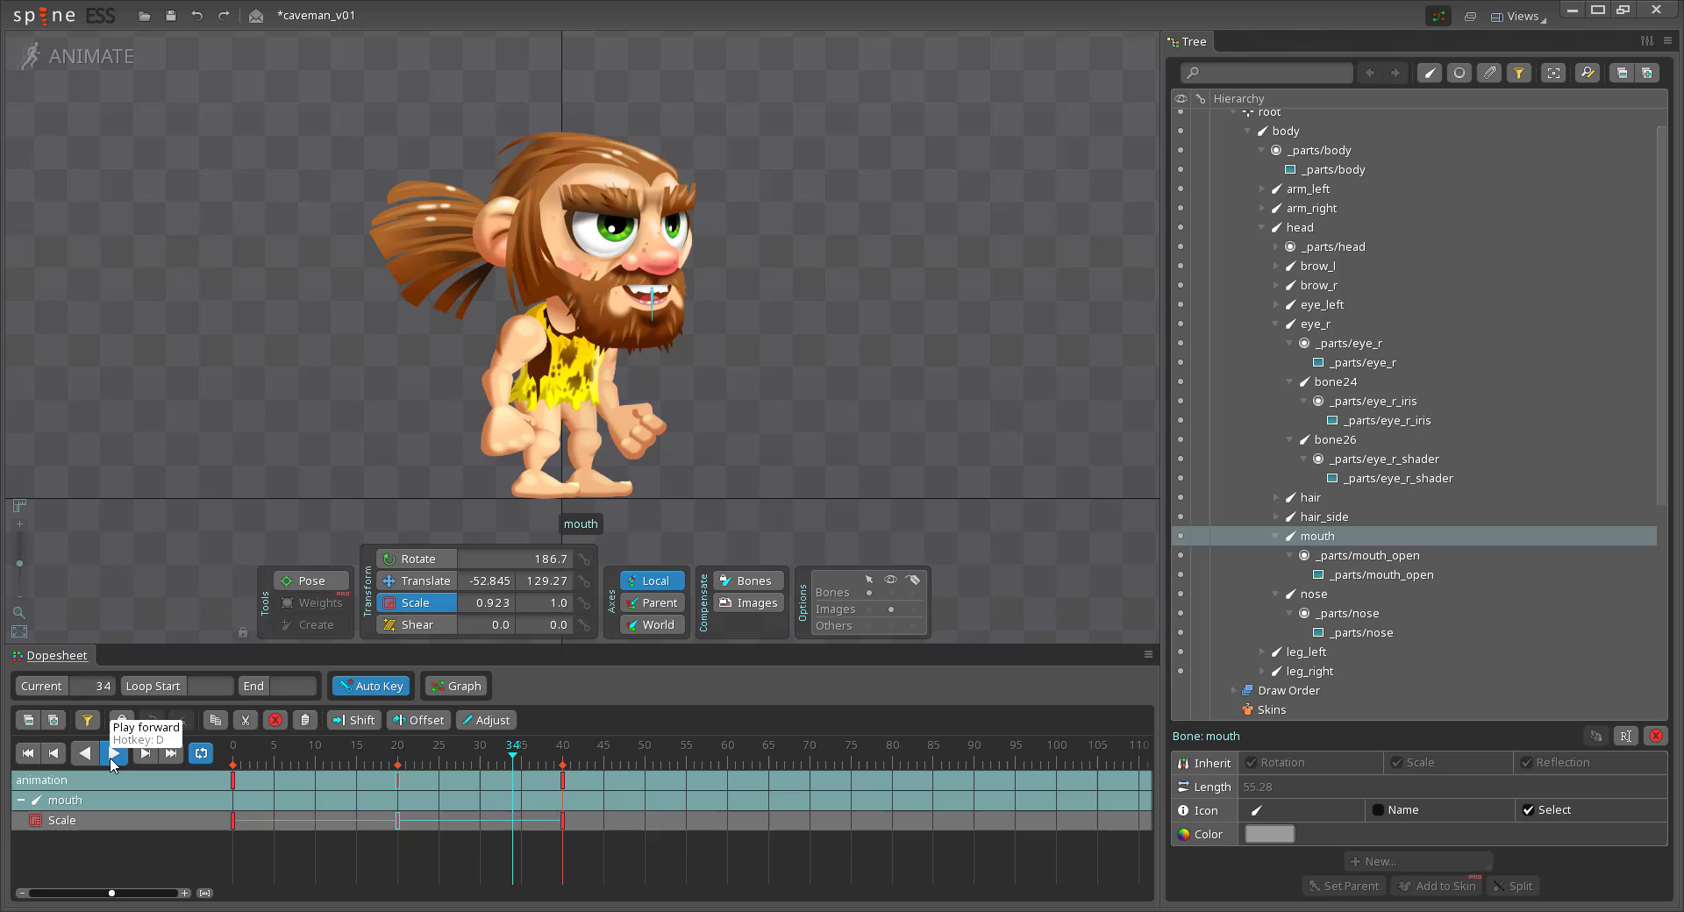
pyautogui.click(112, 757)
# Select the body bone and play back the whole looping animation
pyautogui.click(559, 386)
pyautogui.press('v')
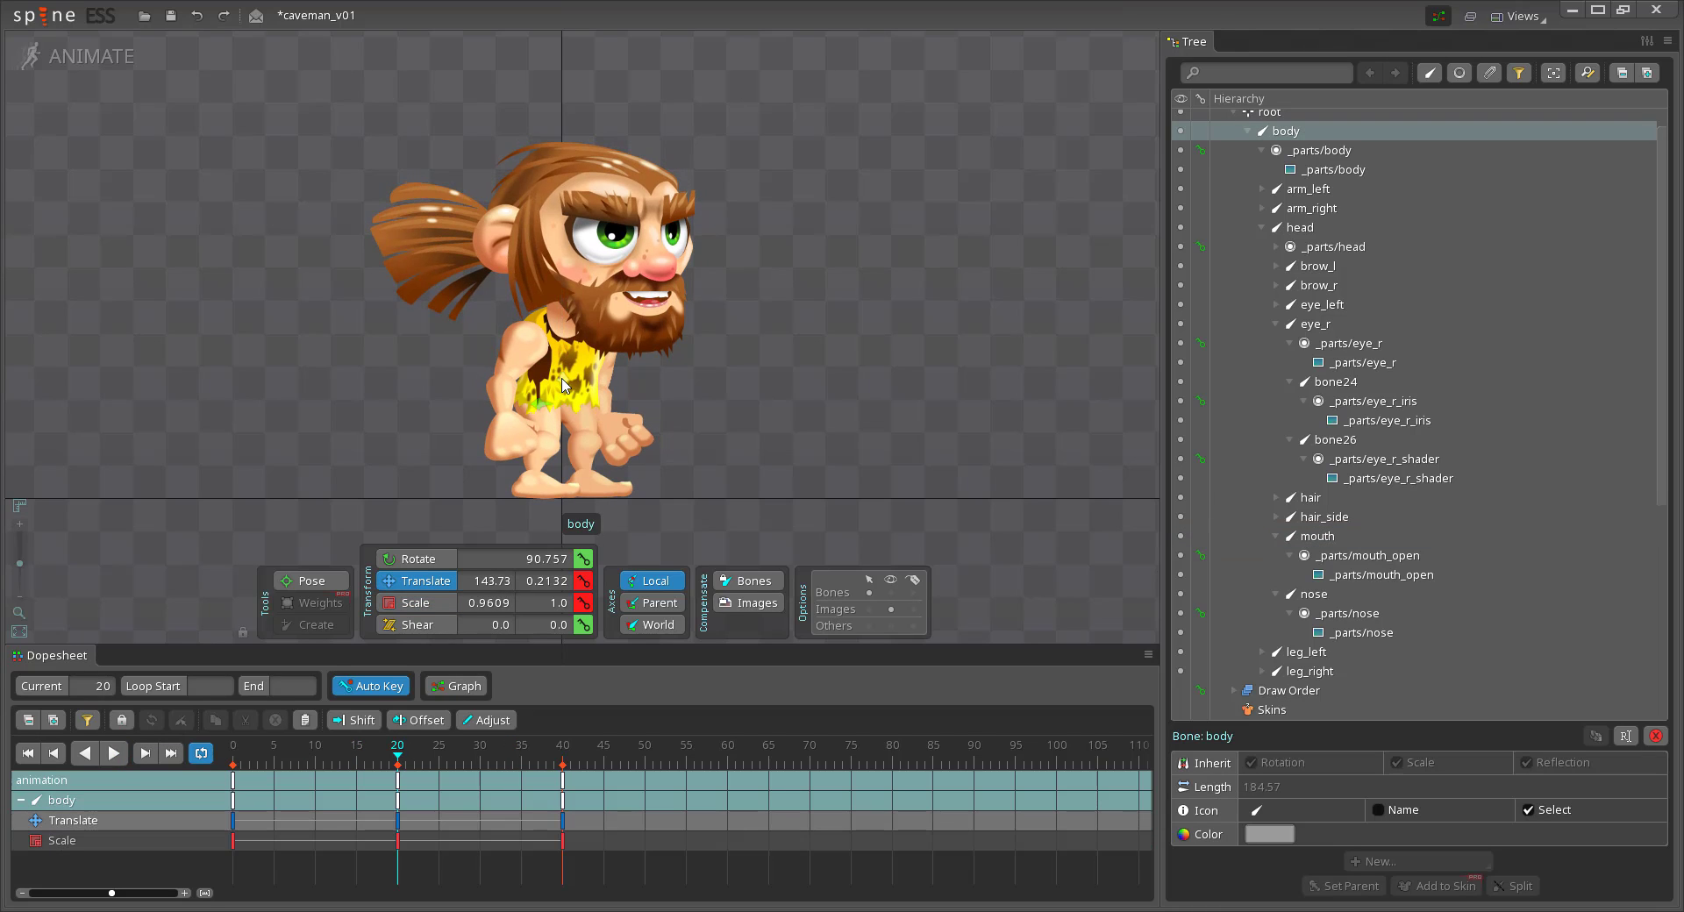
pyautogui.click(113, 753)
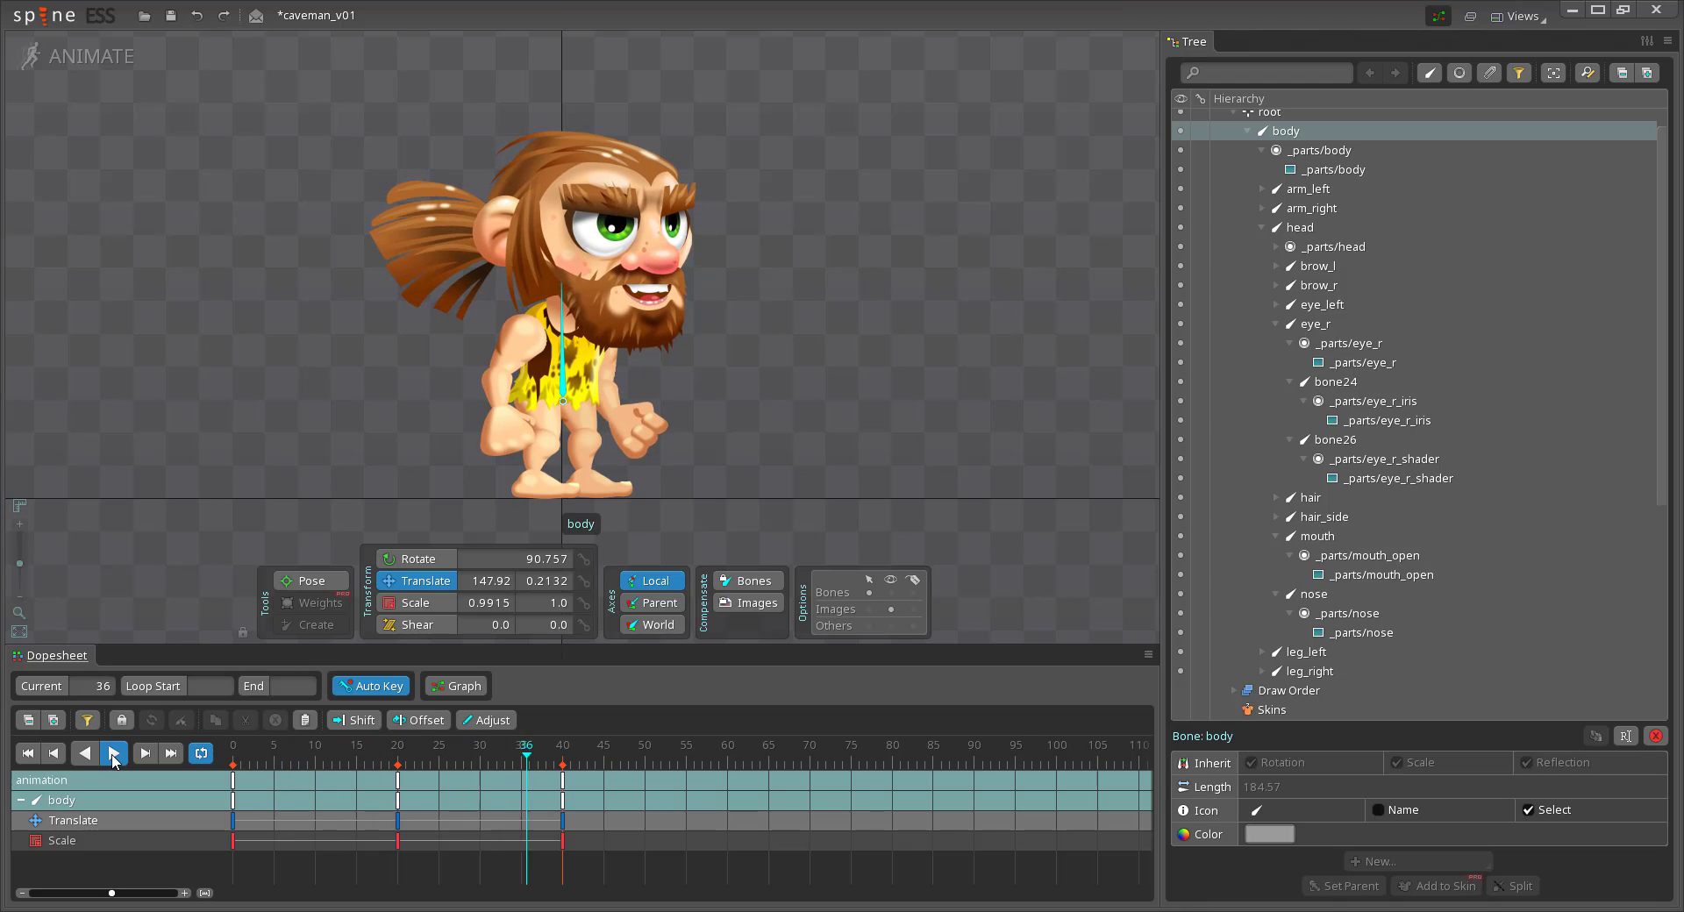
pyautogui.click(114, 753)
pyautogui.click(114, 753)
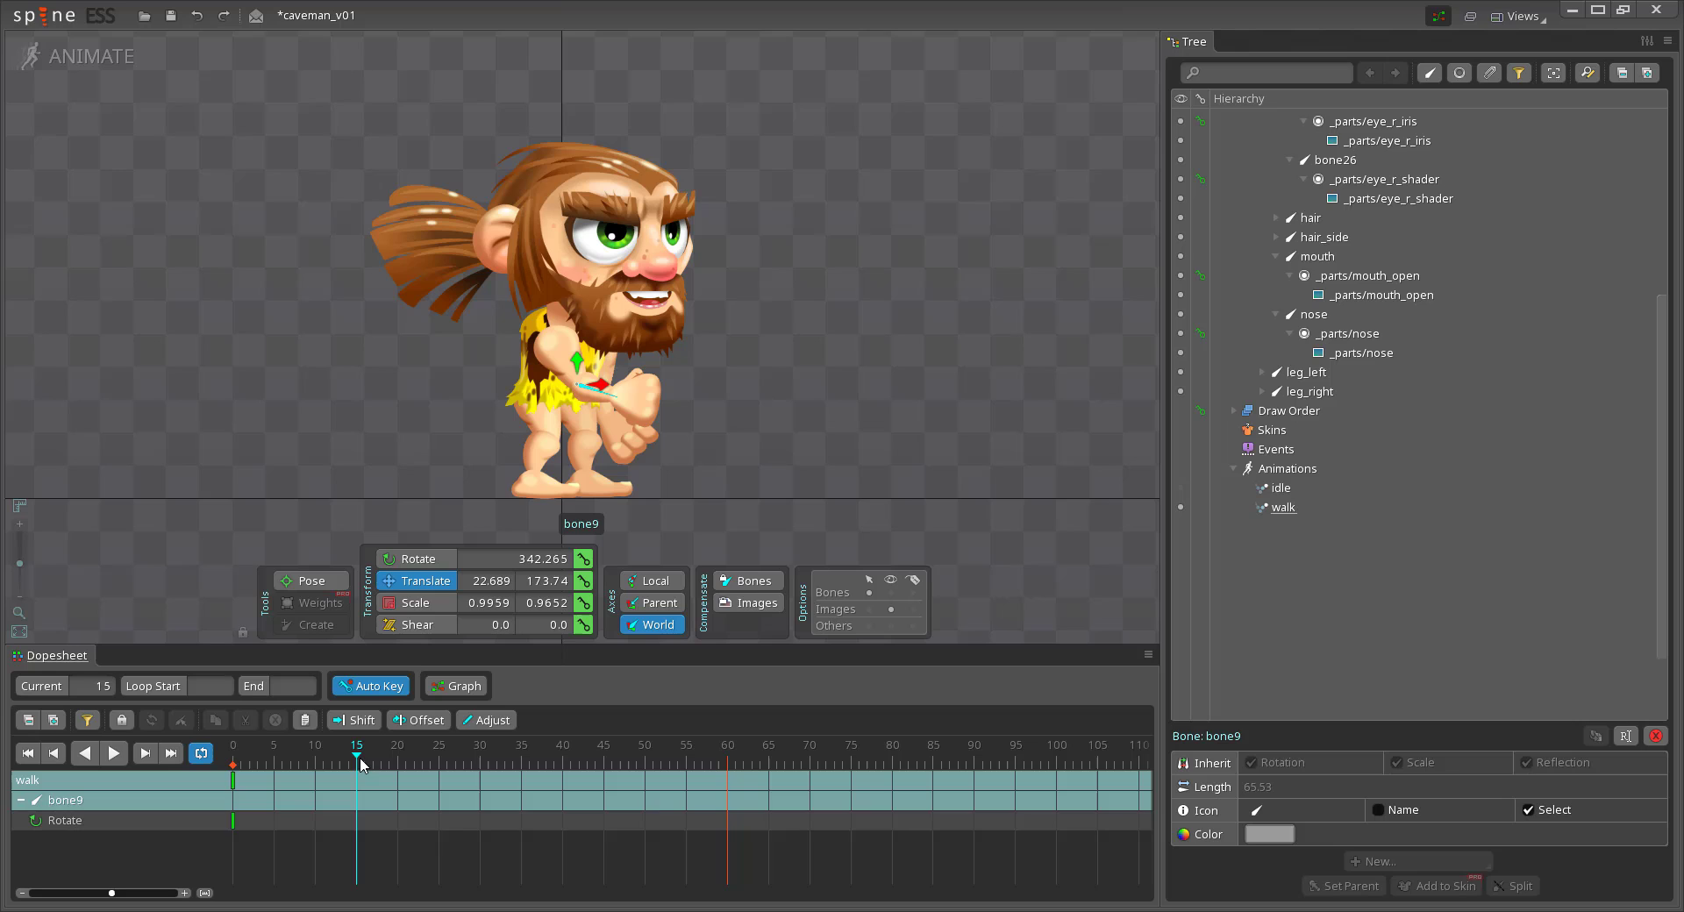
# In the walk animation, rotate the left forearm bone (bone9) slightly upward at frame 15
pyautogui.press('c')
pyautogui.moveTo(611, 403); pyautogui.dragTo(611, 392)
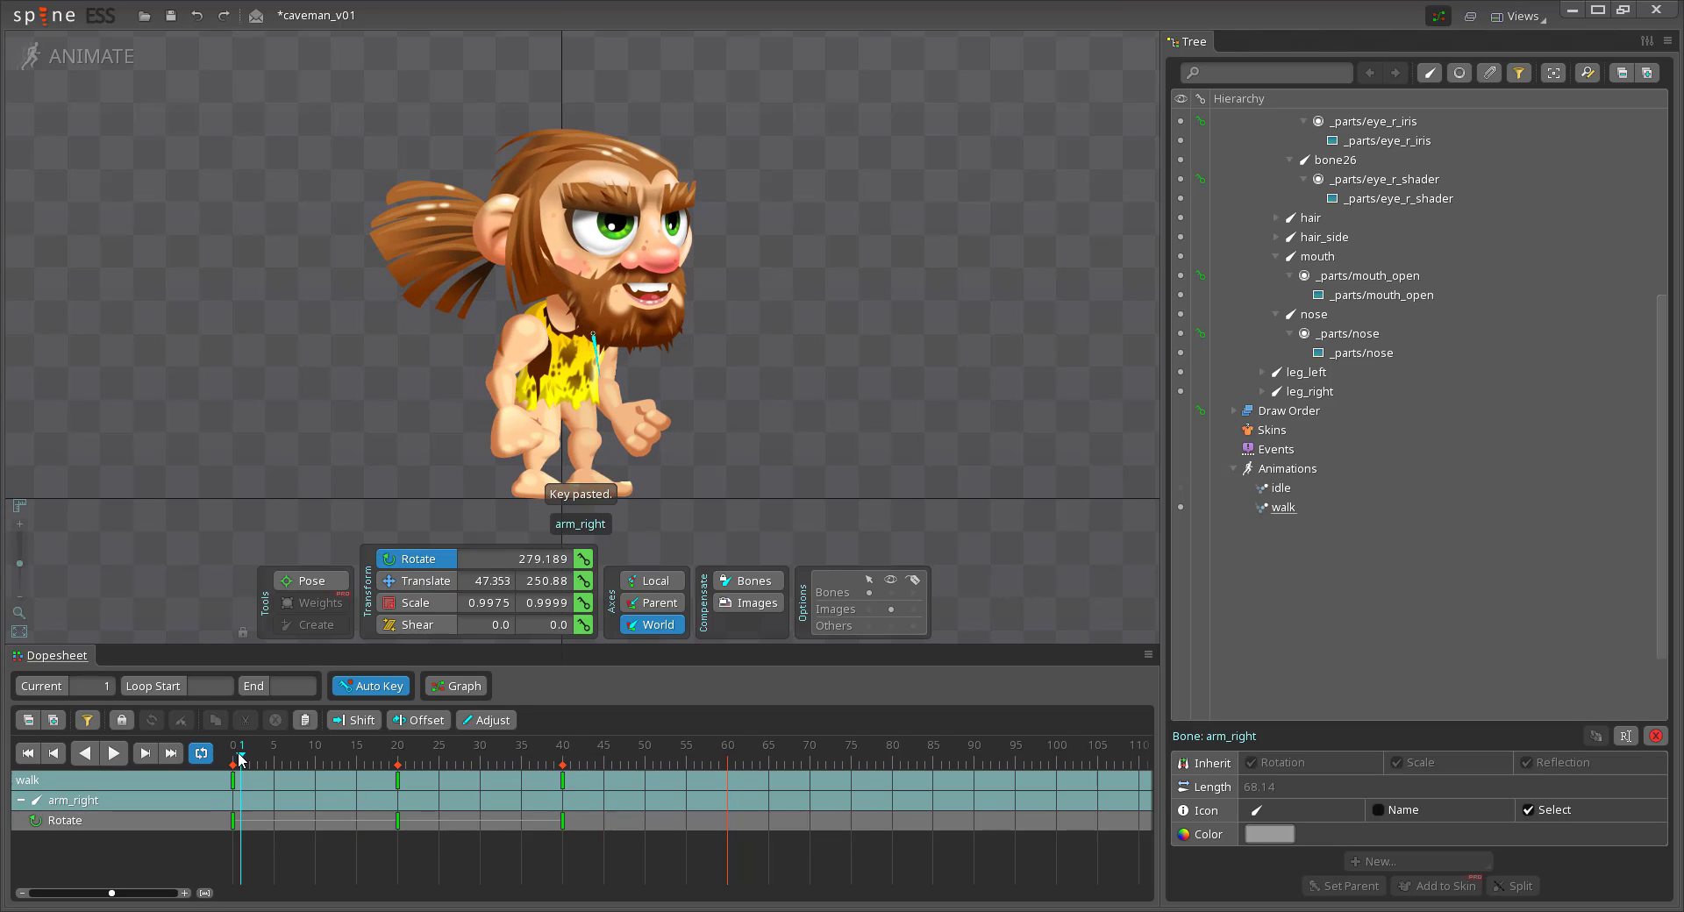
# Swing arm_right forward to about 305.6 degrees at frame 0 and clear its rotation keys at frames 20 and 40
pyautogui.click(234, 762)
pyautogui.moveTo(588, 382); pyautogui.dragTo(646, 392)
pyautogui.moveTo(426, 769); pyautogui.dragTo(582, 844)
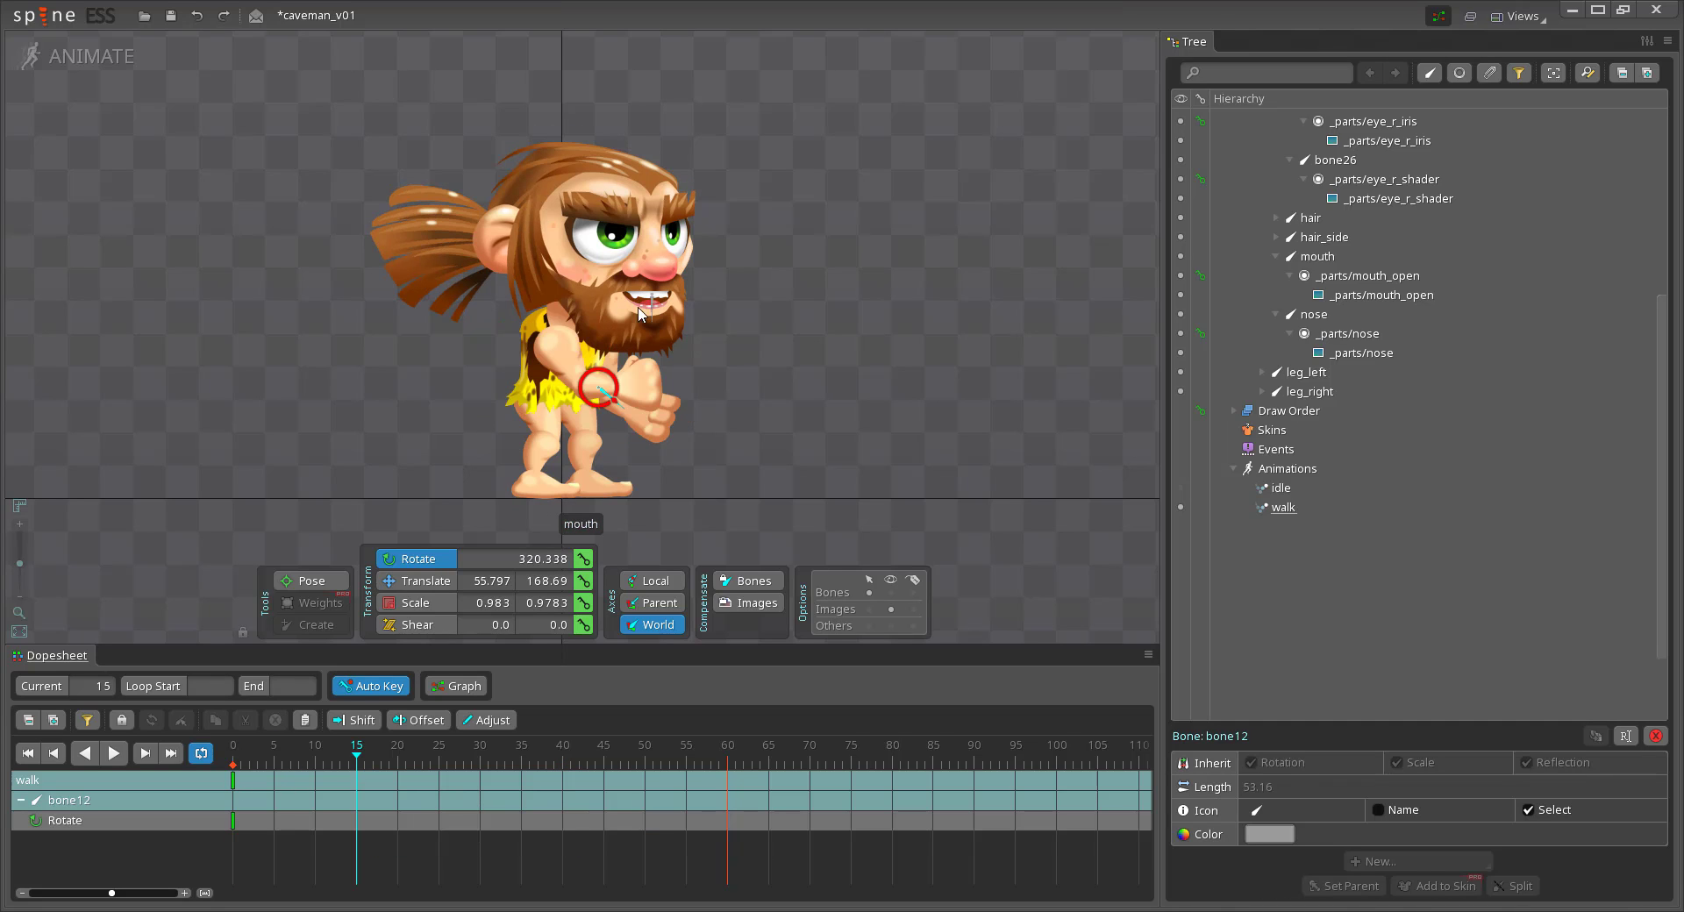
# Copy arm_right's frame 0 rotation key to frames 30 and 60
pyautogui.click(358, 777)
pyautogui.moveTo(358, 772); pyautogui.dragTo(316, 765)
pyautogui.click(234, 764)
pyautogui.click(233, 779)
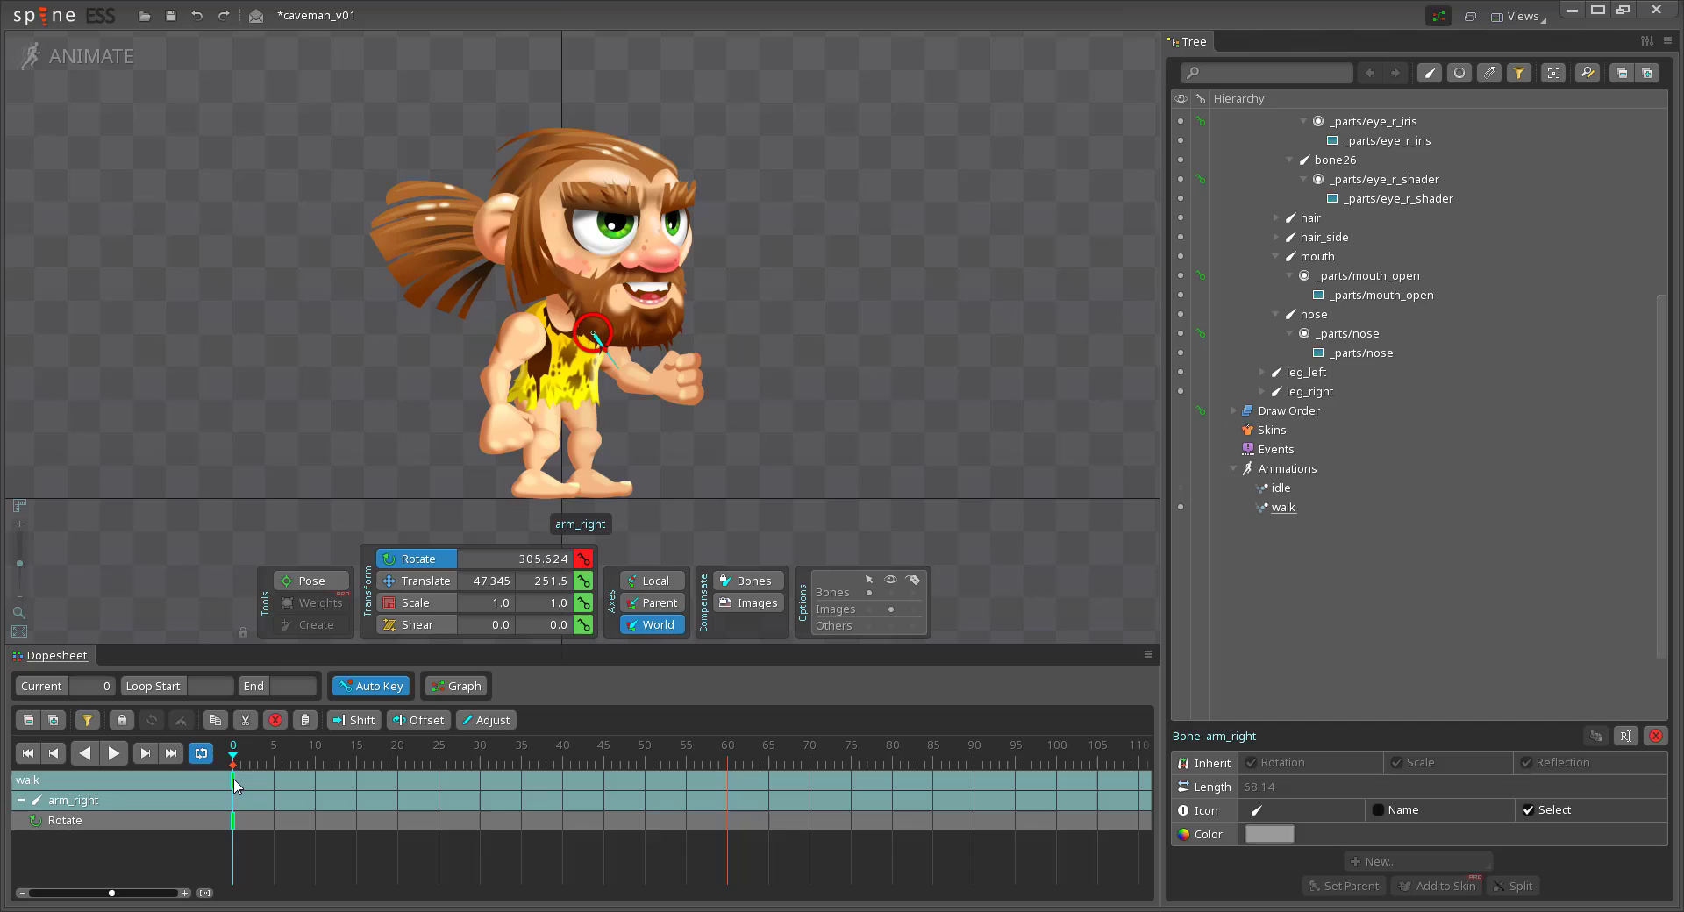
pyautogui.hotkey('ctrl', 'c')
pyautogui.click(480, 764)
pyautogui.hotkey('ctrl', 'v')
pyautogui.click(727, 756)
pyautogui.hotkey('ctrl', 'v')
pyautogui.click(473, 787)
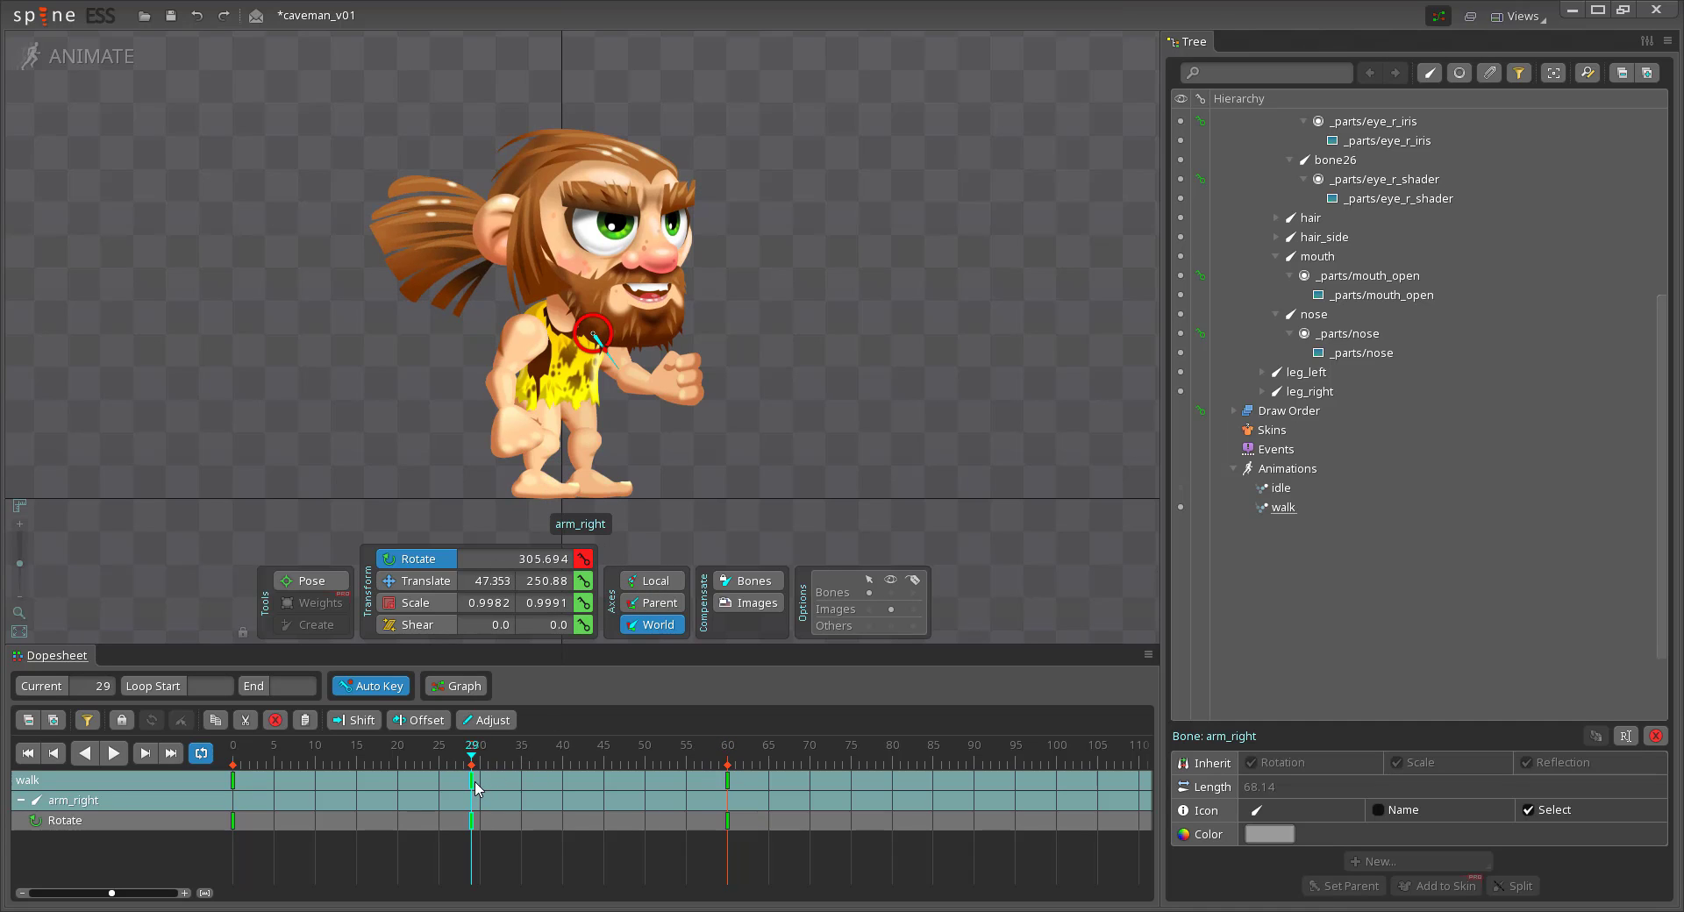
# Swing arm_right backward and shift it back at frame 30, and key its starting position at frames 0 and 60
pyautogui.click(480, 766)
pyautogui.moveTo(688, 369); pyautogui.dragTo(558, 430)
pyautogui.press('v')
pyautogui.moveTo(615, 334); pyautogui.dragTo(575, 334)
pyautogui.click(233, 761)
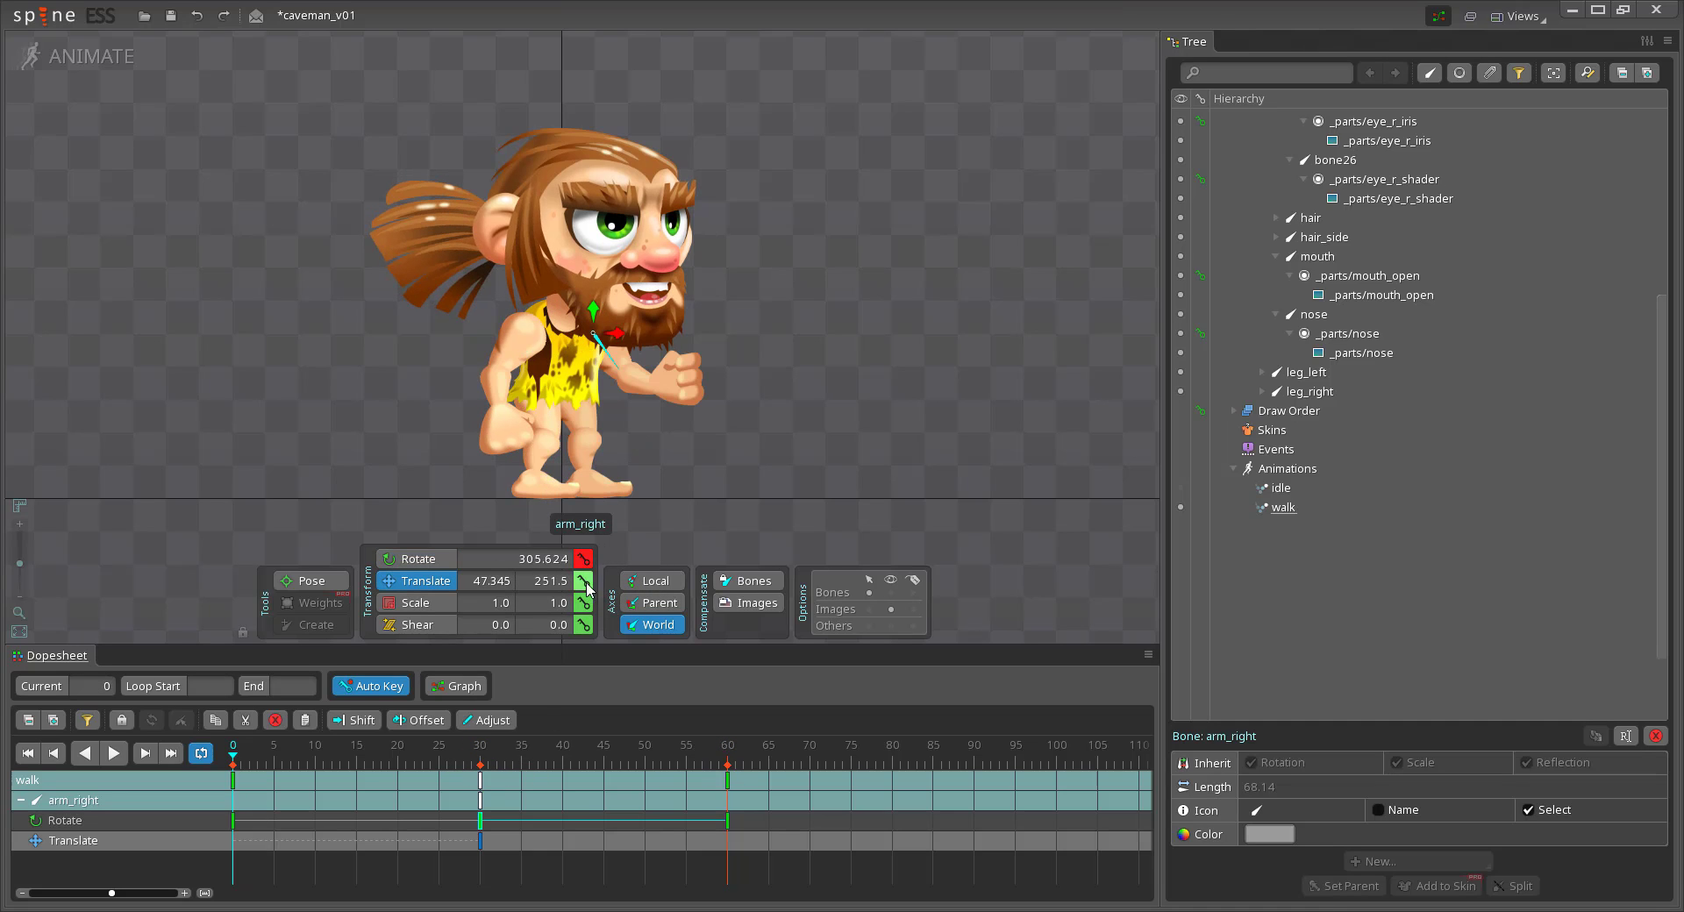
pyautogui.click(727, 765)
pyautogui.hotkey('ctrl', 'v')
# Delete arm_left's keys at frame 15, and at frame 0 rotate it to 214.597 and shift it to X -25.975
pyautogui.click(521, 342)
pyautogui.moveTo(334, 783); pyautogui.dragTo(378, 815)
pyautogui.press('Delete')
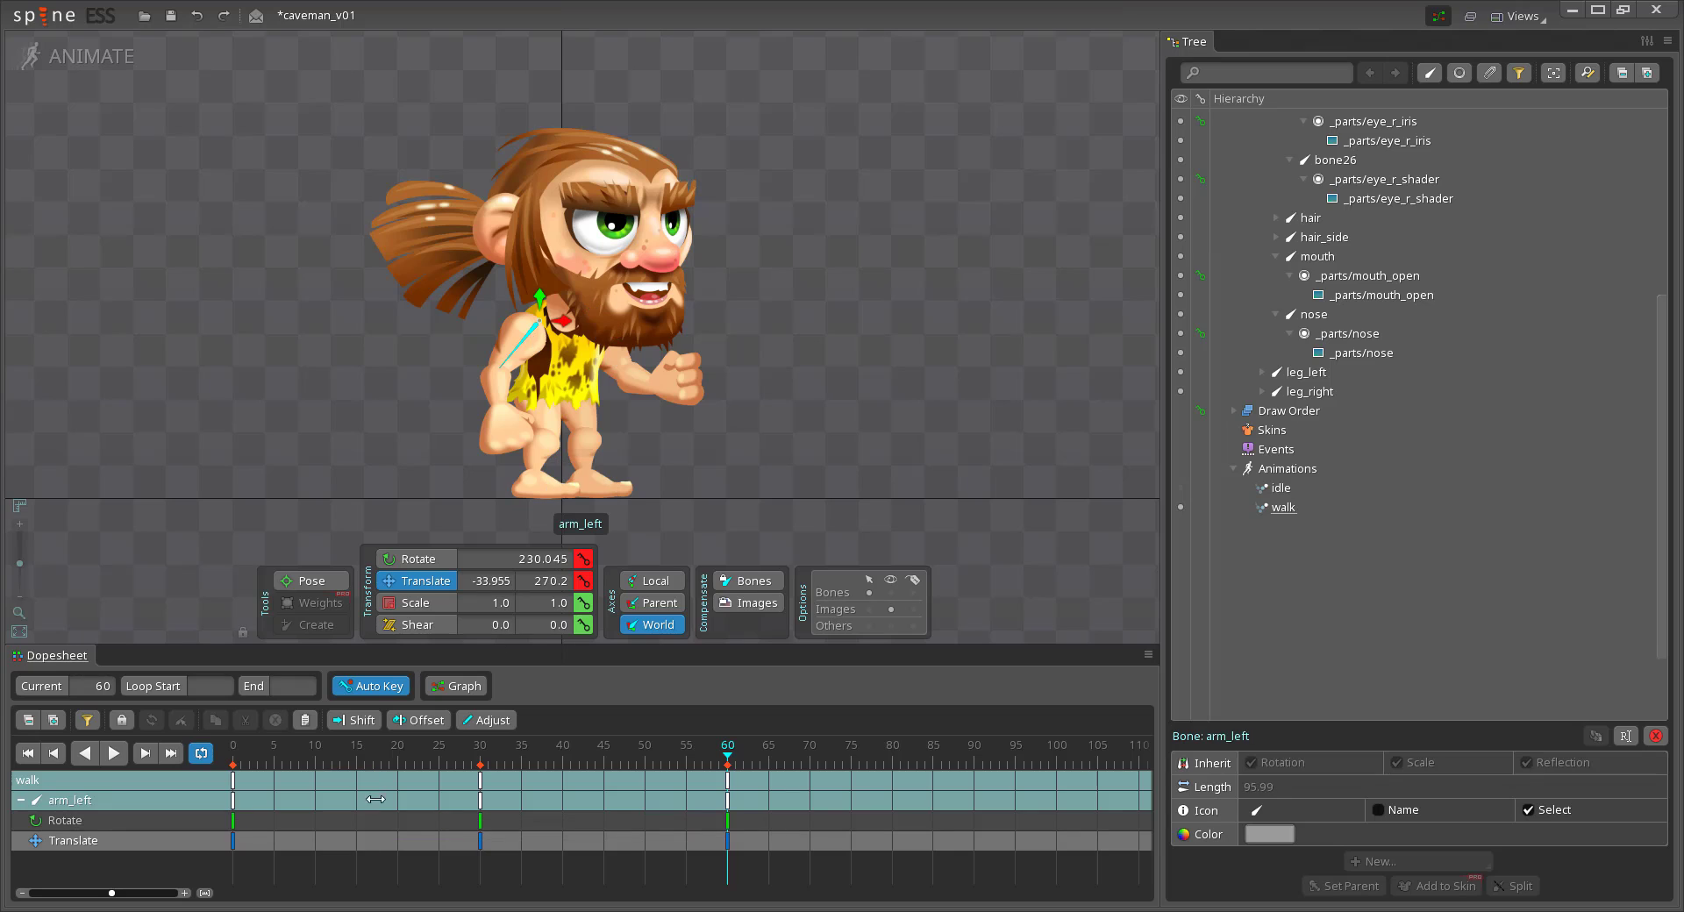
pyautogui.press('c')
pyautogui.moveTo(529, 369); pyautogui.dragTo(564, 322)
pyautogui.press('v')
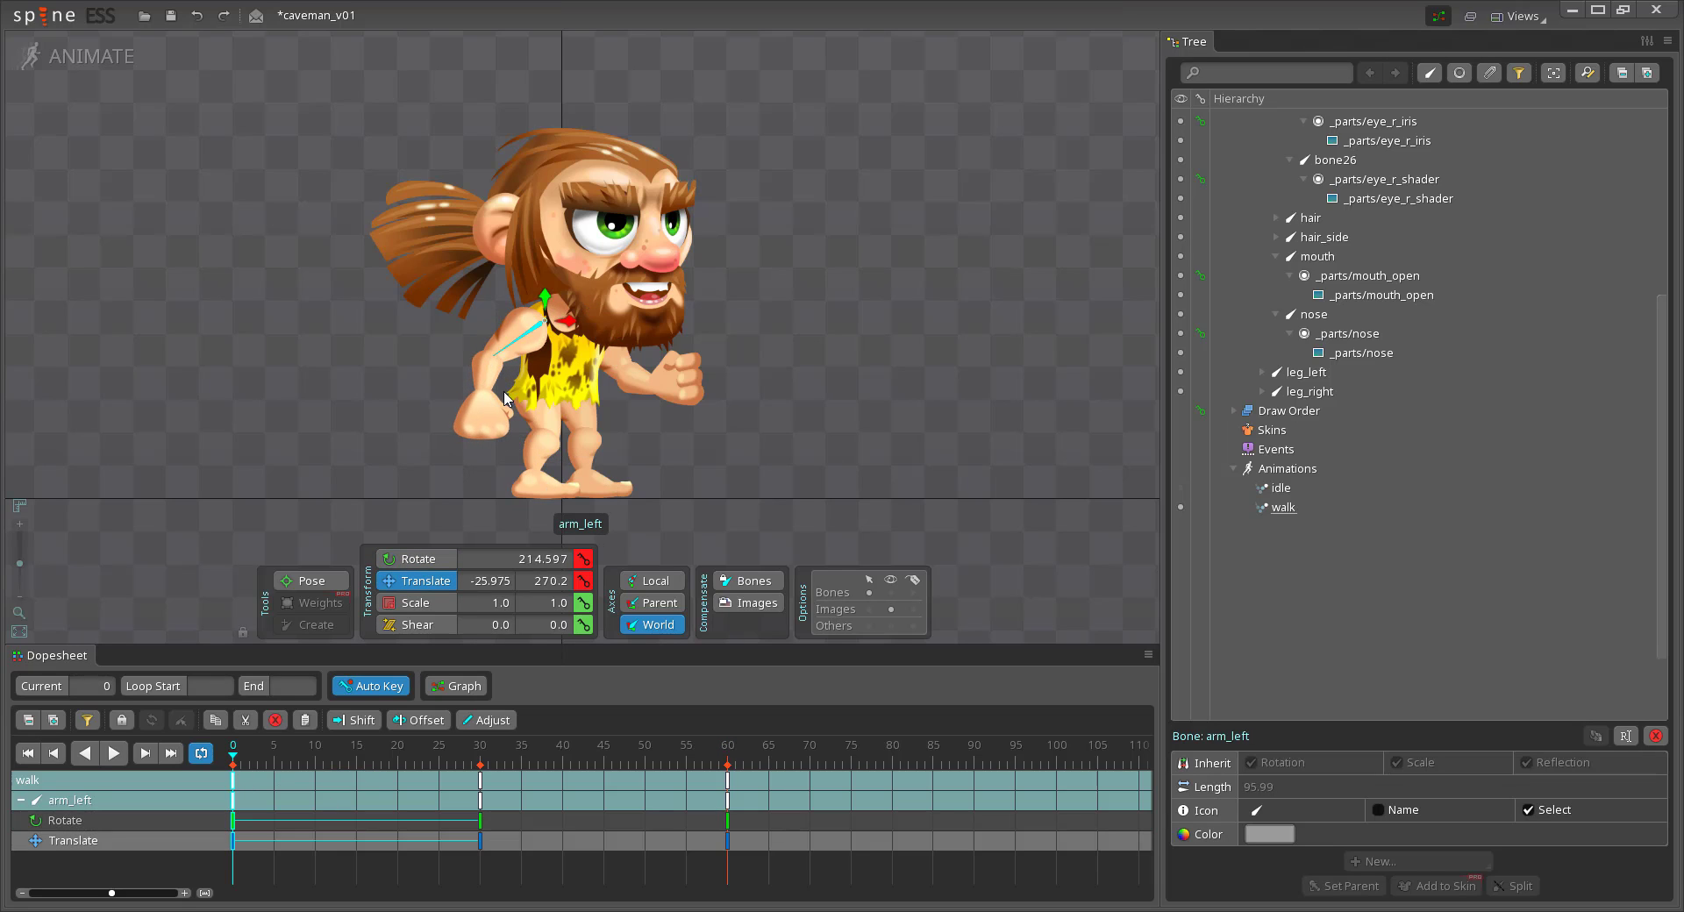
# Adjust the left forearm bone (bone9) with Scale and Rotate at frame 0, and delete its keys at frames 15 and 45
pyautogui.click(484, 381)
pyautogui.press('x')
pyautogui.moveTo(481, 389); pyautogui.dragTo(506, 386)
pyautogui.press('c')
pyautogui.moveTo(341, 792); pyautogui.dragTo(388, 849)
pyautogui.moveTo(589, 840); pyautogui.dragTo(616, 785)
pyautogui.press('Delete')
pyautogui.click(481, 780)
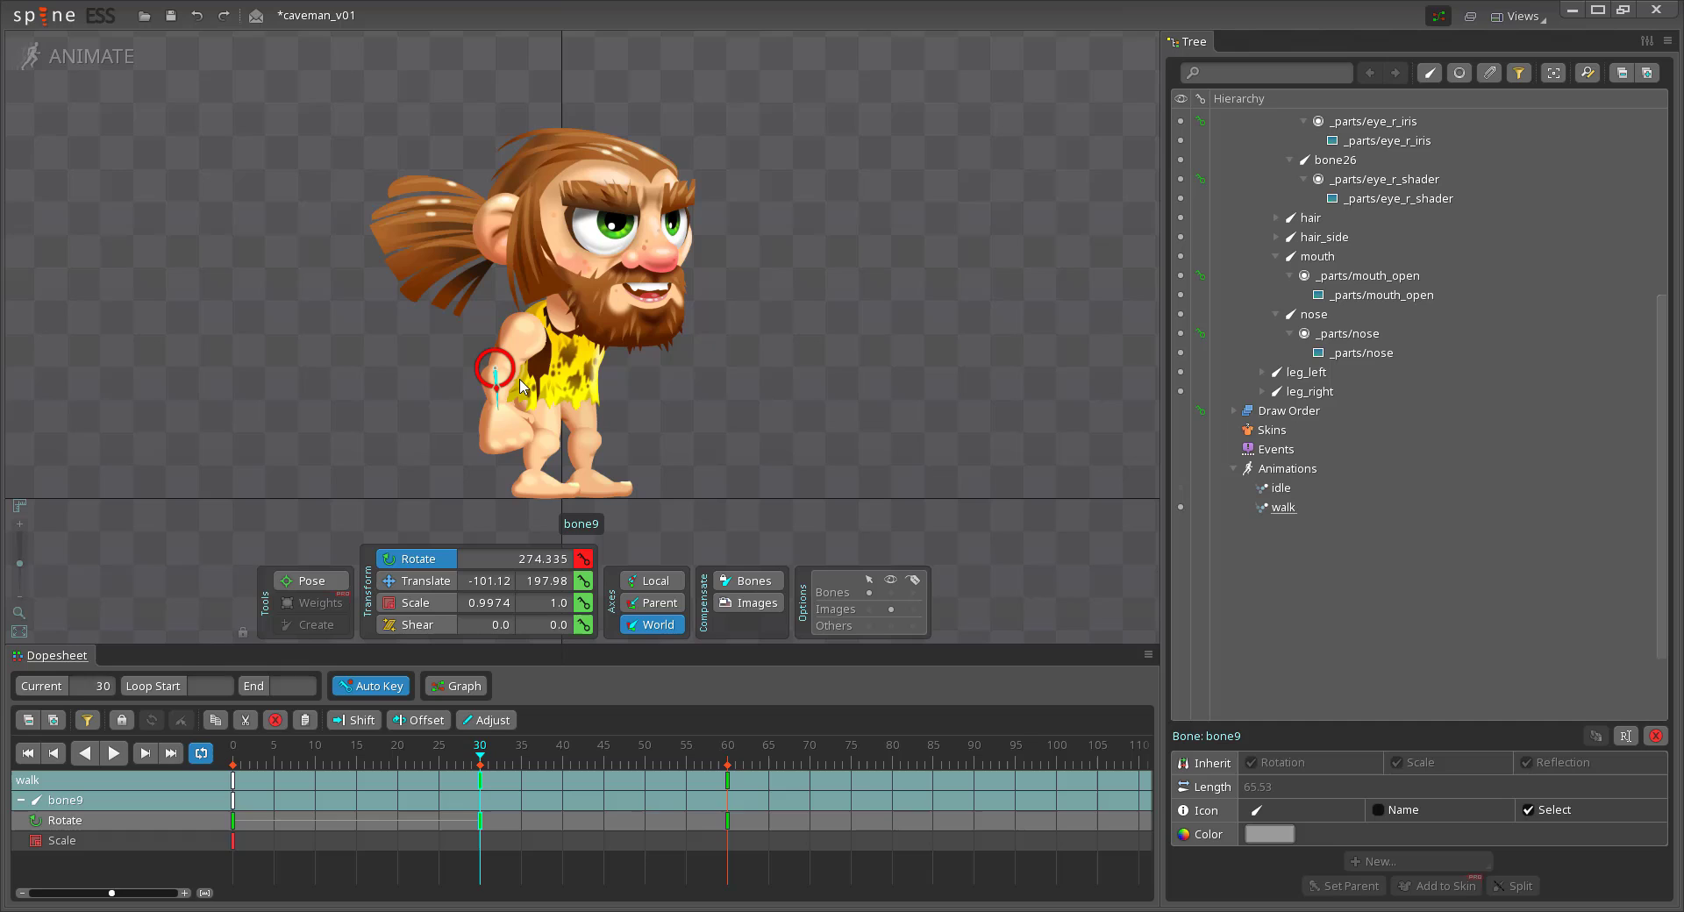
# Copy bone9's frame 0 keys to frame 60 and rotate the forearm forward at frame 30
pyautogui.click(233, 778)
pyautogui.hotkey('ctrl', 'c')
pyautogui.click(727, 764)
pyautogui.hotkey('ctrl', 'v')
pyautogui.click(480, 765)
pyautogui.moveTo(497, 405); pyautogui.dragTo(510, 400)
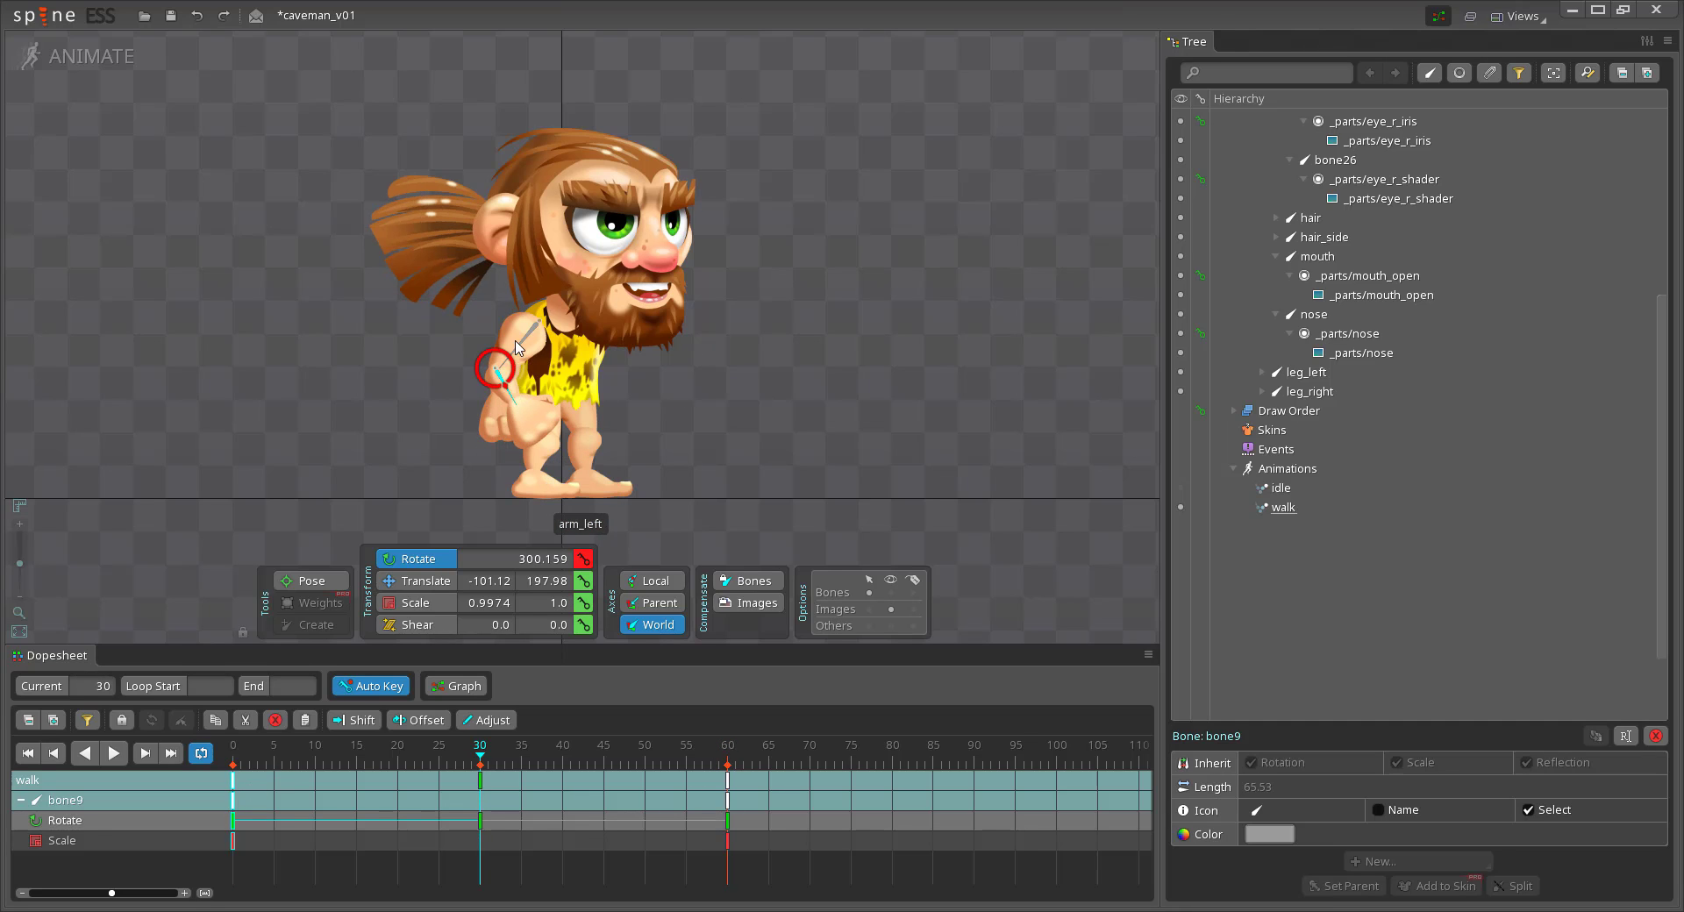
# Swing arm_left forward to 297.892 at frame 30, shift it to X -21.985, and play back the walk
pyautogui.click(518, 346)
pyautogui.moveTo(517, 345); pyautogui.dragTo(570, 322)
pyautogui.press('v')
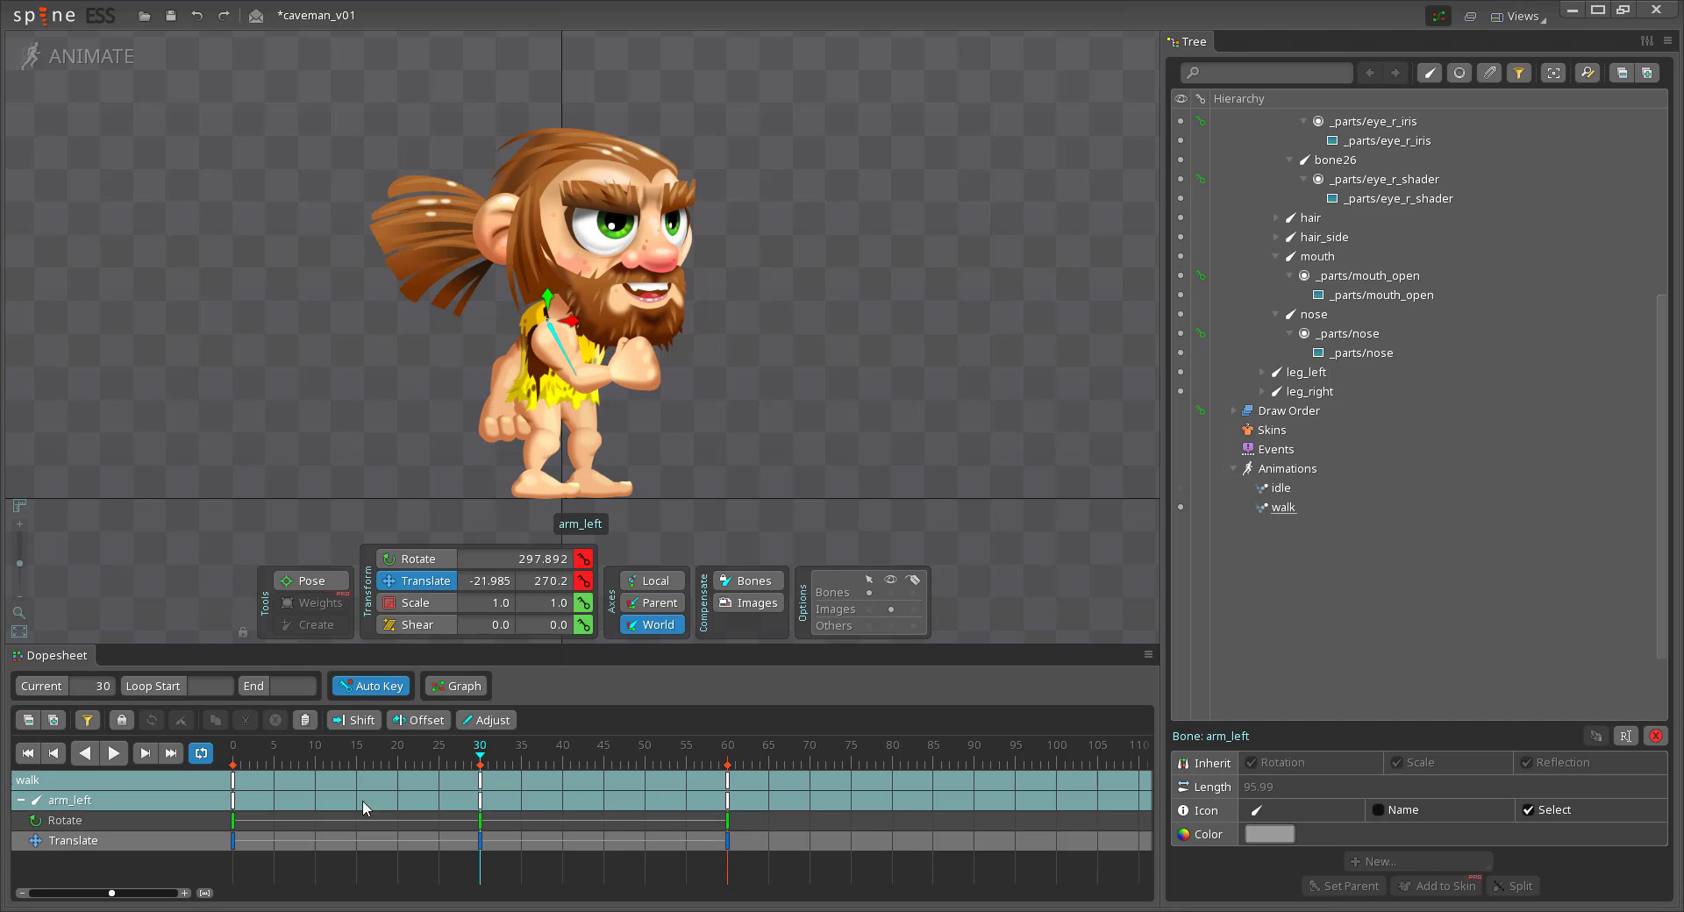
pyautogui.click(728, 766)
pyautogui.click(233, 765)
pyautogui.click(113, 754)
# Paste the left forearm bone's (bone9) frame 0 keys at frame 60 to match the loop ends
pyautogui.click(727, 797)
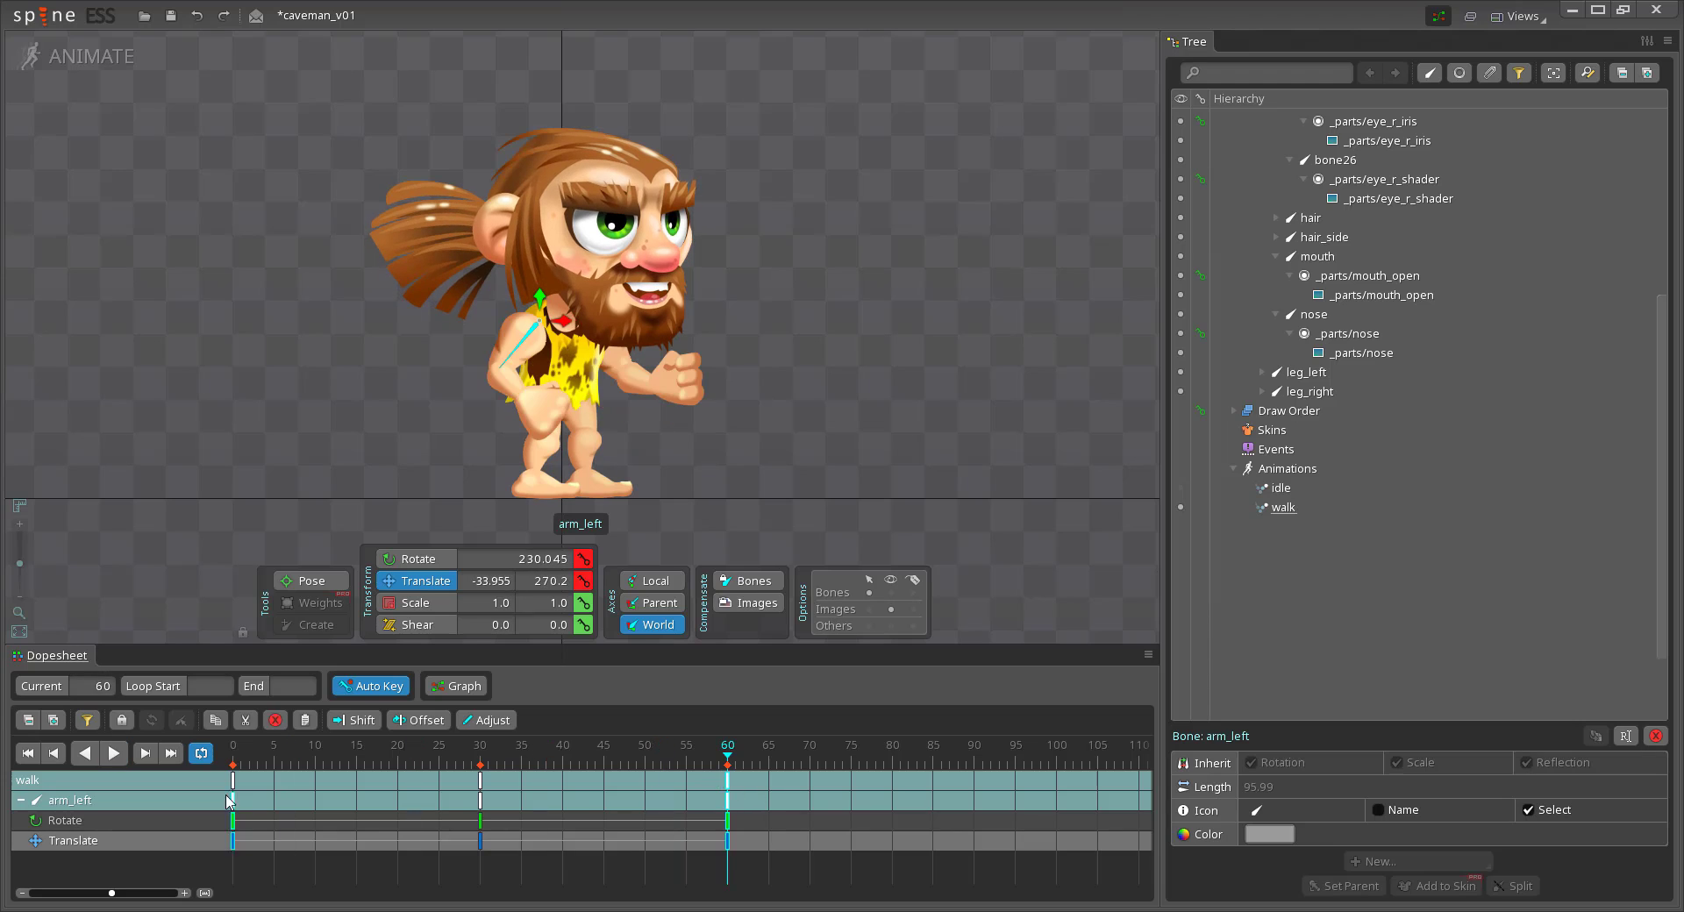
pyautogui.click(232, 800)
pyautogui.click(506, 384)
pyautogui.click(233, 782)
pyautogui.hotkey('ctrl', 'c')
pyautogui.click(729, 764)
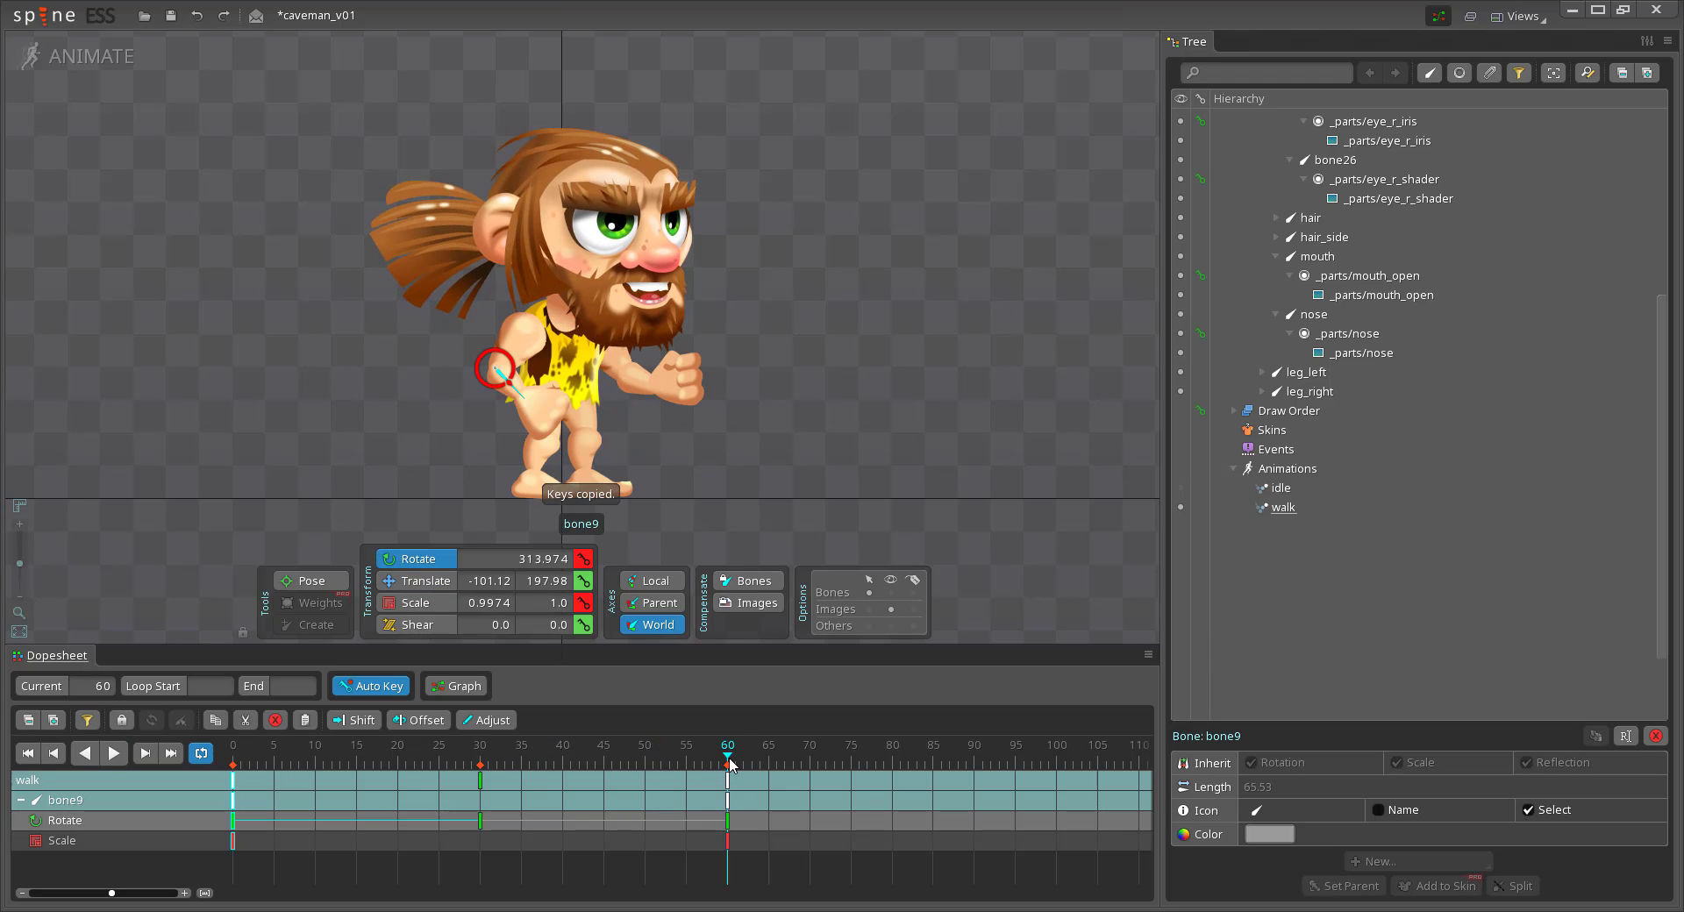
pyautogui.hotkey('ctrl', 'v')
# Delete all of bone9's scale keys and play back the walk
pyautogui.moveTo(760, 835); pyautogui.dragTo(221, 868)
pyautogui.press('Delete')
pyautogui.click(110, 754)
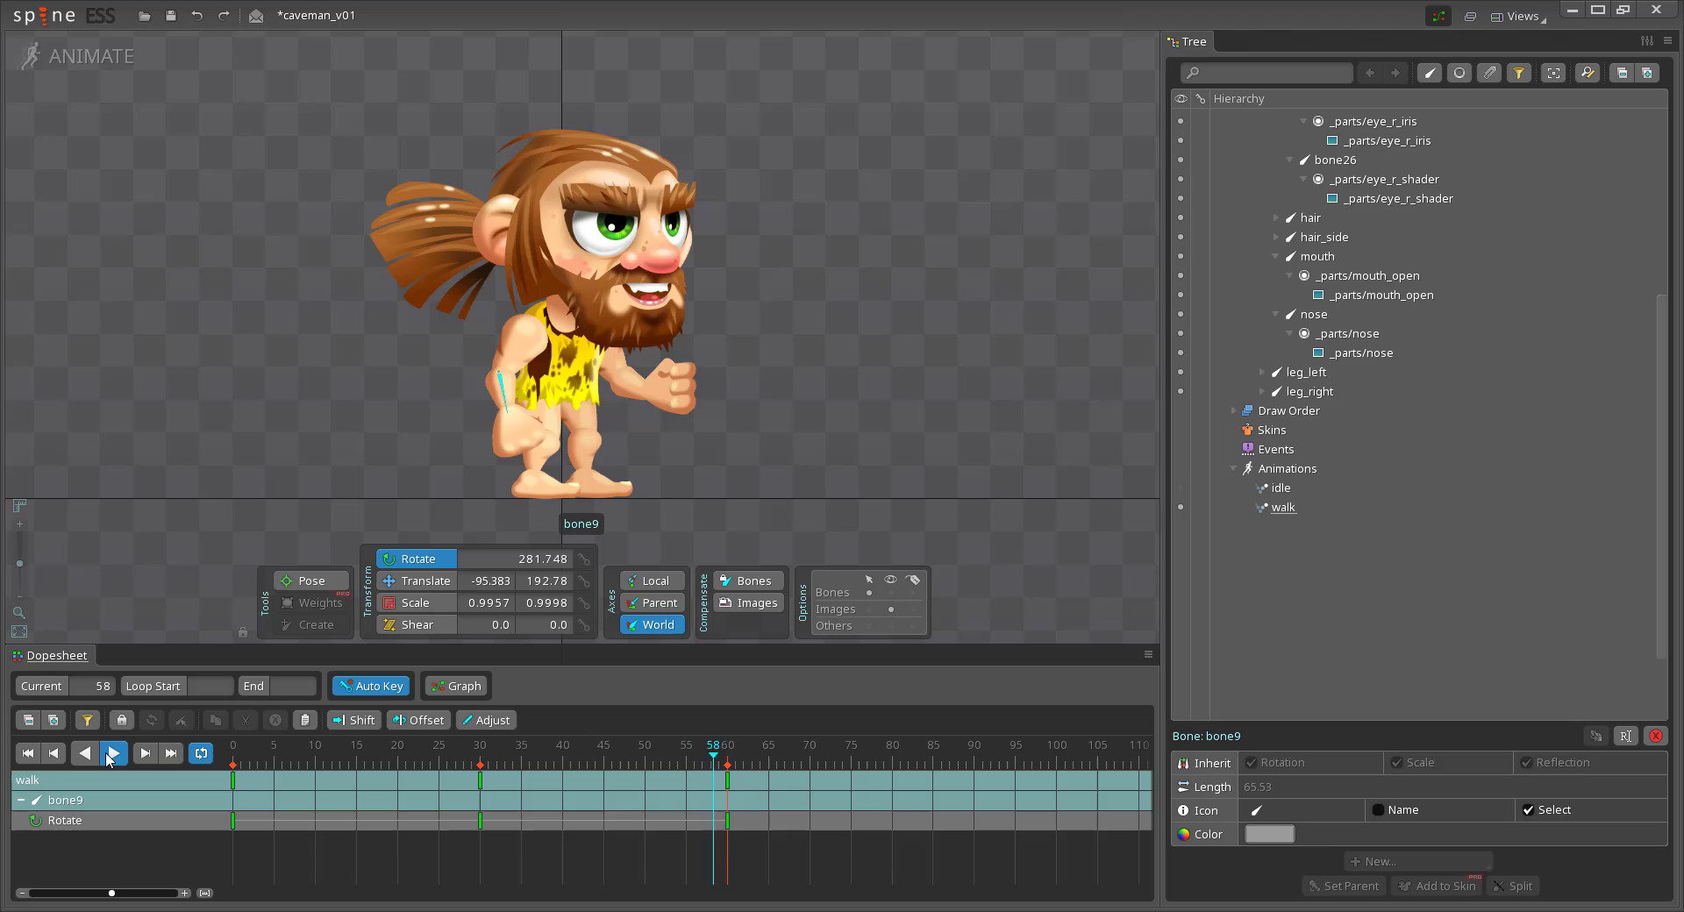
pyautogui.click(110, 755)
# Copy arm_left's frame 0 keys to frame 60 and check the motion around frame 30
pyautogui.click(532, 353)
pyautogui.click(235, 757)
pyautogui.hotkey('ctrl', 'c')
pyautogui.click(727, 759)
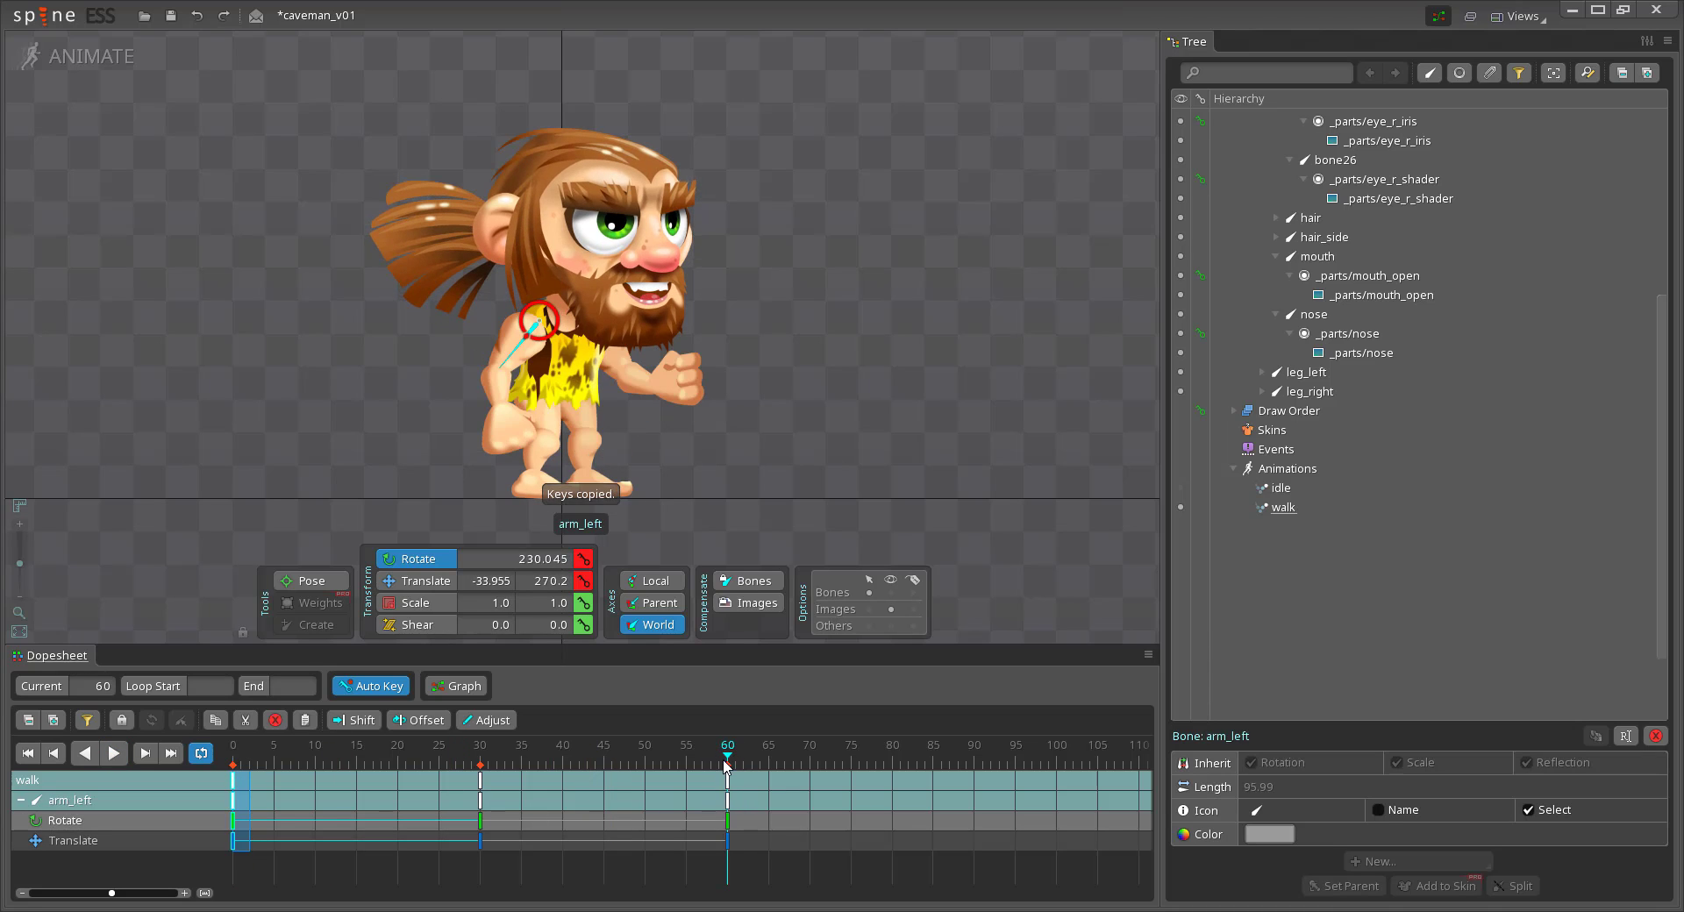
pyautogui.hotkey('ctrl', 'v')
pyautogui.click(112, 756)
pyautogui.click(112, 756)
pyautogui.moveTo(481, 780); pyautogui.dragTo(495, 777)
pyautogui.click(487, 757)
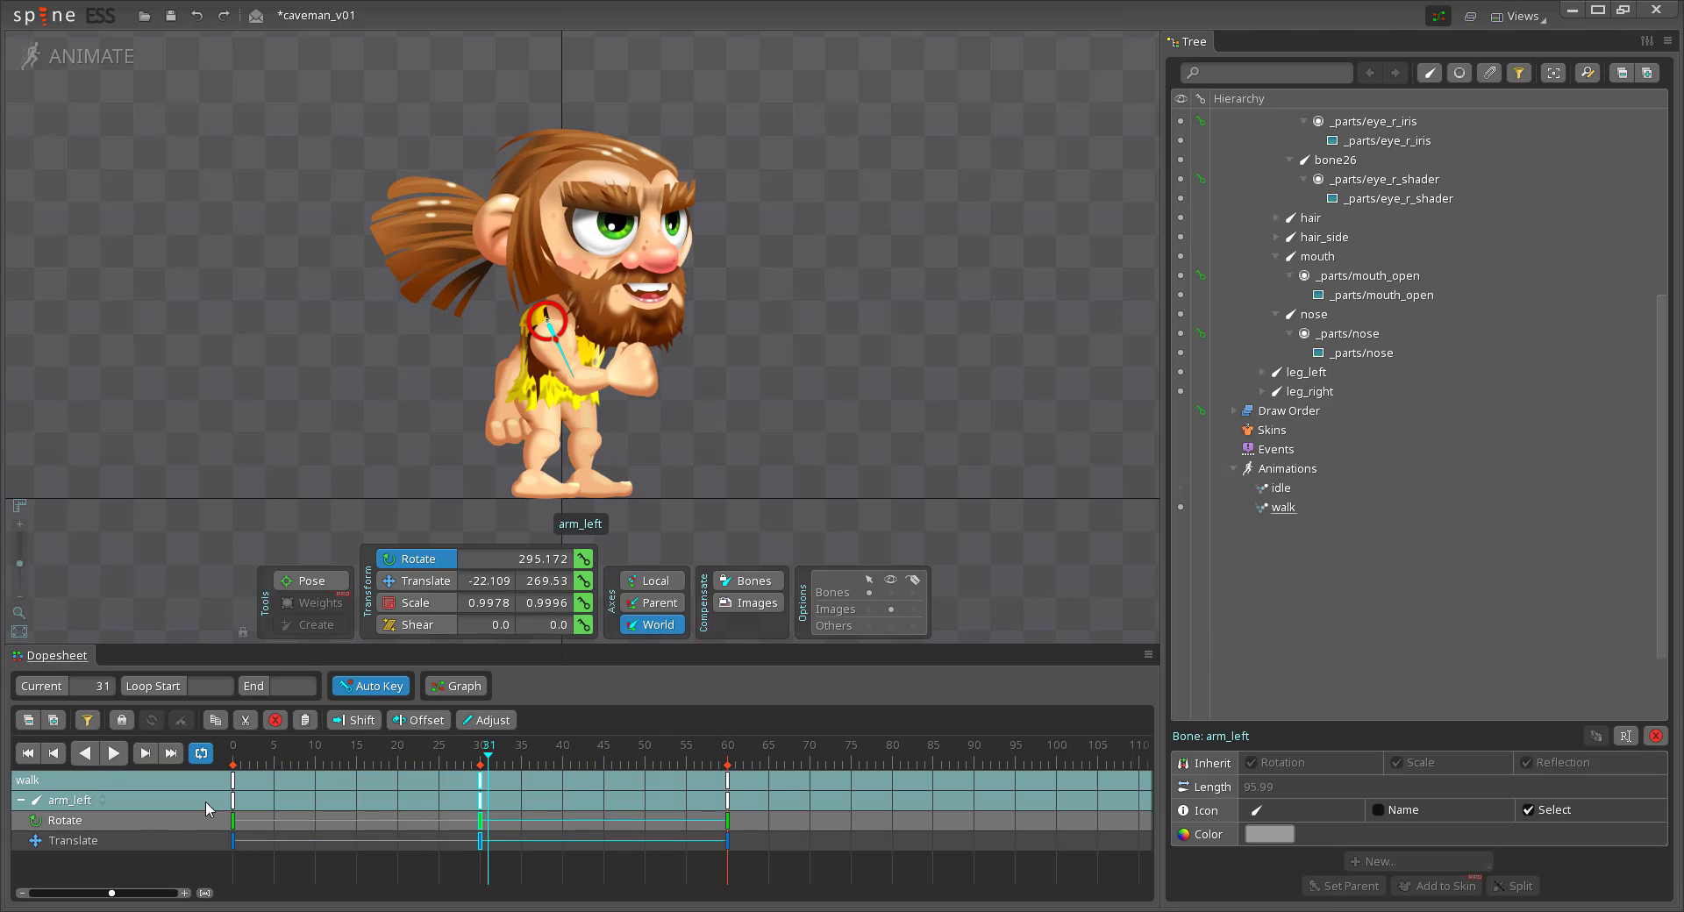
# Rotate and shift the left forearm bone (bone9) at frame 0, and copy its keys to frame 60
pyautogui.click(233, 757)
pyautogui.click(480, 368)
pyautogui.moveTo(482, 384)
pyautogui.mouseDown()
pyautogui.moveTo(466, 384)
pyautogui.moveTo(511, 398)
pyautogui.mouseUp()
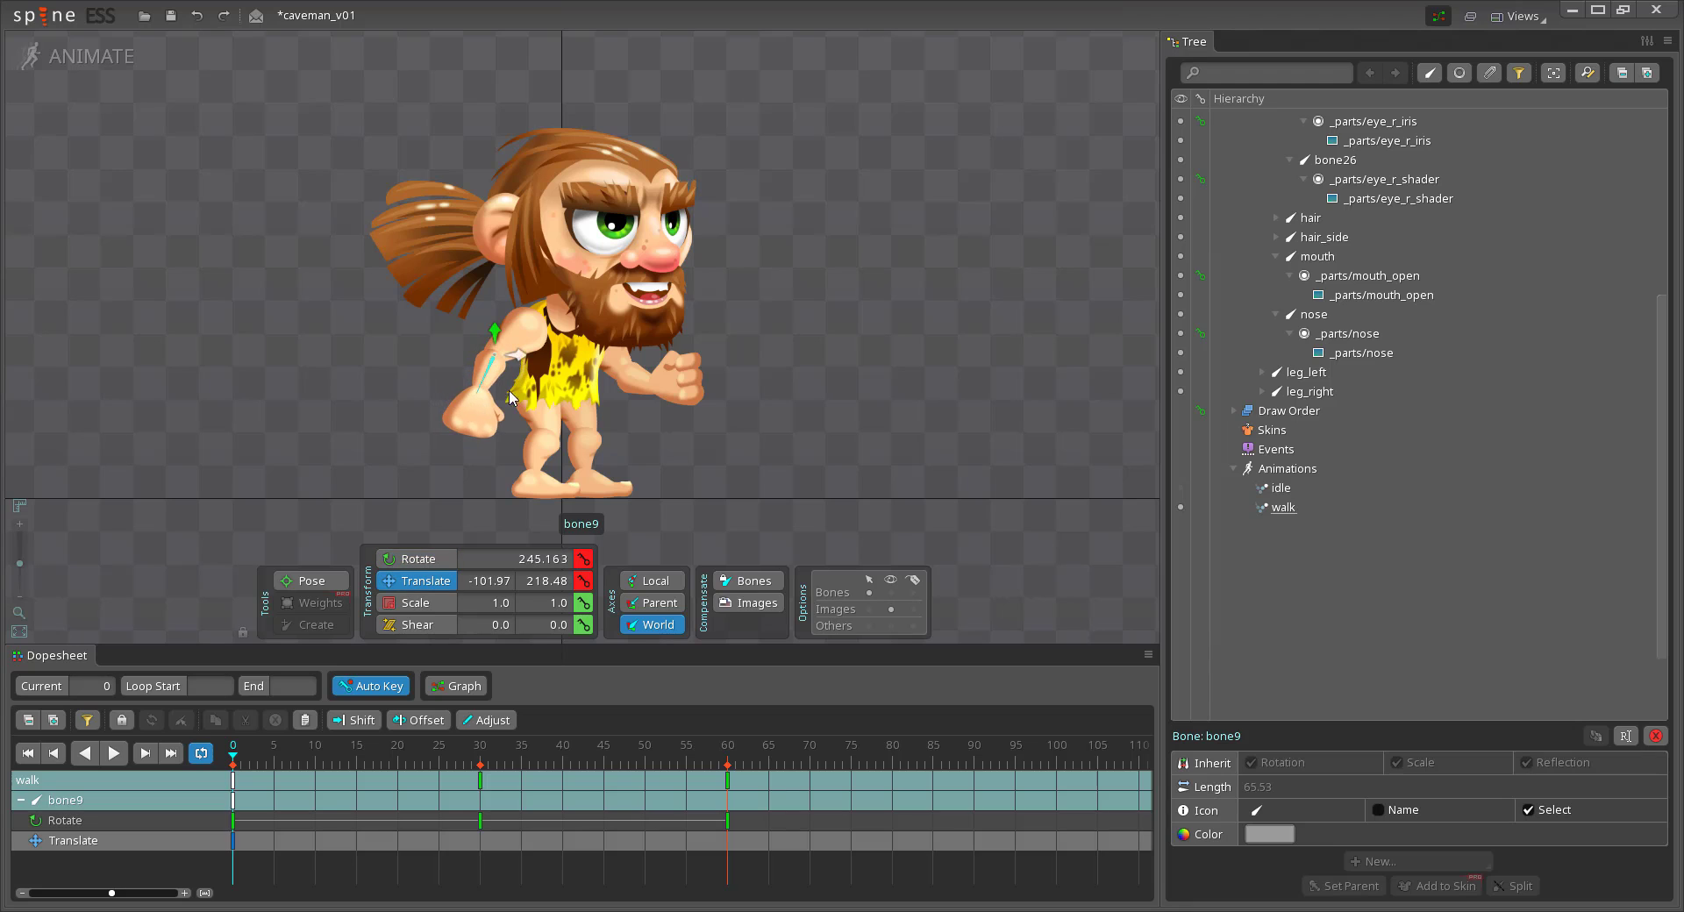
pyautogui.hotkey('ctrl', 'c')
pyautogui.click(727, 759)
pyautogui.hotkey('ctrl', 'v')
# Lower bone9 slightly at frame 30 and play back the walk
pyautogui.click(479, 757)
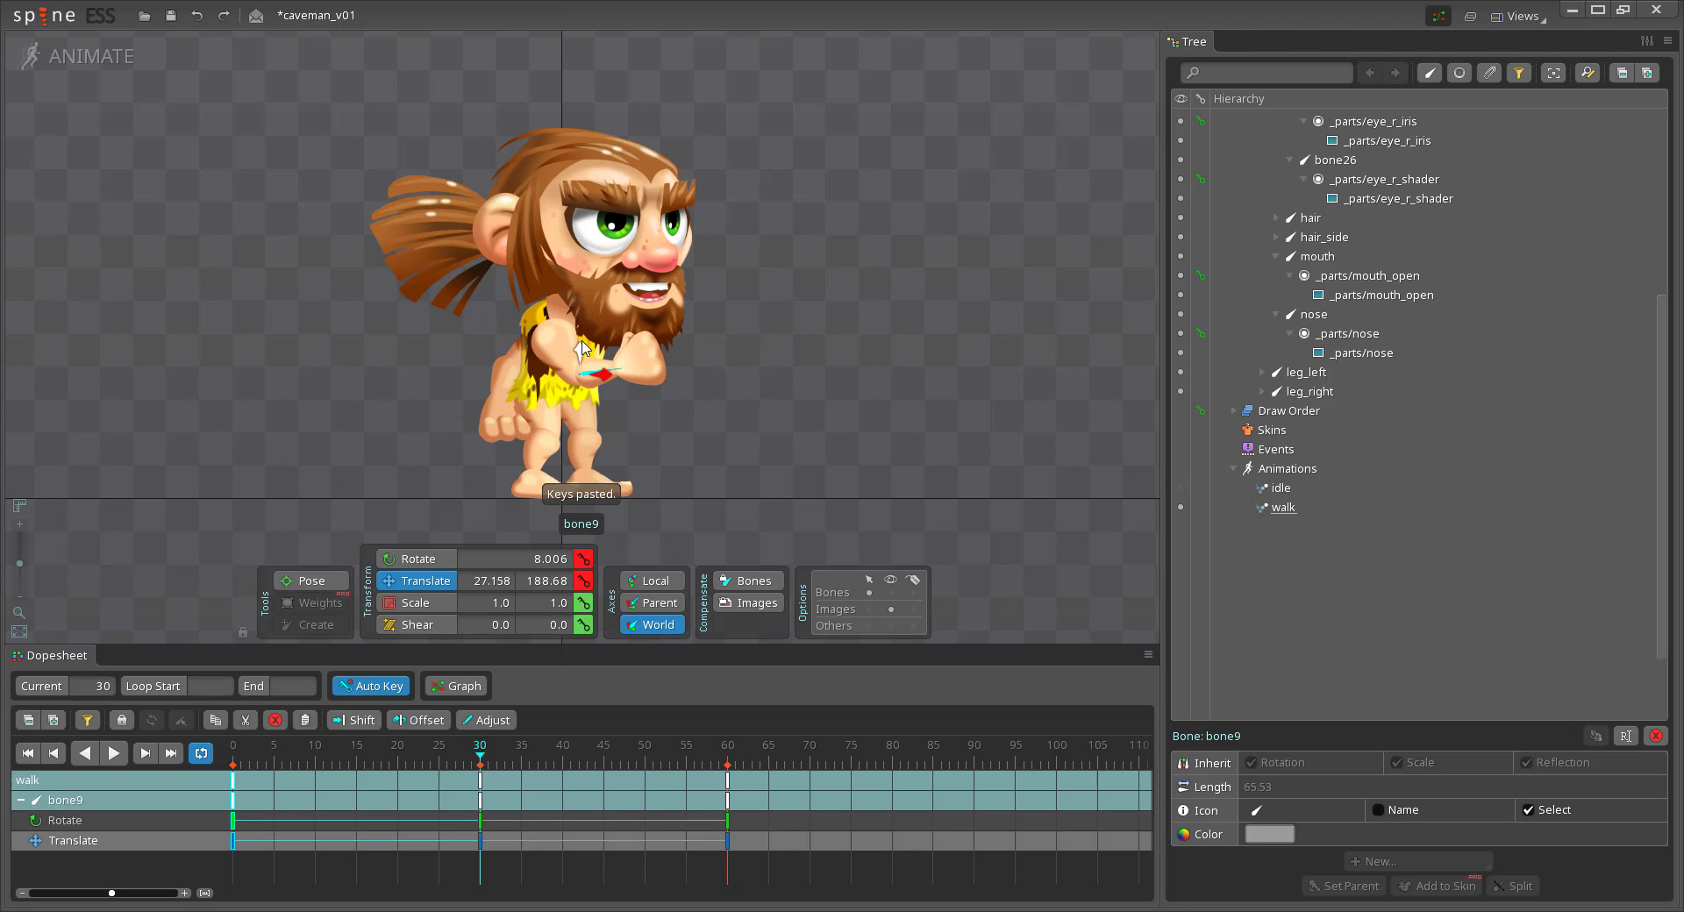
pyautogui.moveTo(581, 349); pyautogui.dragTo(581, 353)
pyautogui.click(113, 753)
pyautogui.click(113, 753)
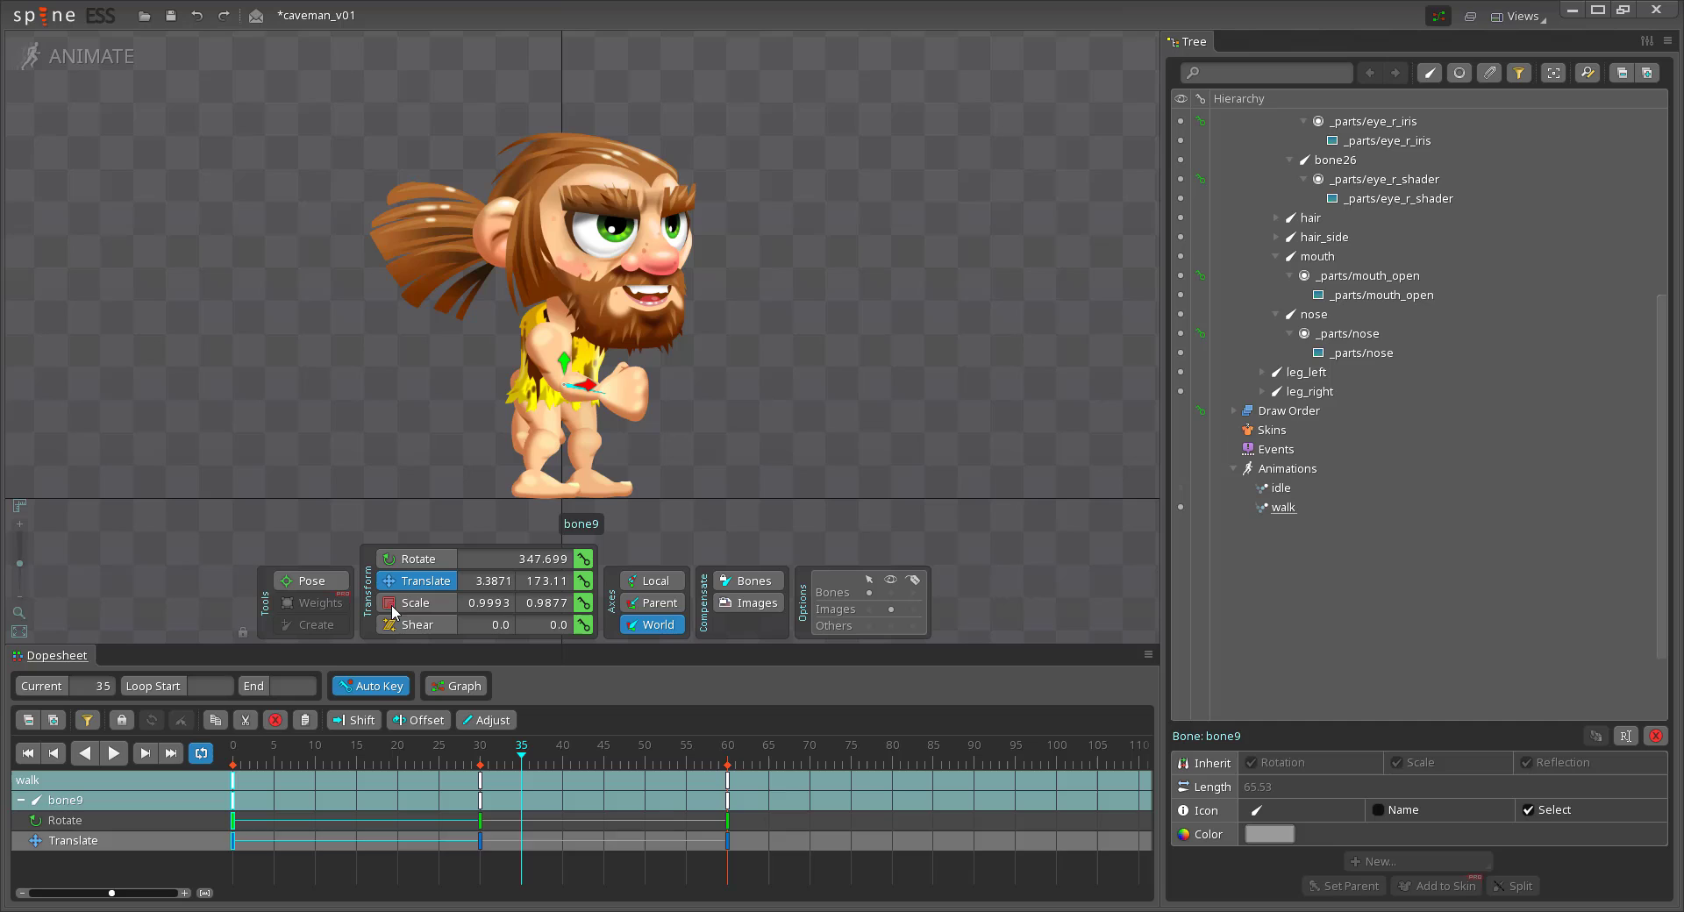
# Lean the body bone forward by rotating it to 83.429 at frame 0
pyautogui.click(577, 375)
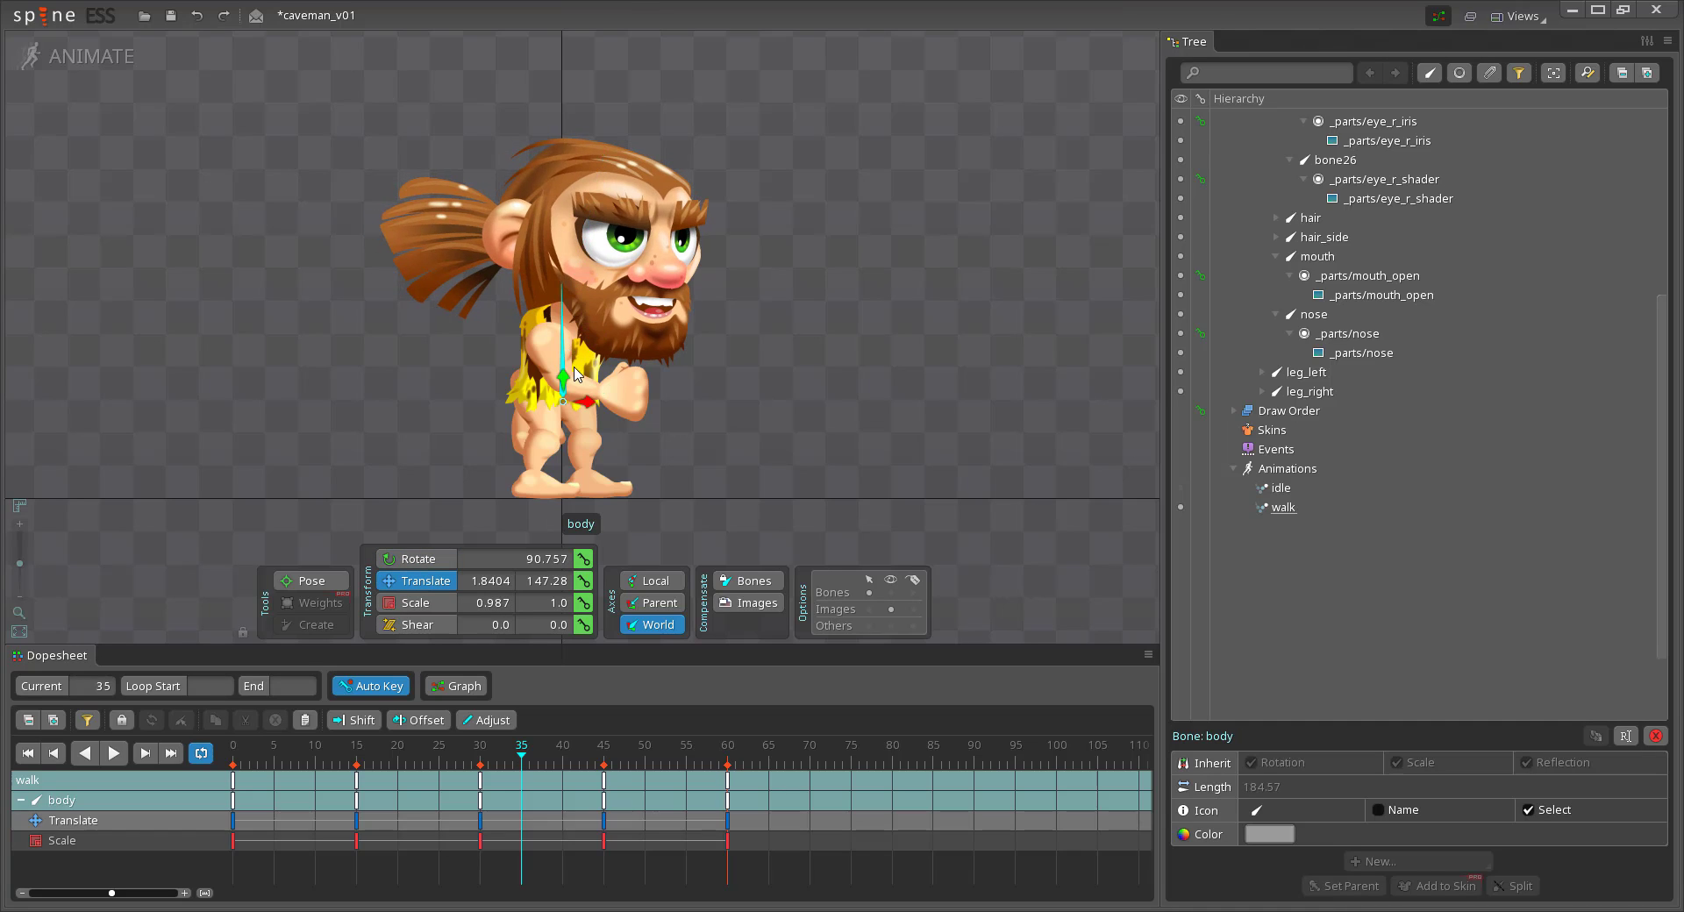
pyautogui.press('c')
pyautogui.moveTo(341, 881); pyautogui.dragTo(402, 777)
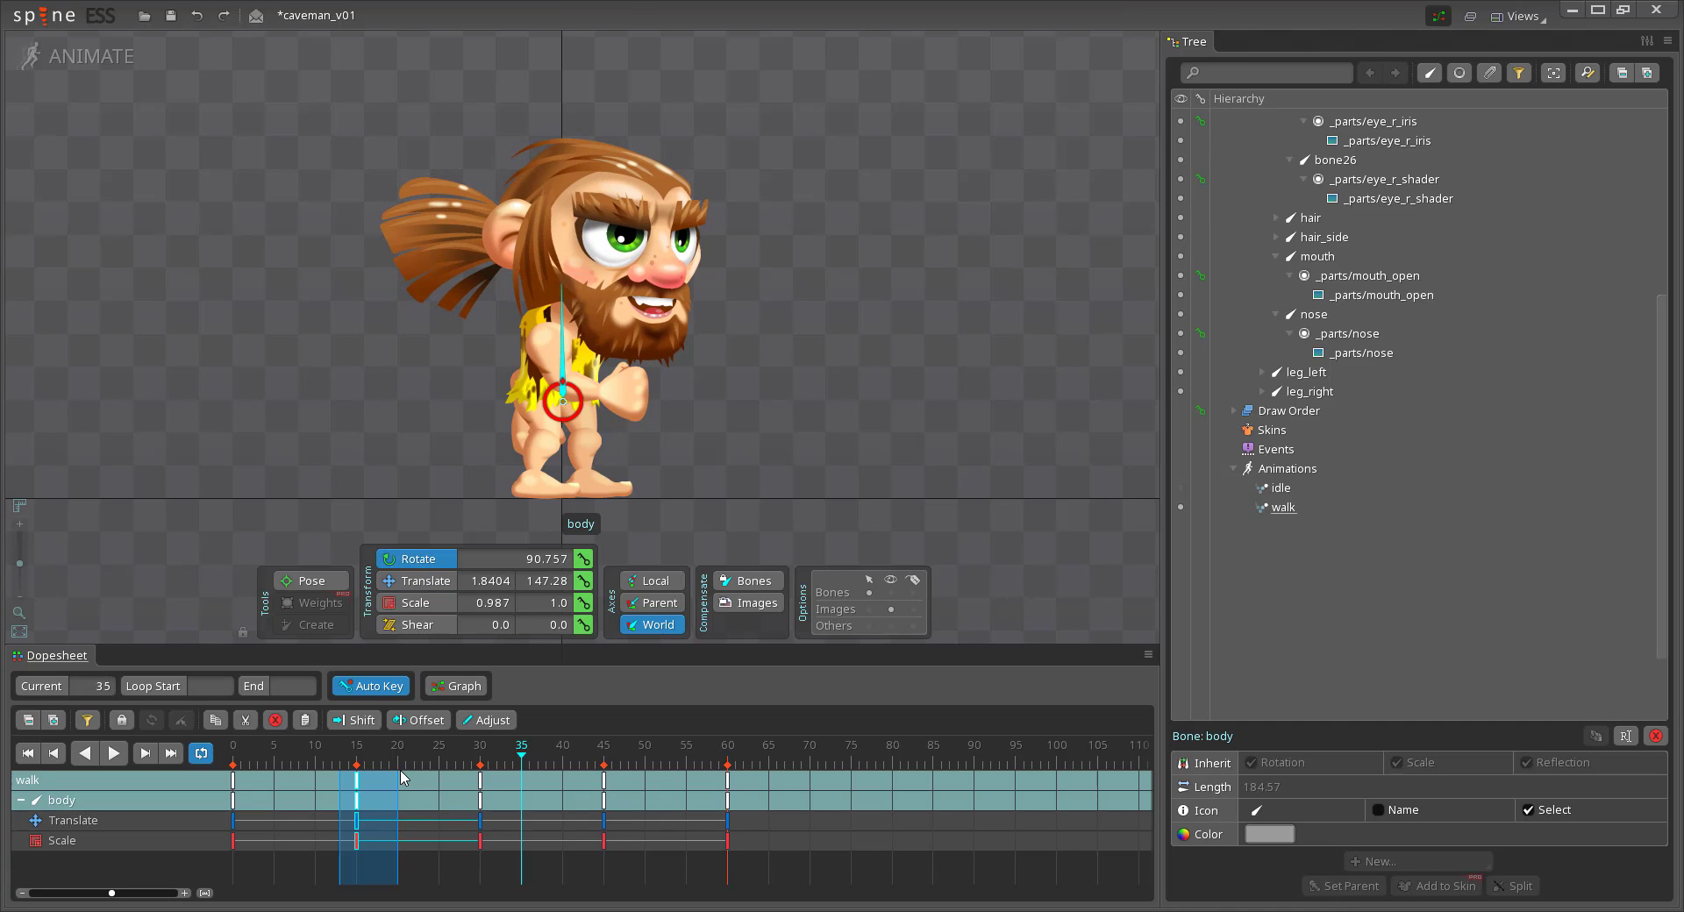
pyautogui.click(231, 755)
pyautogui.moveTo(564, 335); pyautogui.dragTo(573, 336)
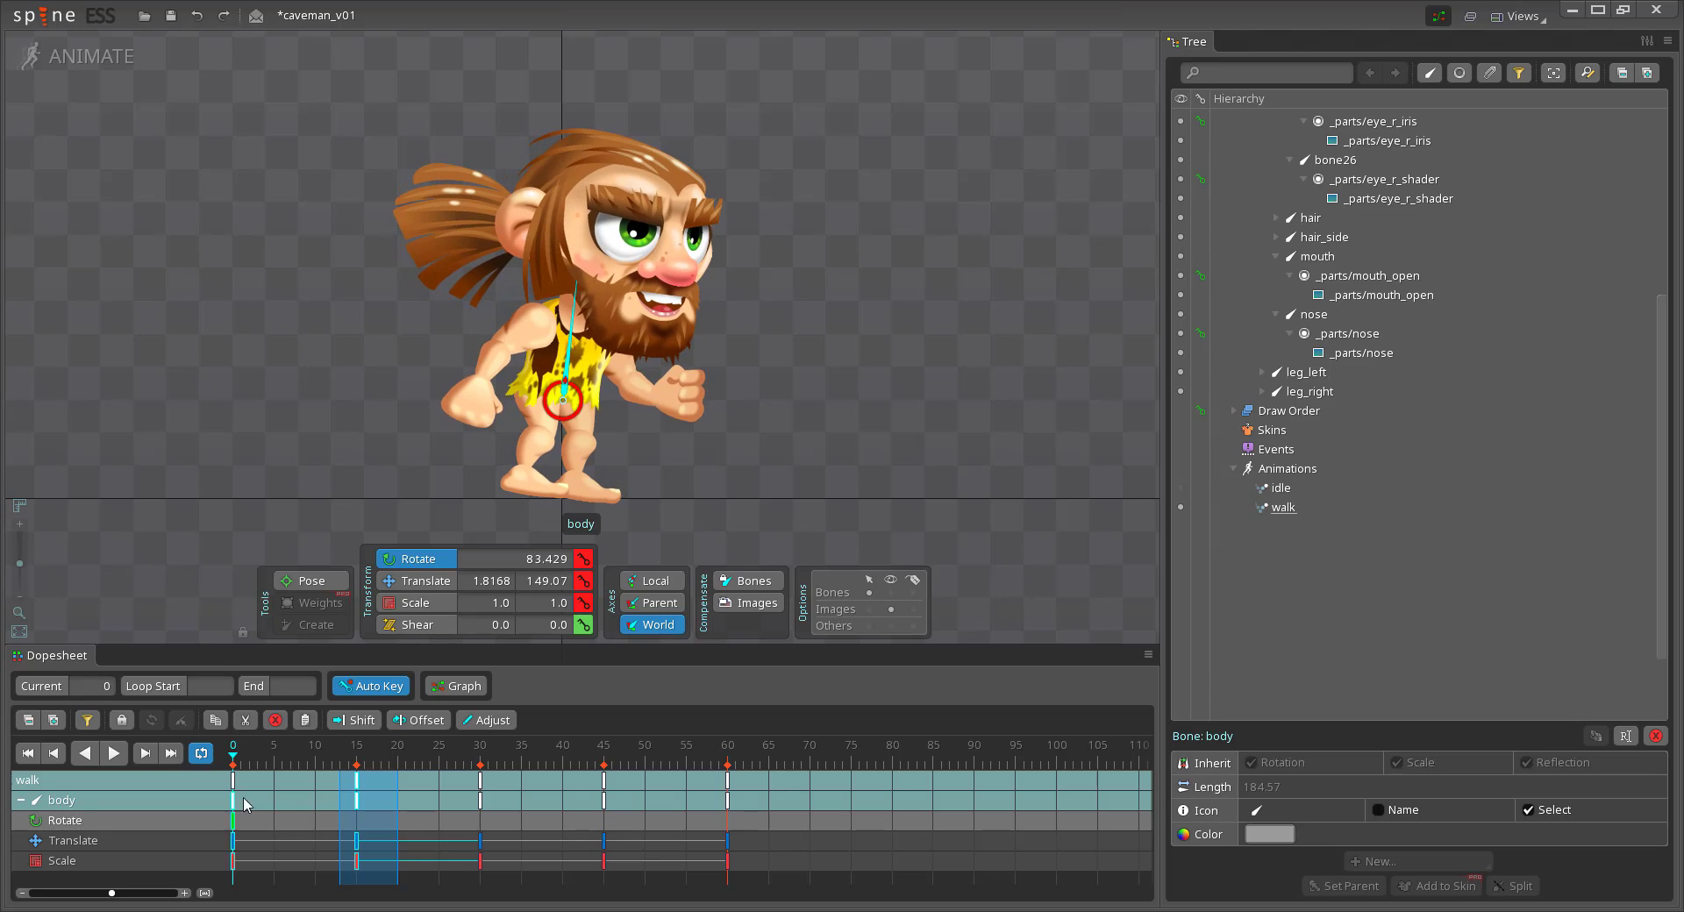
# Copy the body bone's frame 0 keys to frame 60 and play back the walk
pyautogui.hotkey('ctrl', 'c')
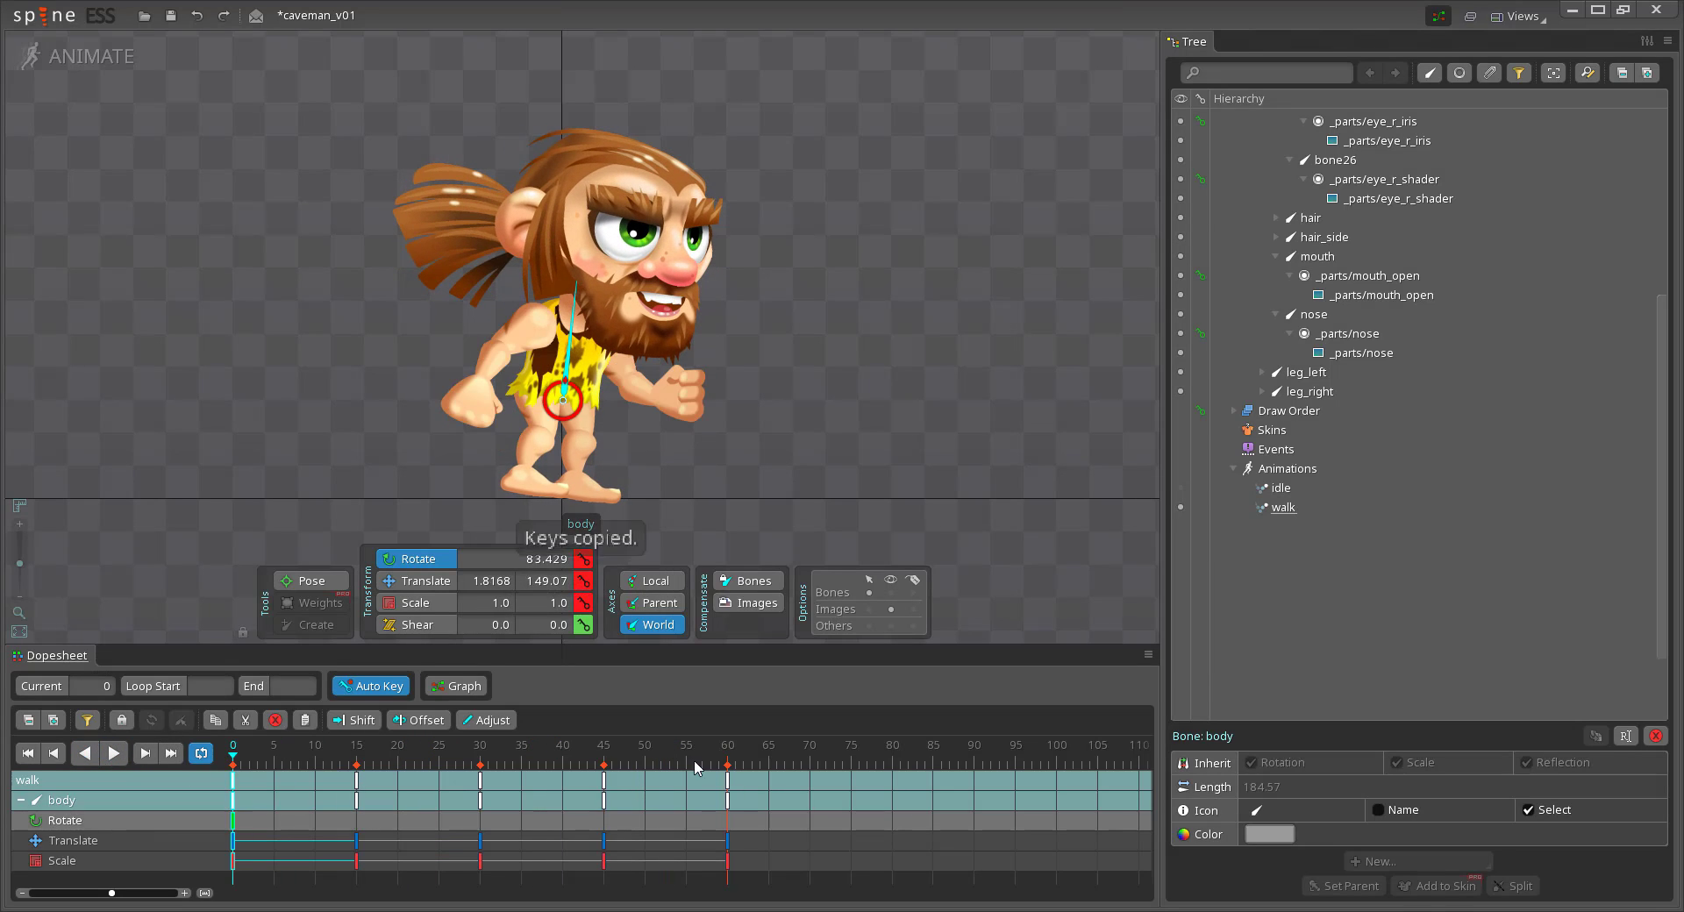
pyautogui.click(727, 754)
pyautogui.hotkey('ctrl', 'v')
pyautogui.click(115, 754)
# Straighten the head bone at frame 0 by setting its rotation to 83, and play back the walk
pyautogui.click(579, 233)
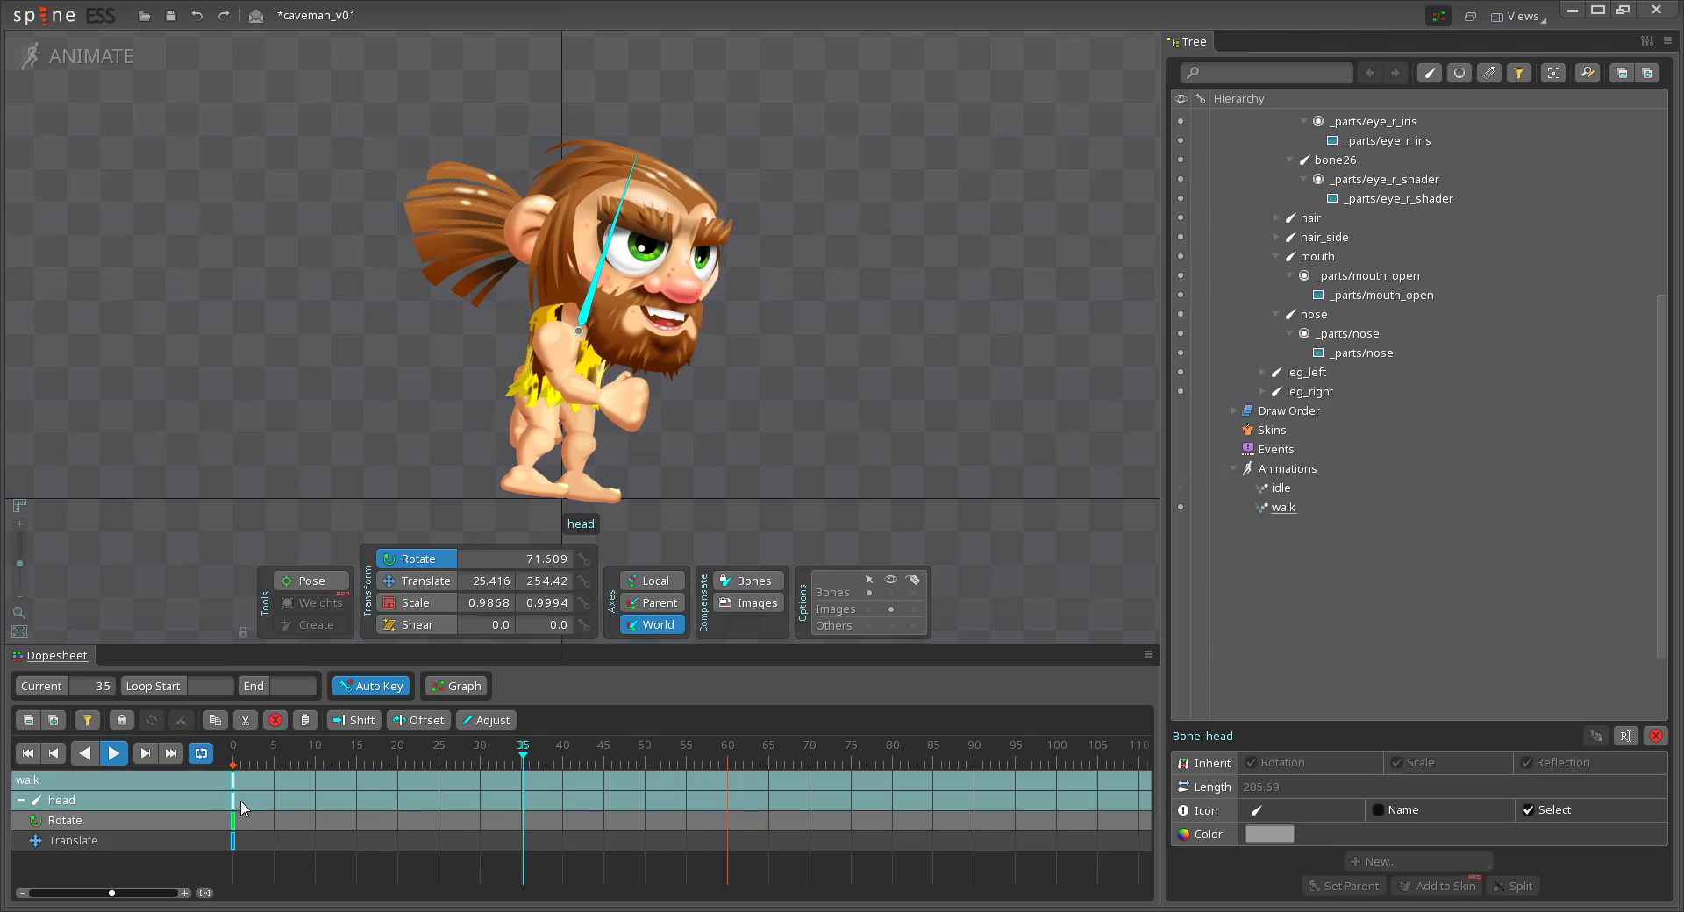
pyautogui.moveTo(234, 756)
pyautogui.mouseDown()
pyautogui.moveTo(290, 756)
pyautogui.moveTo(232, 758)
pyautogui.mouseUp()
pyautogui.moveTo(667, 228); pyautogui.dragTo(639, 210)
pyautogui.moveTo(524, 558); pyautogui.dragTo(610, 558)
pyautogui.write('85')
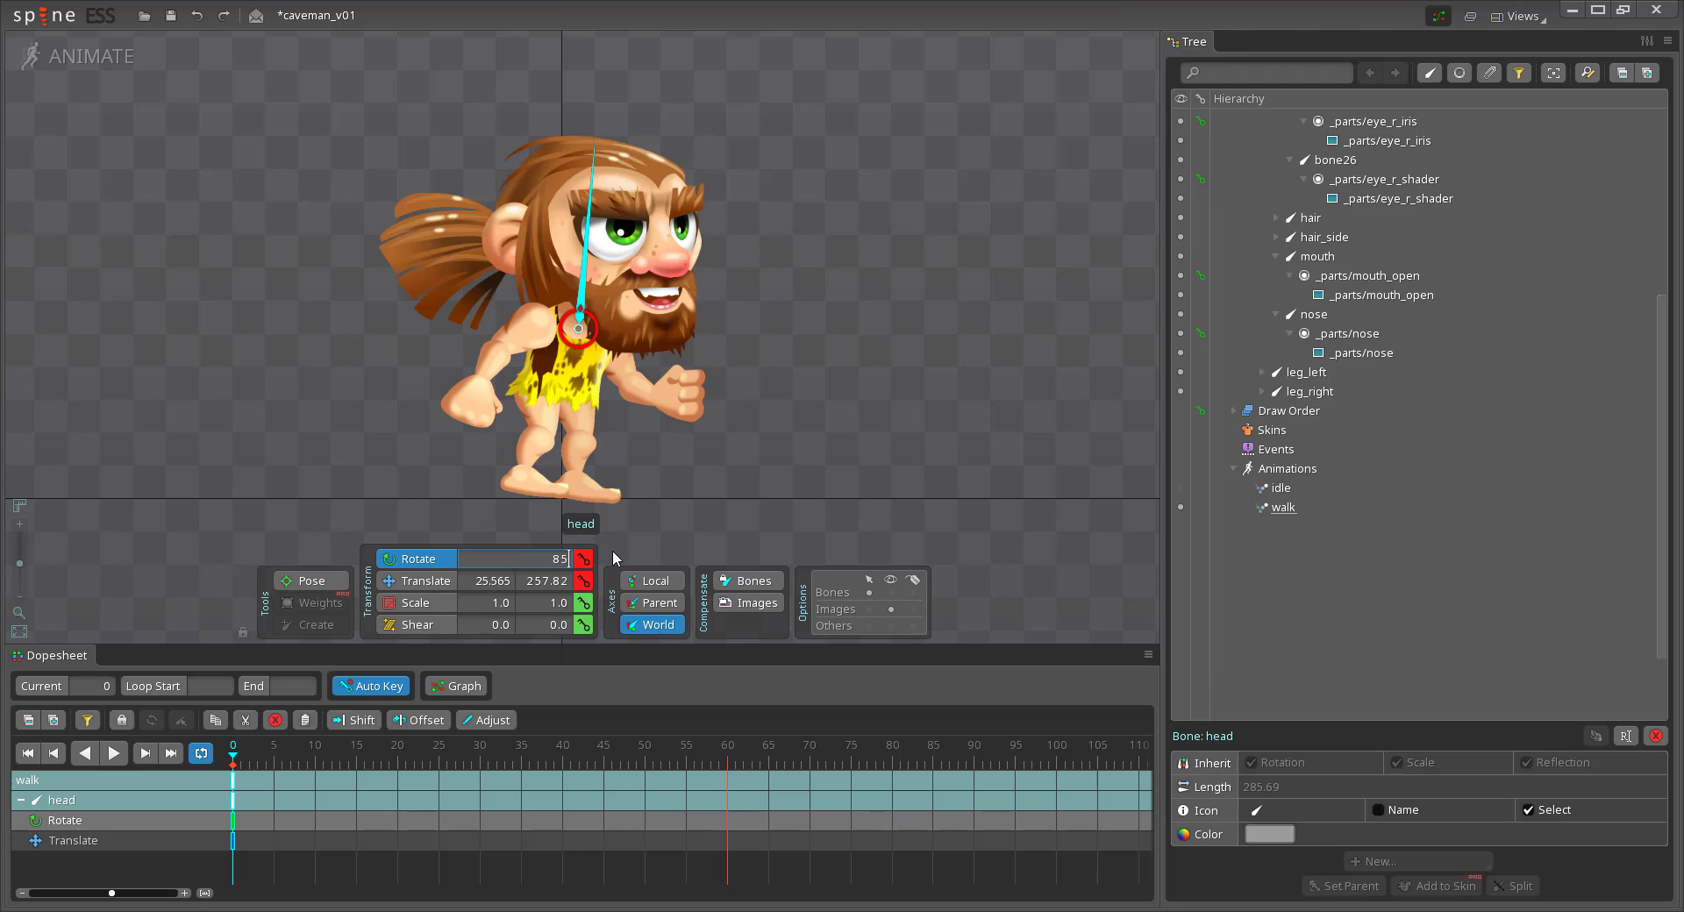
pyautogui.press('BackSpace')
pyautogui.write('3')
pyautogui.click(113, 755)
pyautogui.click(113, 755)
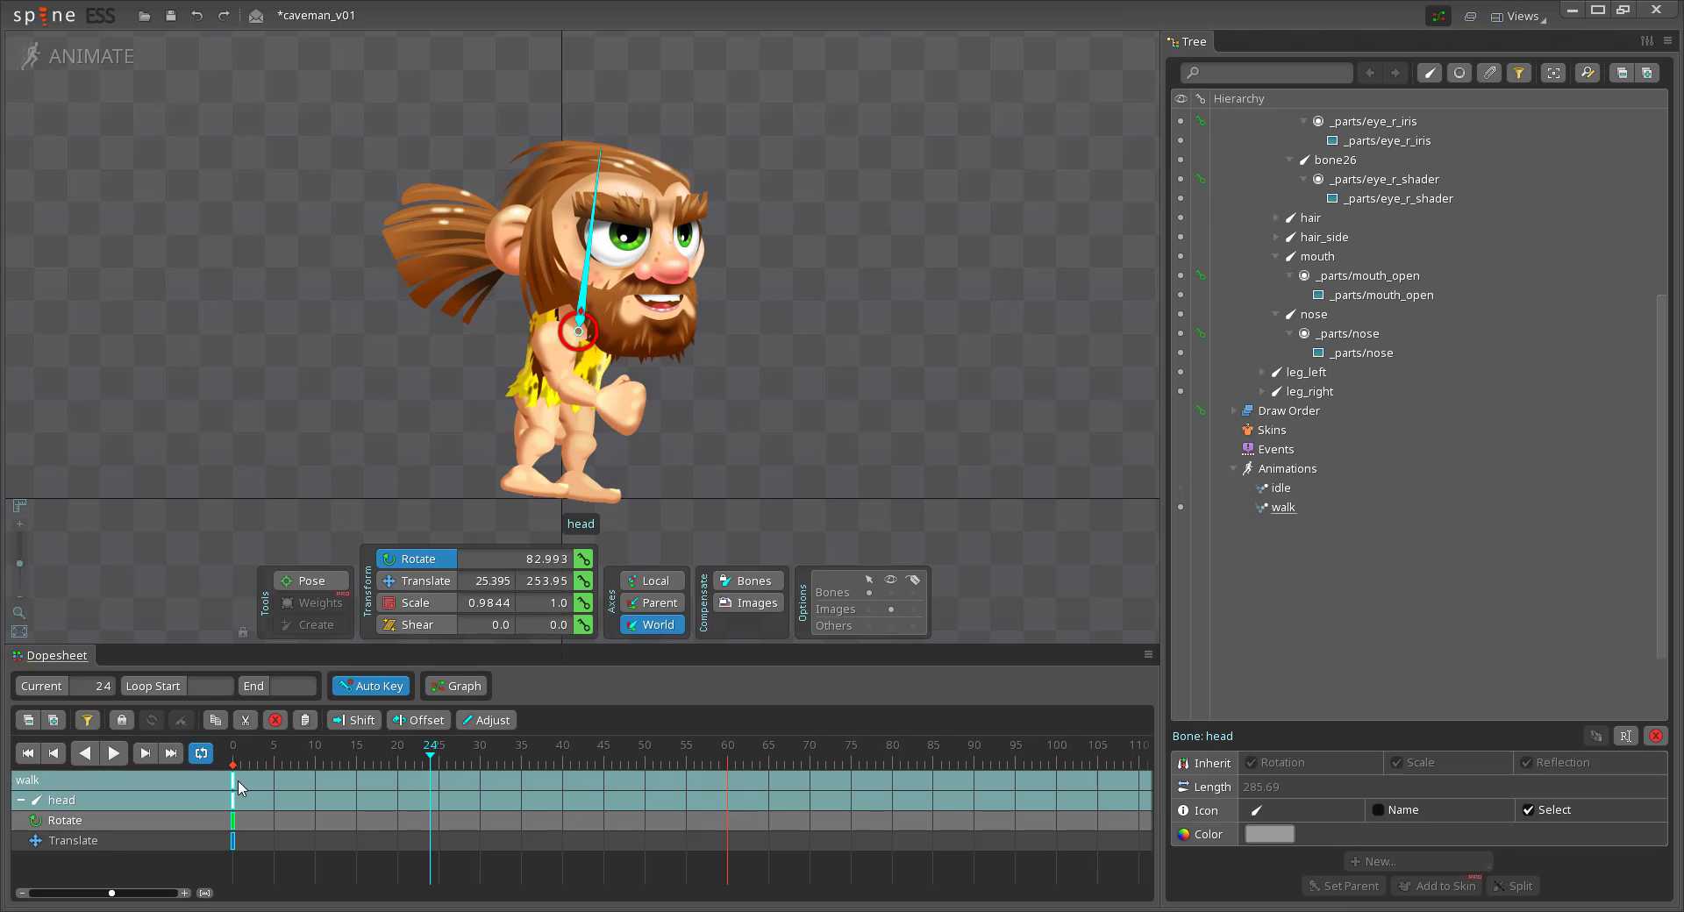
# Set the body bone's rotation at frame 0 to 85, and lean it forward to 79.457
pyautogui.click(233, 757)
pyautogui.write('85')
pyautogui.moveTo(524, 559); pyautogui.dragTo(578, 564)
pyautogui.press('Return')
pyautogui.click(568, 364)
pyautogui.write('85')
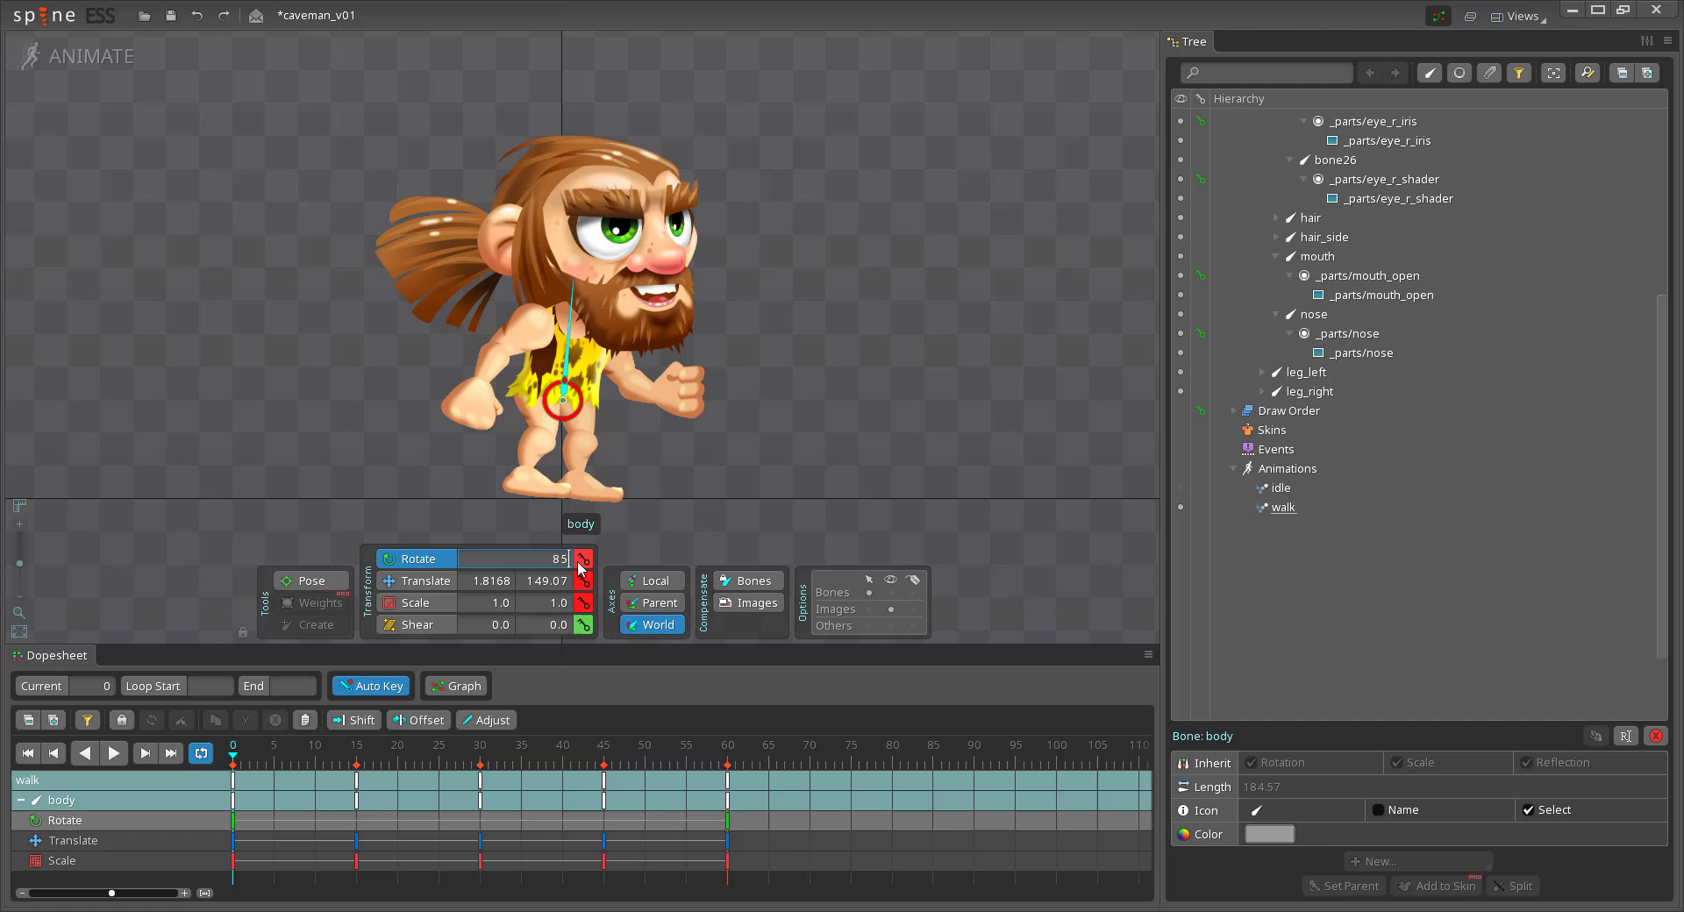
pyautogui.press('Return')
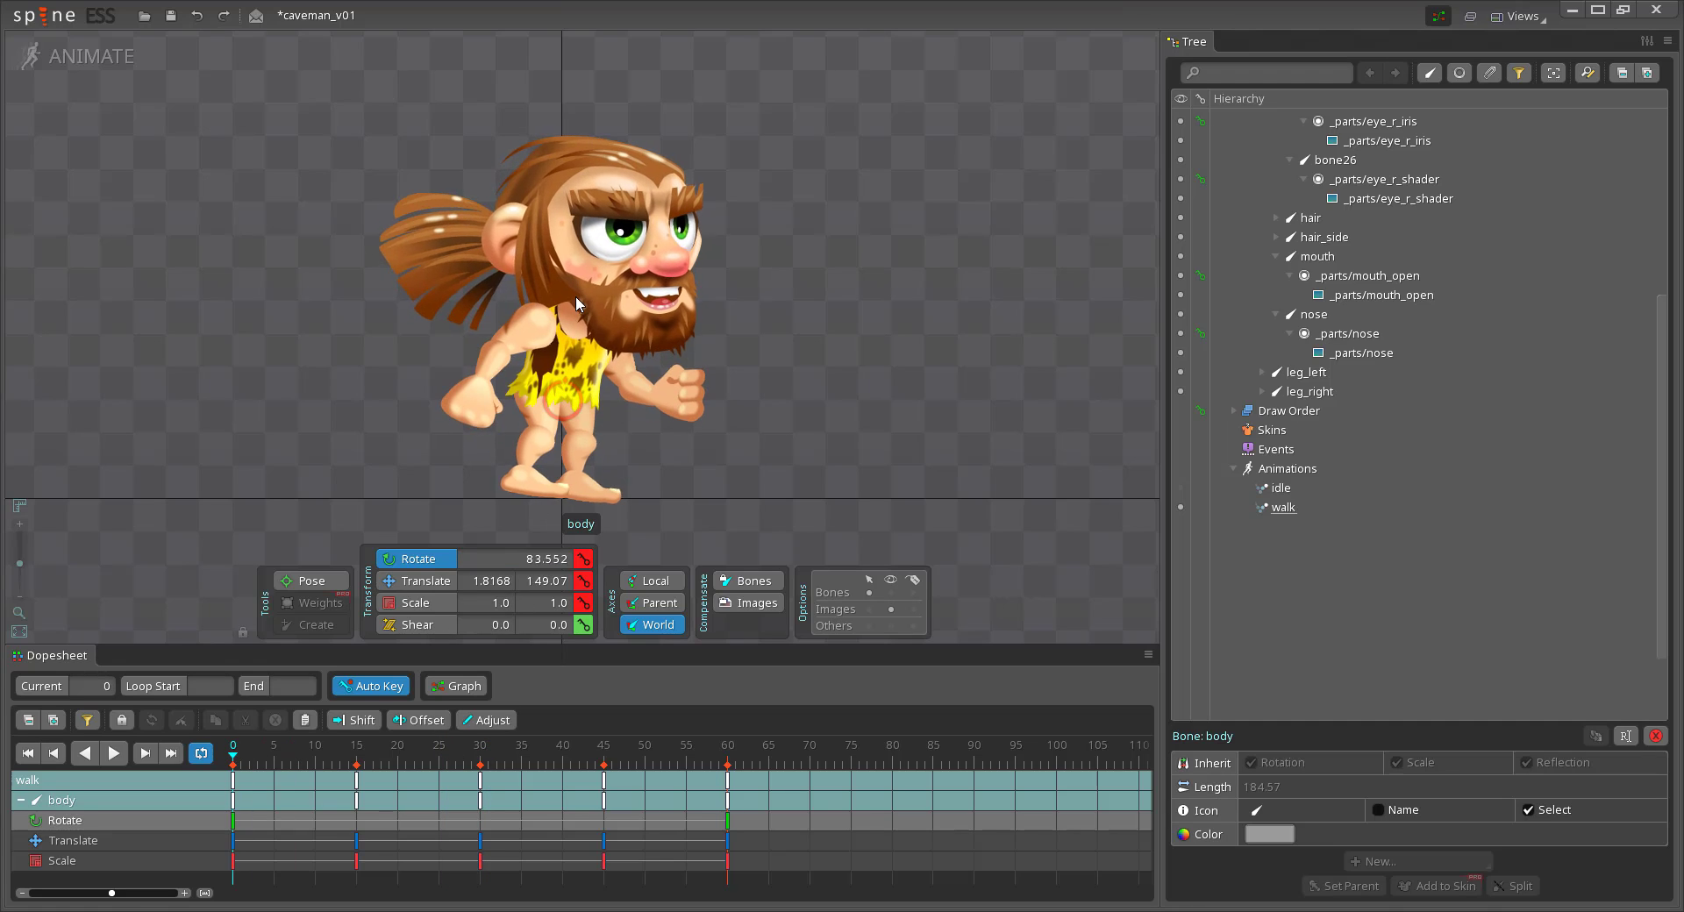
pyautogui.click(577, 298)
# Lower the facial bones bone23 and bone24 above the eyes slightly at frame 0
pyautogui.click(607, 237)
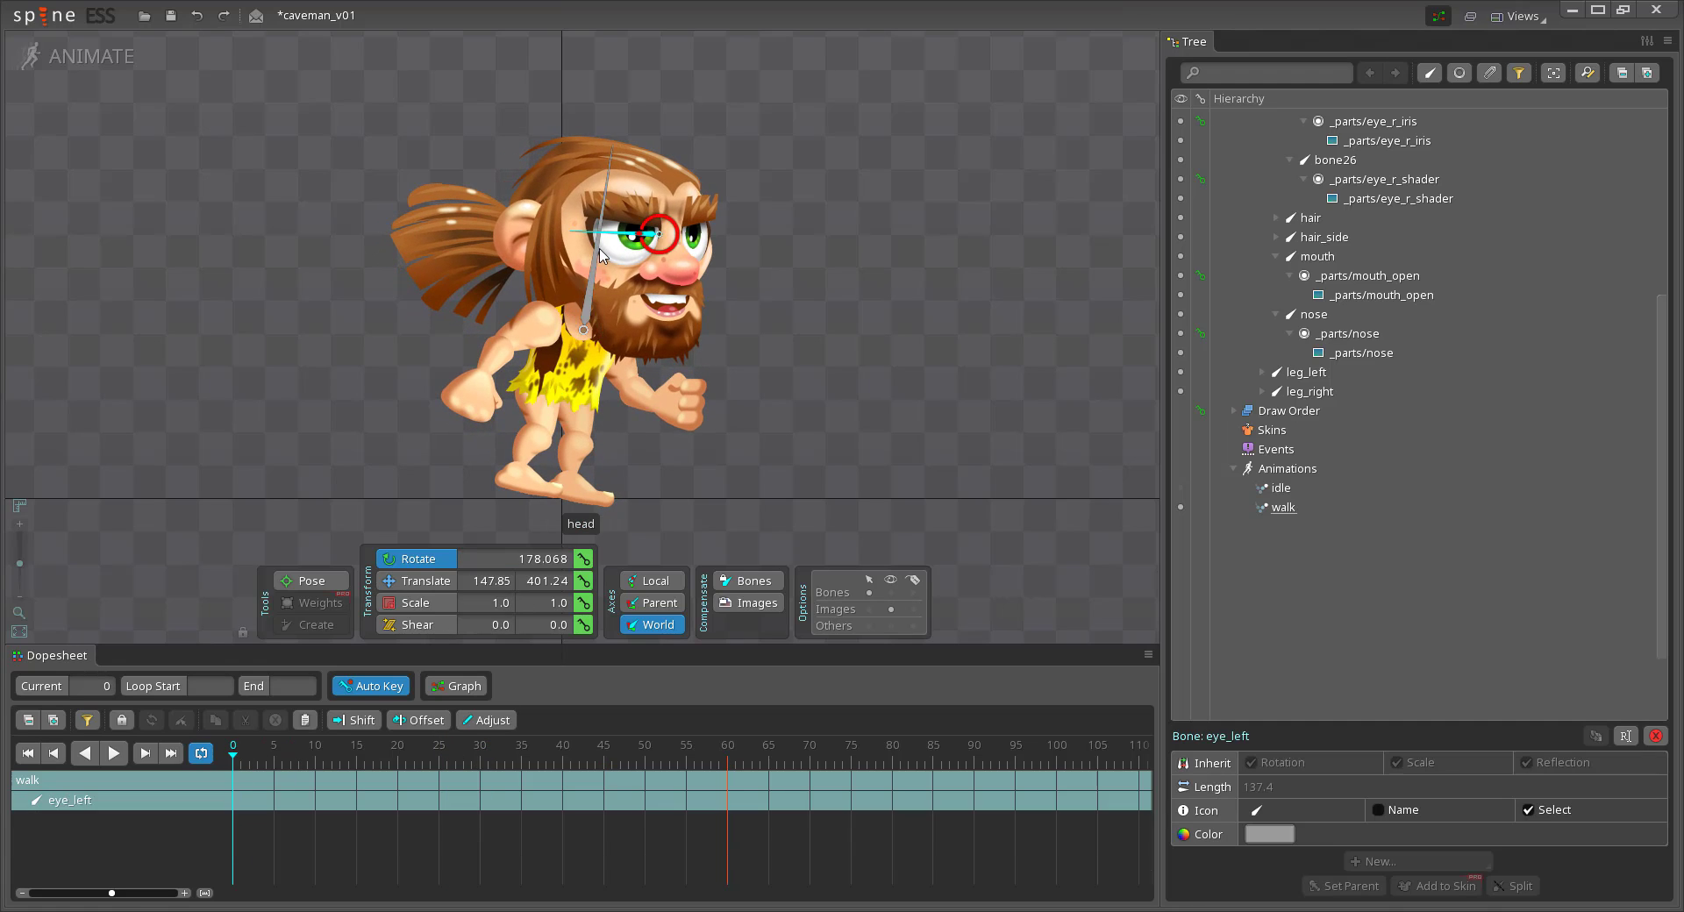
pyautogui.moveTo(599, 247); pyautogui.dragTo(658, 261)
pyautogui.click(642, 242)
pyautogui.press('v')
pyautogui.moveTo(643, 195); pyautogui.dragTo(643, 201)
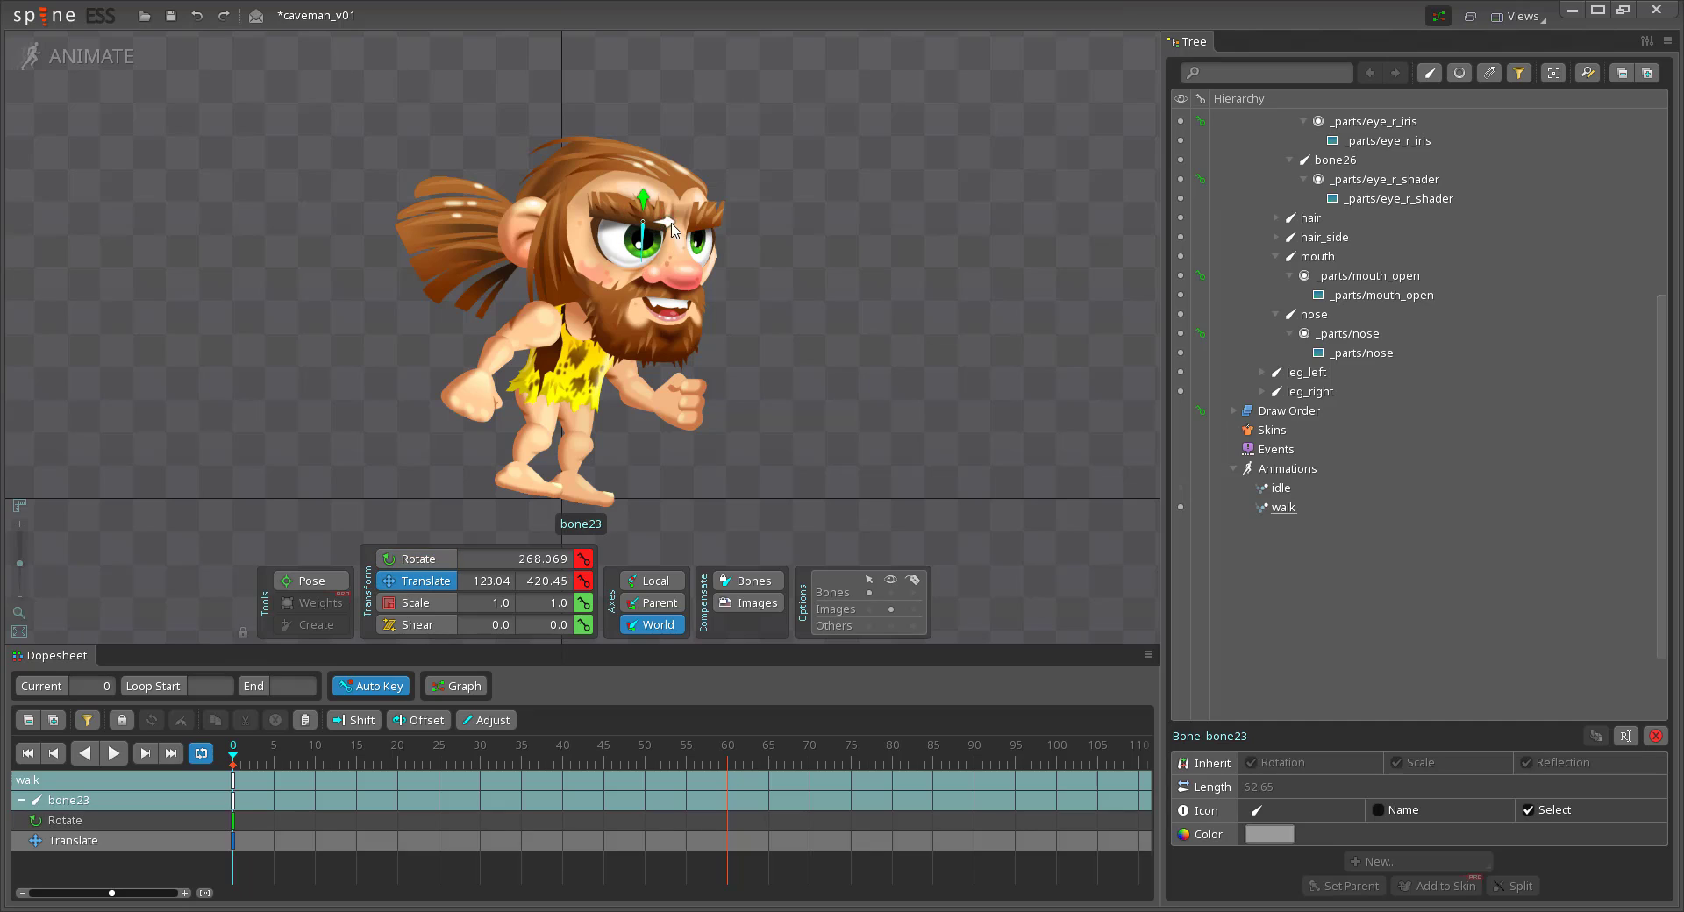
pyautogui.click(695, 213)
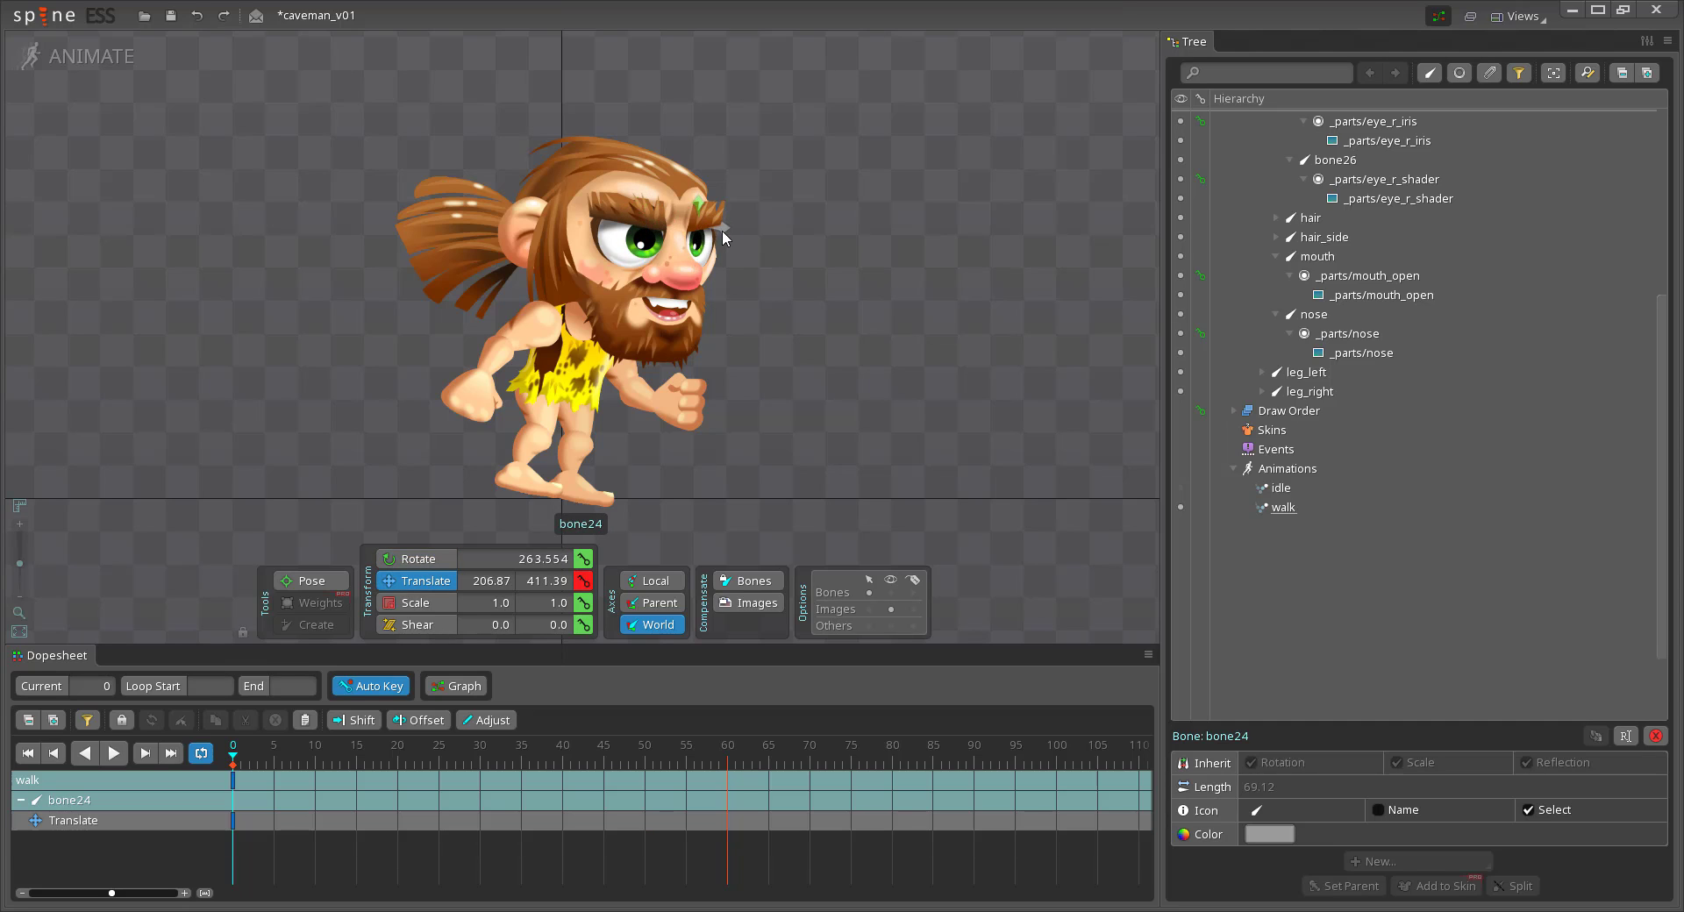
# Swing leg_left forward at frame 0 by rotating it to 312.673 and shifting it to X 34.656
pyautogui.click(523, 408)
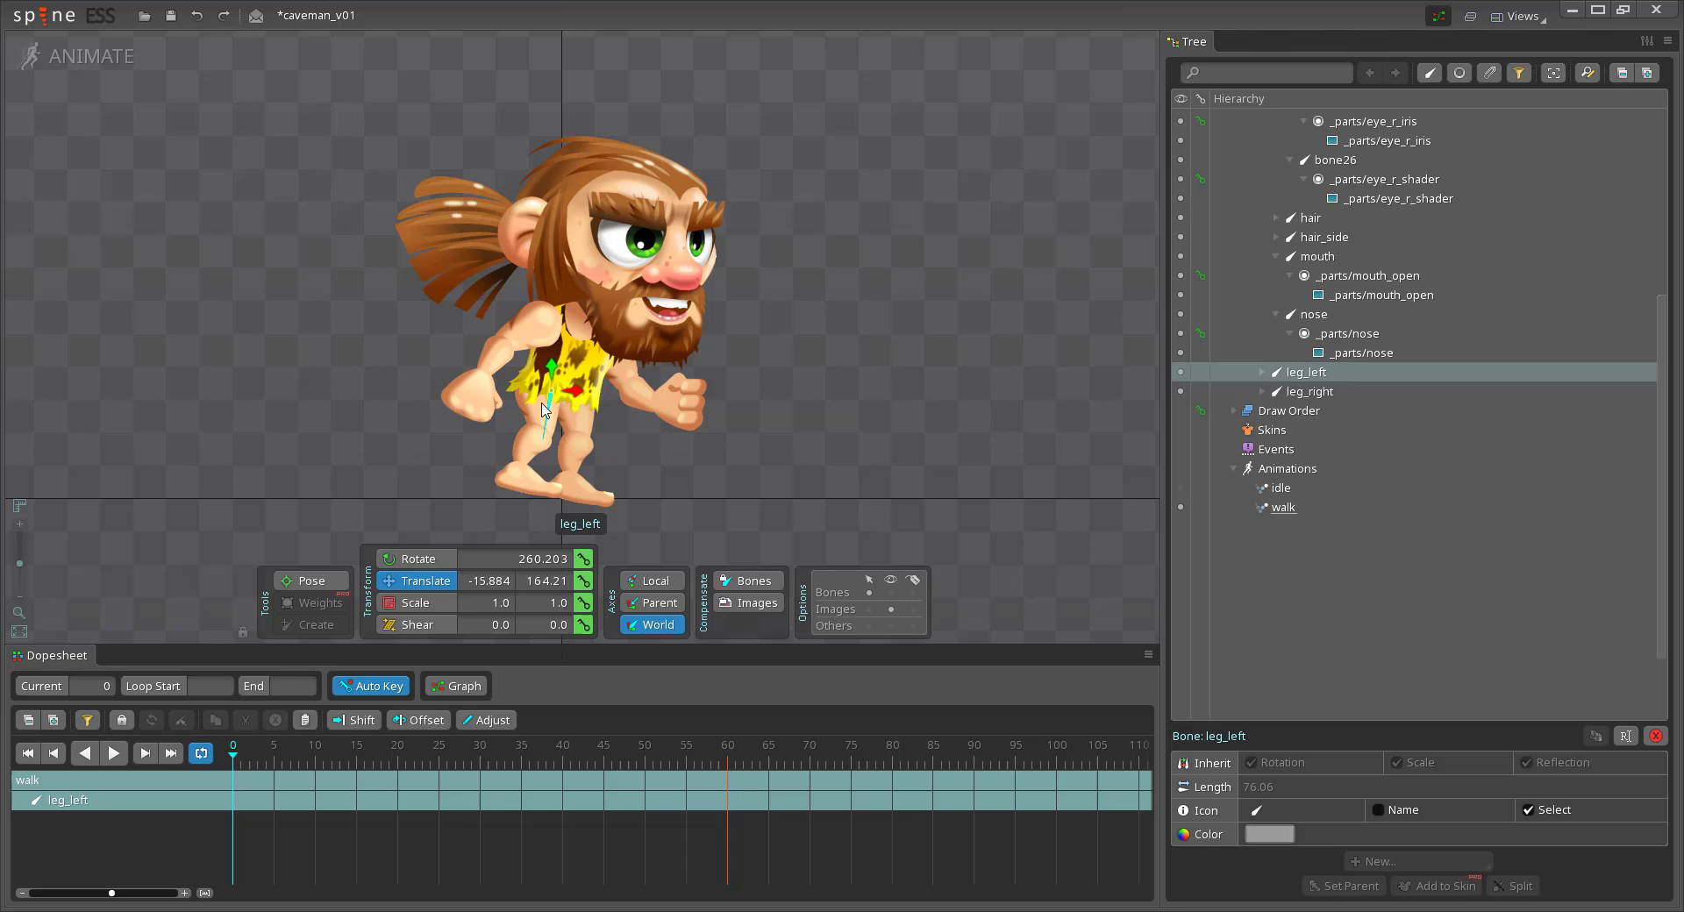
pyautogui.moveTo(548, 427); pyautogui.dragTo(579, 414)
pyautogui.press('v')
pyautogui.moveTo(581, 395); pyautogui.dragTo(603, 395)
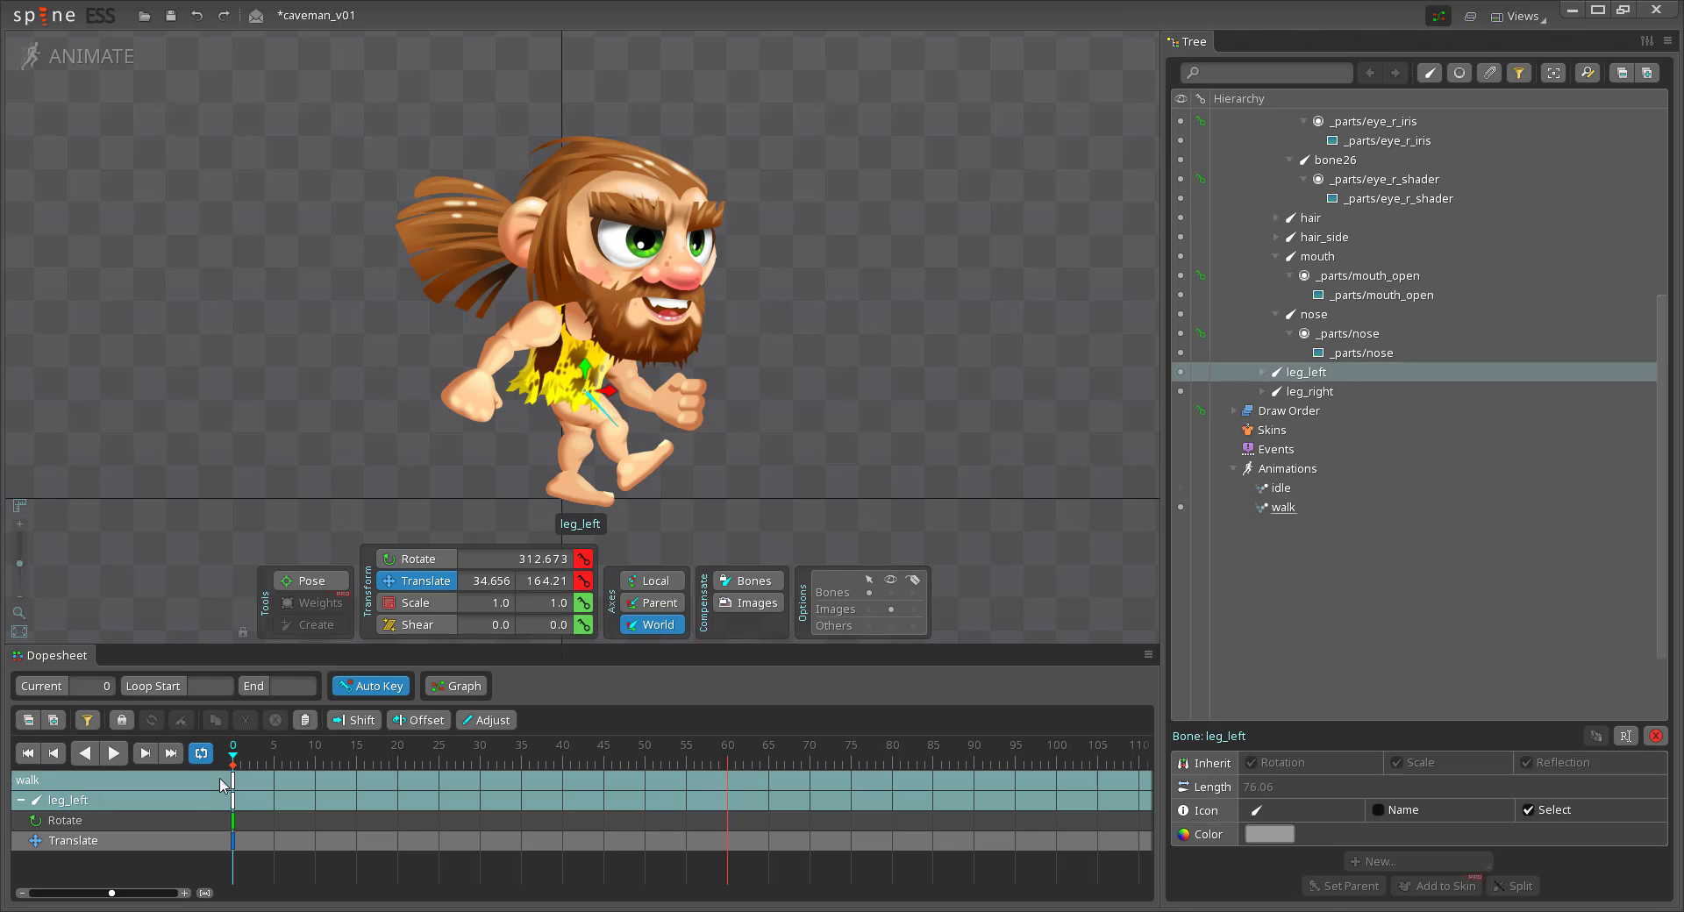
# Copy leg_left's frame 0 keys to frames 60 and 30, and swing the leg backward at frame 30
pyautogui.press('End')
pyautogui.hotkey('ctrl', 'v')
pyautogui.click(480, 756)
pyautogui.hotkey('ctrl', 'v')
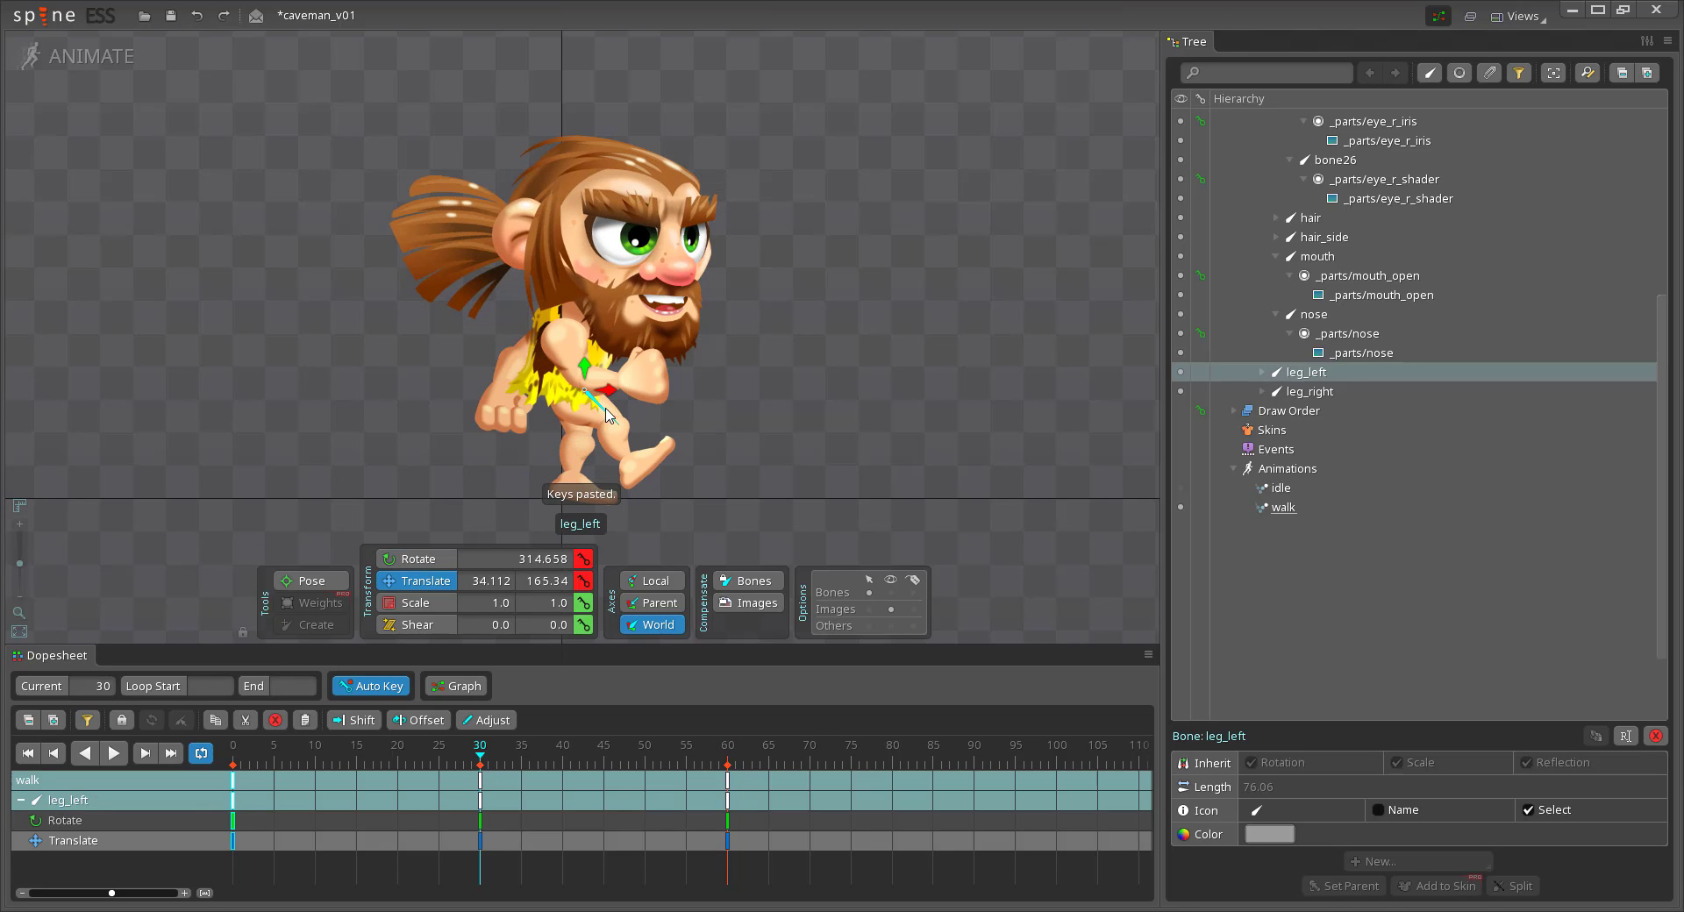
pyautogui.moveTo(605, 436); pyautogui.dragTo(496, 430)
pyautogui.click(512, 438)
# Key the left foot bone's (bone7) rotation at frames 0, 30 and 60, rotating it to 287.736 at frame 30
pyautogui.press('c')
pyautogui.click(481, 438)
pyautogui.click(232, 756)
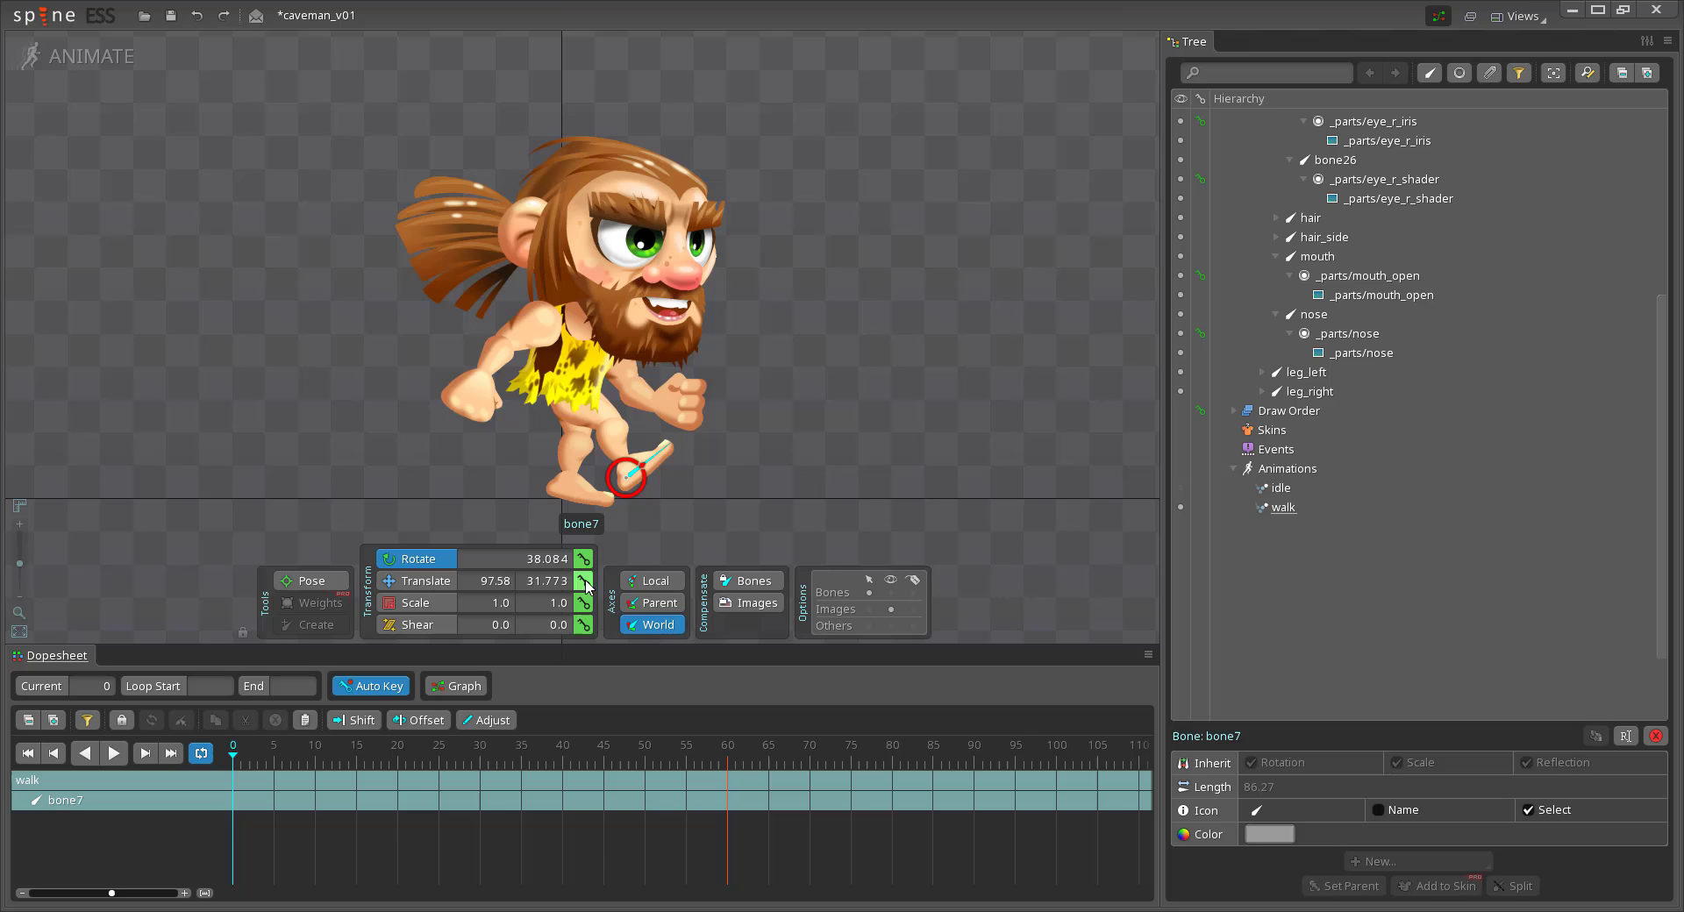
pyautogui.click(583, 558)
pyautogui.click(480, 756)
pyautogui.click(583, 558)
pyautogui.click(482, 761)
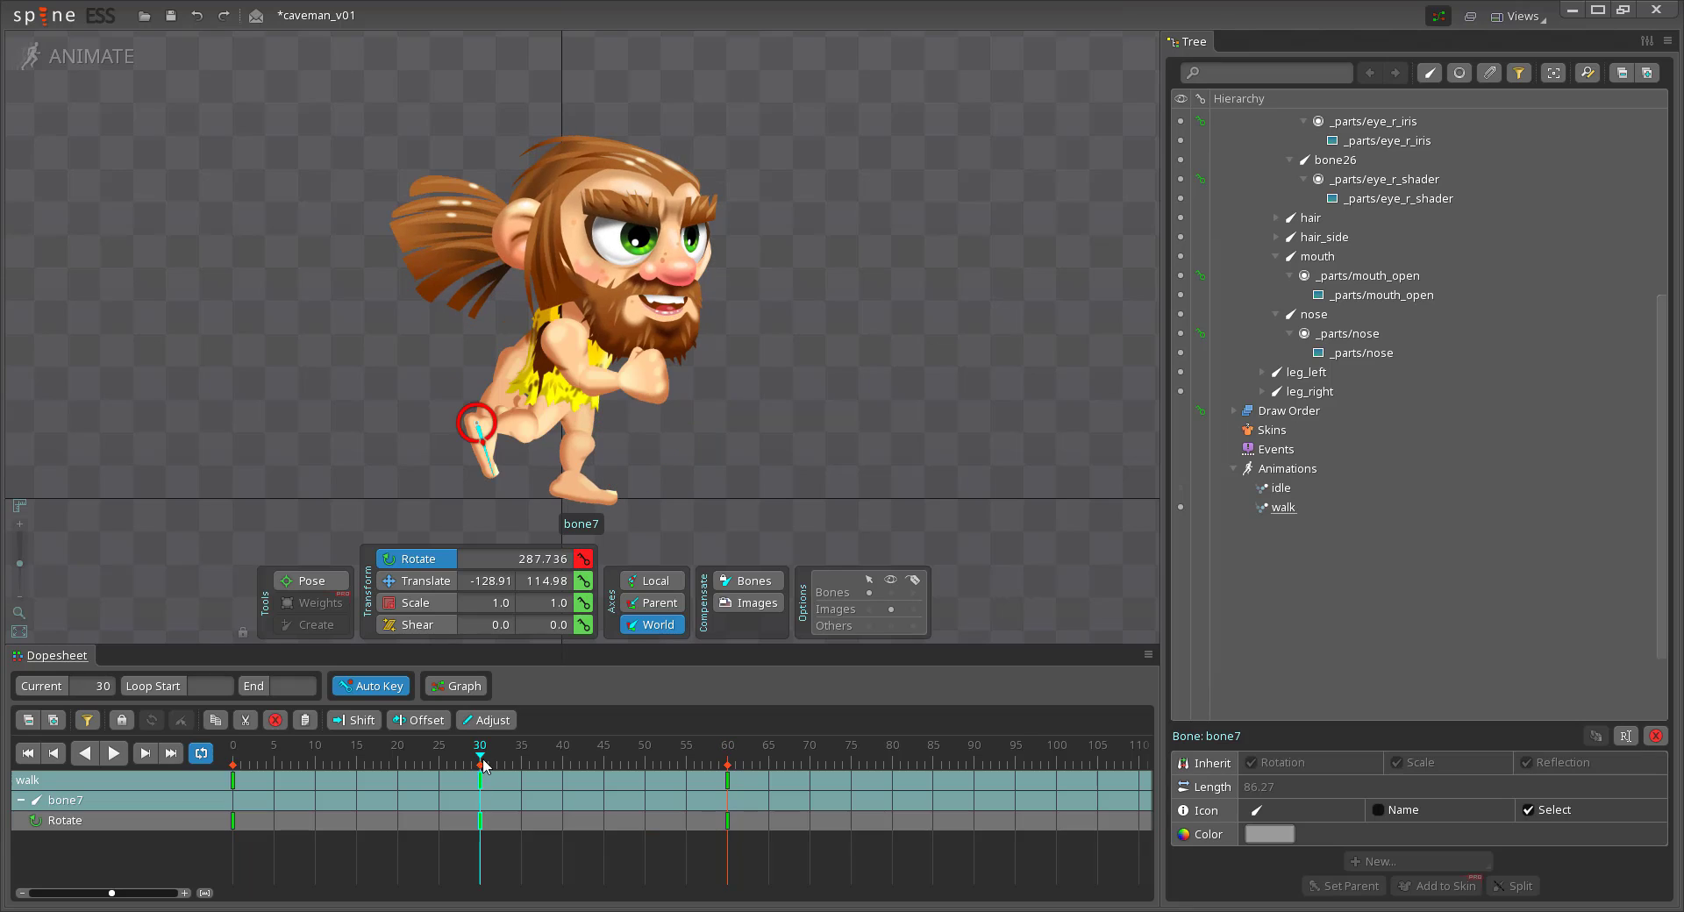
# Swing leg_right backward at frame 0, rotate its foot bone4 to 261.828, and copy the foot's key to frame 60
pyautogui.click(583, 413)
pyautogui.click(233, 755)
pyautogui.click(583, 559)
pyautogui.click(481, 476)
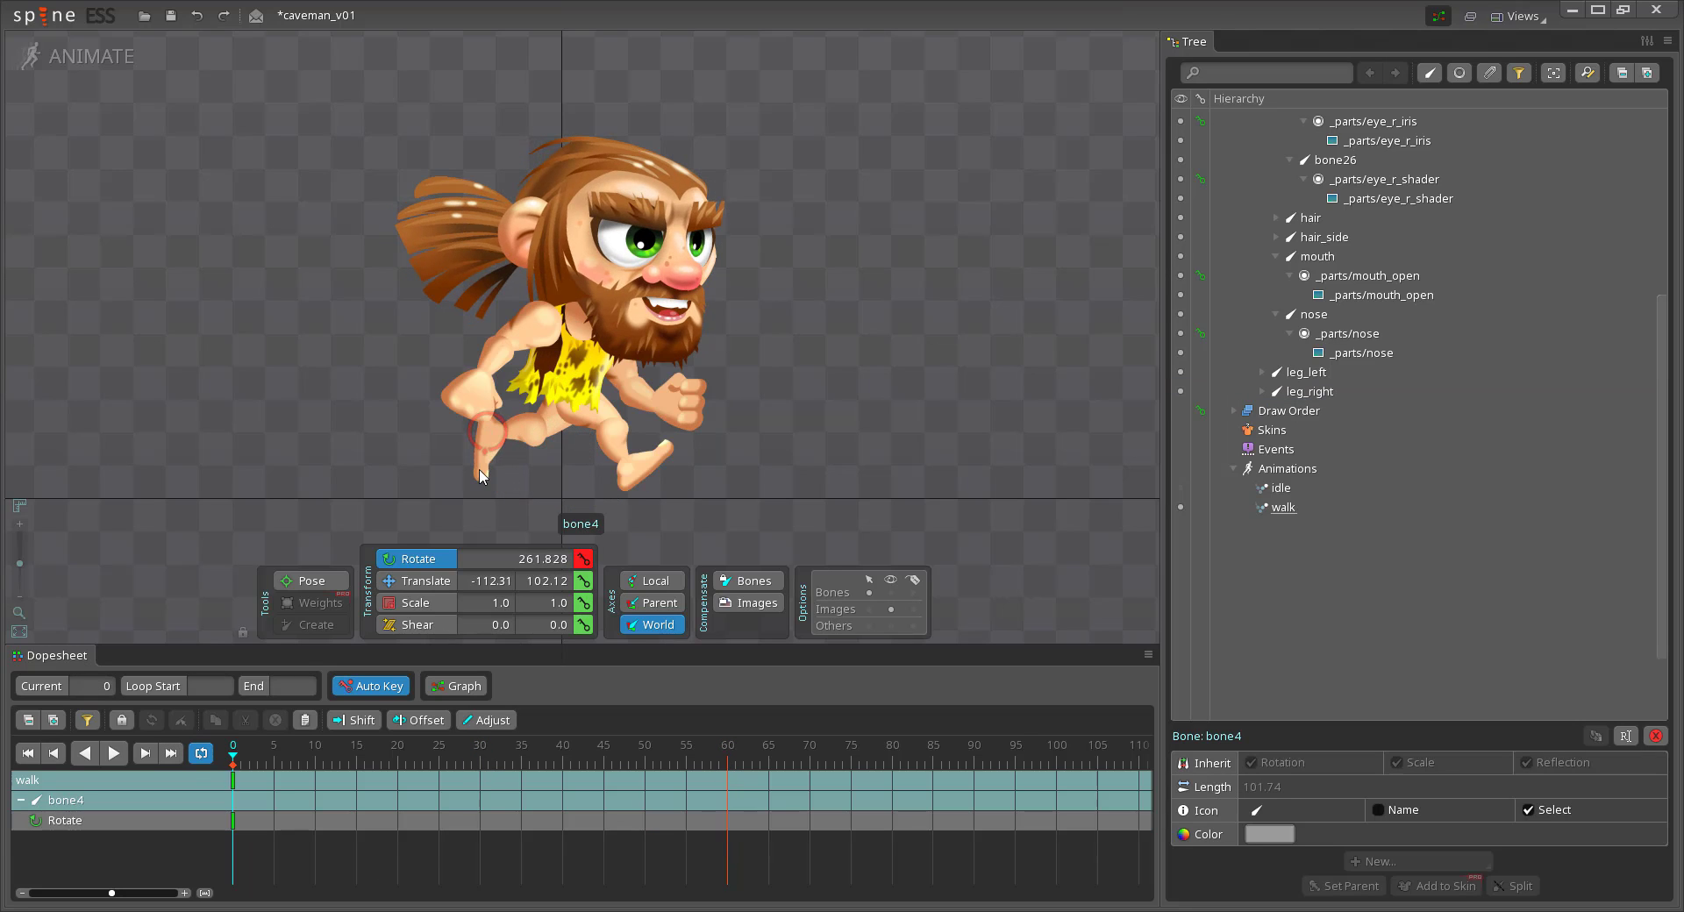
pyautogui.click(479, 761)
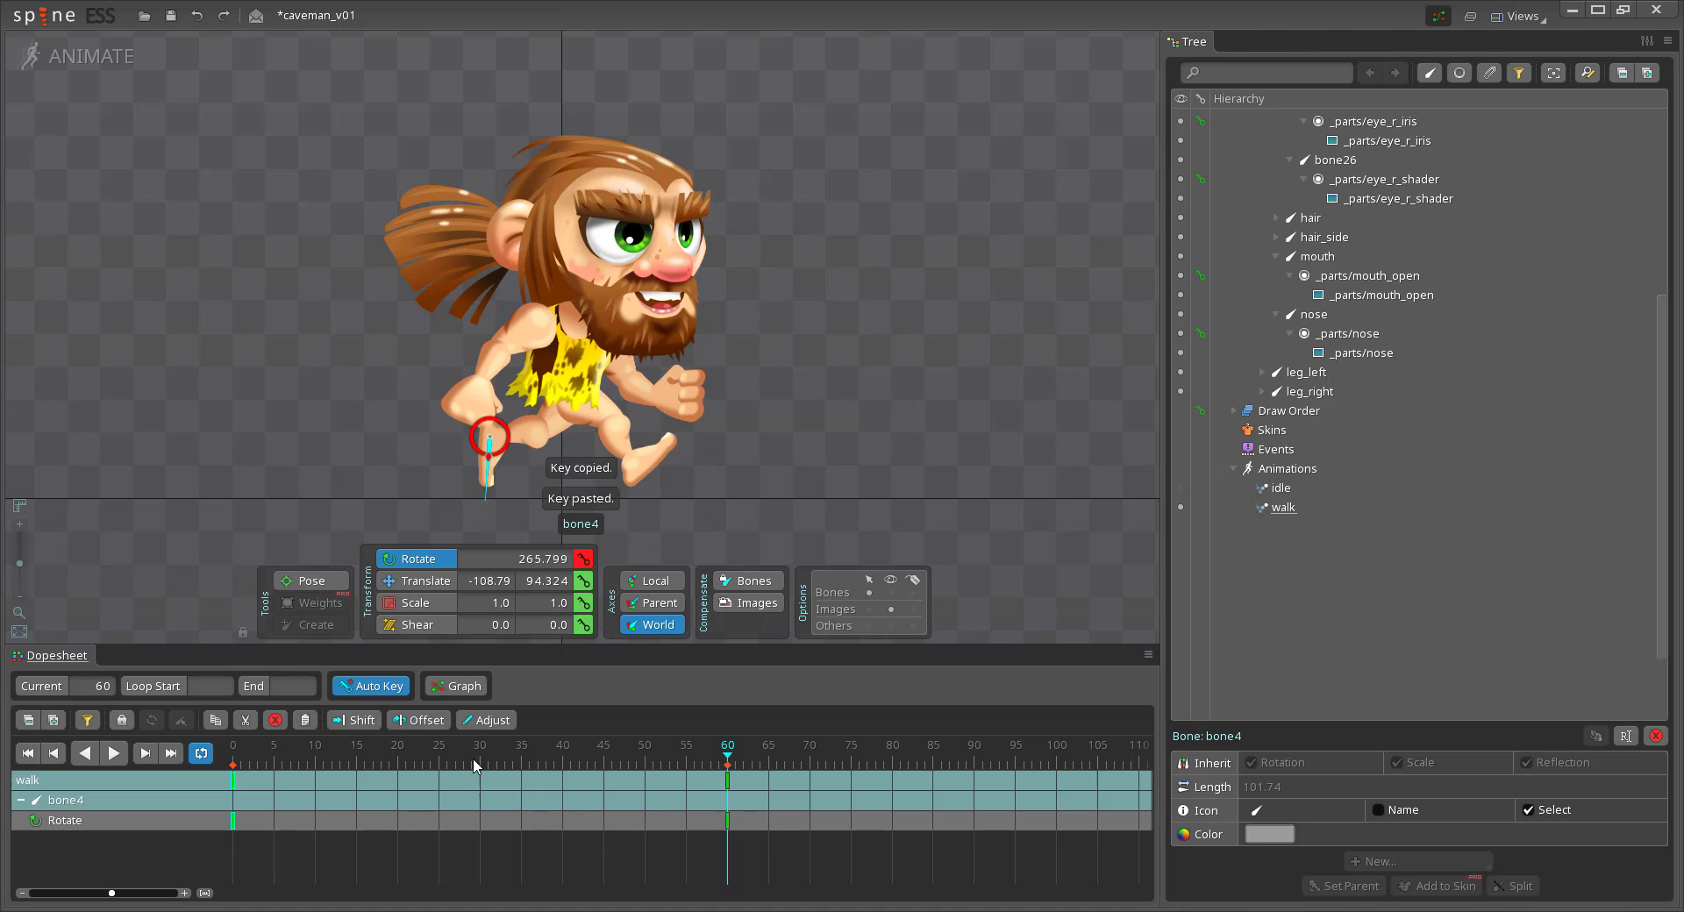
pyautogui.click(477, 477)
# Rotate leg_right forward to 323.564 at frame 30, and copy its frame 0 key to frame 60
pyautogui.moveTo(576, 430); pyautogui.dragTo(644, 410)
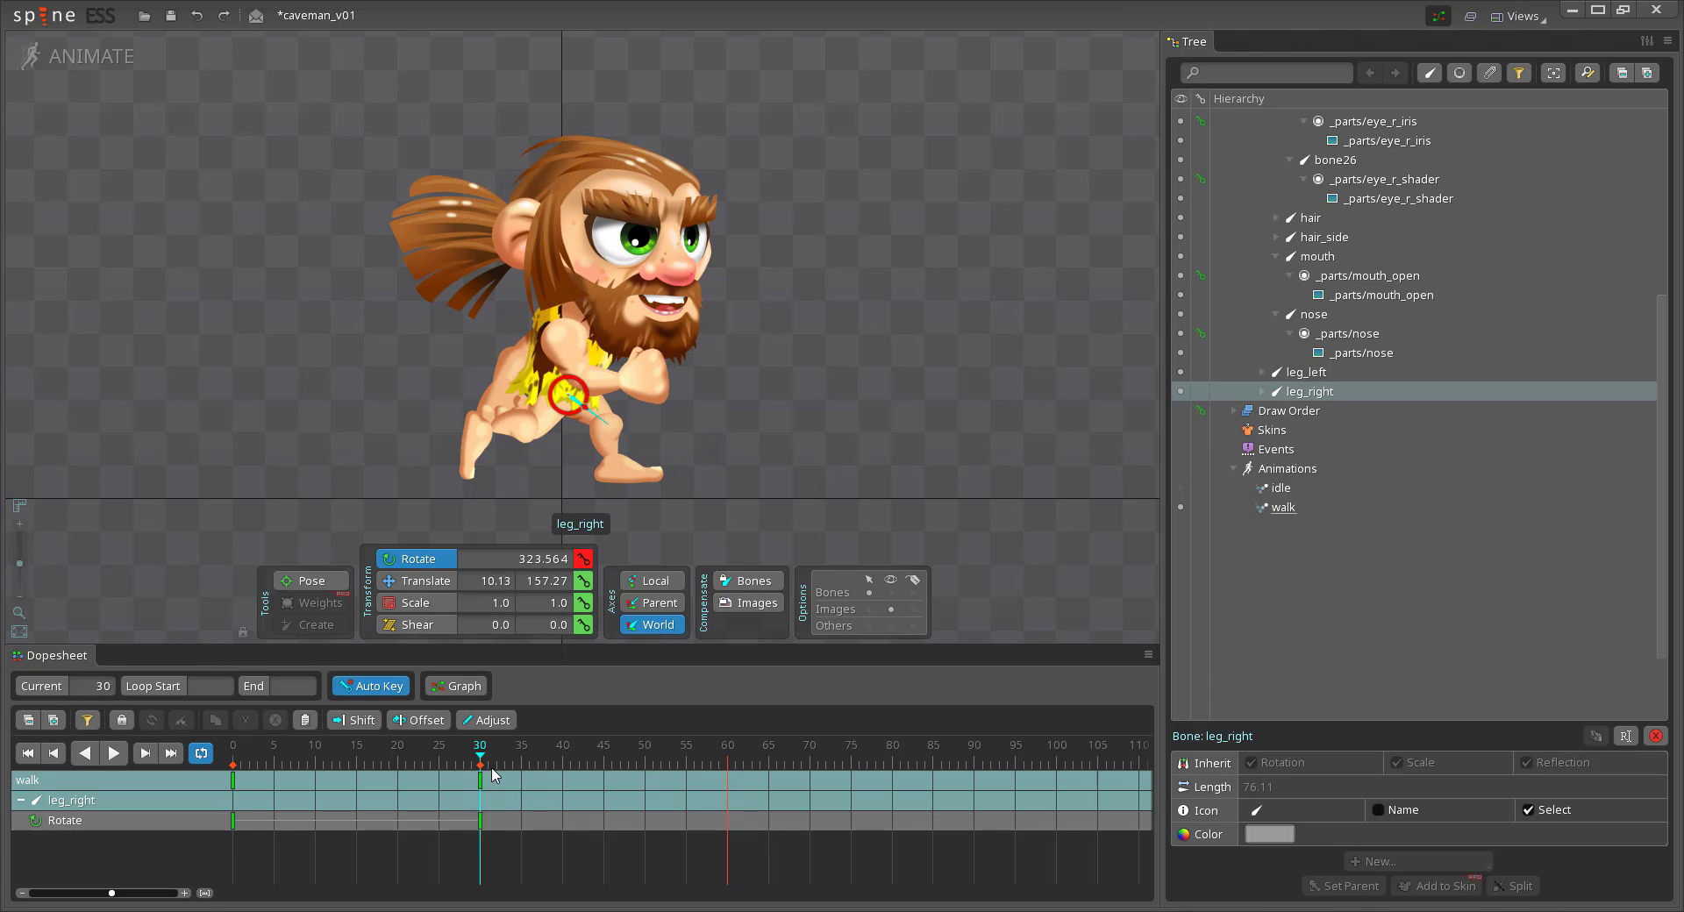
pyautogui.click(234, 768)
pyautogui.hotkey('ctrl', 'c')
pyautogui.click(727, 761)
pyautogui.hotkey('ctrl', 'v')
pyautogui.doubleClick(234, 786)
pyautogui.hotkey('ctrl', 'c')
pyautogui.doubleClick(727, 783)
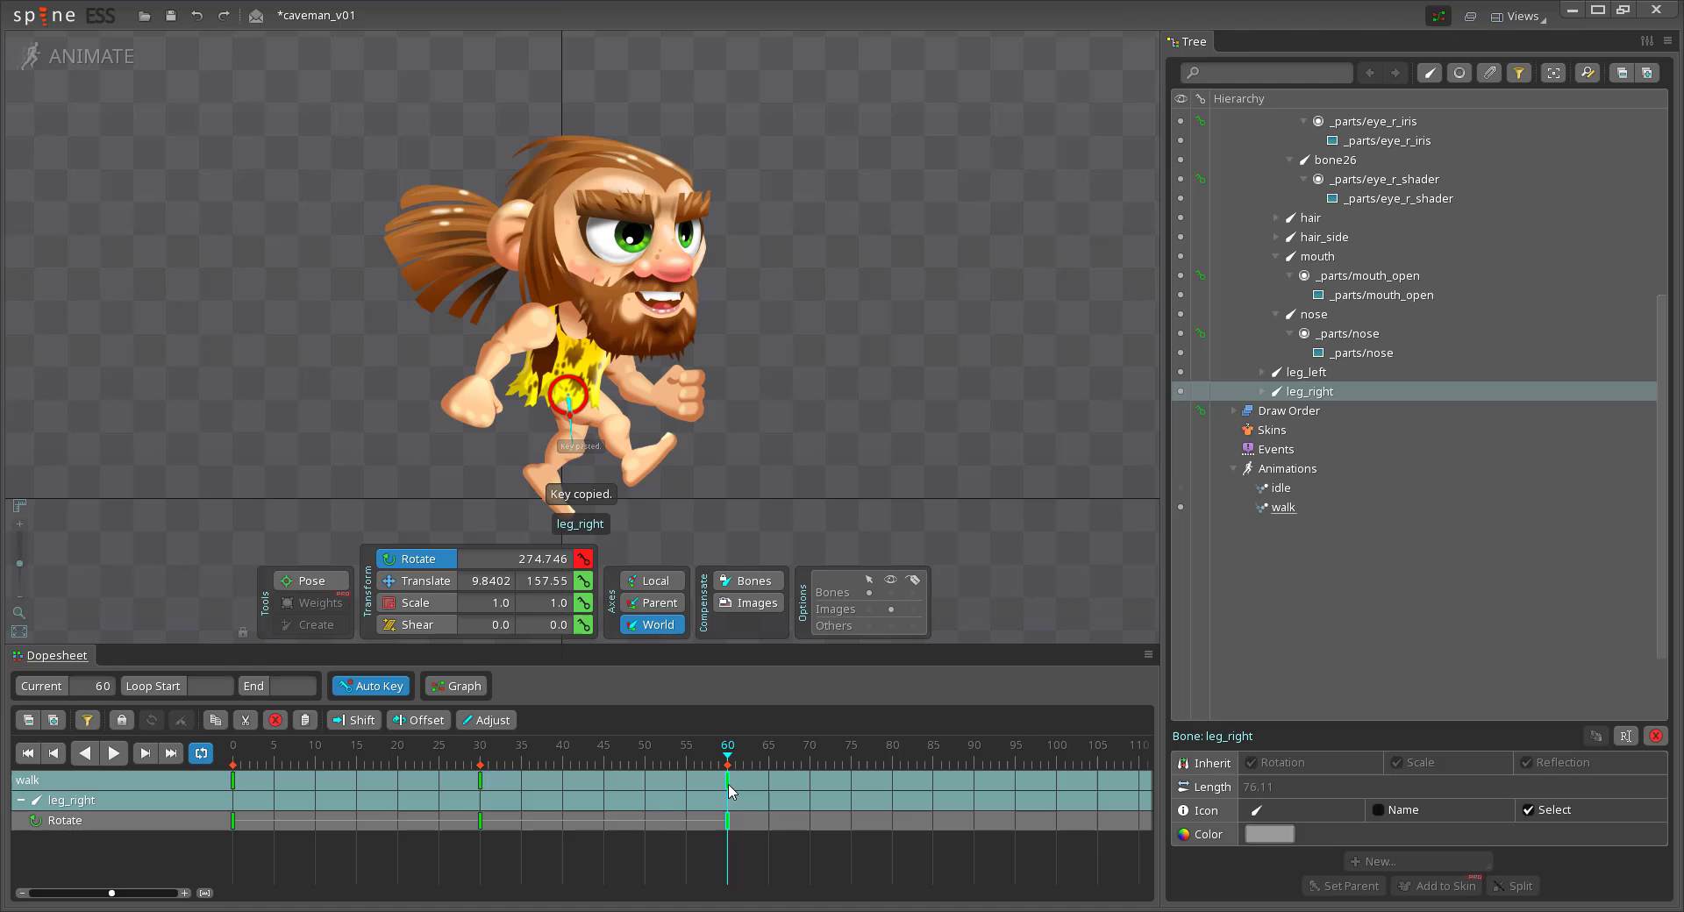
pyautogui.hotkey('ctrl', 'v')
# Key the right lower leg bone's (bone3) rotation at frames 0, 35 and 60
pyautogui.click(506, 435)
pyautogui.click(235, 761)
pyautogui.hotkey('ctrl', 'c')
pyautogui.click(521, 761)
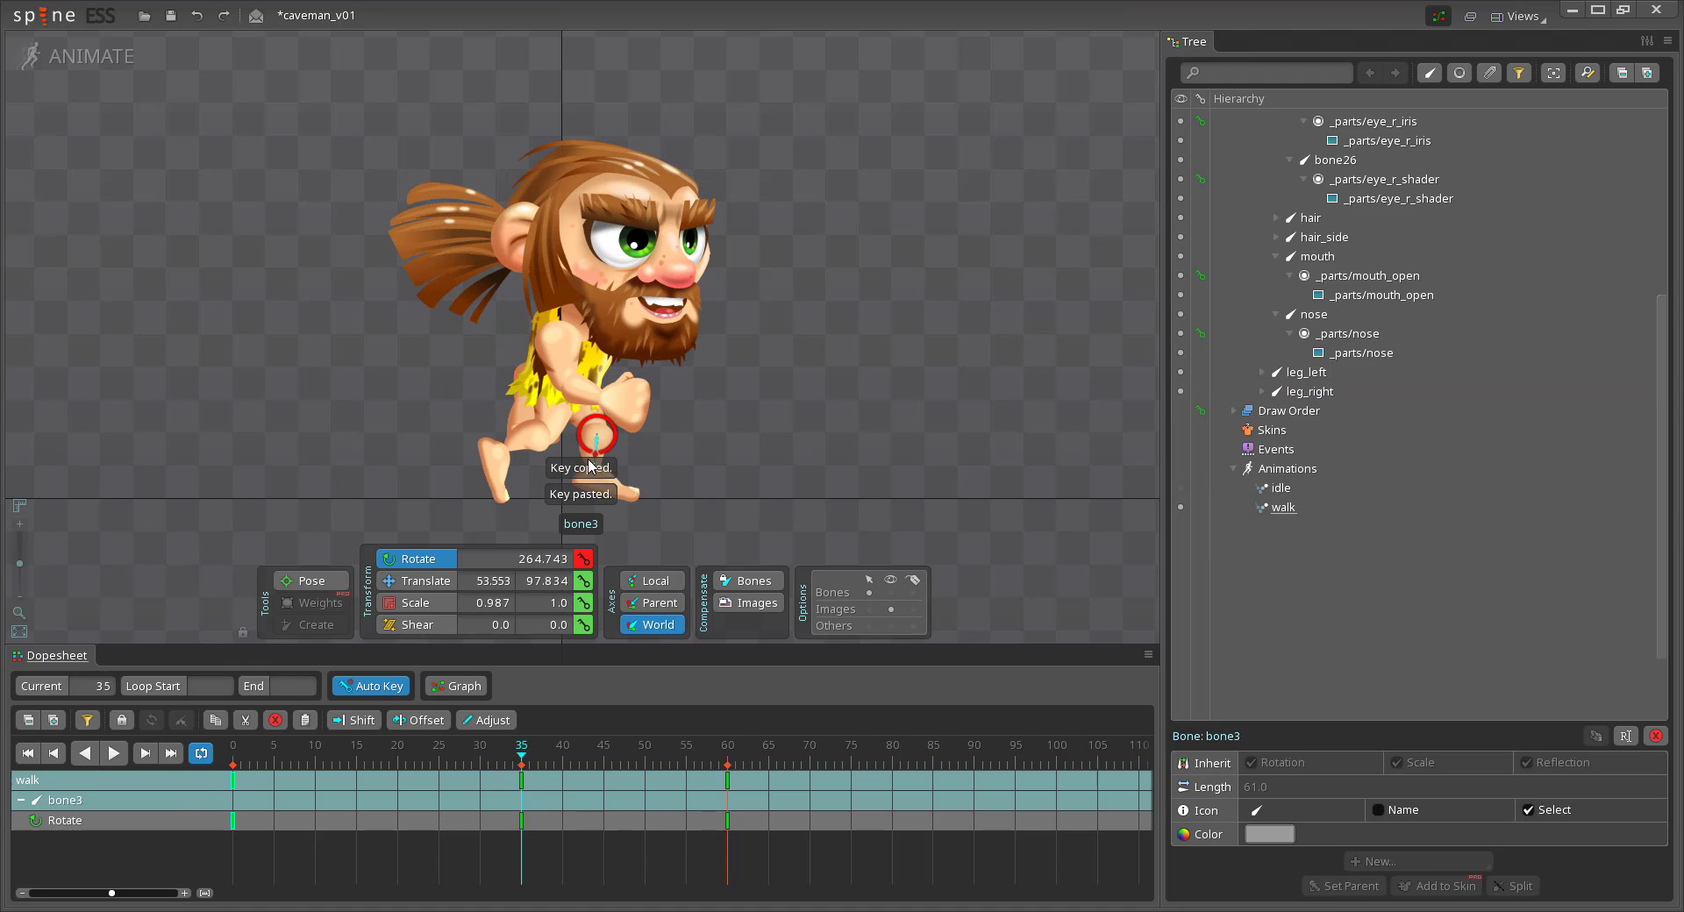
pyautogui.moveTo(627, 469); pyautogui.dragTo(570, 458)
# Key leg_right's translation at frames 0, 30 and 60 with a horizontal hip shift, and play back the walk
pyautogui.click(577, 413)
pyautogui.click(480, 761)
pyautogui.press('v')
pyautogui.click(585, 580)
pyautogui.click(234, 761)
pyautogui.click(727, 762)
pyautogui.click(480, 779)
pyautogui.moveTo(593, 395); pyautogui.dragTo(565, 396)
pyautogui.click(235, 761)
pyautogui.click(727, 762)
pyautogui.click(114, 753)
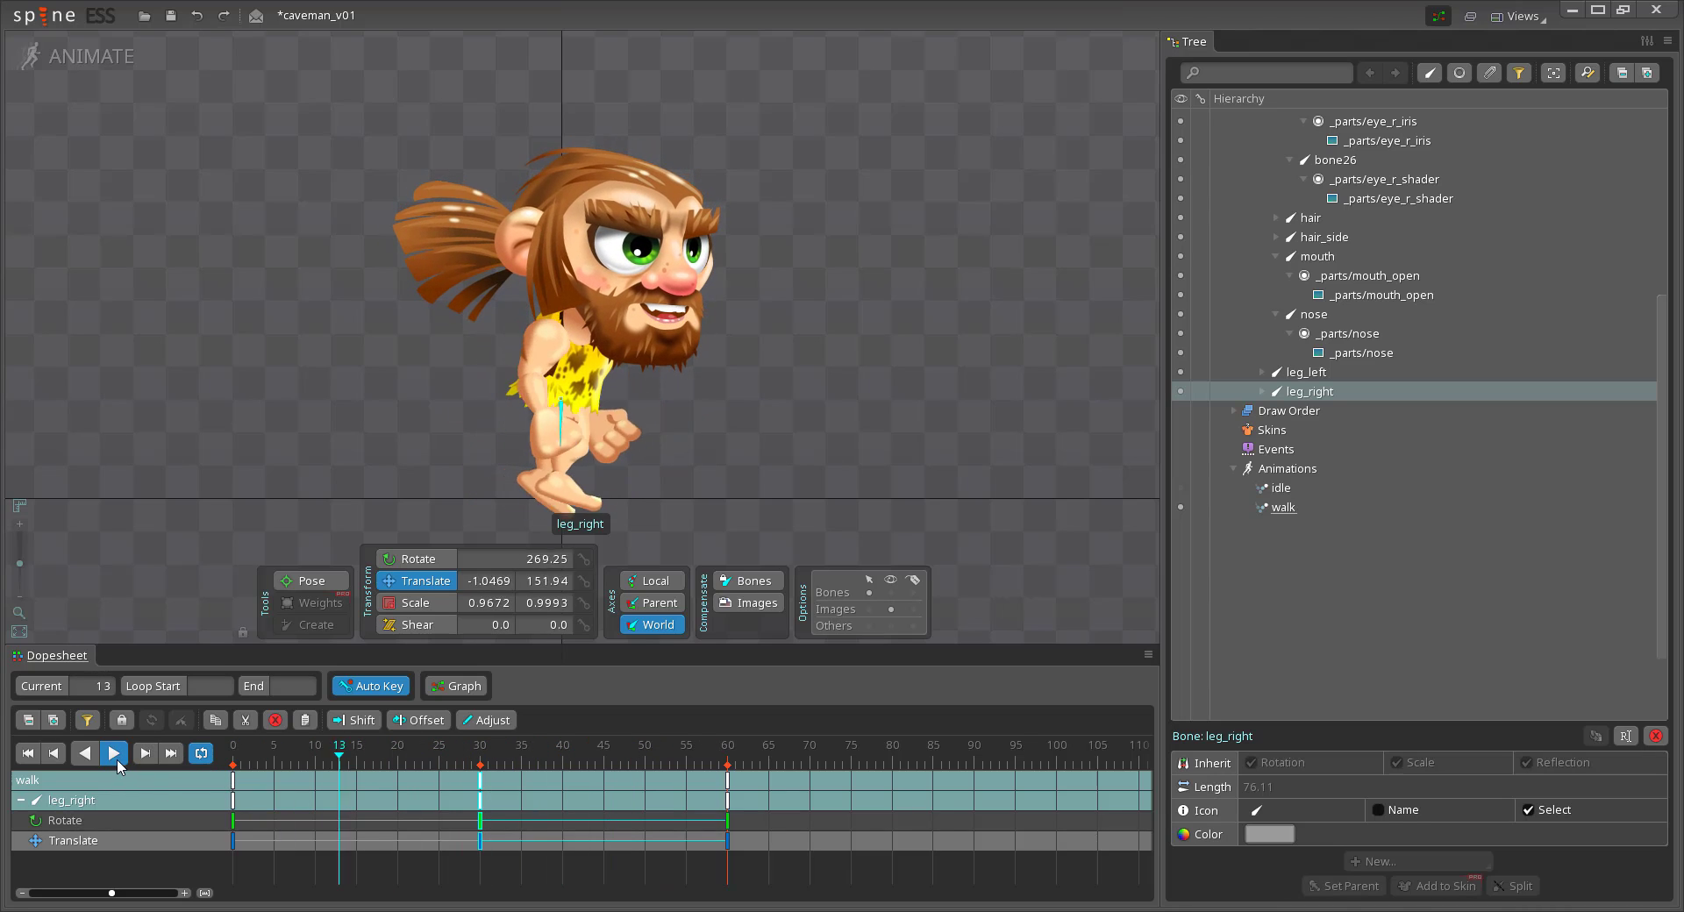
pyautogui.click(116, 760)
# Compare the body bone at frames 0 and 60, copy its frame 0 keys to frame 60, and play back
pyautogui.click(233, 759)
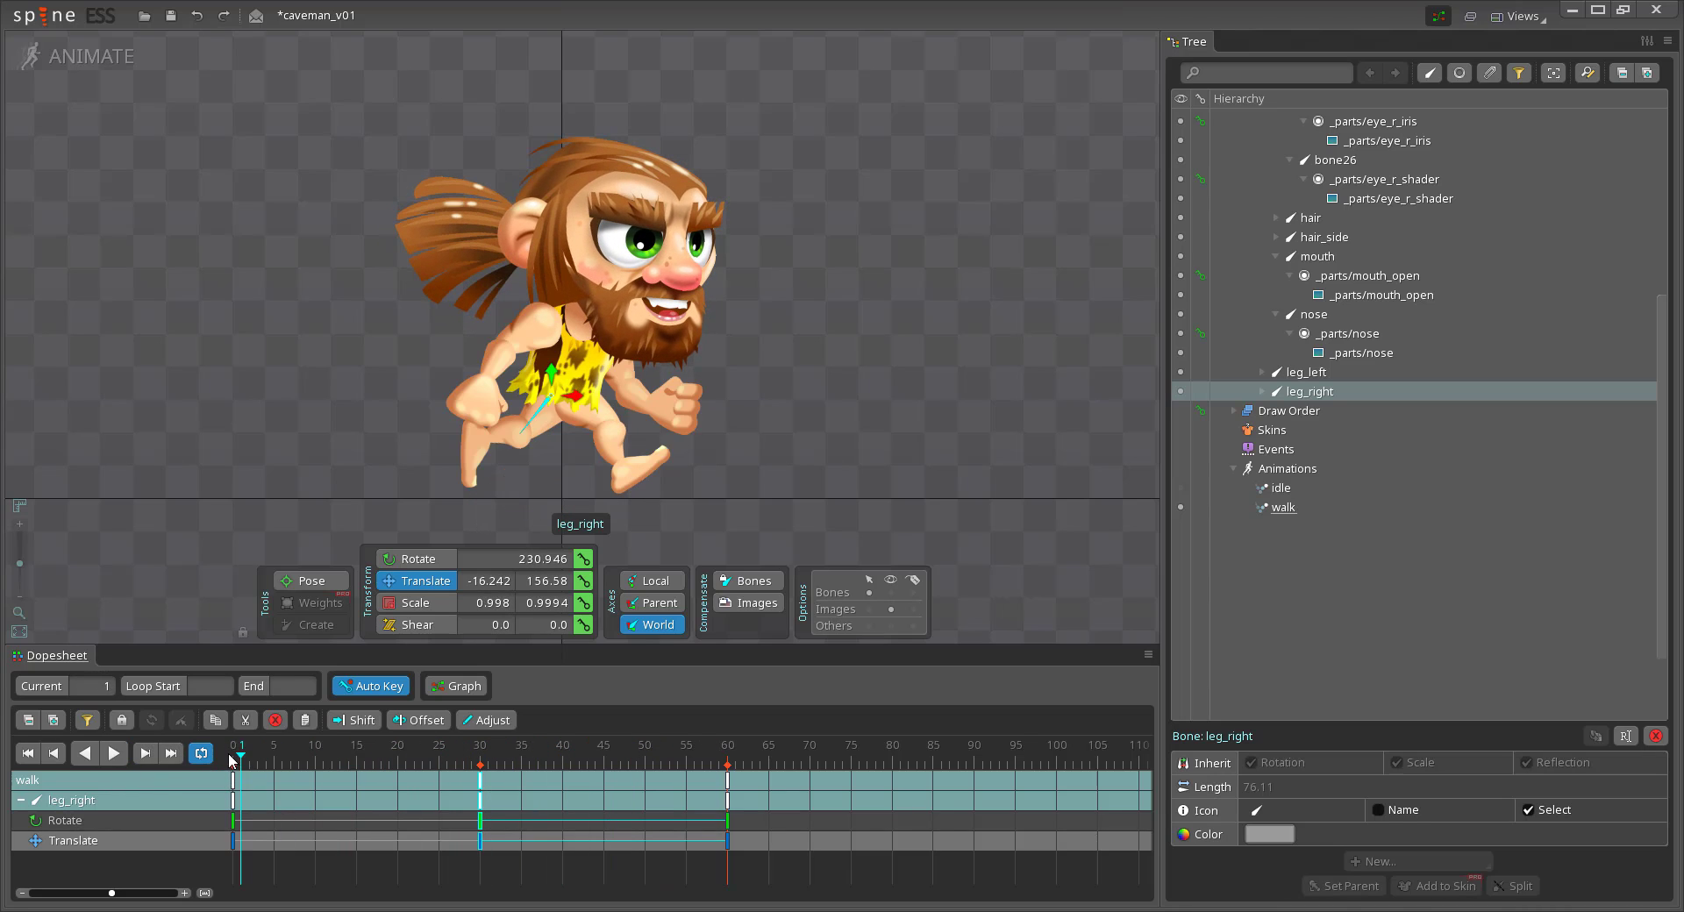
pyautogui.click(568, 372)
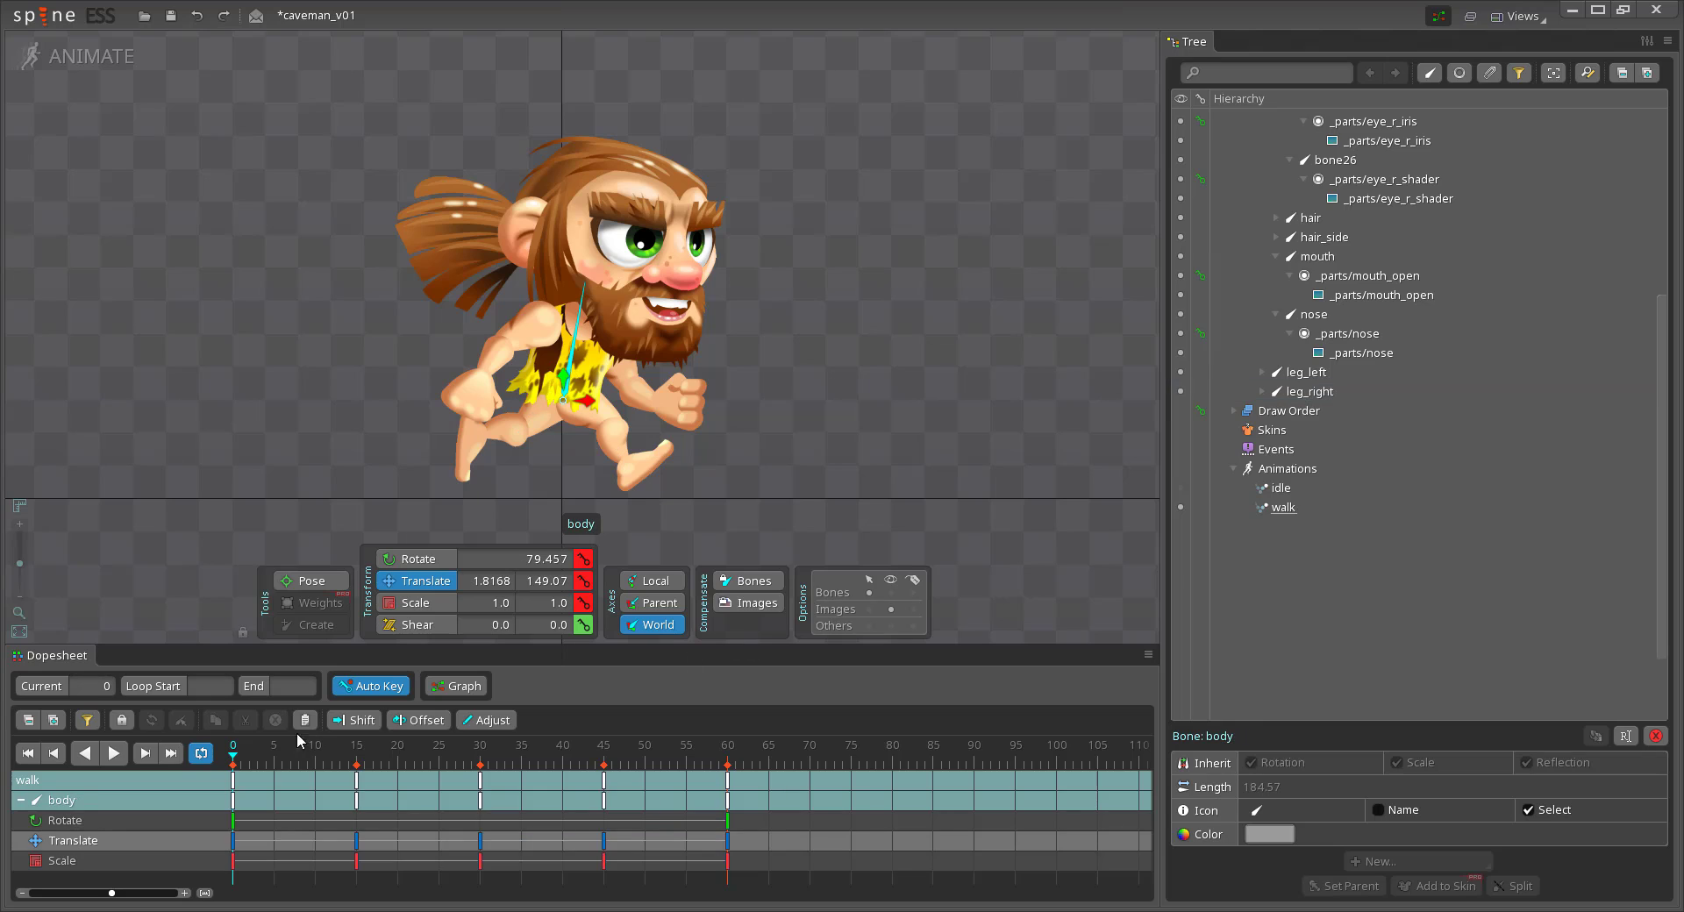
pyautogui.click(730, 753)
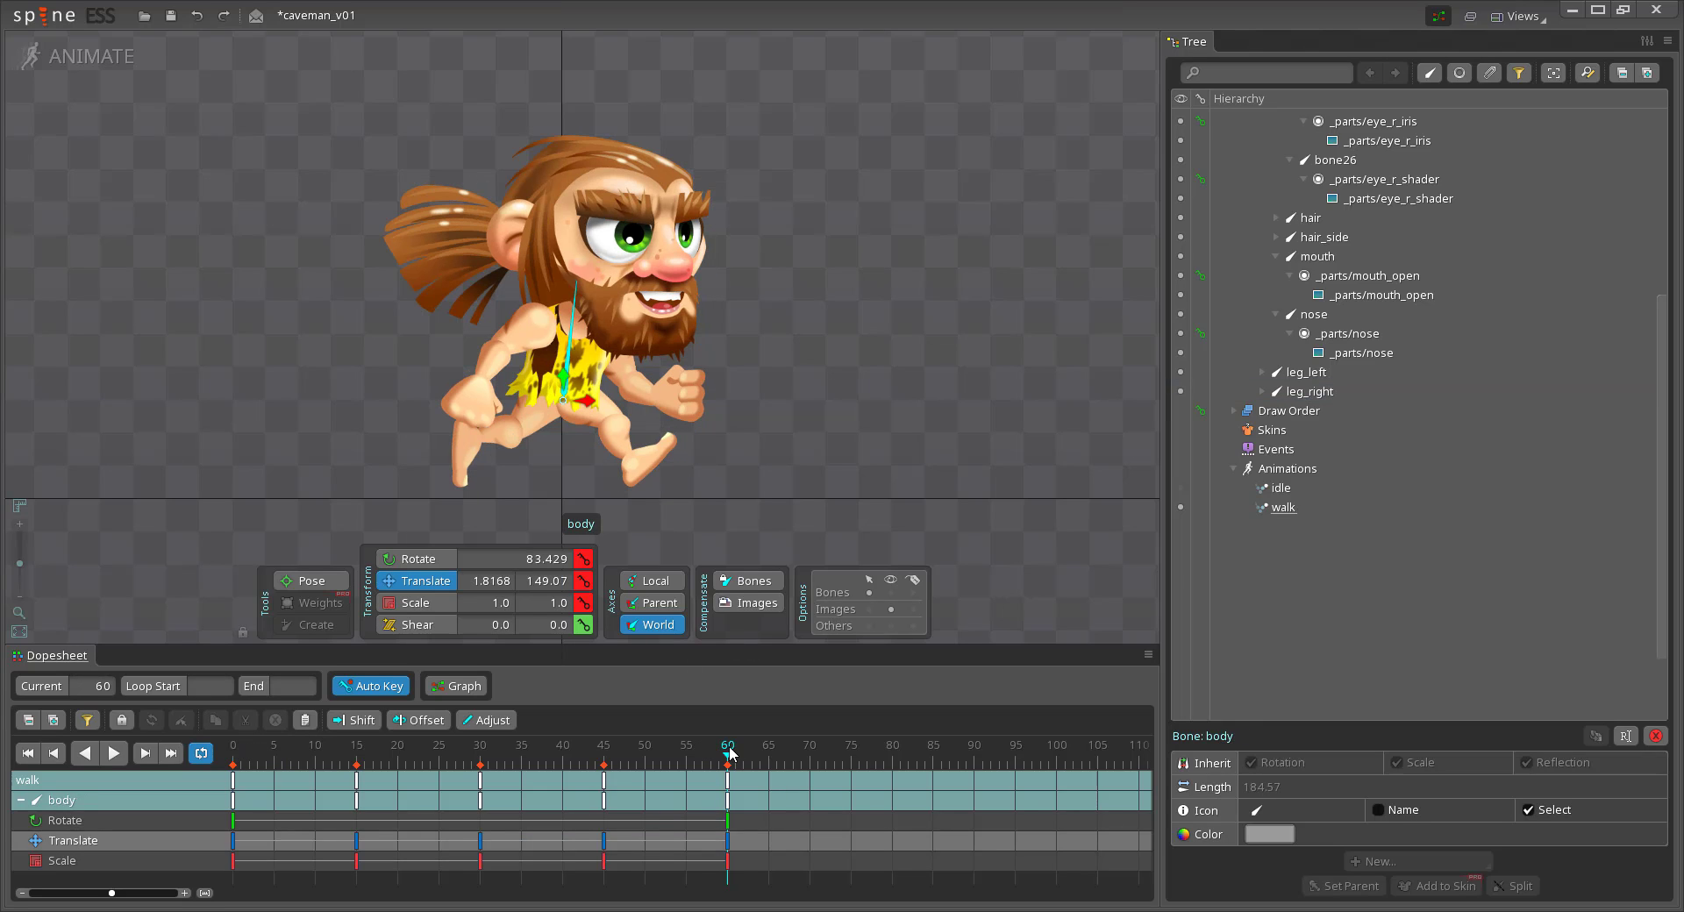
pyautogui.click(231, 785)
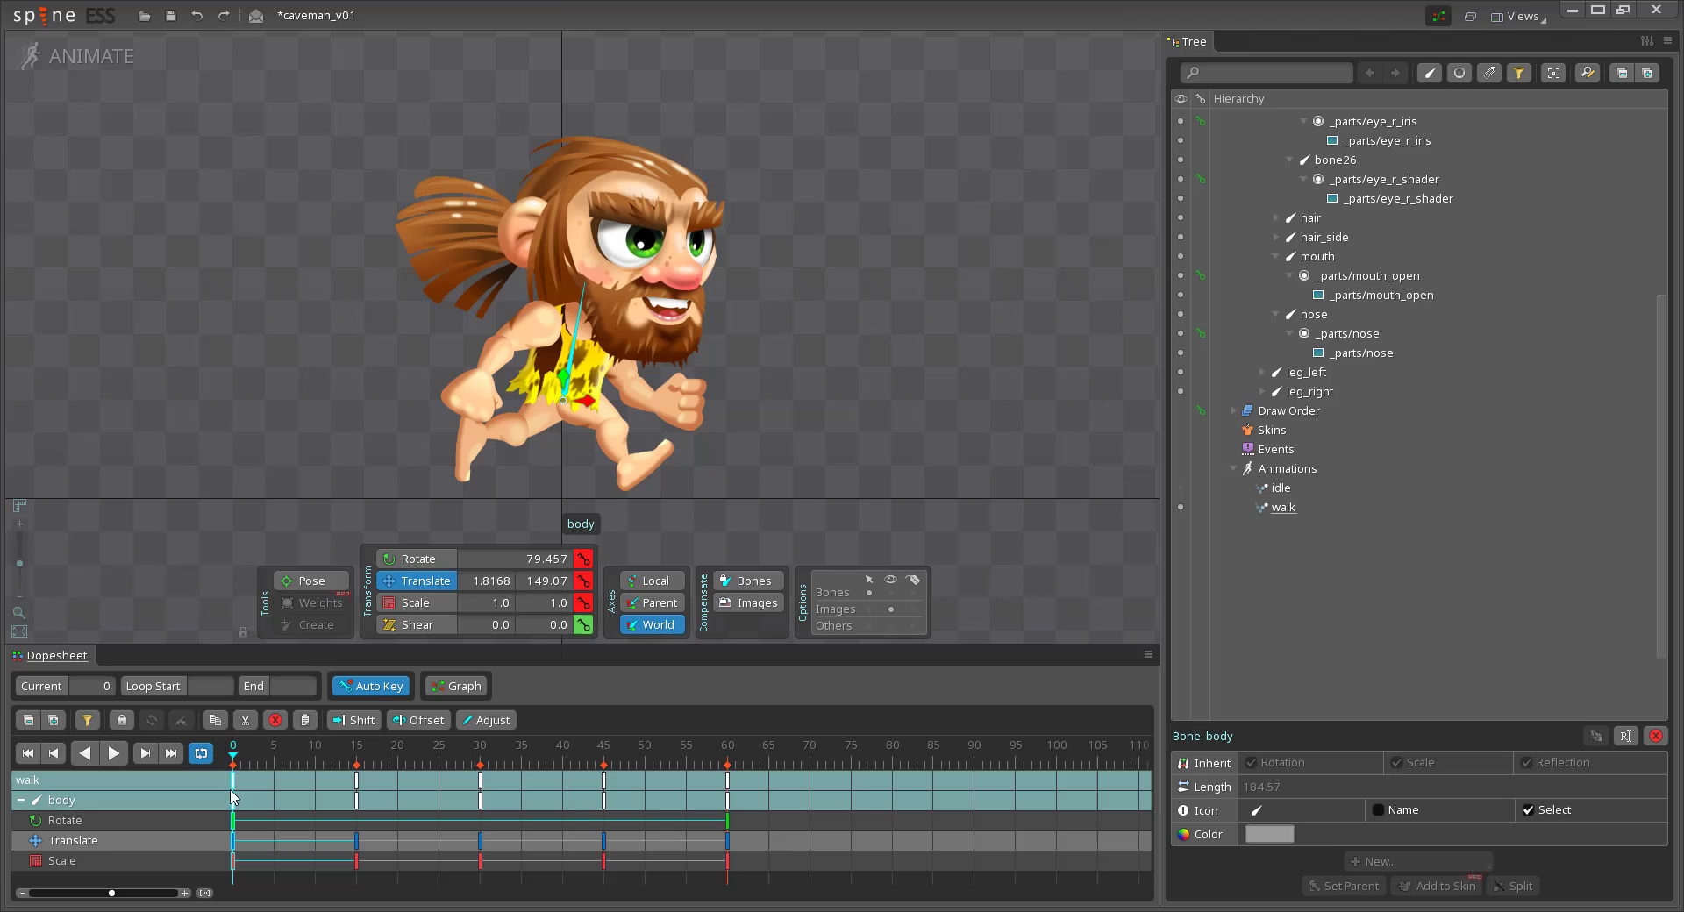
pyautogui.hotkey('ctrl', 'c')
pyautogui.hotkey('ctrl', 'v')
pyautogui.click(106, 754)
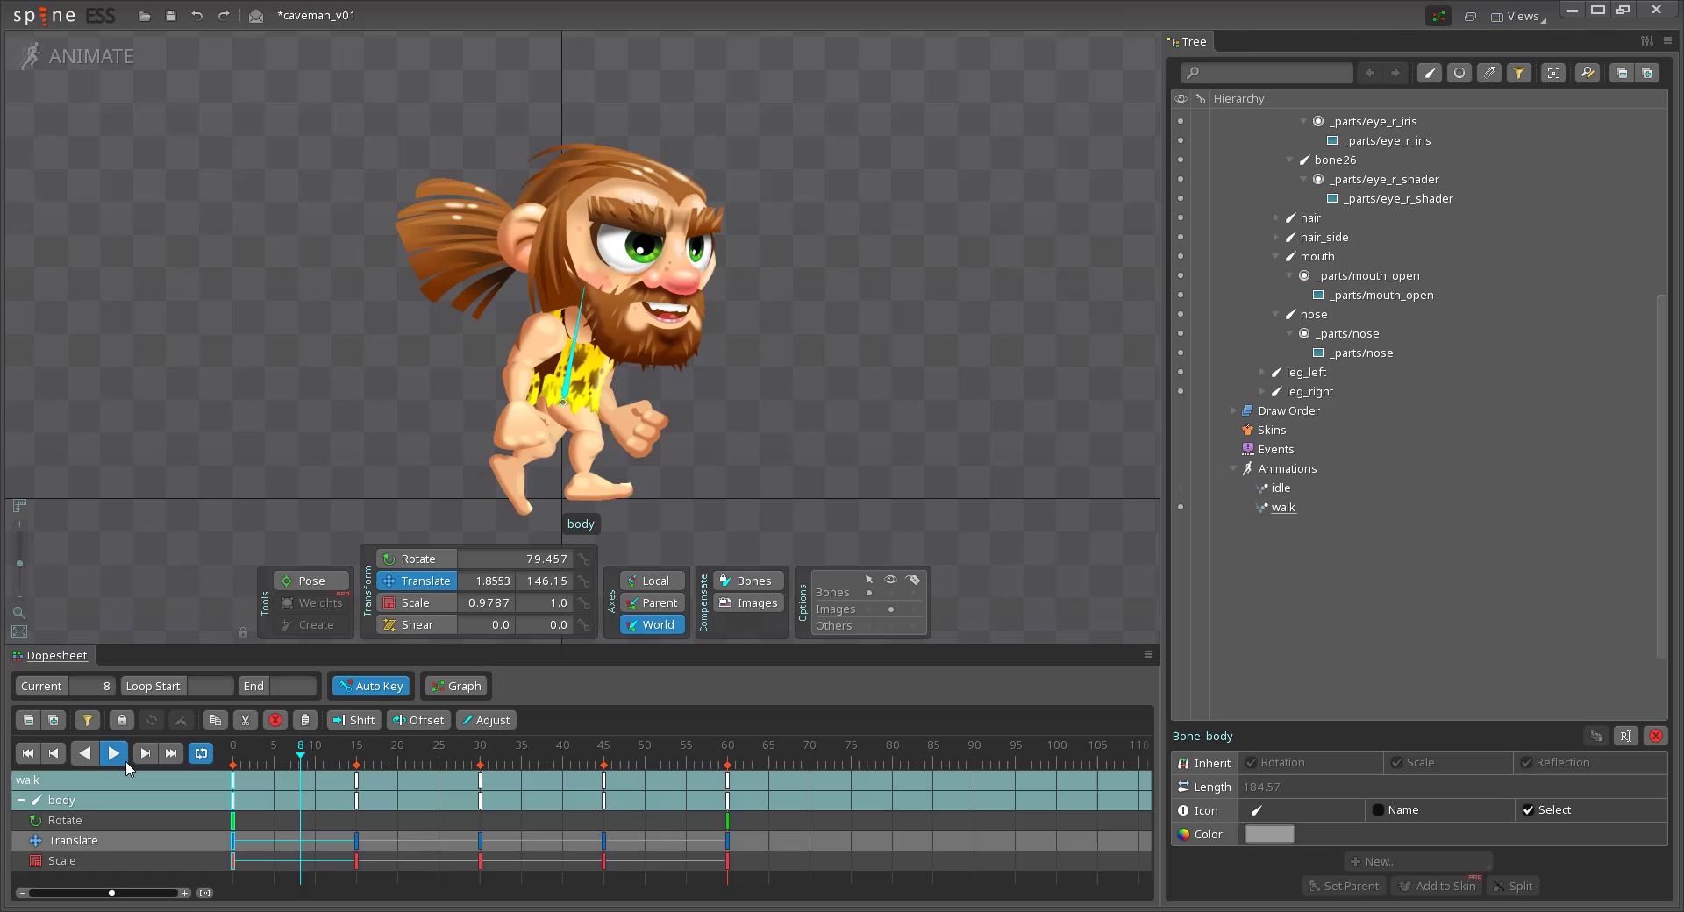
pyautogui.click(124, 760)
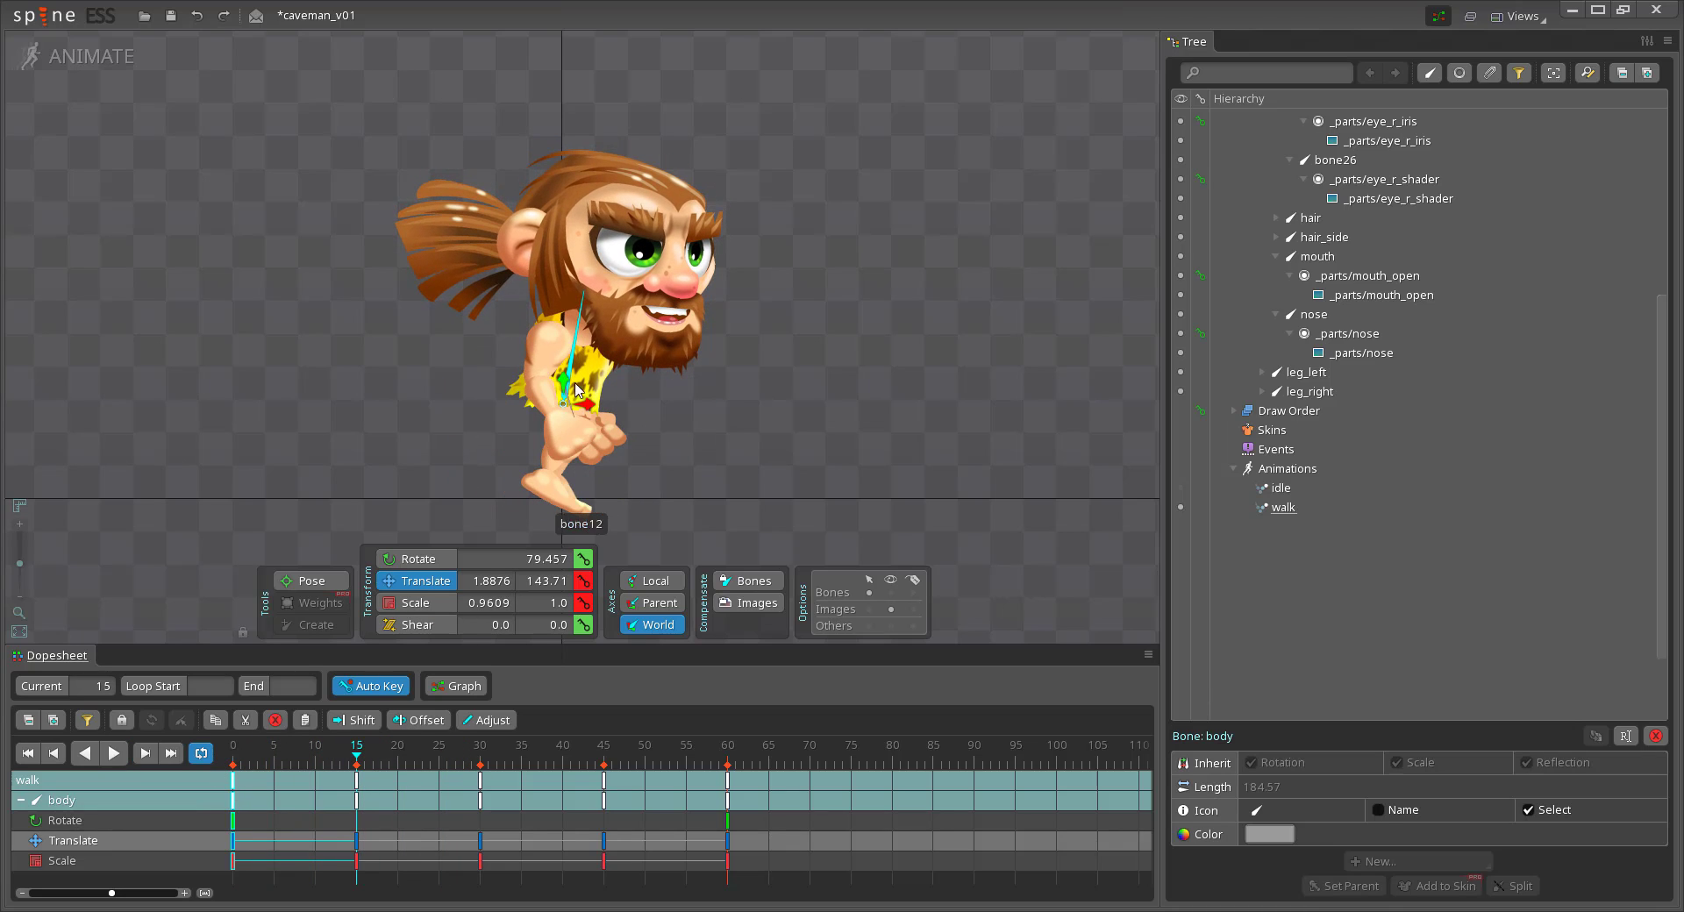
# Raise the body bone to Y 172.97 at frame 15, copy the key to frame 45, and play back
pyautogui.moveTo(590, 375); pyautogui.dragTo(562, 369)
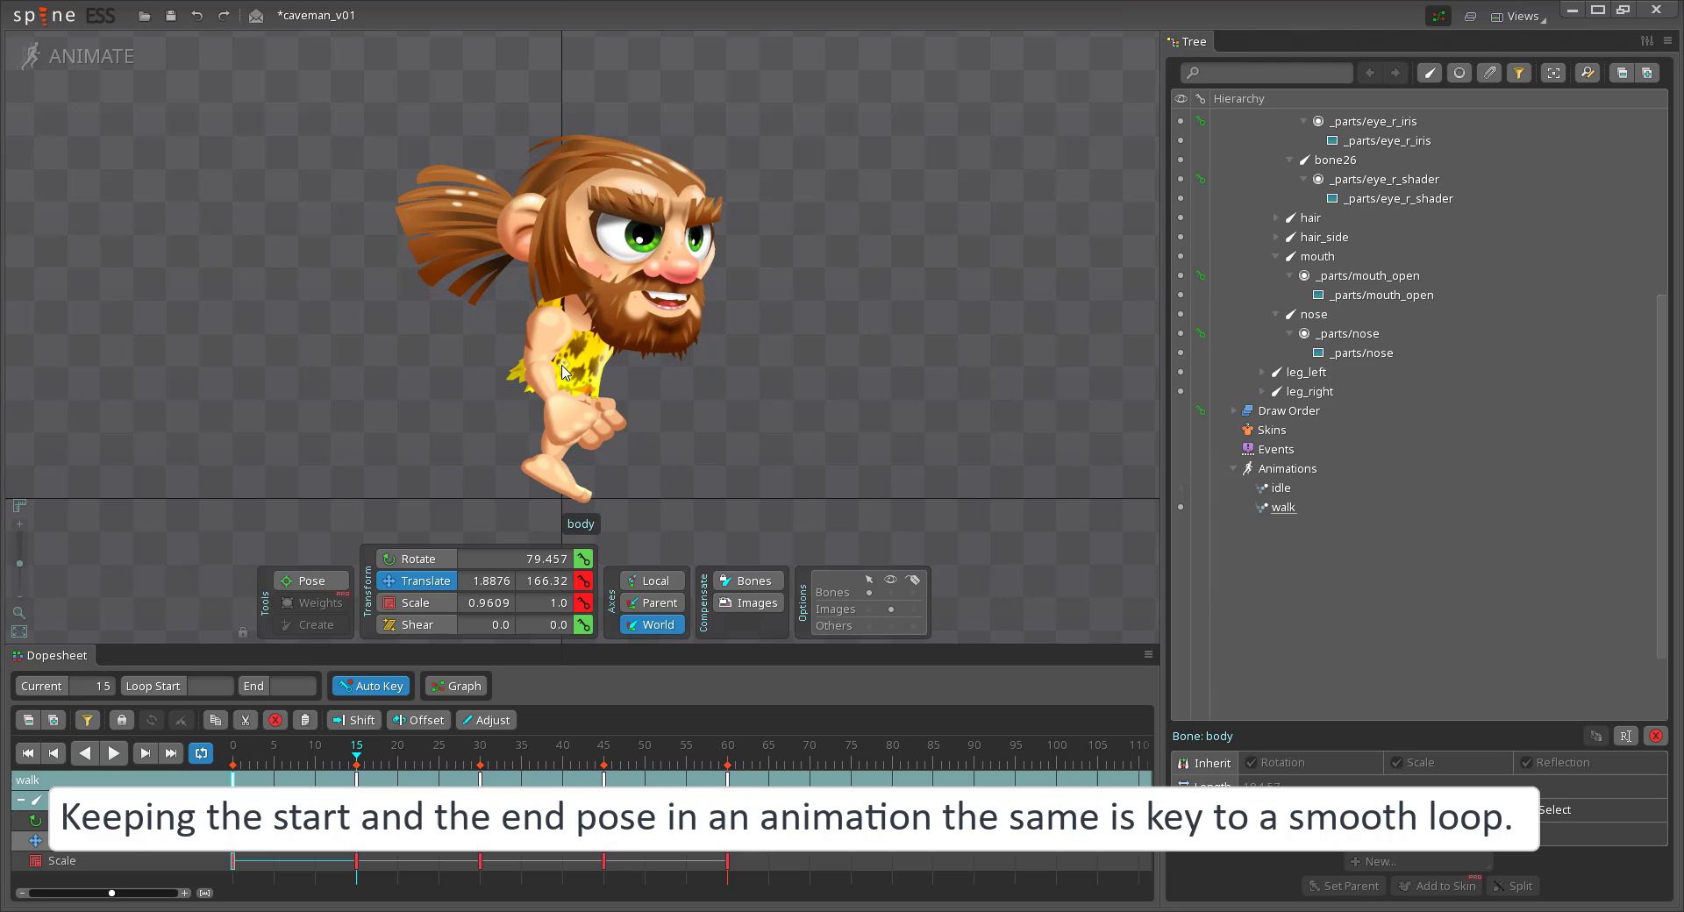
pyautogui.hotkey('ctrl', 'v')
pyautogui.click(113, 754)
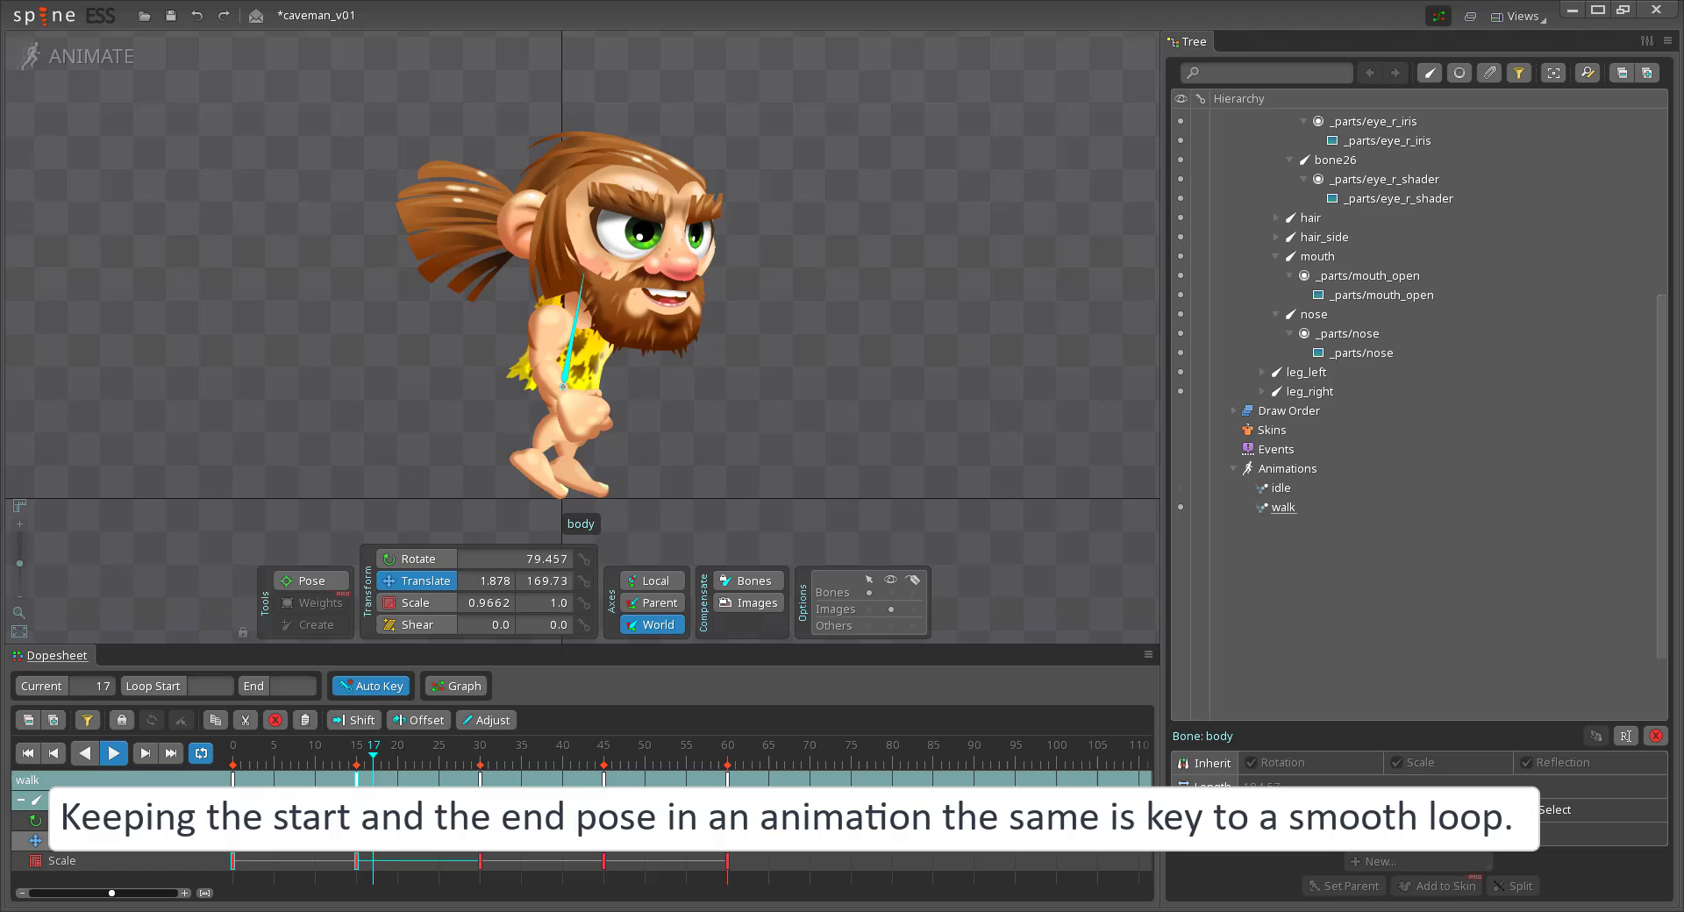
pyautogui.press('space')
# Delete the body bone's scale keys and play back the walk
pyautogui.doubleClick(210, 867)
pyautogui.press('Delete')
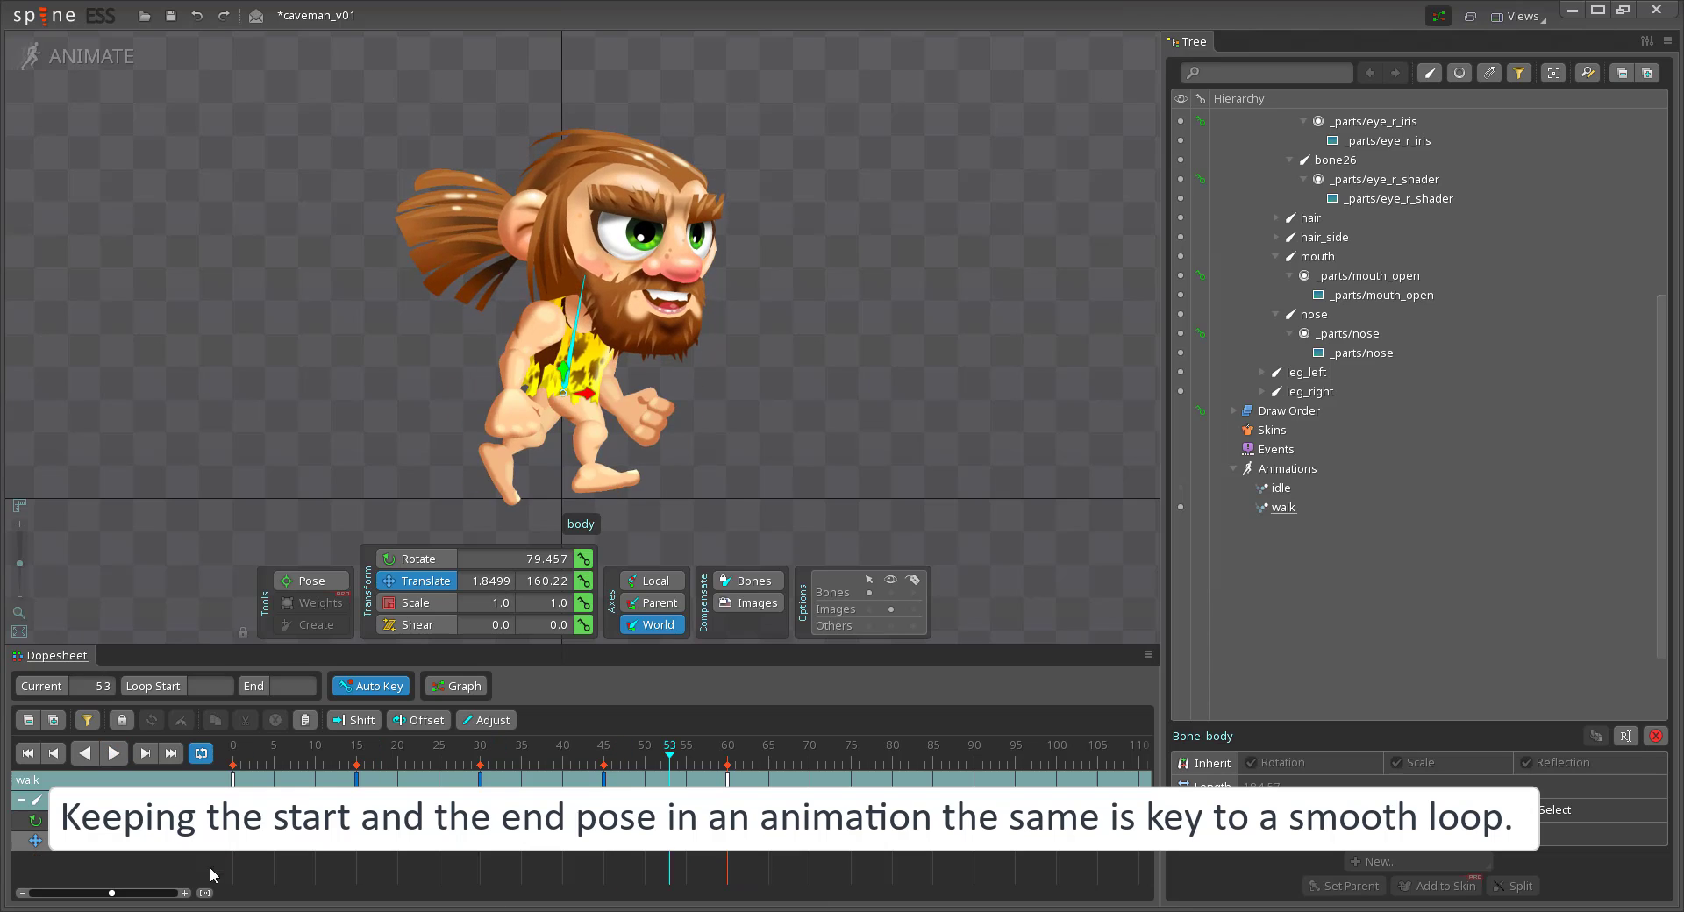
pyautogui.click(114, 754)
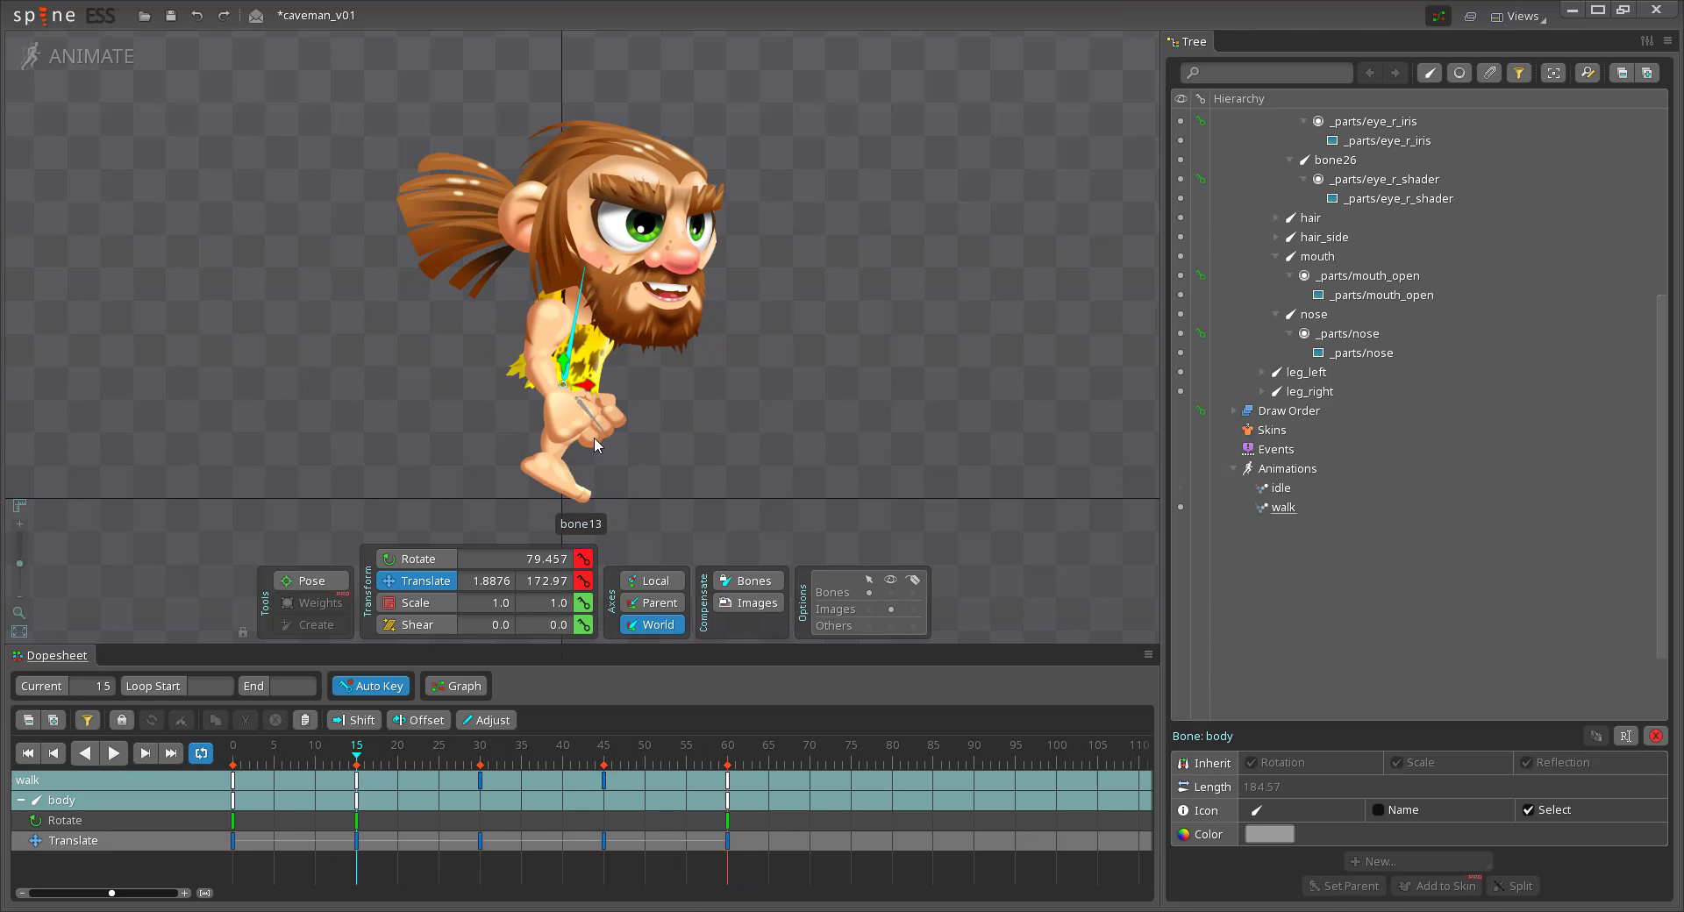
pyautogui.press('Delete')
# Rotate the left foot bone (bone7) to 358.004 at frame 15
pyautogui.click(552, 479)
pyautogui.moveTo(358, 754)
pyautogui.mouseDown()
pyautogui.moveTo(263, 754)
pyautogui.moveTo(357, 754)
pyautogui.mouseUp()
pyautogui.press('c')
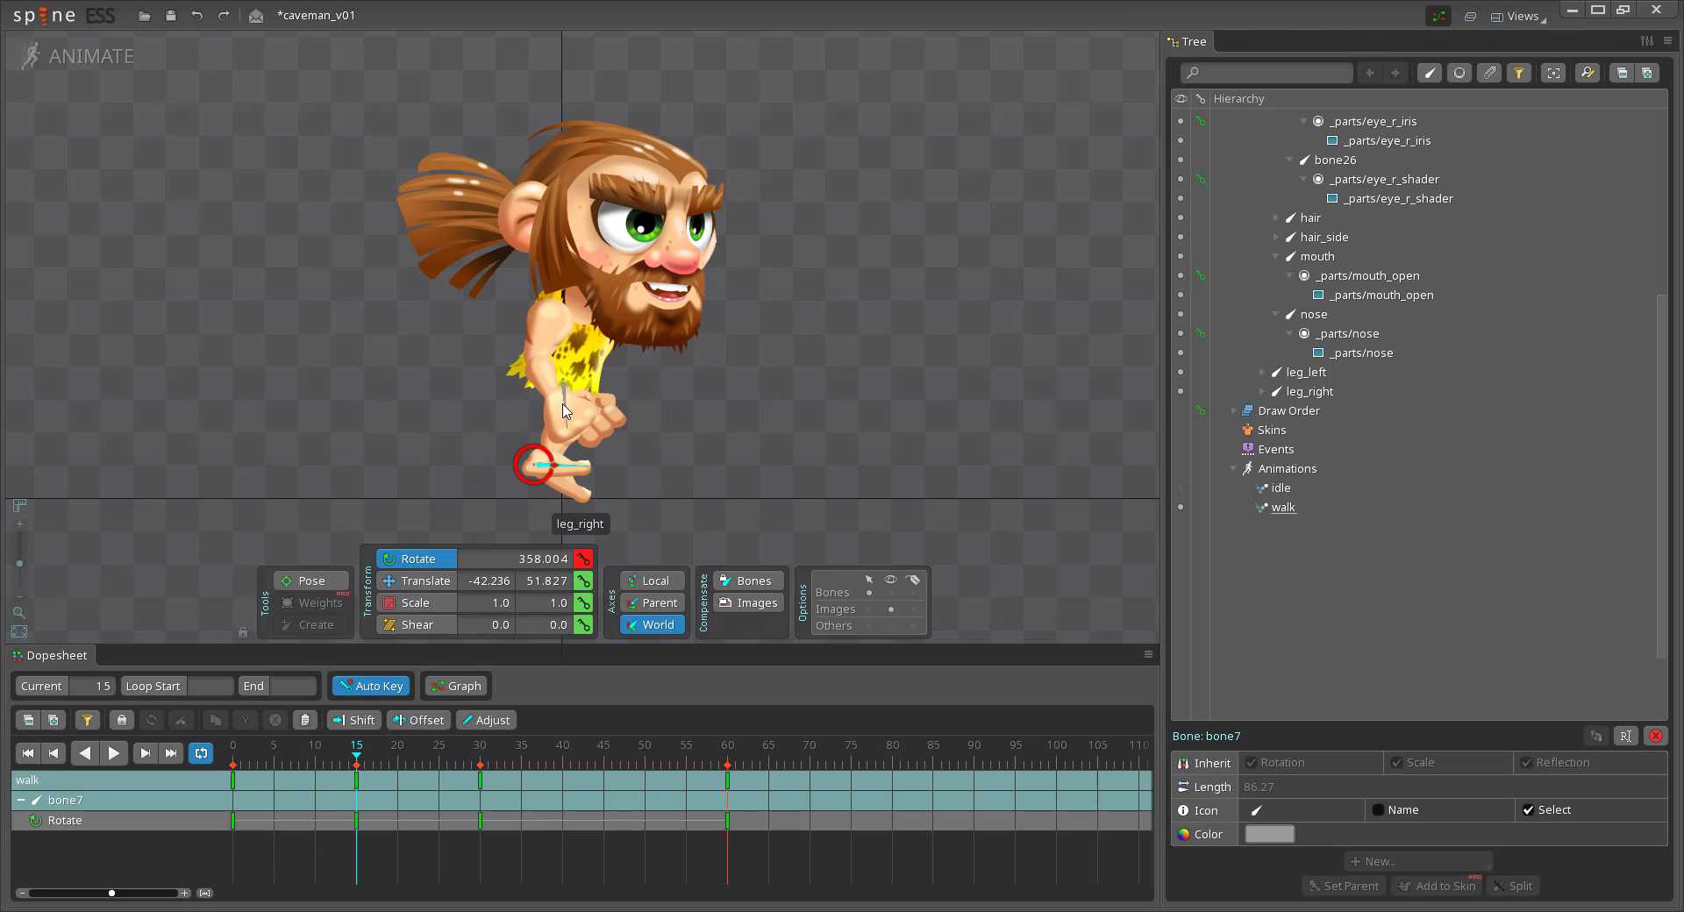
pyautogui.click(562, 411)
pyautogui.press('v')
pyautogui.moveTo(563, 411); pyautogui.dragTo(551, 479)
pyautogui.hotkey('ctrl', 'z')
# Flatten the left foot bone (bone7) at frame 5 by rotating it to 359.492, and shift it slightly
pyautogui.click(1304, 374)
pyautogui.click(552, 457)
pyautogui.press('c')
pyautogui.press('space')
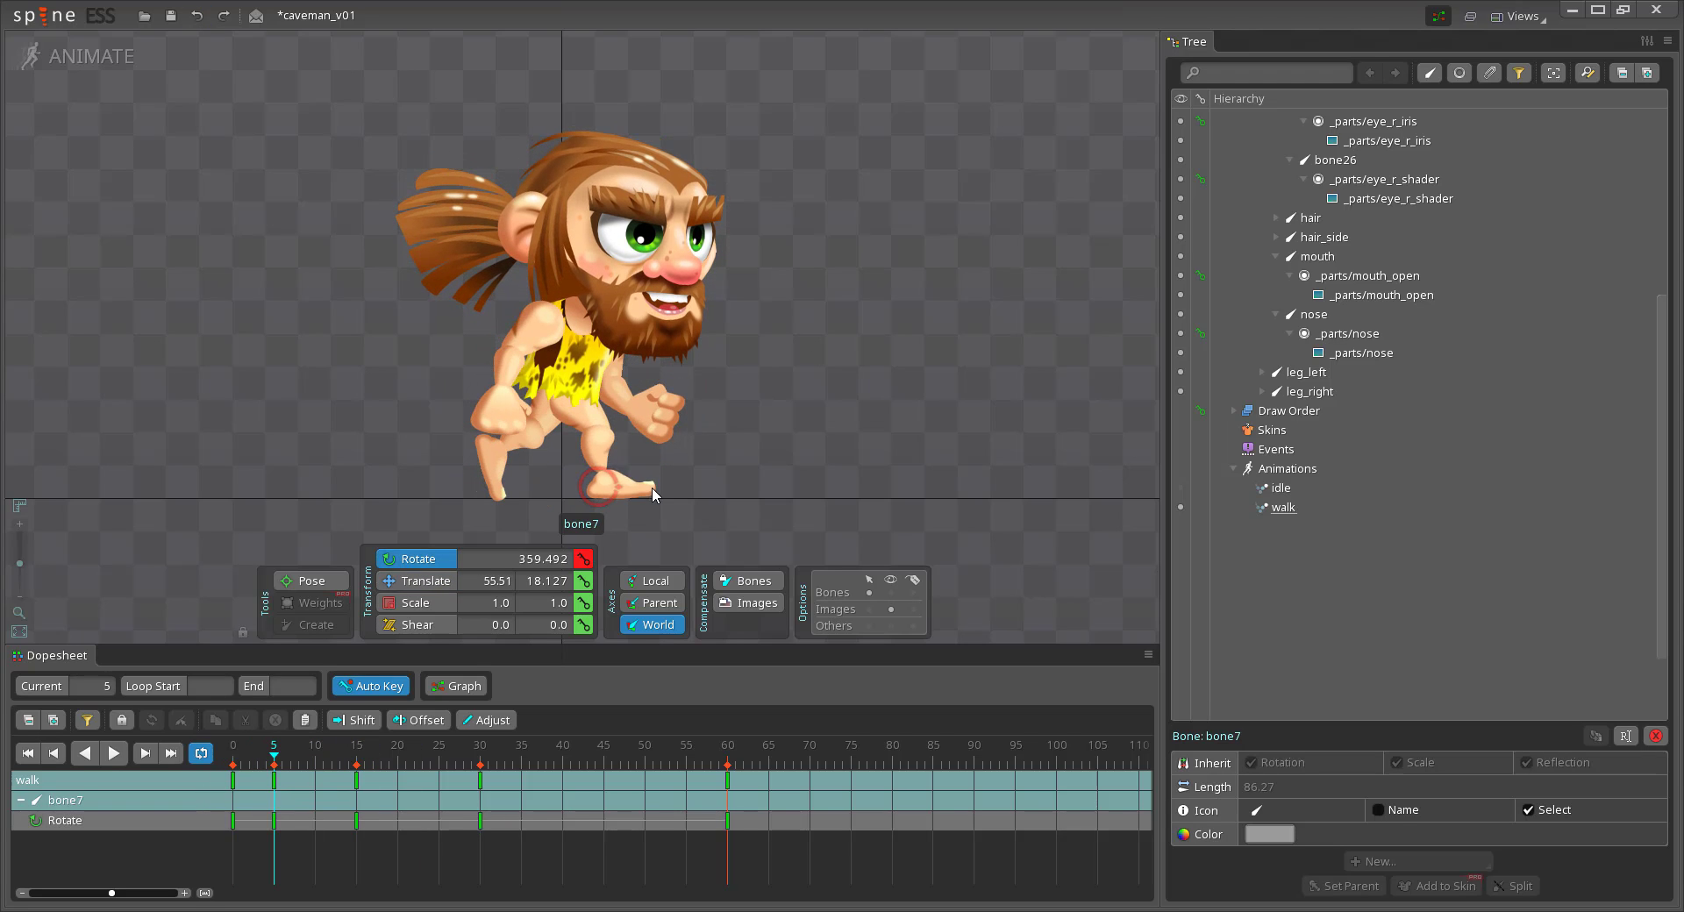
pyautogui.press('v')
pyautogui.moveTo(651, 489); pyautogui.dragTo(644, 490)
# Copy bone7's frame 0 translation key to frames 15 and 60, and play back the walk
pyautogui.click(234, 752)
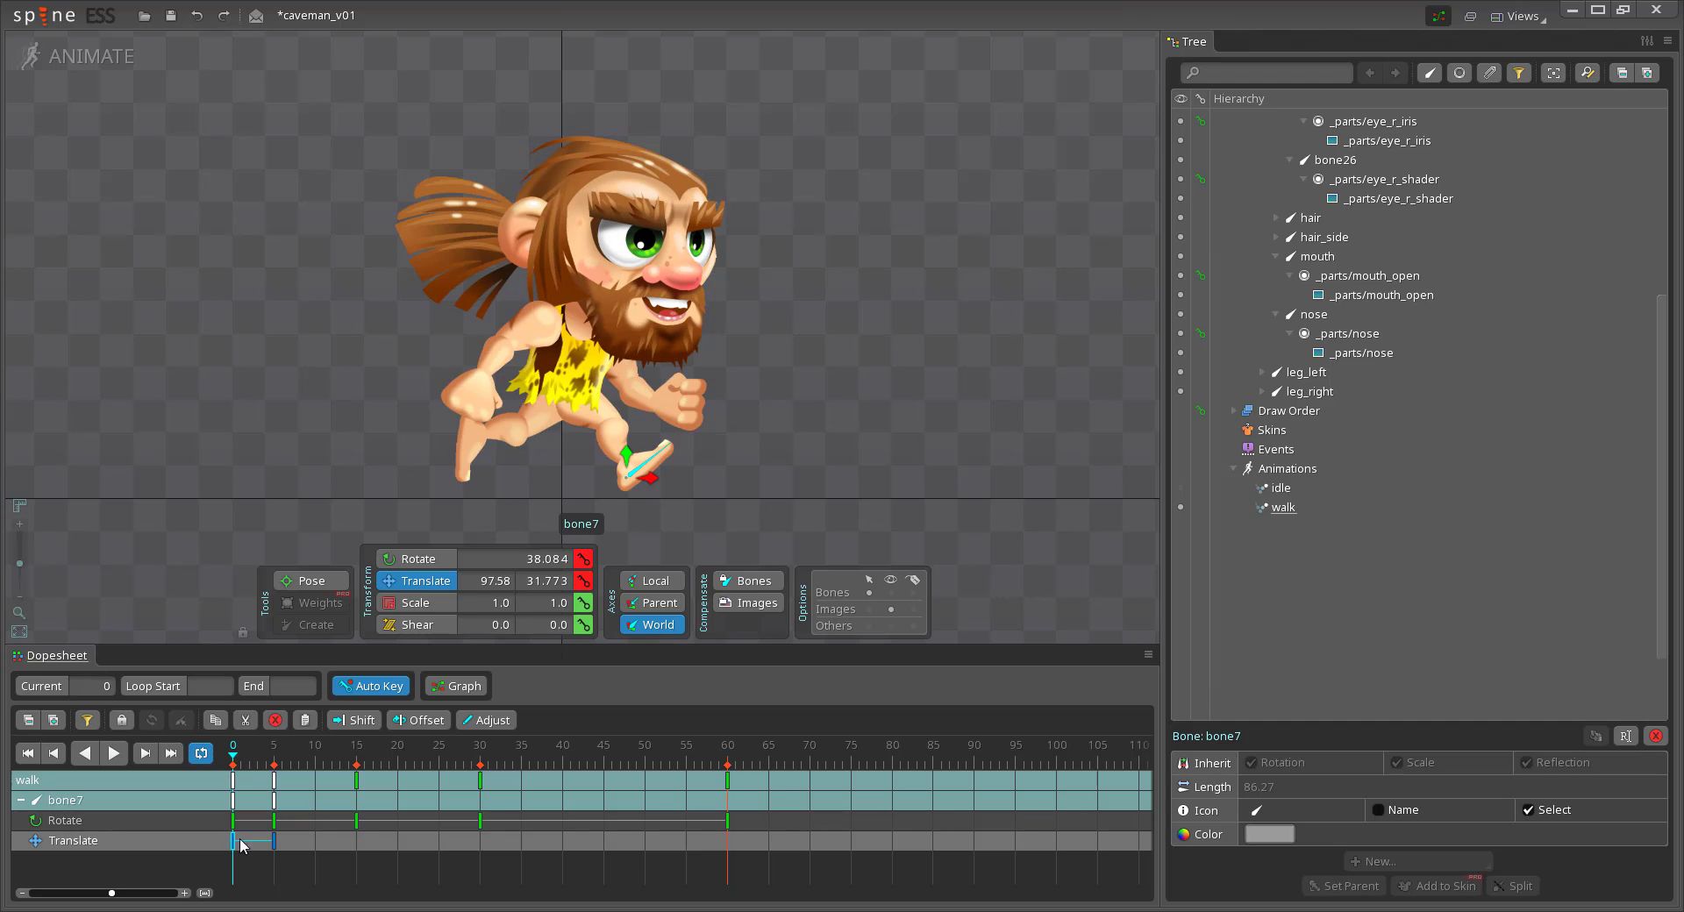
pyautogui.hotkey('ctrl', 'c')
pyautogui.click(356, 751)
pyautogui.hotkey('ctrl', 'v')
pyautogui.click(730, 766)
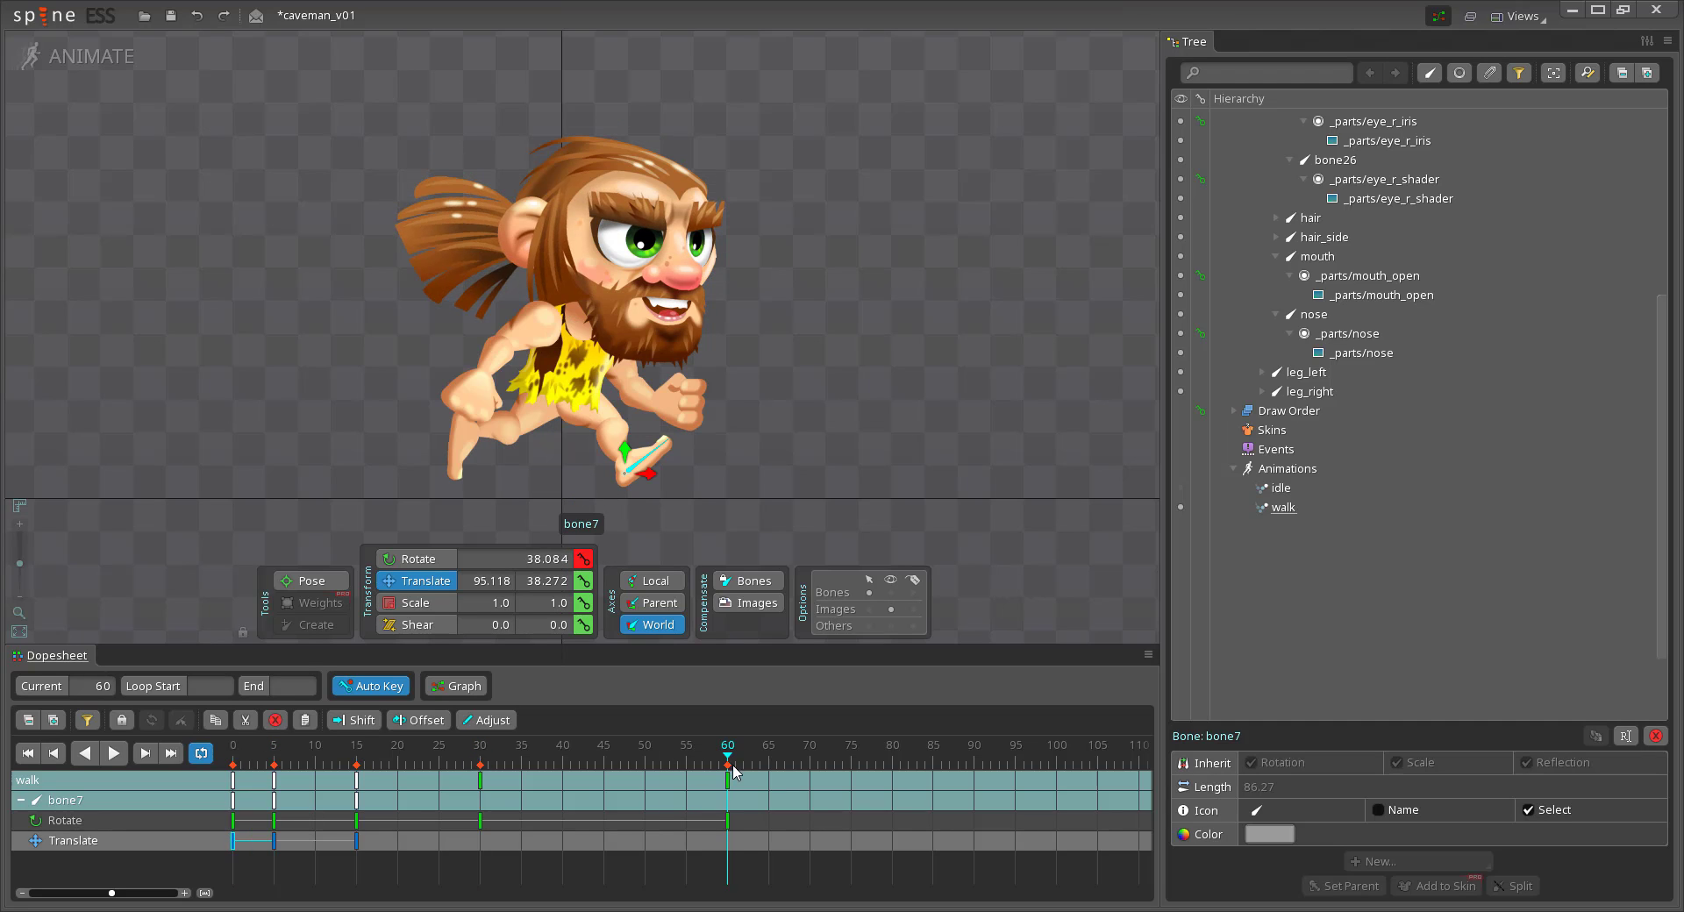
pyautogui.click(114, 753)
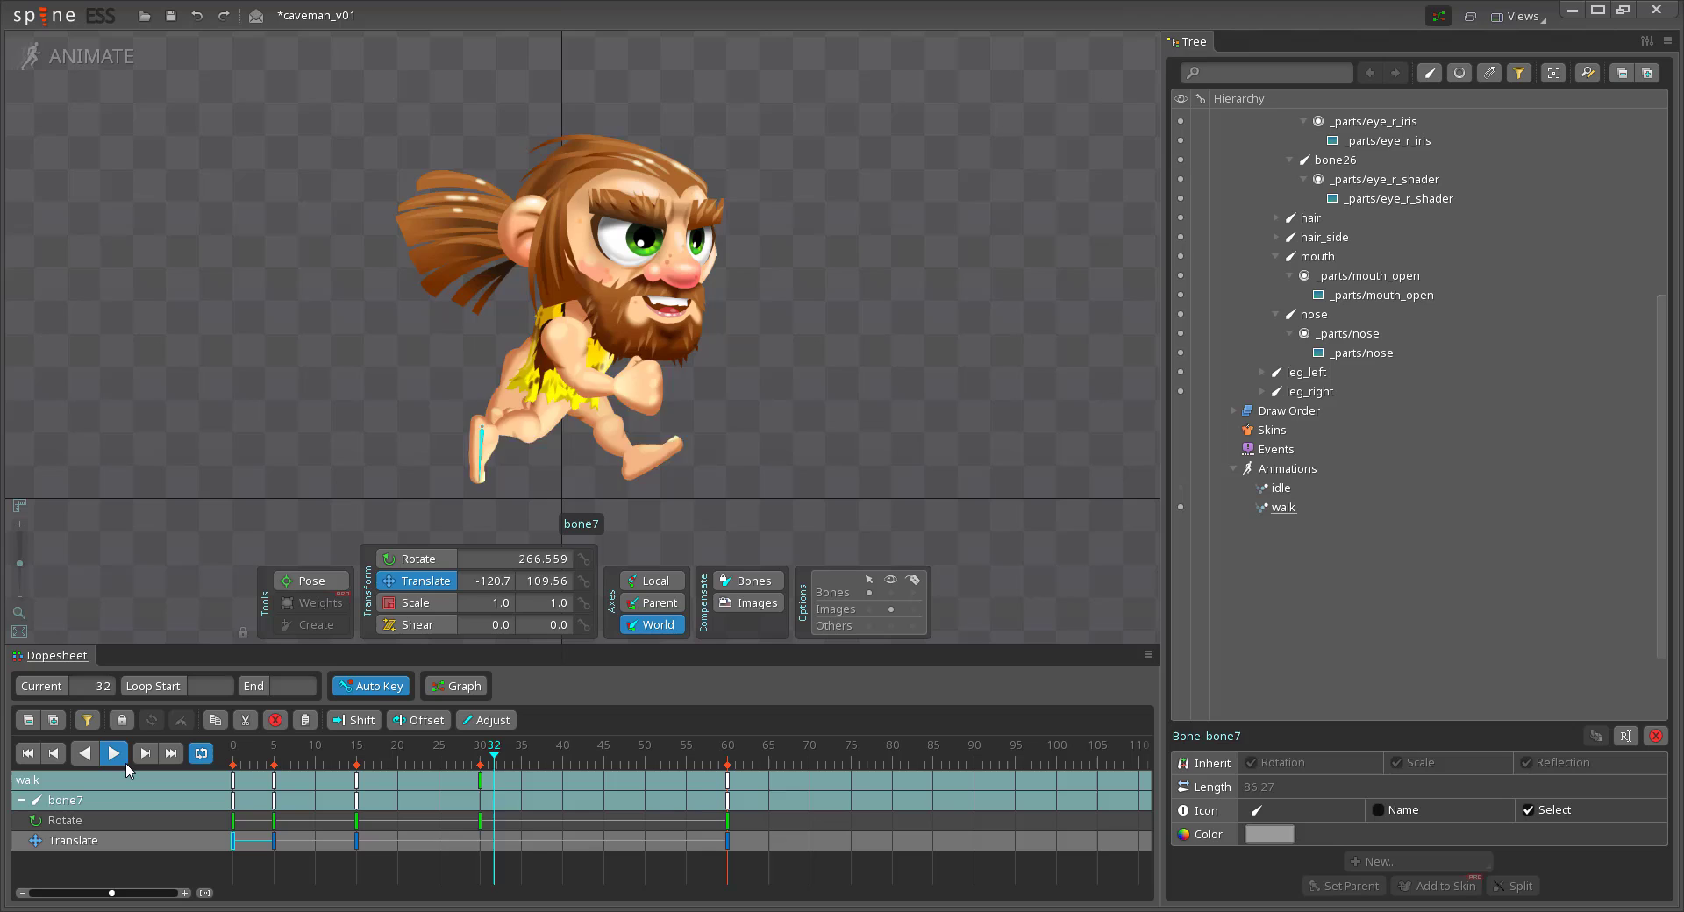
# Raise the leg_left bone slightly at frame 15
pyautogui.click(356, 751)
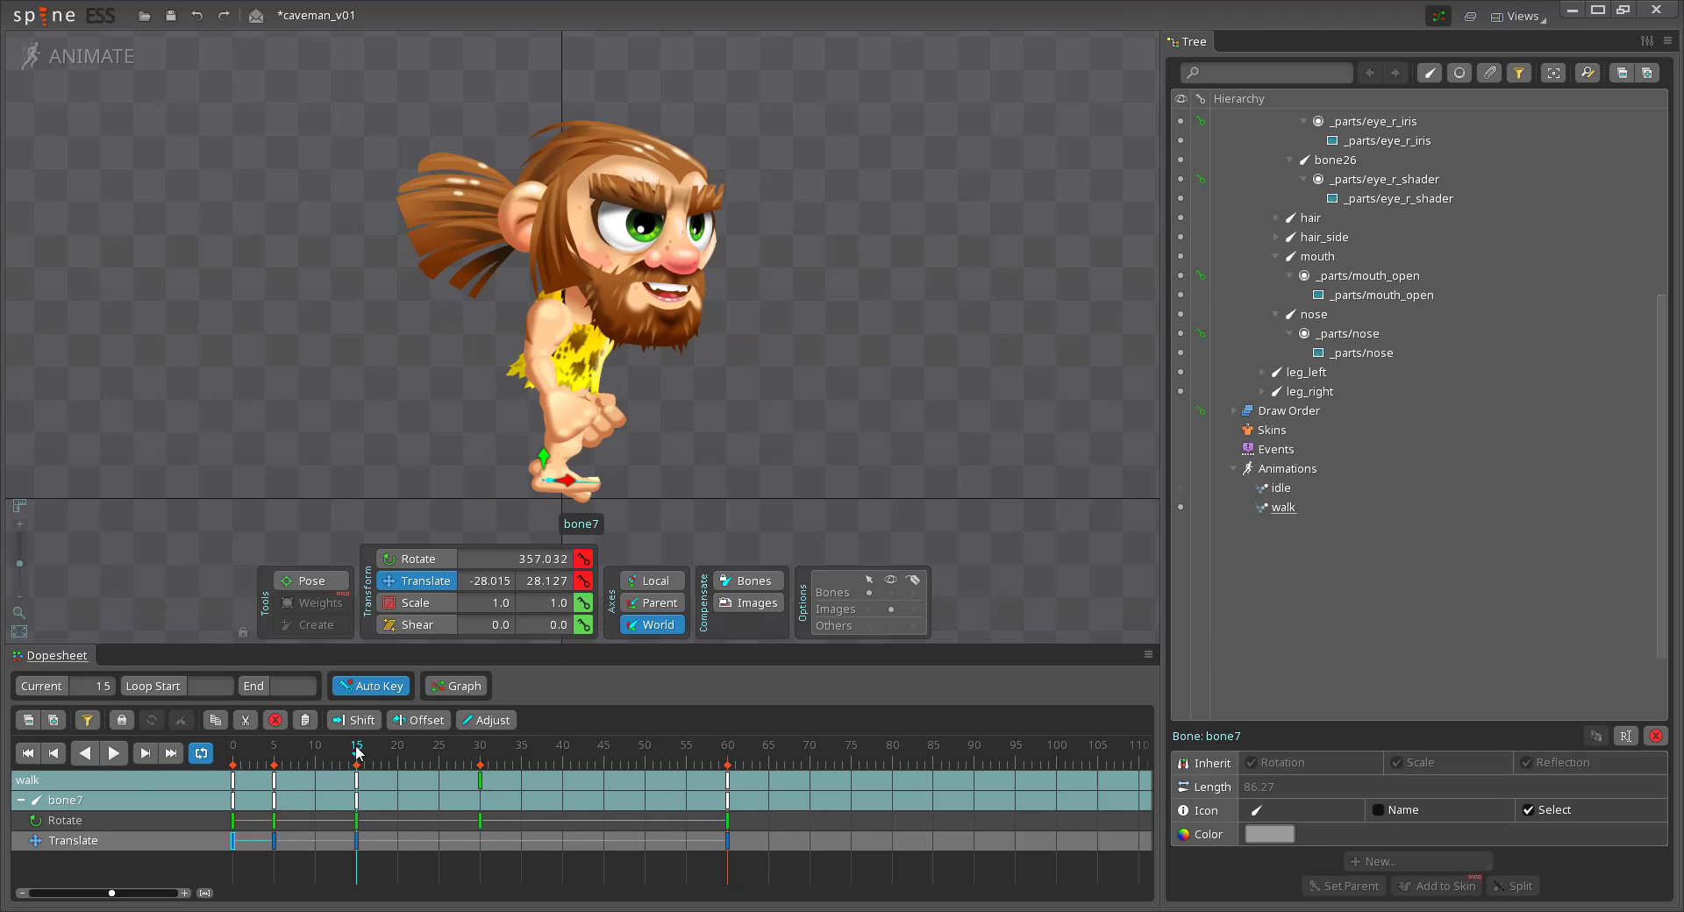
pyautogui.click(566, 424)
pyautogui.moveTo(577, 391); pyautogui.dragTo(578, 388)
# Rotate the left foot bone (bone7) slightly at frame 23
pyautogui.moveTo(463, 756); pyautogui.dragTo(423, 768)
pyautogui.click(528, 502)
pyautogui.press('c')
pyautogui.moveTo(543, 496); pyautogui.dragTo(545, 493)
# Rotate bone7 to 250.011 at frame 30, and shift it slightly at frames 30 and 23
pyautogui.moveTo(423, 765); pyautogui.dragTo(480, 765)
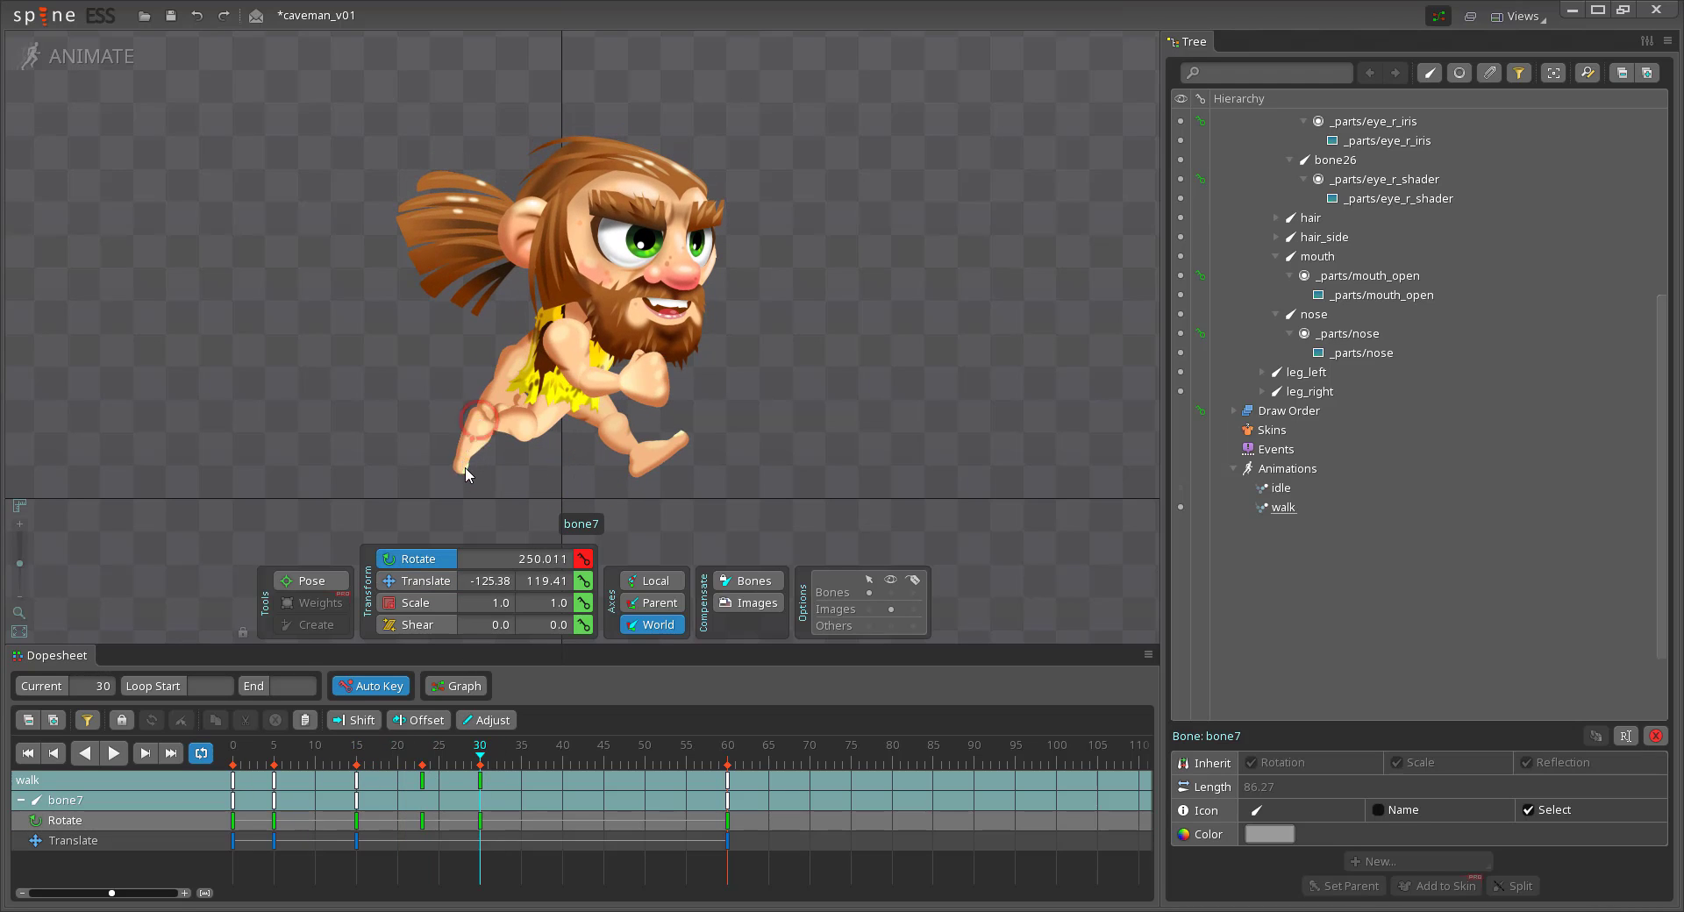
pyautogui.moveTo(480, 480); pyautogui.dragTo(474, 482)
pyautogui.press('v')
pyautogui.moveTo(476, 478); pyautogui.dragTo(548, 487)
pyautogui.click(423, 763)
# At frame 40, rotate leg_left backward and bone7 to about 234.3, and play back the walk
pyautogui.moveTo(478, 743); pyautogui.dragTo(563, 766)
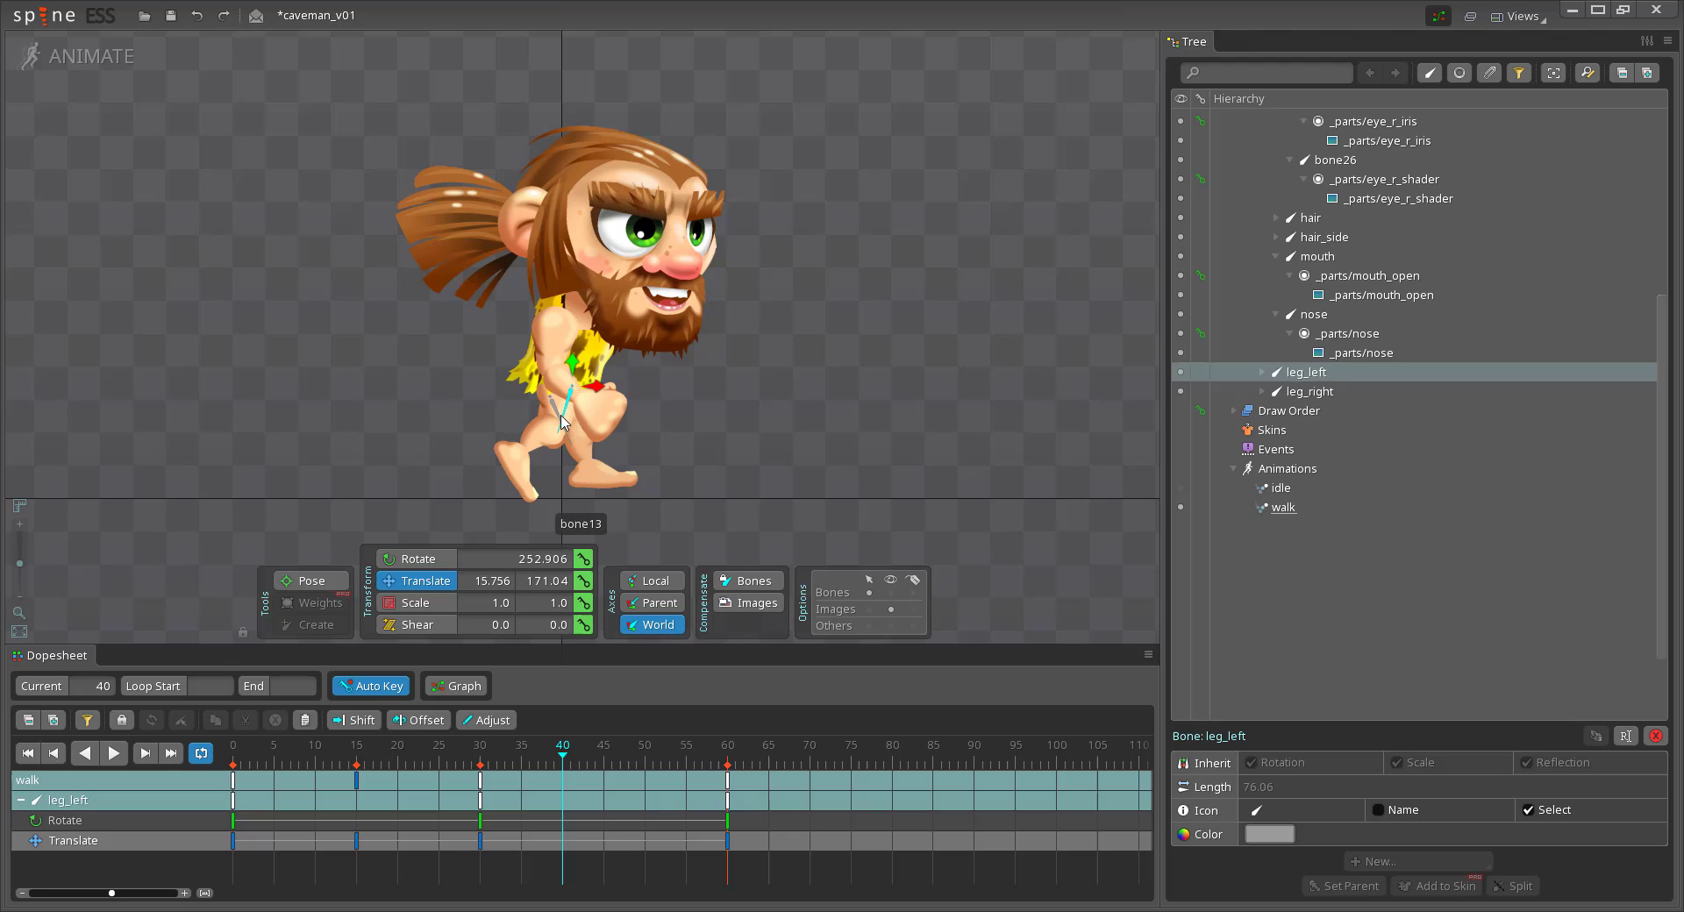
pyautogui.press('c')
pyautogui.click(564, 423)
pyautogui.click(568, 408)
pyautogui.moveTo(568, 408); pyautogui.dragTo(515, 446)
pyautogui.click(558, 447)
pyautogui.click(521, 438)
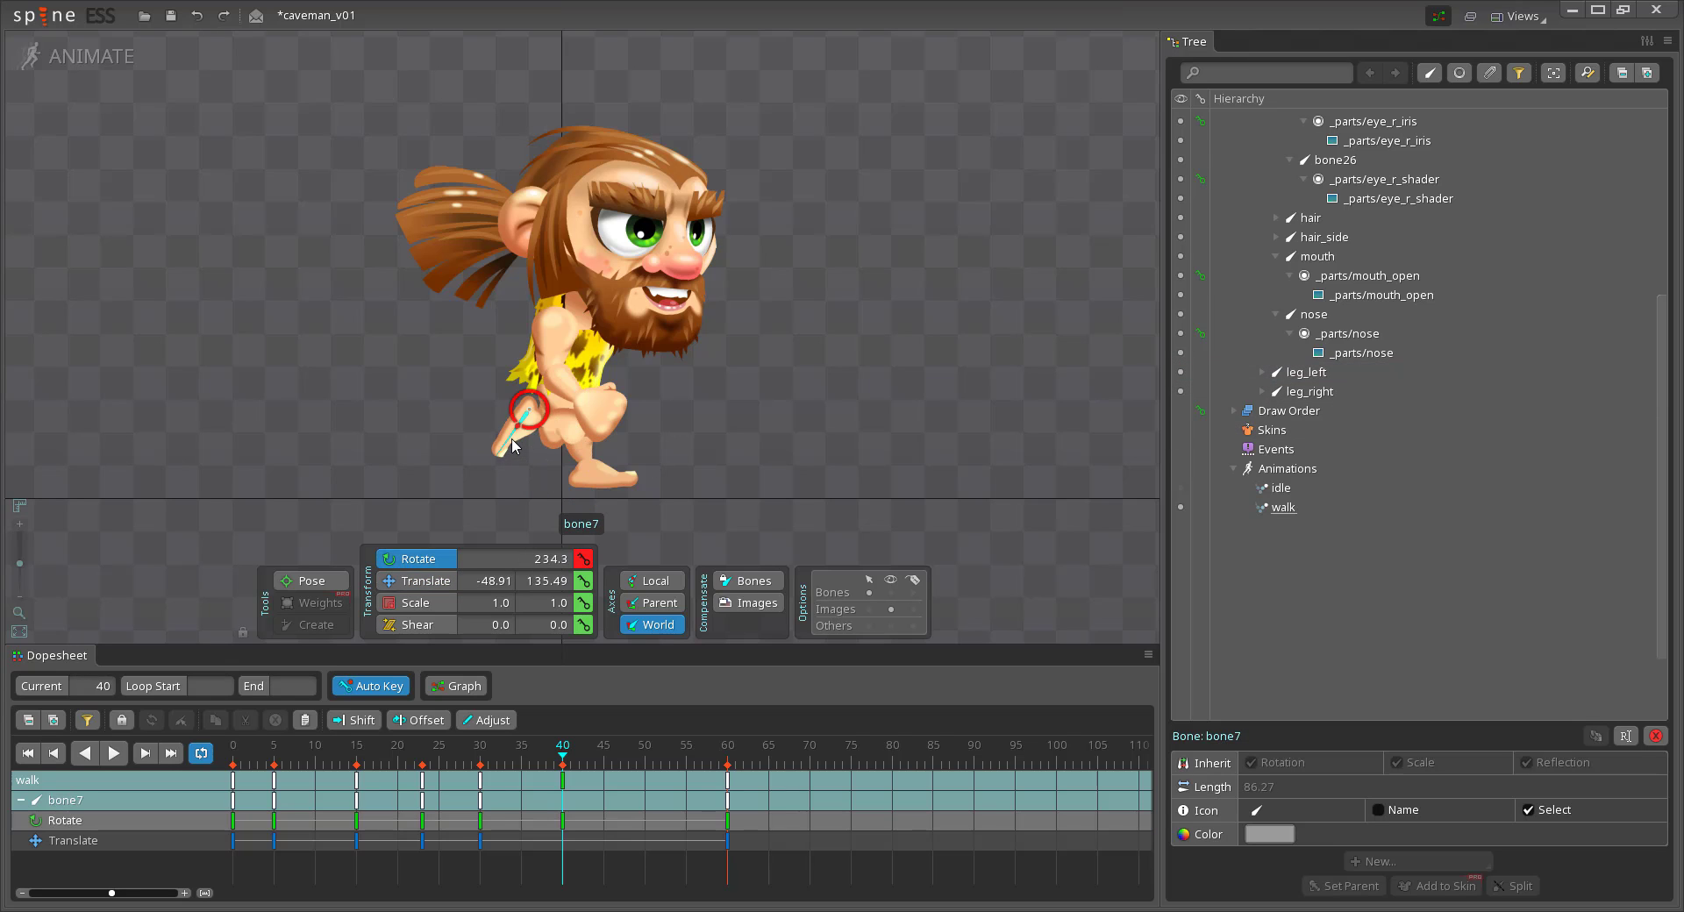
pyautogui.click(113, 752)
# Raise leg_left slightly at frame 5 and review the walk through playback
pyautogui.moveTo(619, 759); pyautogui.dragTo(274, 759)
pyautogui.click(569, 378)
pyautogui.press('v')
pyautogui.click(570, 402)
pyautogui.moveTo(571, 401); pyautogui.dragTo(572, 395)
pyautogui.click(113, 752)
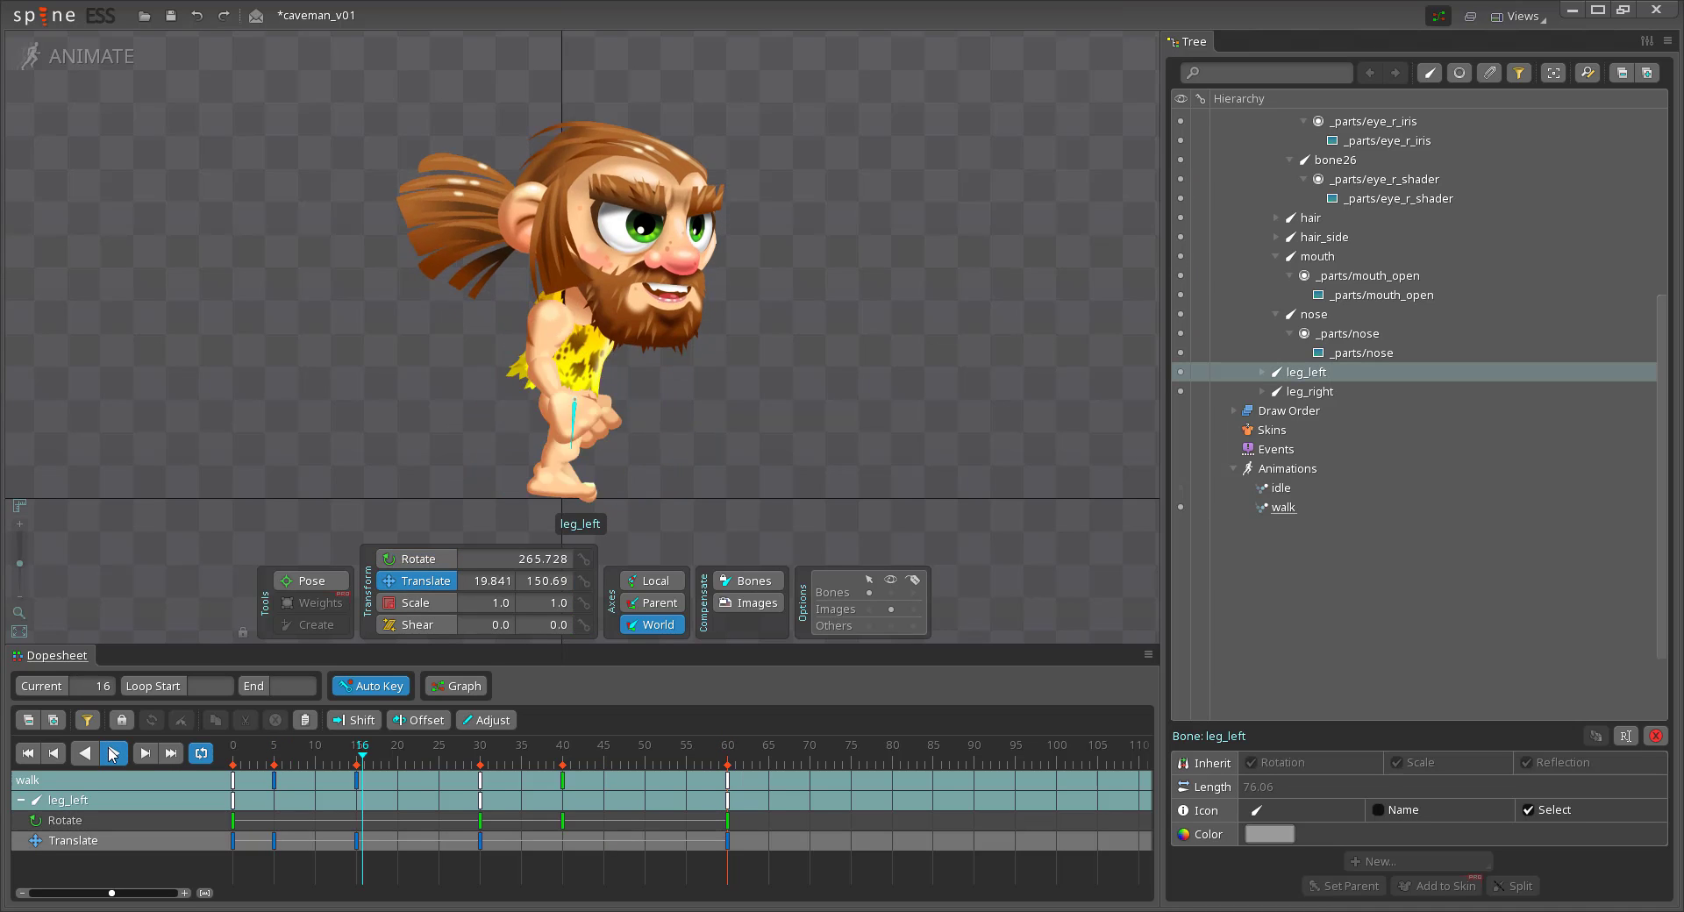
pyautogui.moveTo(233, 762); pyautogui.dragTo(481, 761)
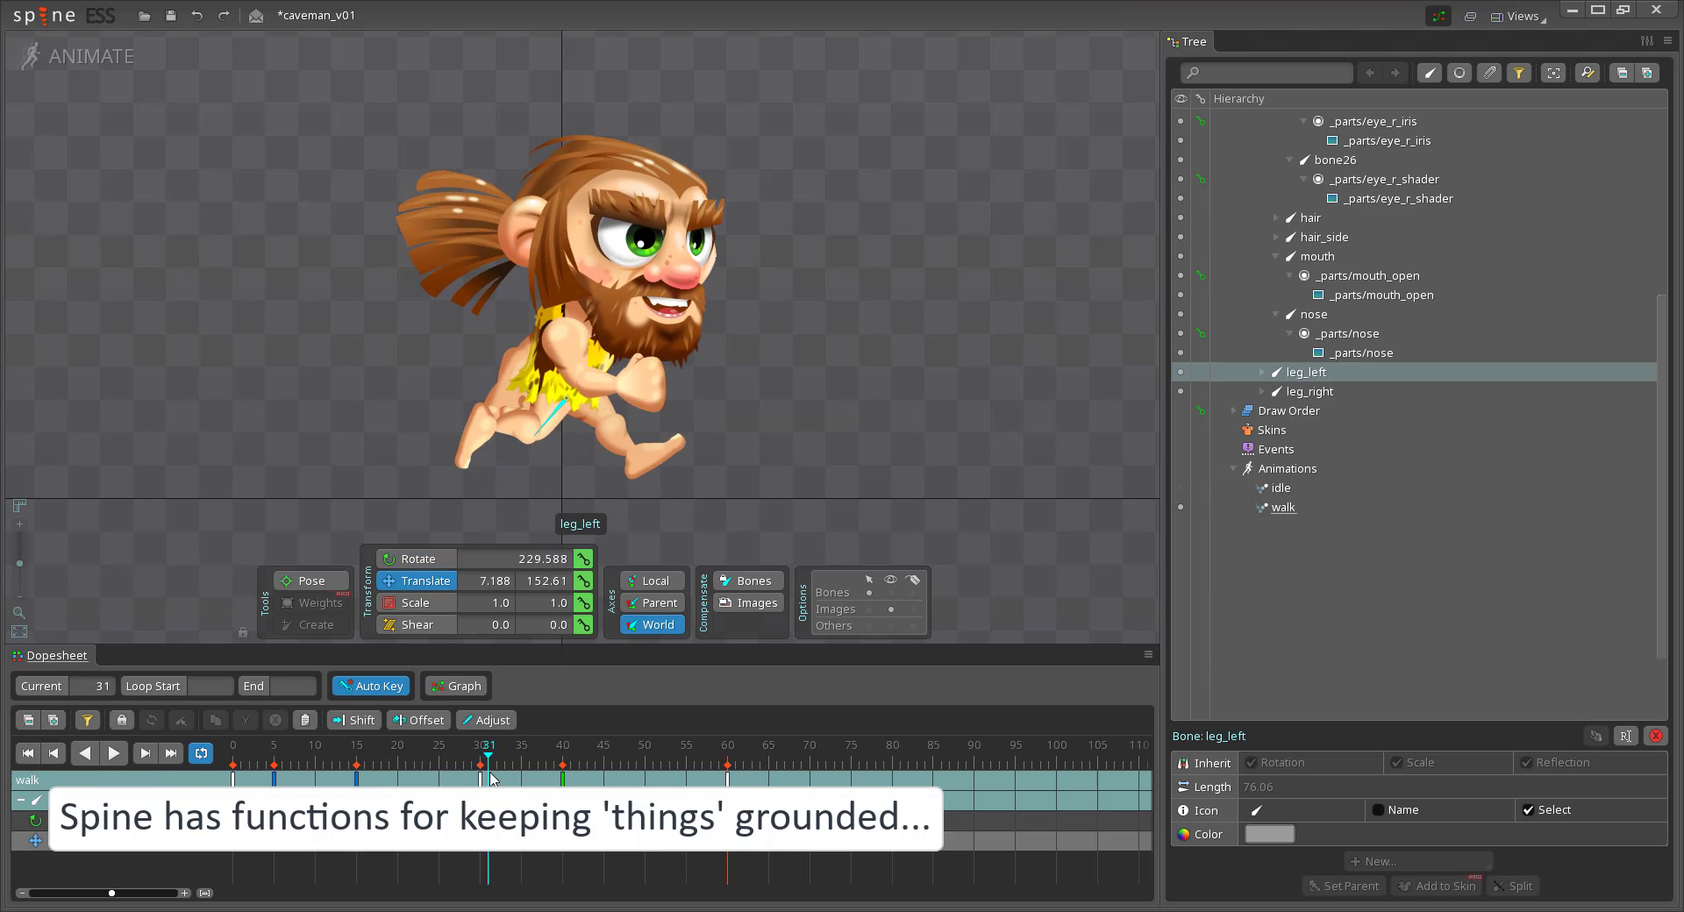
pyautogui.click(112, 751)
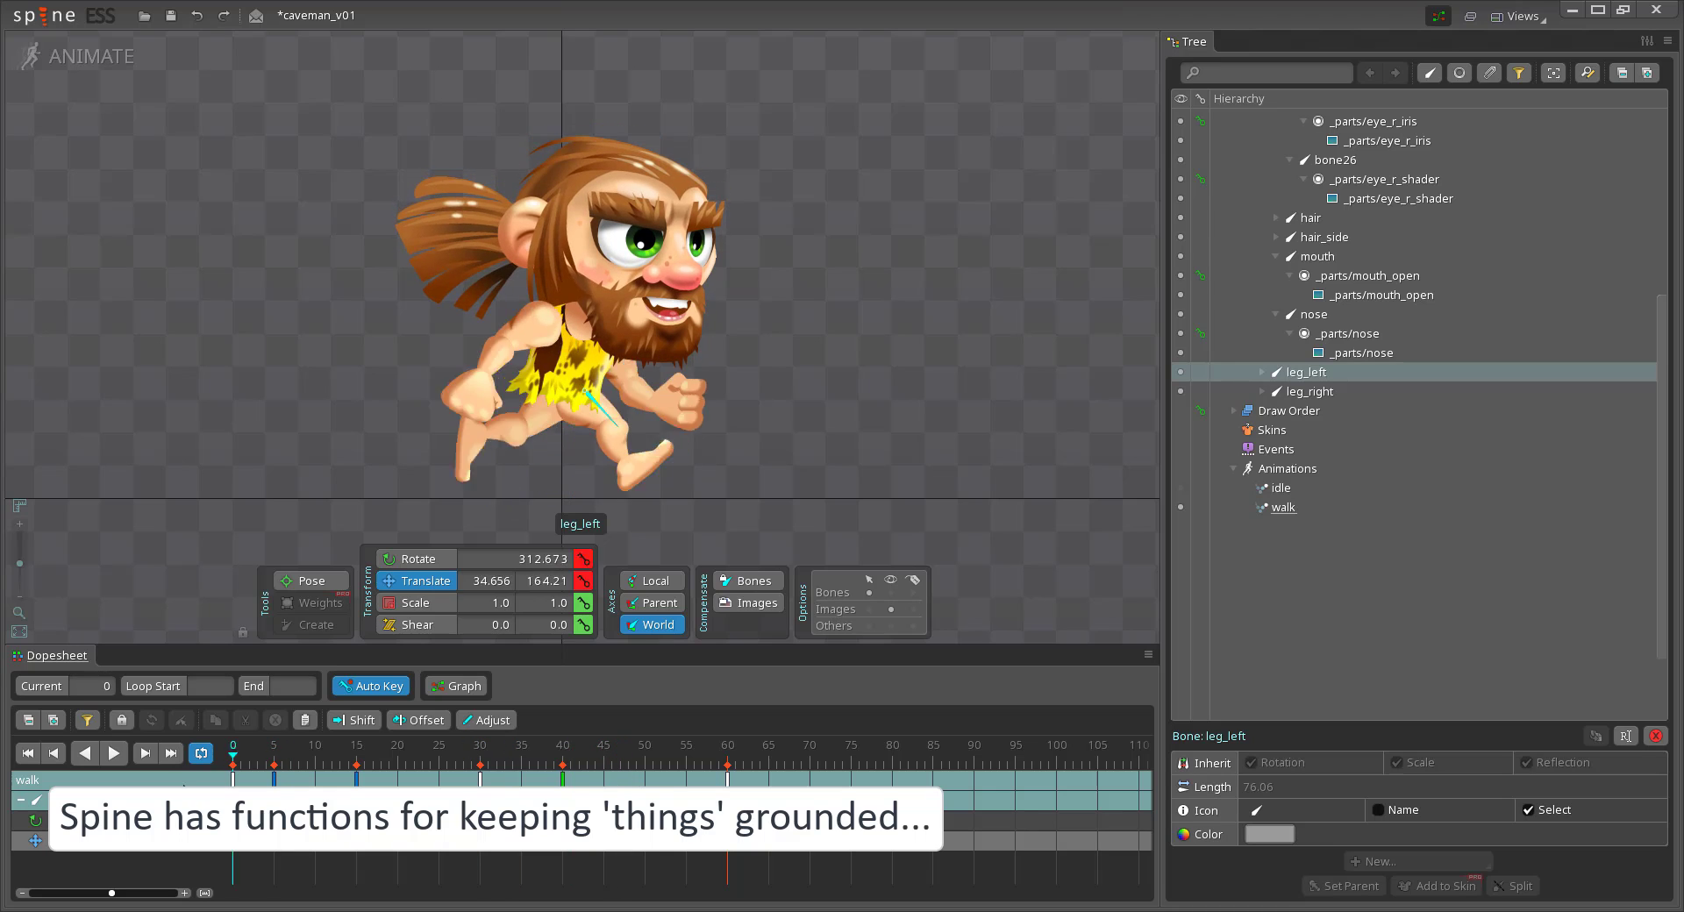
# Rotate the right foot bone (bone4) at frame 25
pyautogui.click(583, 419)
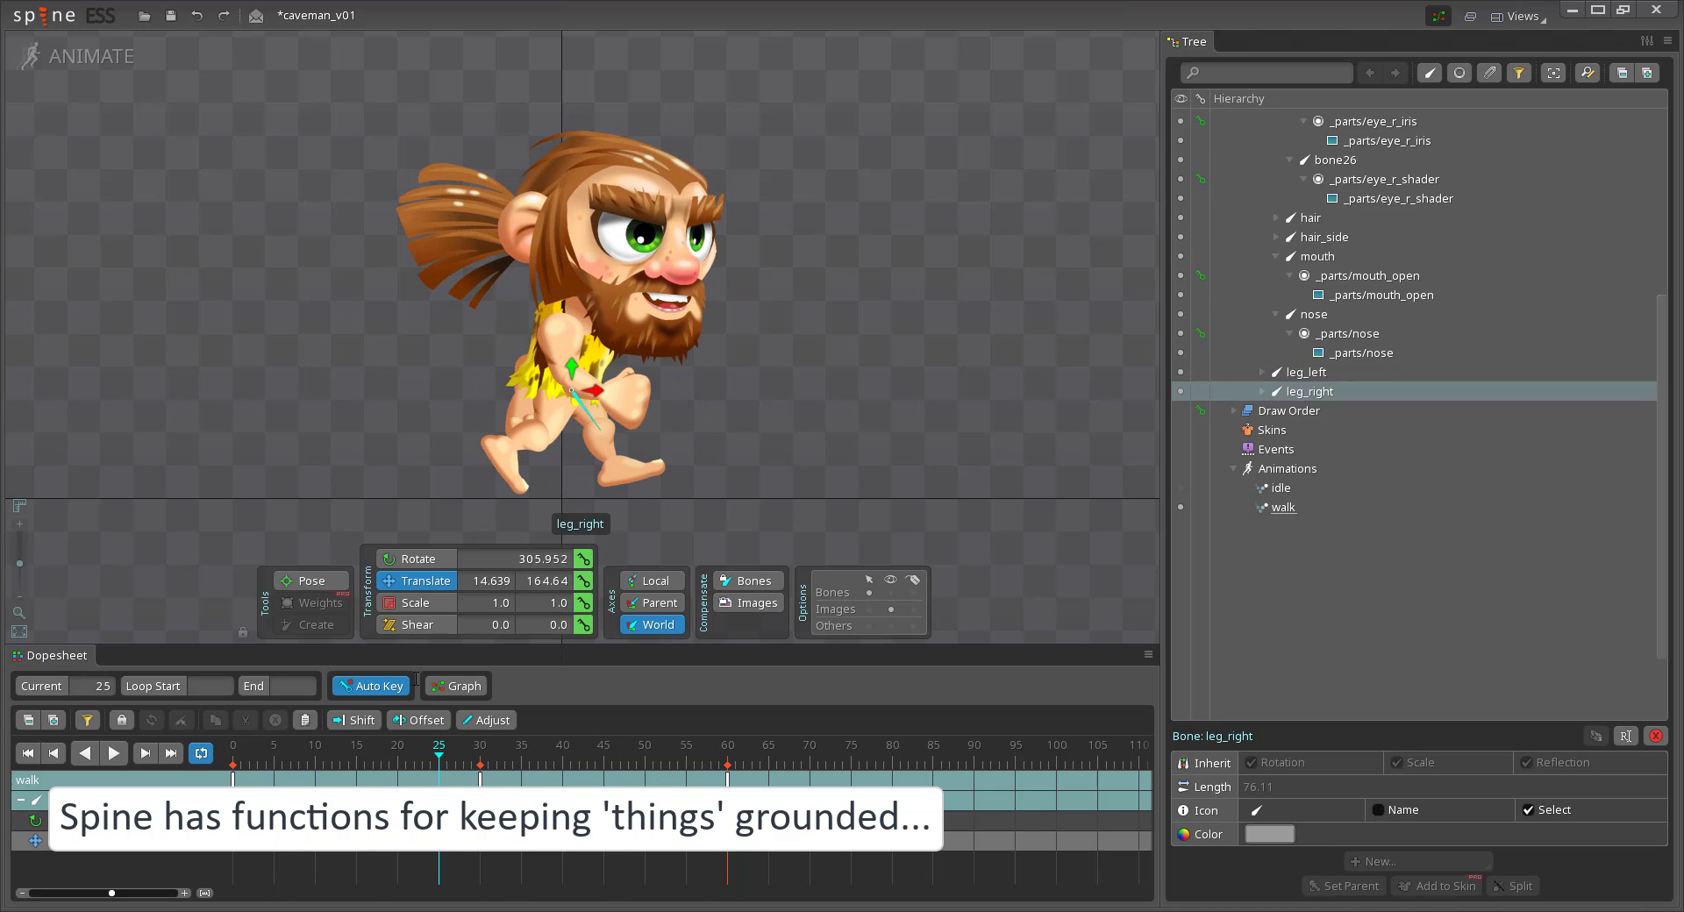
pyautogui.moveTo(234, 761); pyautogui.dragTo(439, 765)
pyautogui.press('c')
pyautogui.click(557, 447)
pyautogui.click(233, 760)
pyautogui.moveTo(624, 515); pyautogui.dragTo(648, 499)
# At frame 35, rotate bone4 slightly and paste its frame 0 translation key
pyautogui.moveTo(439, 769); pyautogui.dragTo(524, 769)
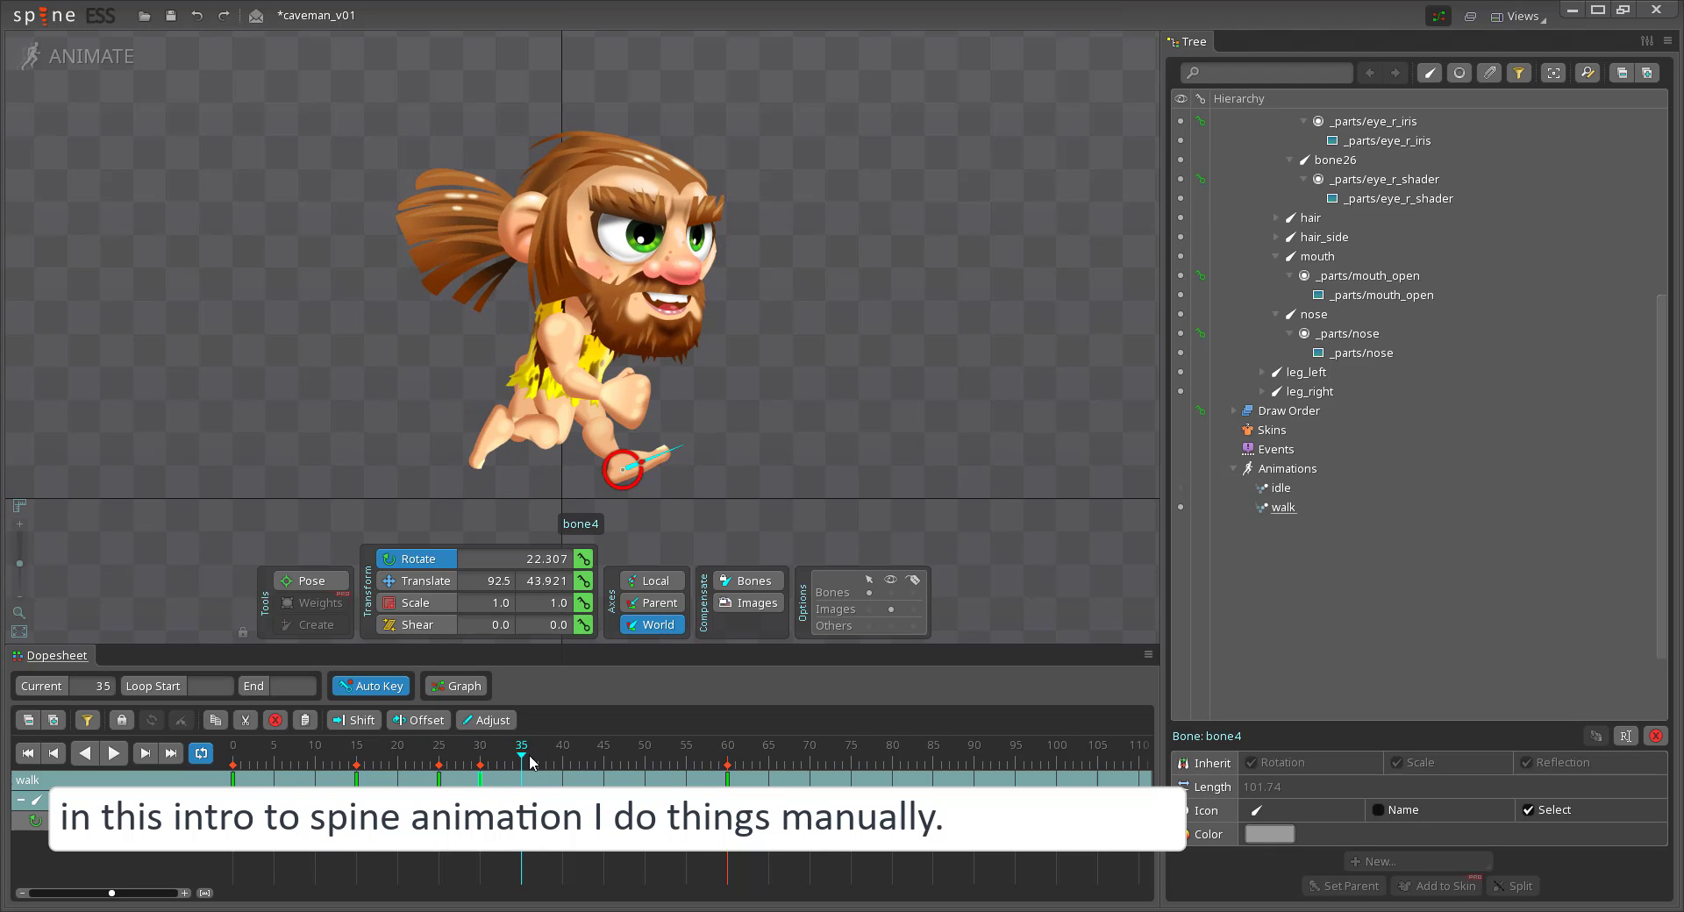
pyautogui.moveTo(683, 452); pyautogui.dragTo(686, 469)
pyautogui.press('v')
pyautogui.moveTo(622, 449); pyautogui.dragTo(623, 442)
pyautogui.click(232, 762)
pyautogui.click(521, 745)
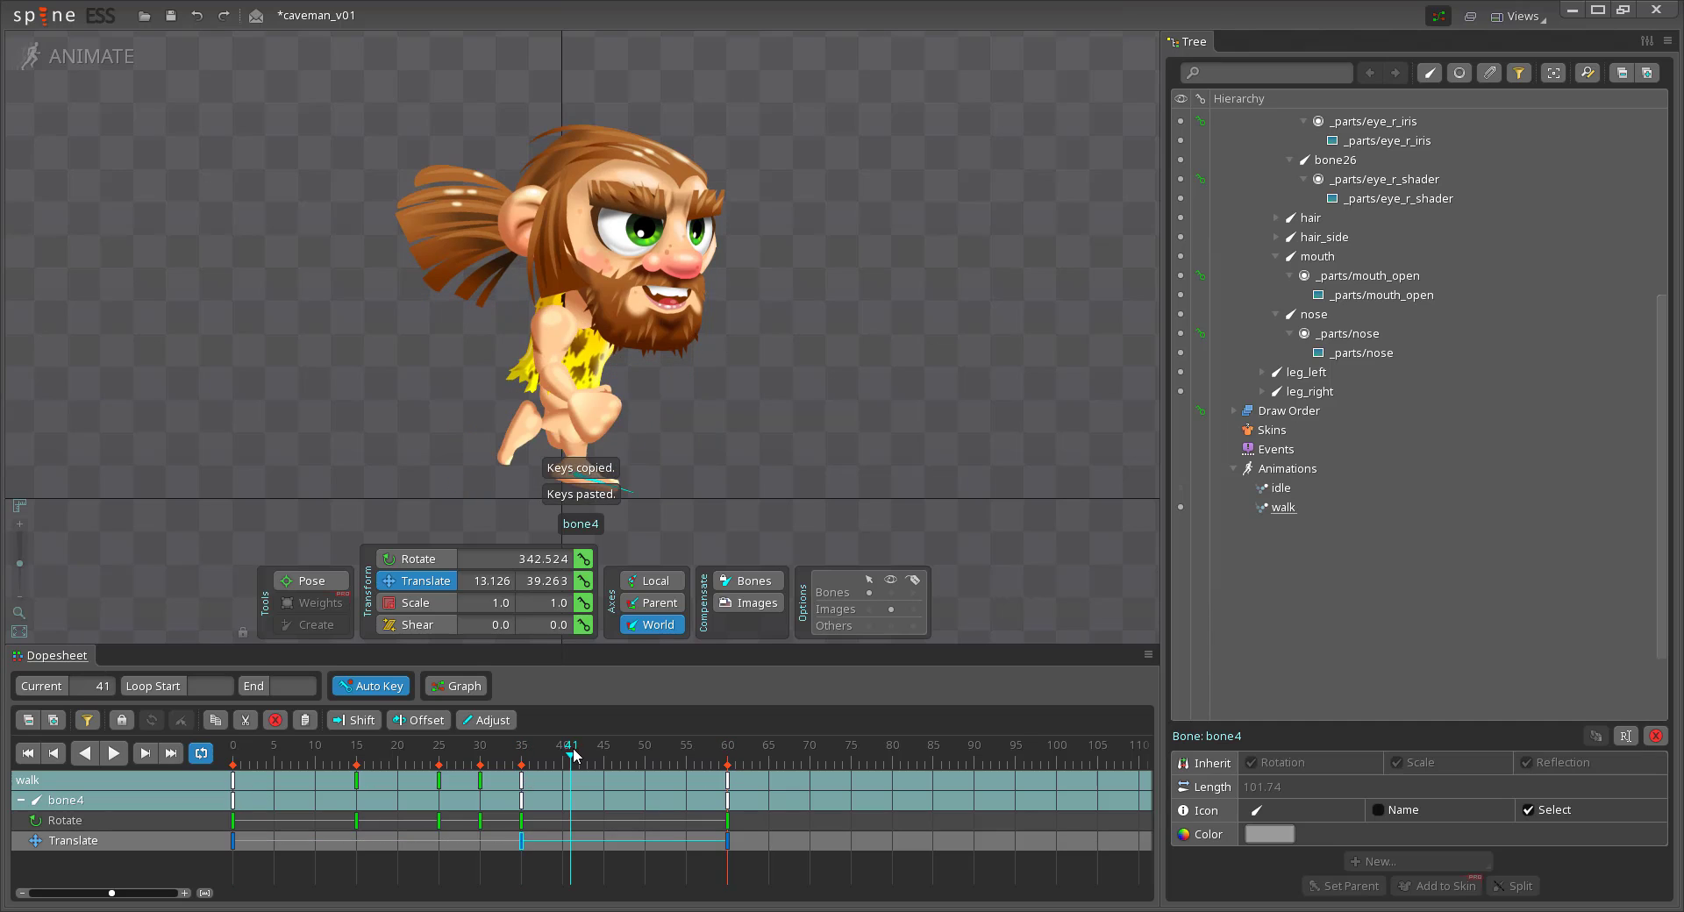
# At frame 45, rotate and shift the right foot bone (bone4), and adjust the position of leg_right
pyautogui.click(578, 407)
pyautogui.click(580, 414)
pyautogui.moveTo(633, 458); pyautogui.dragTo(591, 481)
pyautogui.click(603, 761)
pyautogui.click(585, 484)
pyautogui.press('c')
pyautogui.press('v')
pyautogui.click(1306, 372)
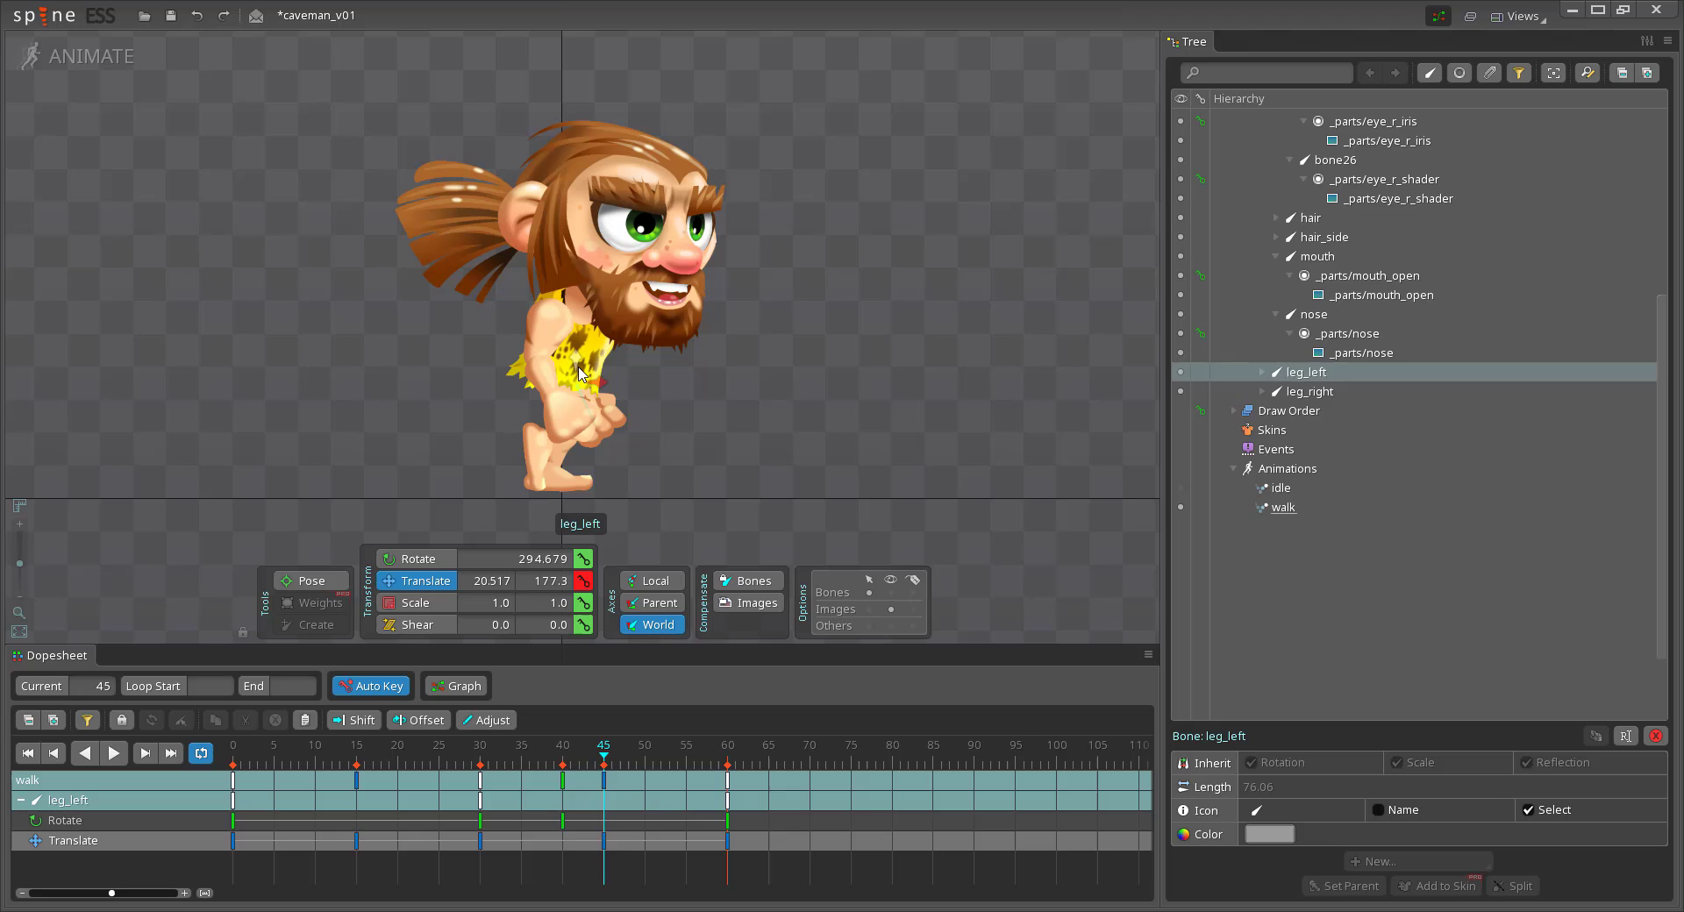
pyautogui.click(1309, 393)
# Key a new position and rotation for bone4 at frame 55, and play back the walk
pyautogui.moveTo(605, 761); pyautogui.dragTo(686, 761)
pyautogui.click(480, 481)
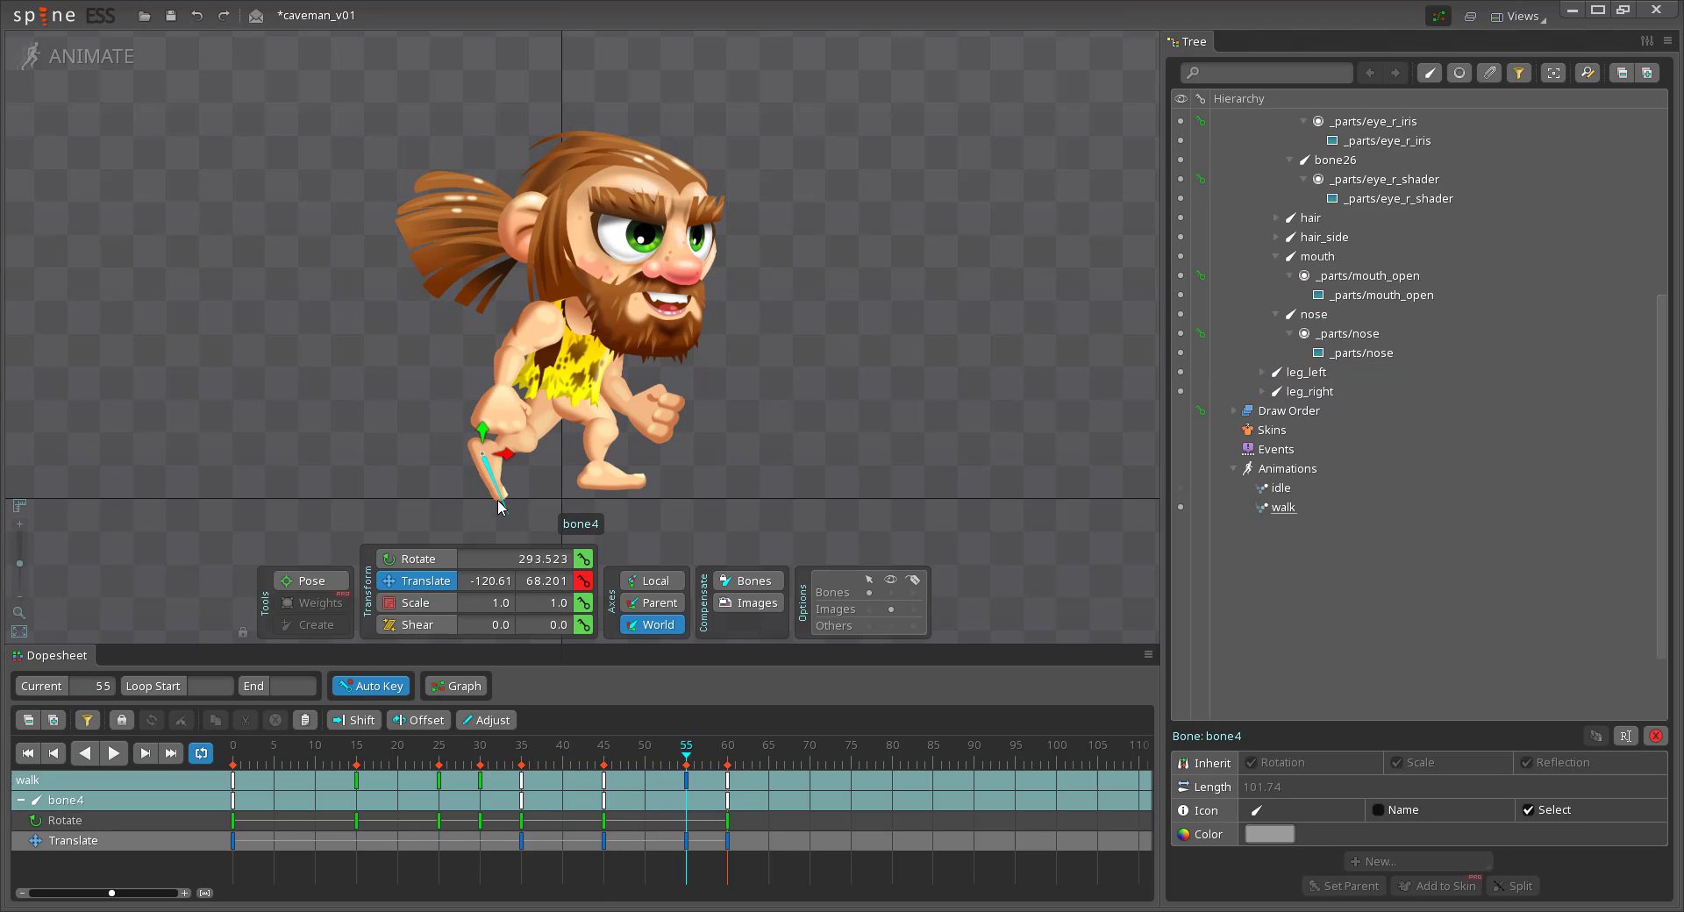
pyautogui.click(115, 754)
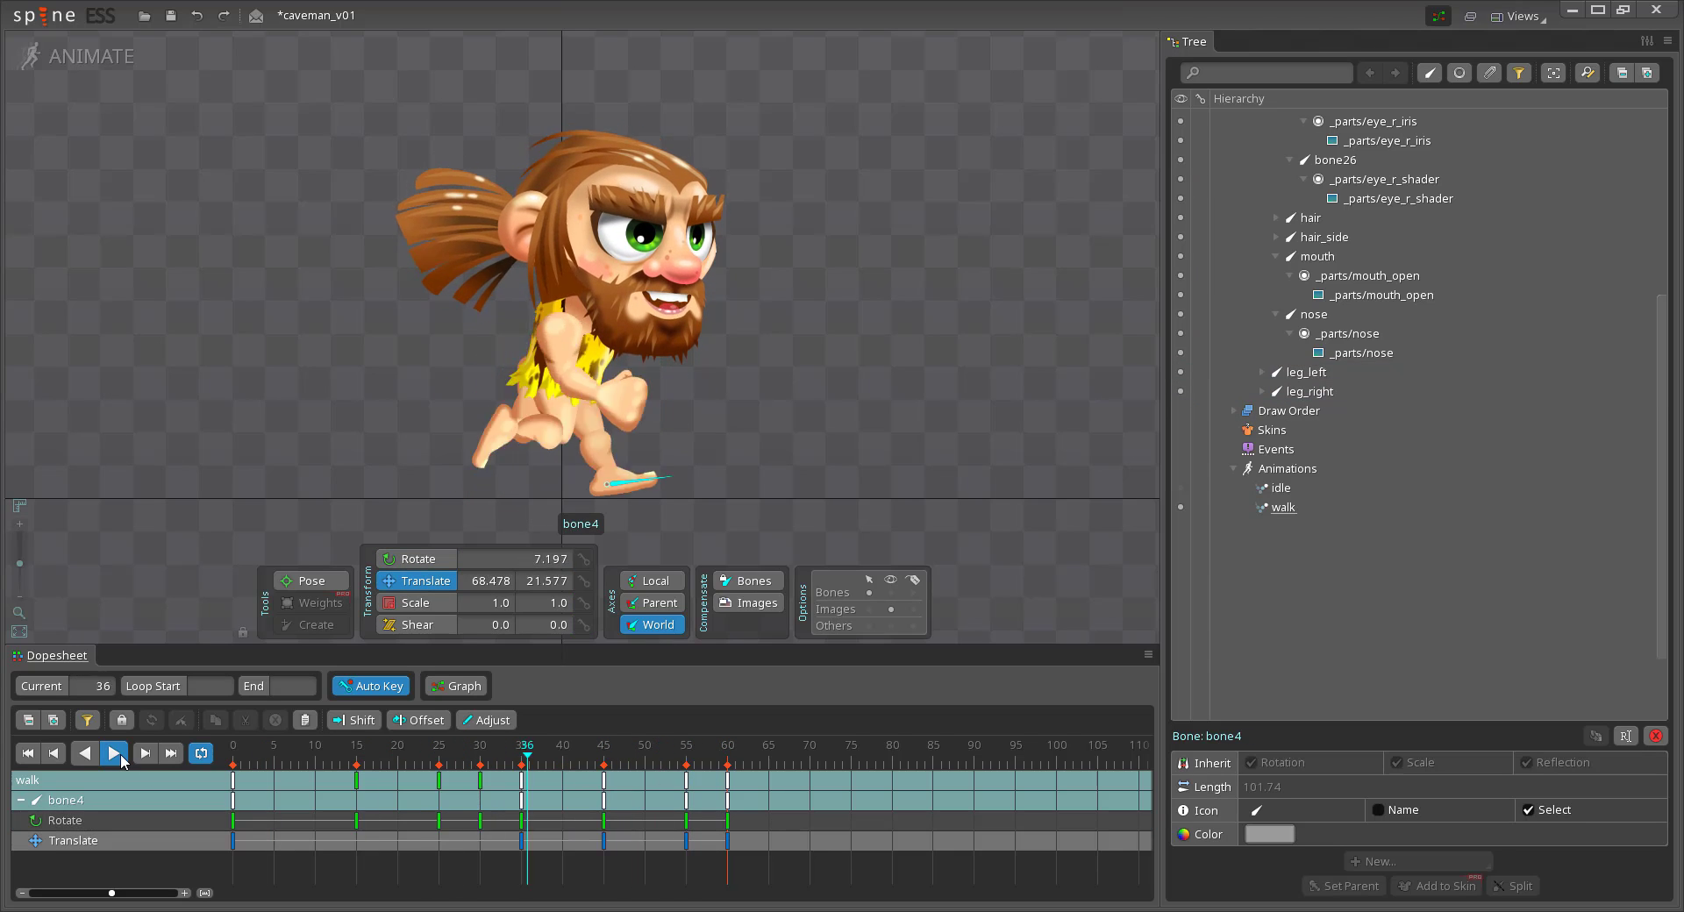
# Adjust the rotation of leg_left at frame 30 and play back the walk
pyautogui.click(483, 762)
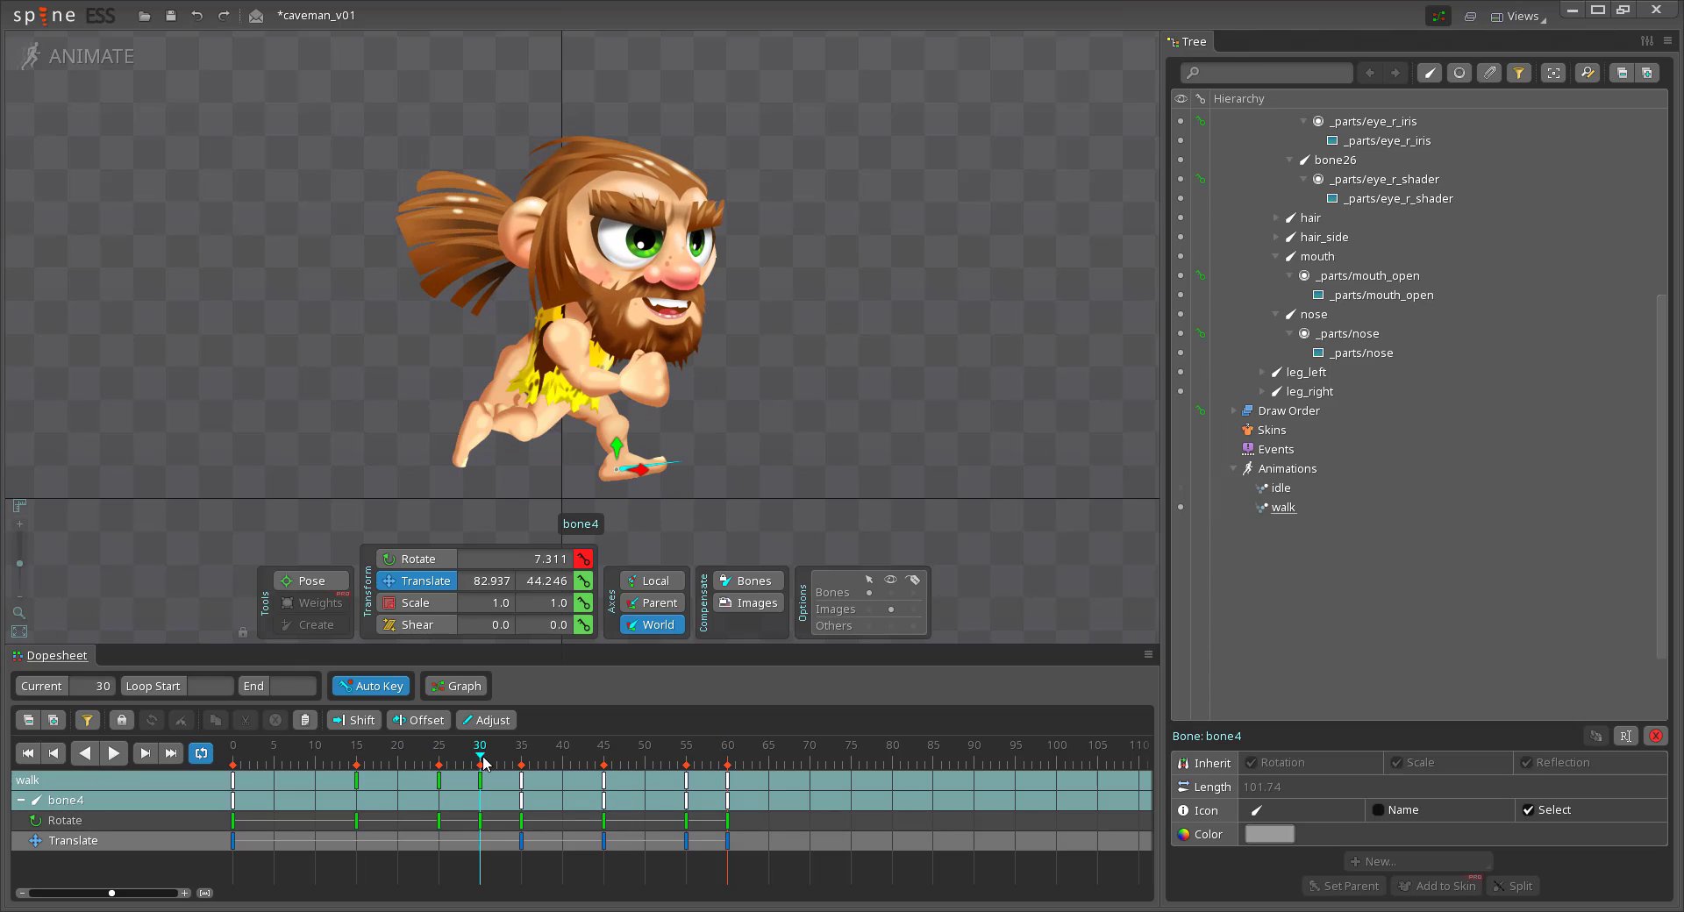
pyautogui.click(580, 416)
pyautogui.moveTo(580, 416); pyautogui.dragTo(542, 434)
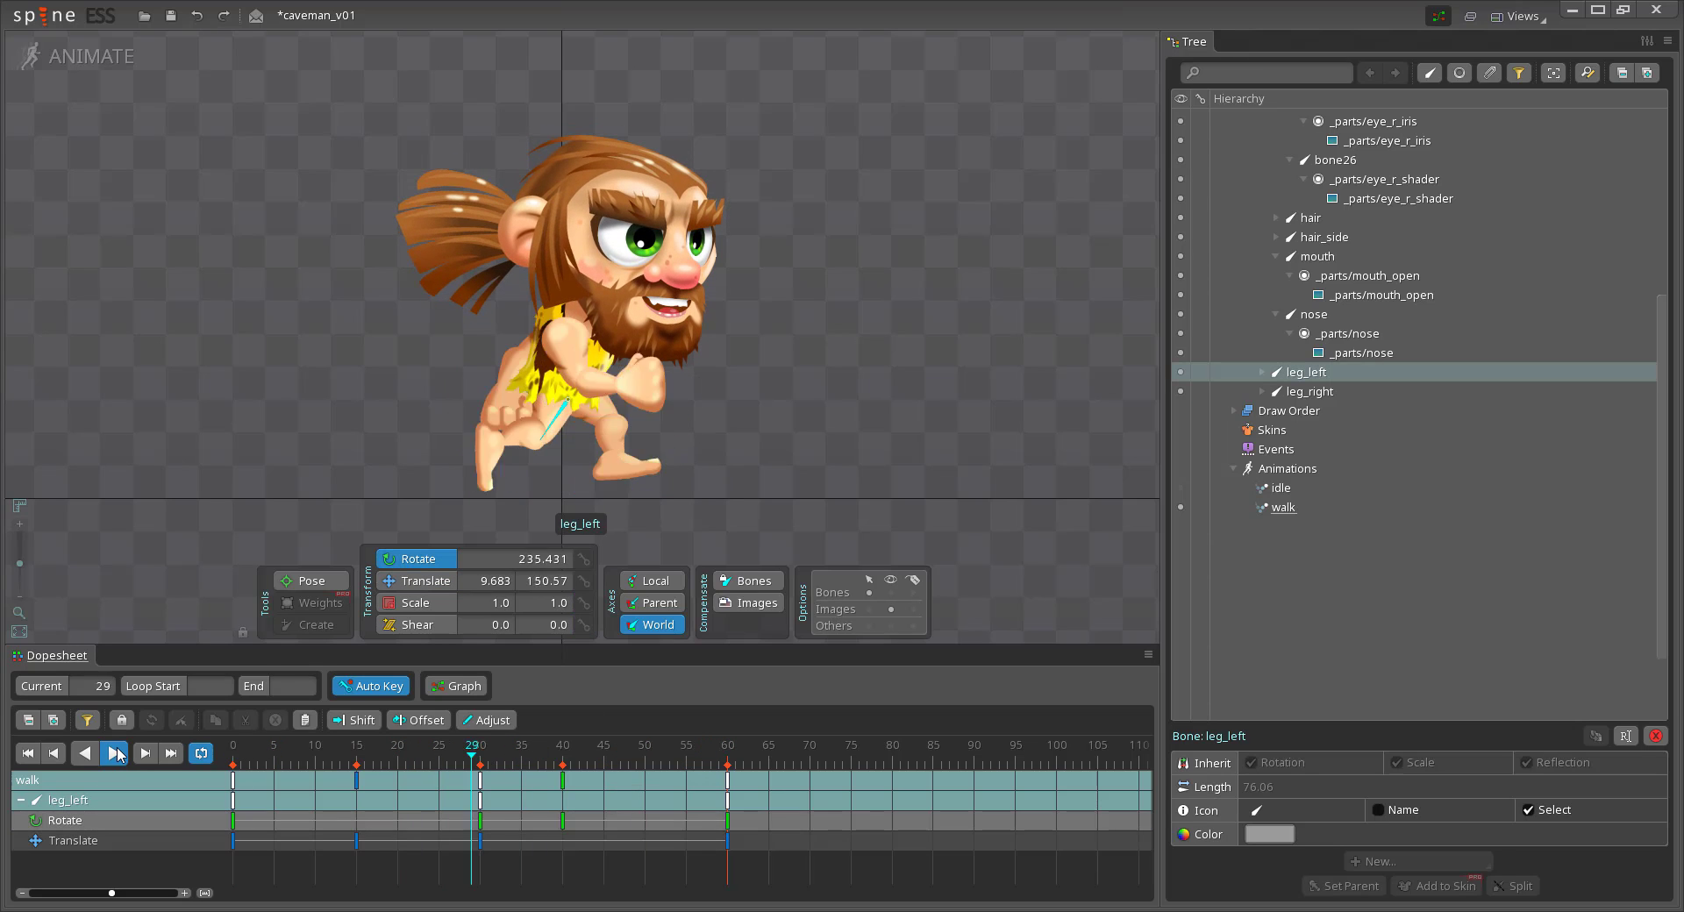
pyautogui.click(115, 753)
# Copy leg_right's rotation and translation keys from frame 0 to frame 60, and play back the walk
pyautogui.click(582, 424)
pyautogui.moveTo(328, 761); pyautogui.dragTo(727, 765)
pyautogui.click(233, 763)
pyautogui.click(727, 763)
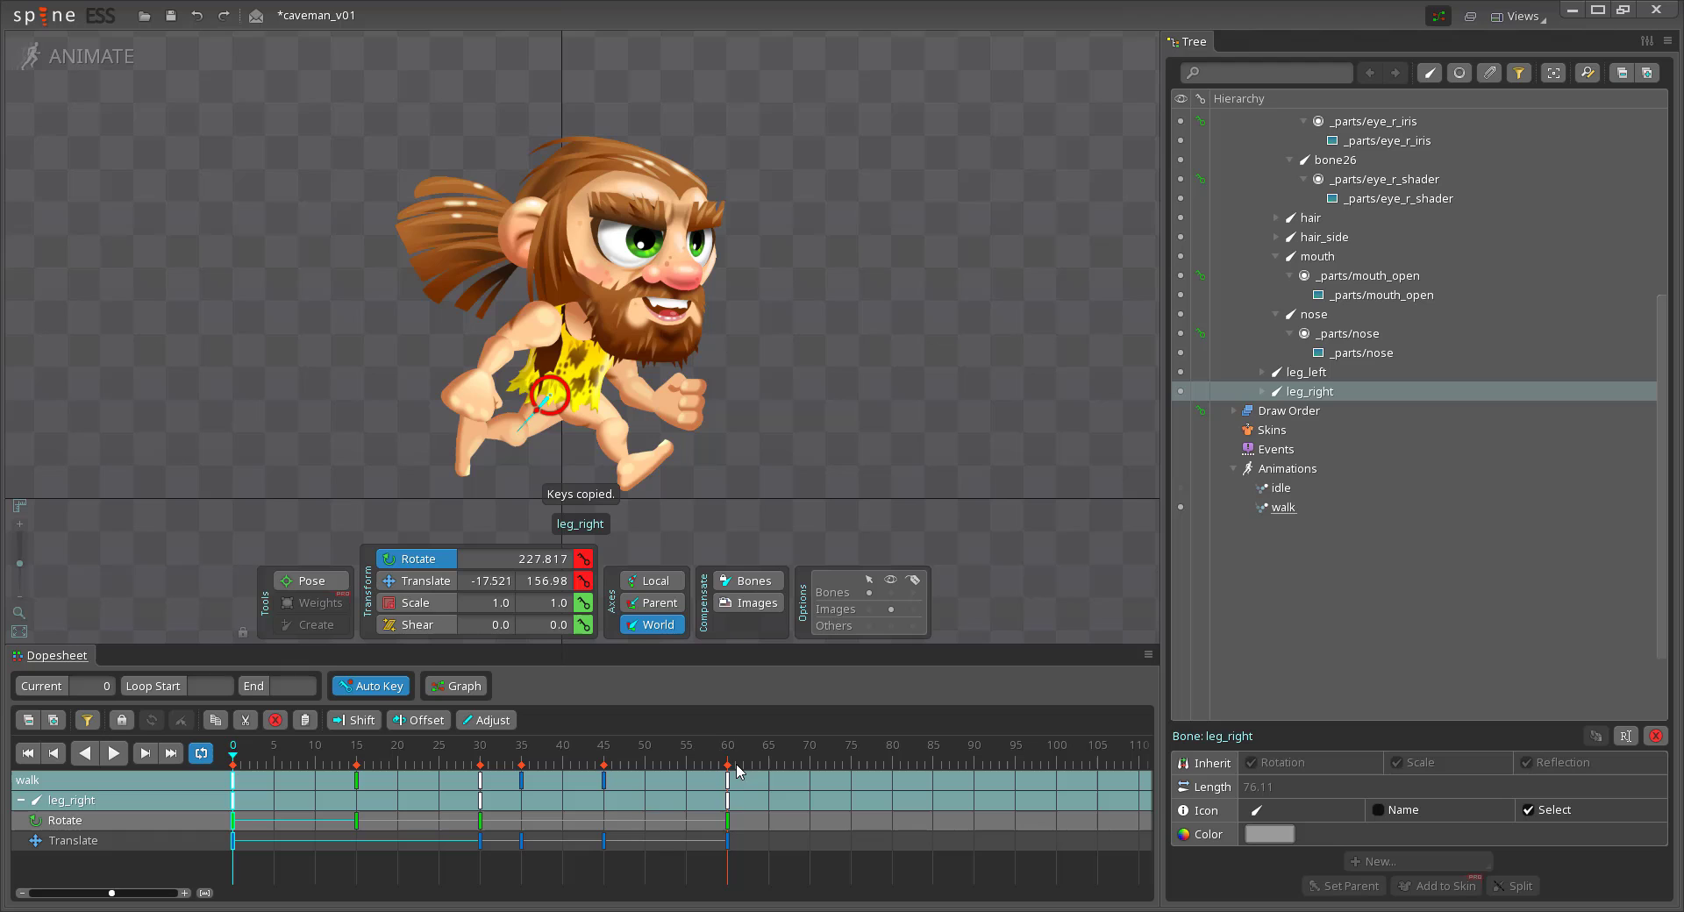
pyautogui.click(114, 752)
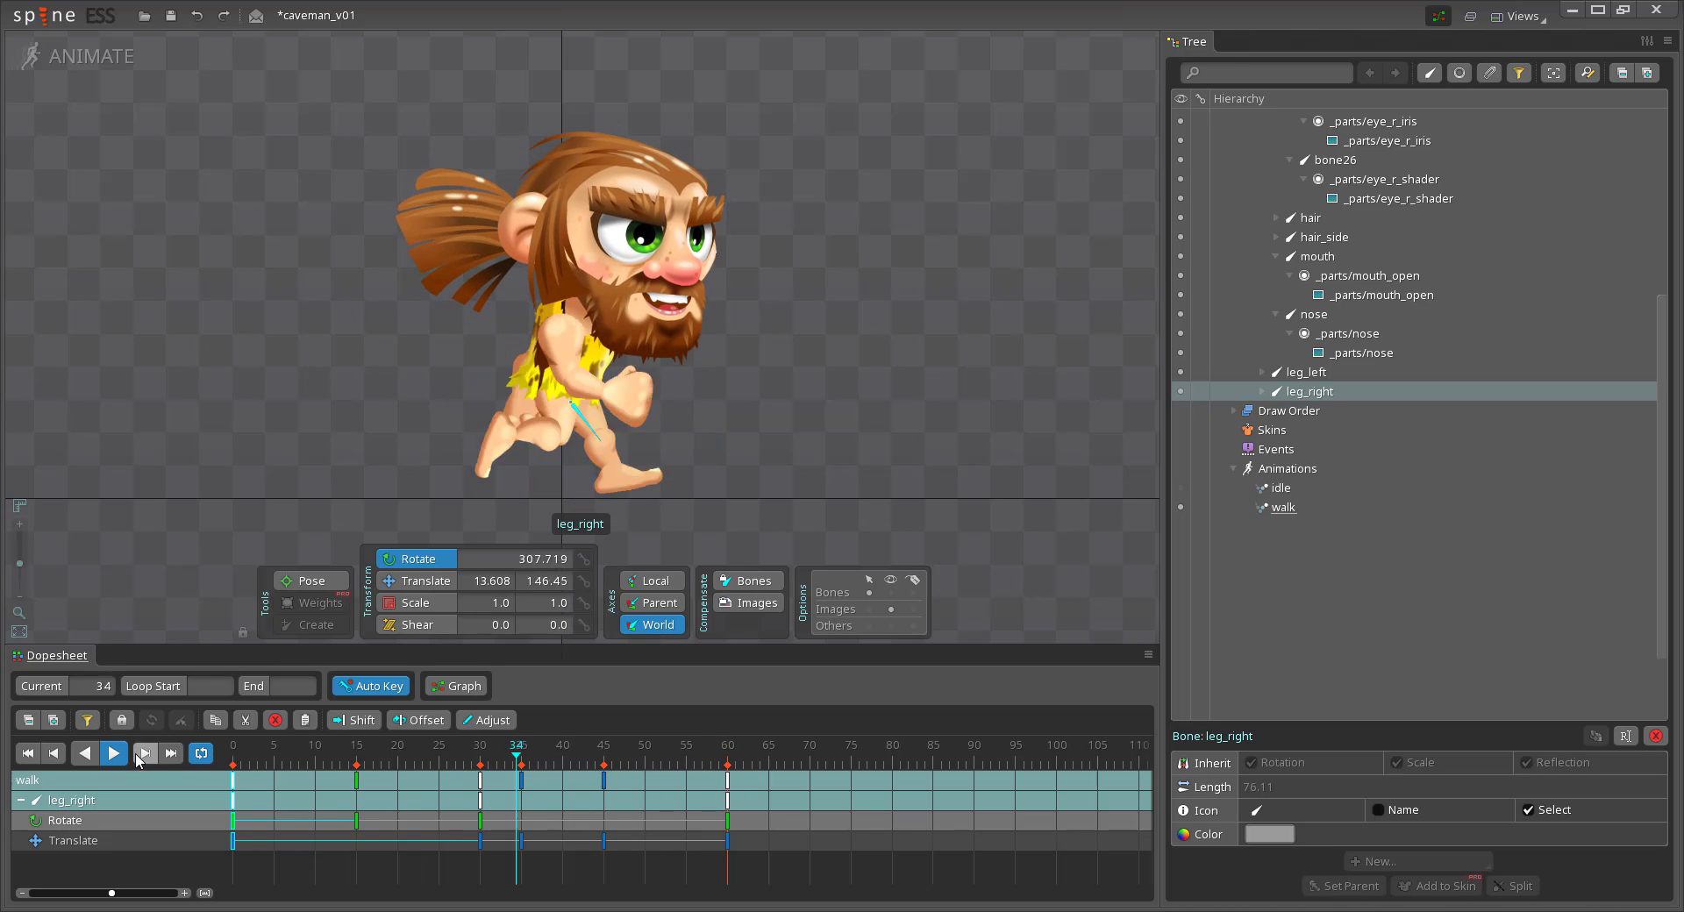
pyautogui.click(115, 754)
# Raise the body bone at frame 15 to a translation of 1.8876, 182.28
pyautogui.click(480, 761)
pyautogui.click(357, 760)
pyautogui.click(568, 363)
pyautogui.press('v')
pyautogui.moveTo(569, 370); pyautogui.dragTo(569, 365)
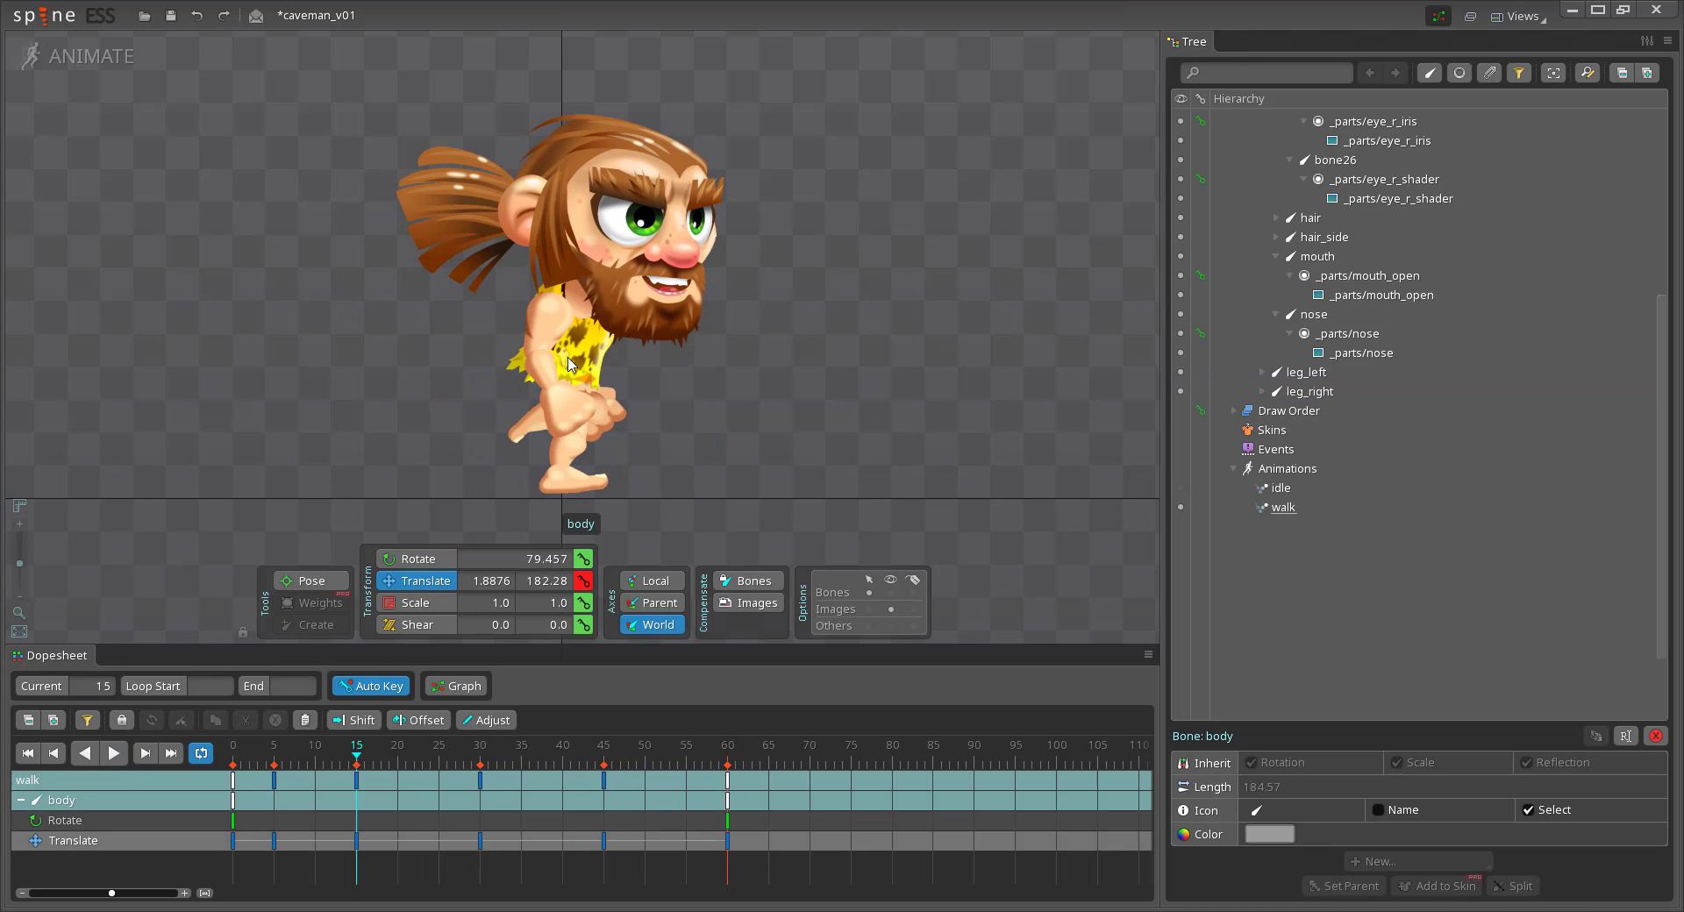
# Shift the left foot bone (bone7) slightly down and forward at frame 15
pyautogui.click(1306, 371)
pyautogui.click(571, 449)
pyautogui.press('c')
pyautogui.click(576, 481)
pyautogui.press('v')
pyautogui.moveTo(577, 480); pyautogui.dragTo(582, 489)
# Raise the body bone slightly at frame 45
pyautogui.click(568, 366)
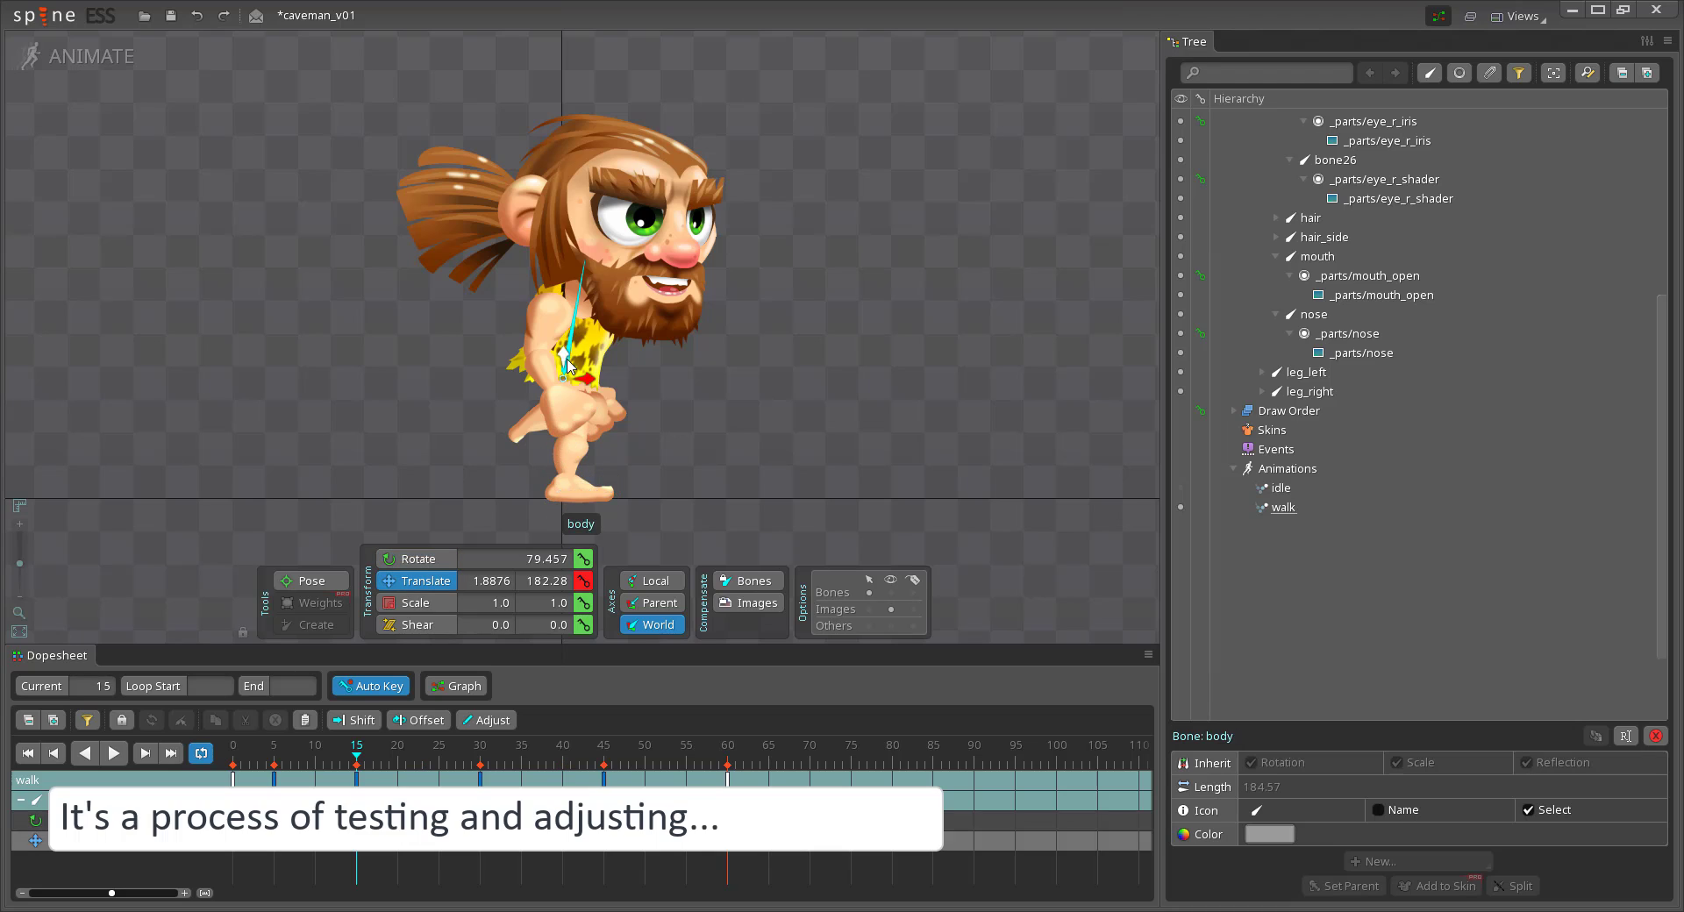
pyautogui.click(603, 760)
pyautogui.moveTo(567, 363); pyautogui.dragTo(567, 358)
# Flatten the right foot bone (bone4) at frame 45, shift it slightly, and play back the walk
pyautogui.click(567, 410)
pyautogui.click(539, 448)
pyautogui.press('c')
pyautogui.click(591, 485)
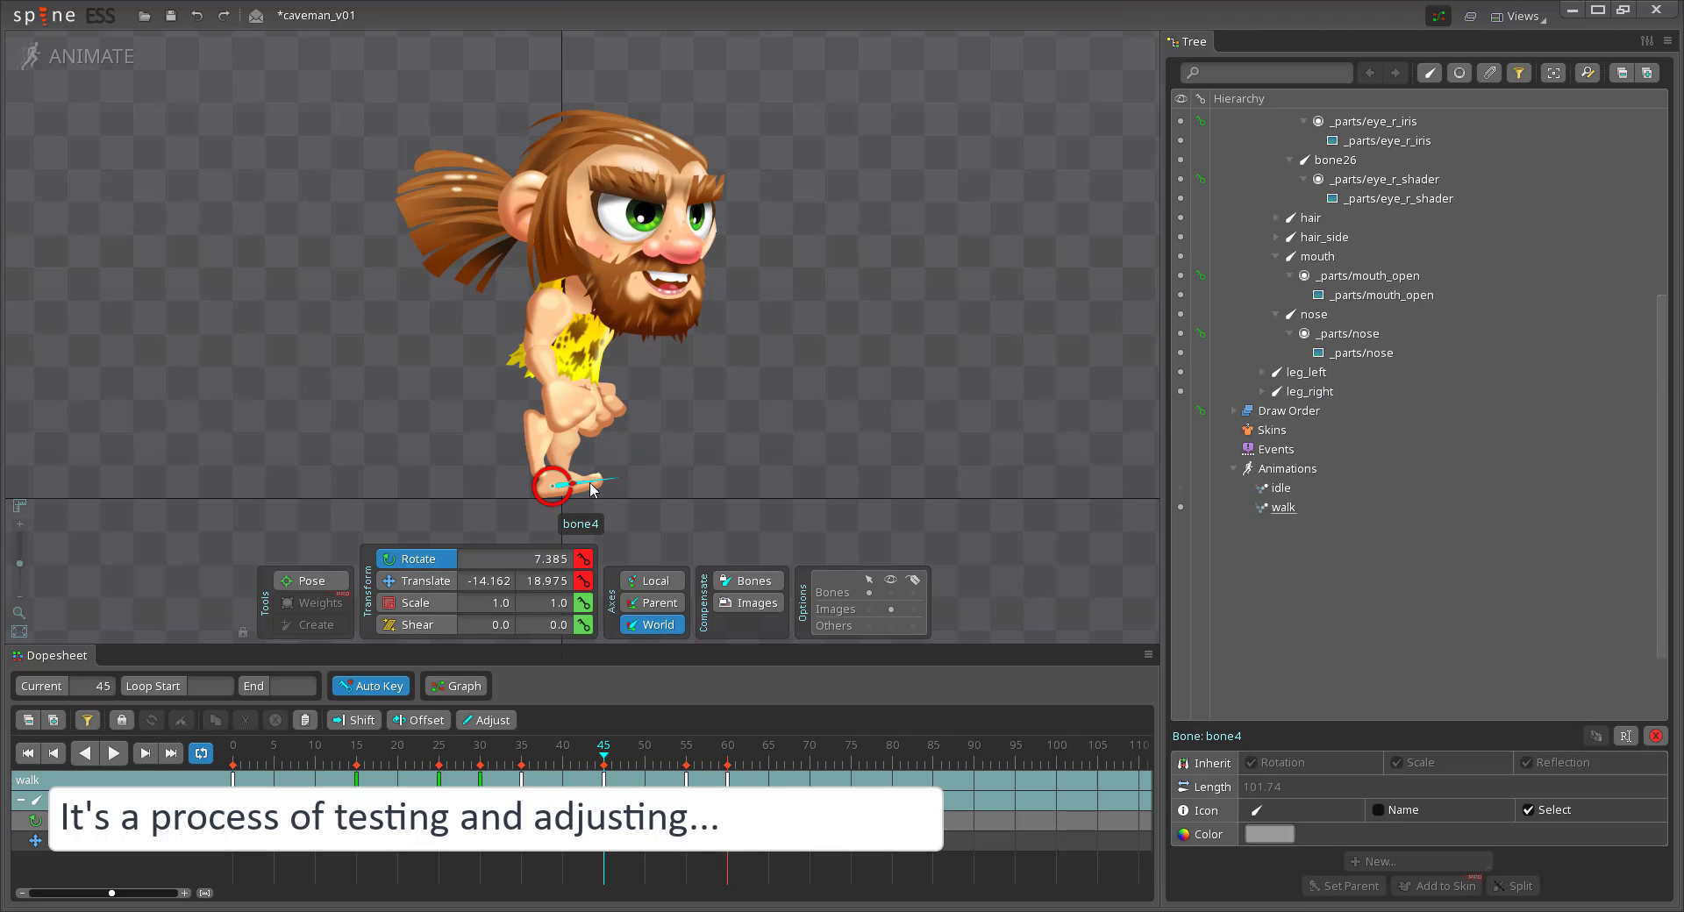
pyautogui.moveTo(591, 483); pyautogui.dragTo(591, 489)
pyautogui.press('v')
pyautogui.moveTo(576, 487); pyautogui.dragTo(578, 486)
pyautogui.click(114, 754)
pyautogui.click(114, 754)
# Readjust the body and supporting leg at frame 15, and set the body's frame 45 translation to 1.8876, 182.28
pyautogui.click(727, 761)
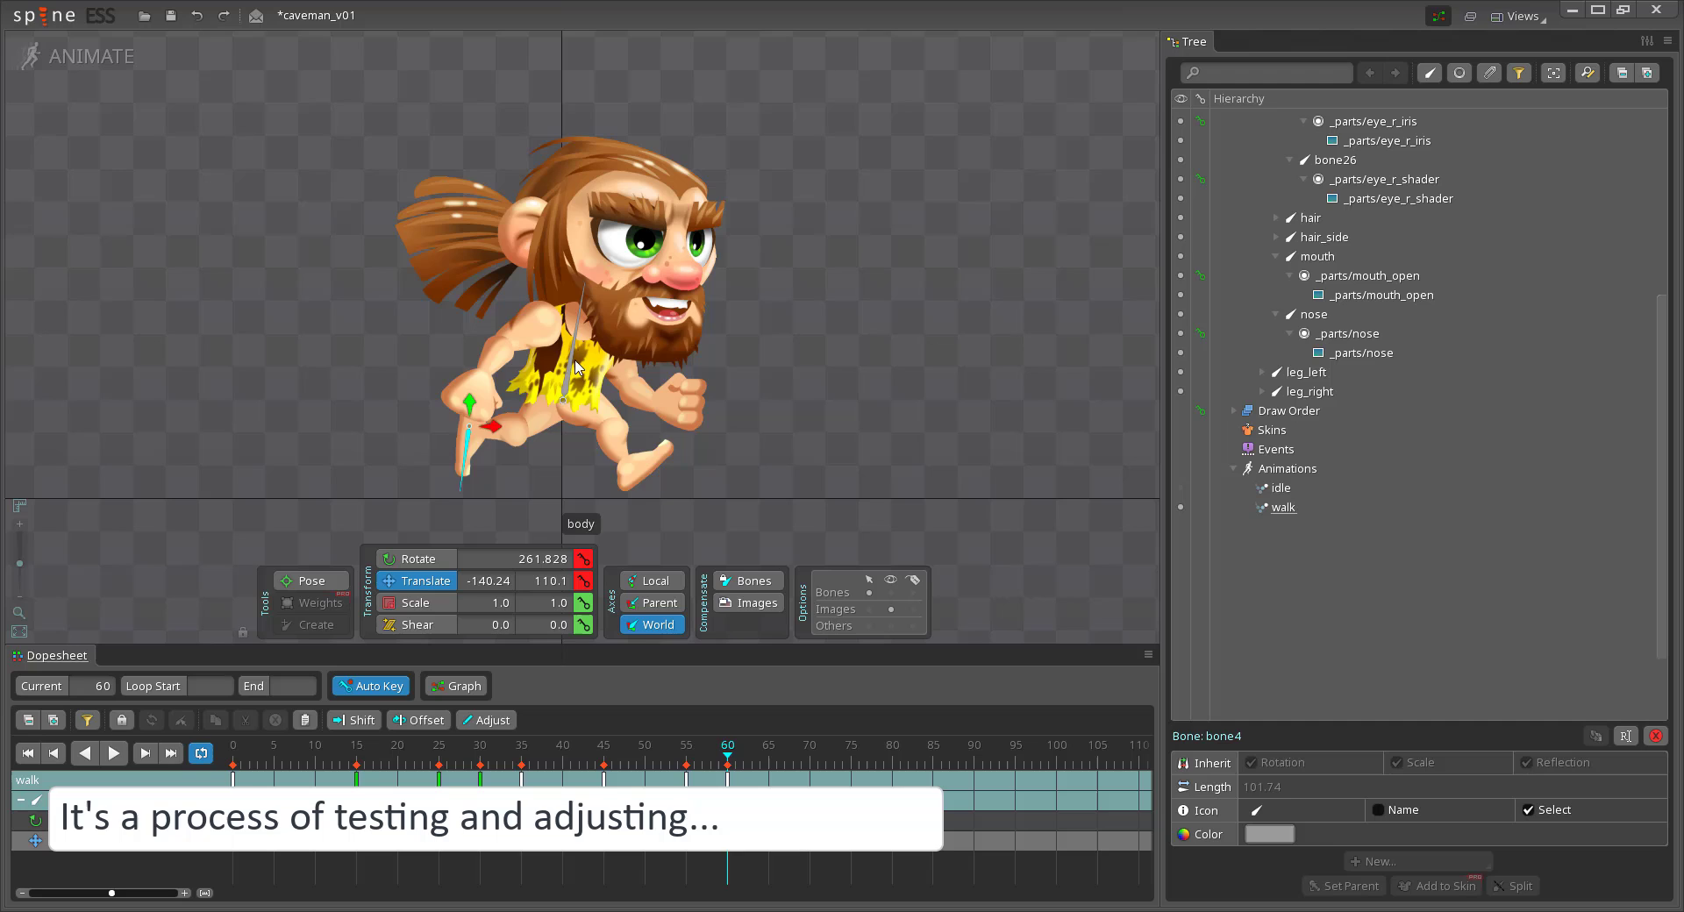
pyautogui.click(569, 363)
pyautogui.click(357, 760)
pyautogui.moveTo(568, 361); pyautogui.dragTo(568, 368)
pyautogui.click(577, 434)
pyautogui.moveTo(577, 435); pyautogui.dragTo(577, 430)
pyautogui.moveTo(357, 760); pyautogui.dragTo(646, 770)
pyautogui.click(1318, 392)
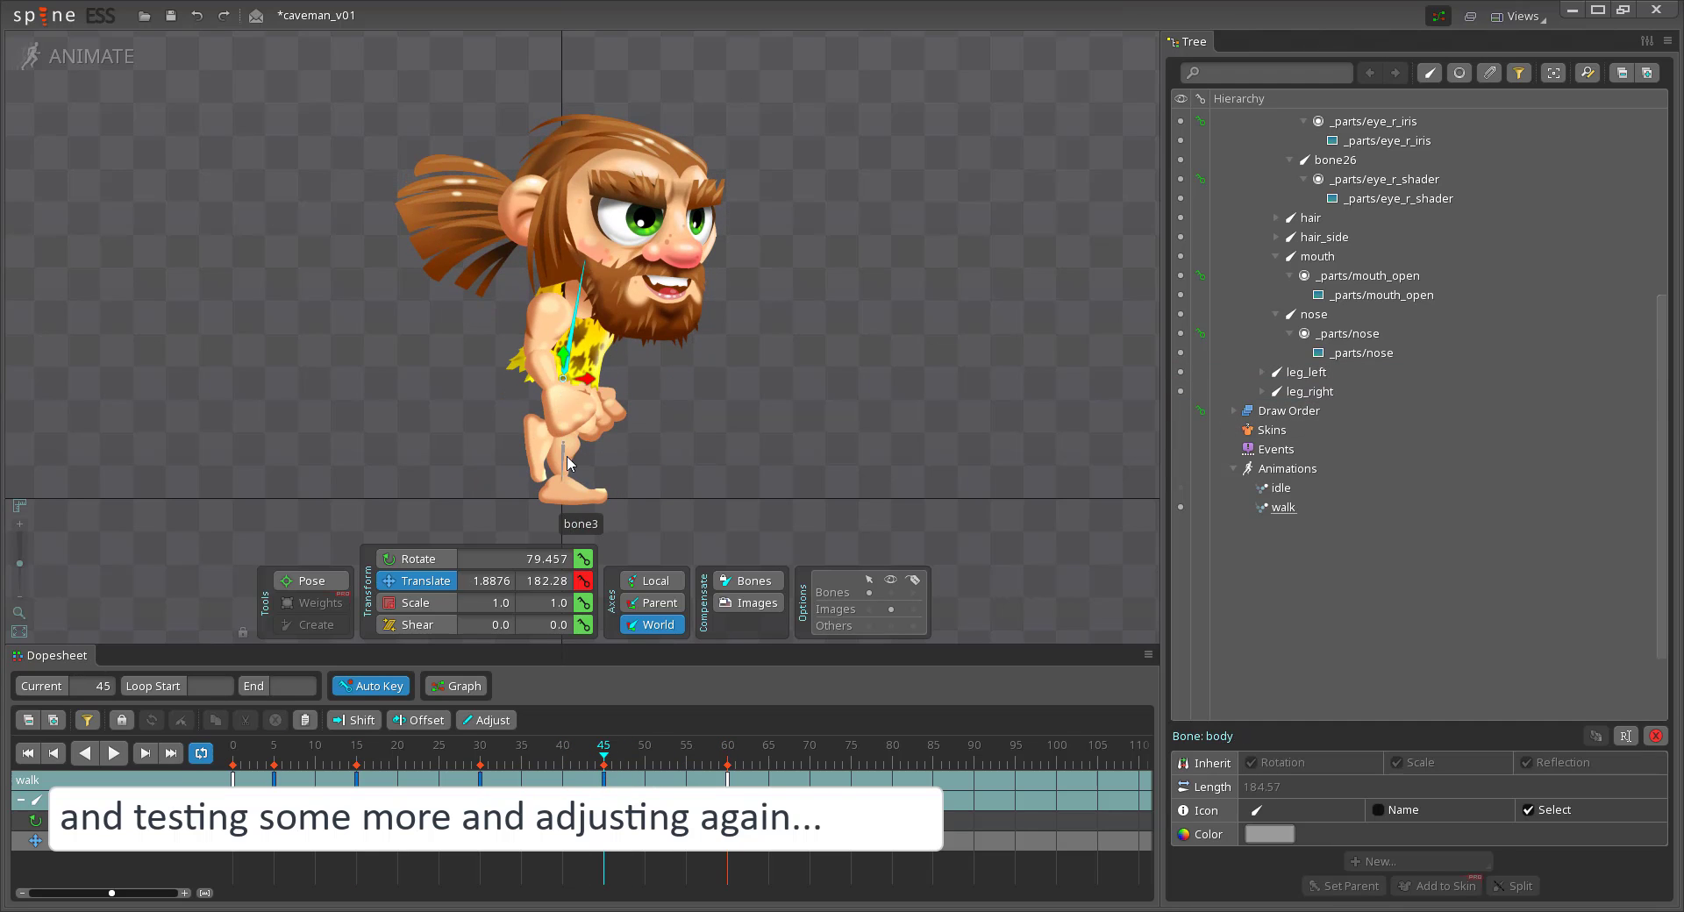